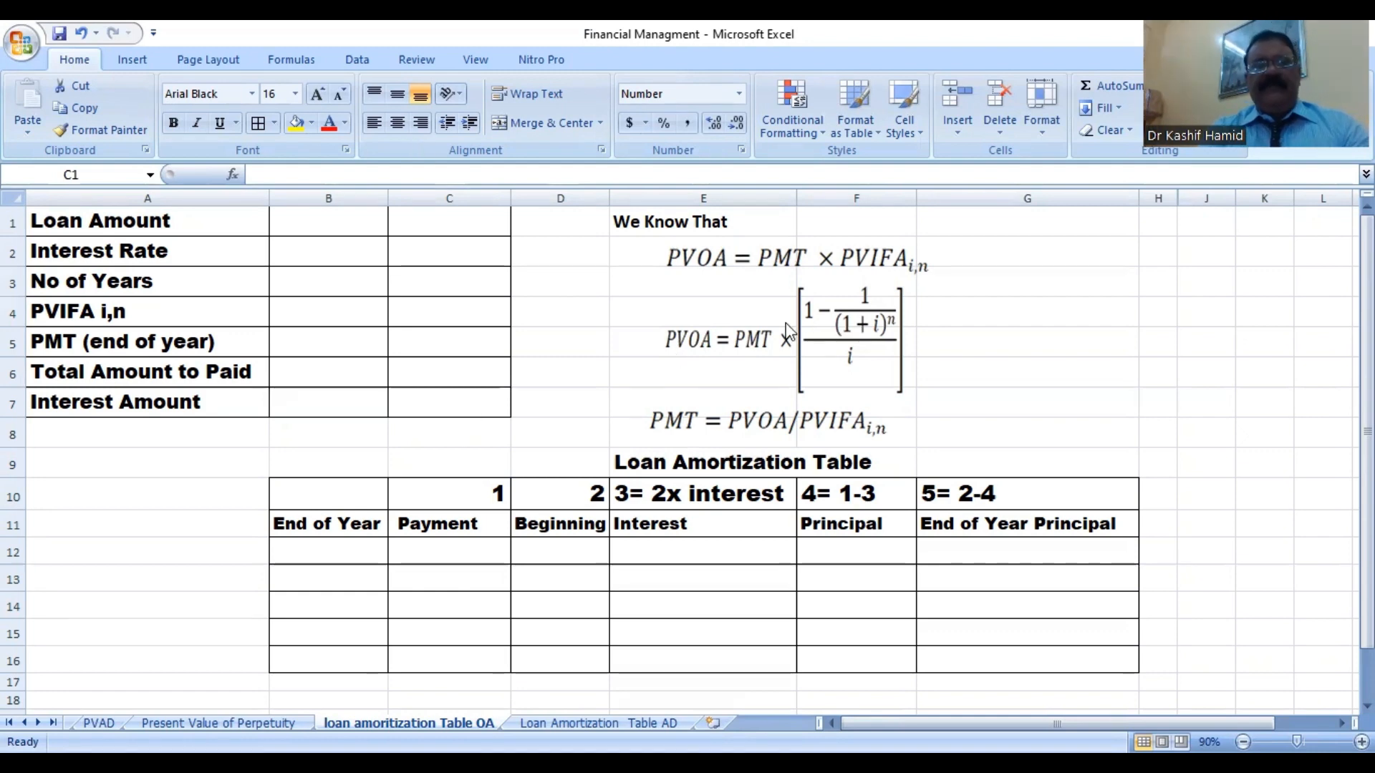
Fill in the Loan Amount row with the label RS in B1 and the amount 500000 in C1.
click(349, 225)
click(349, 224)
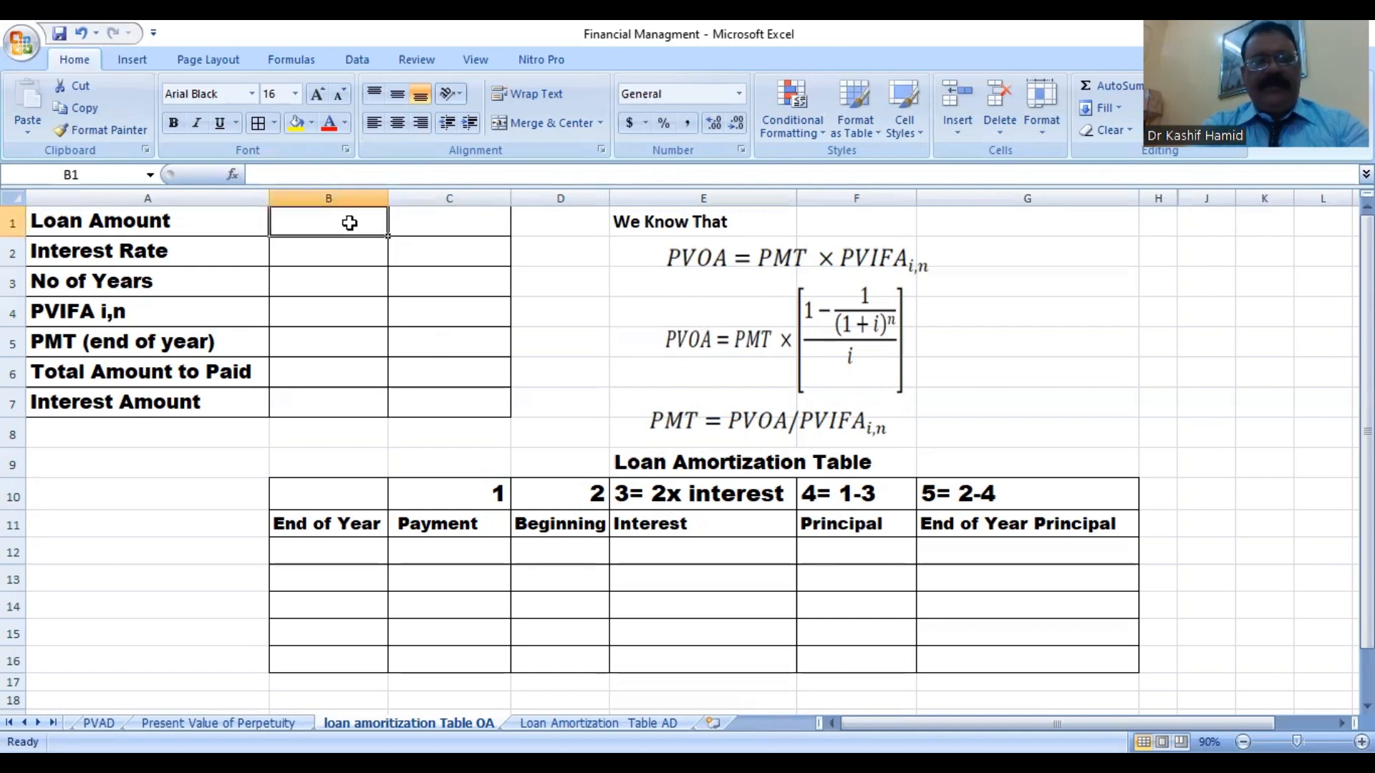
text(RS)
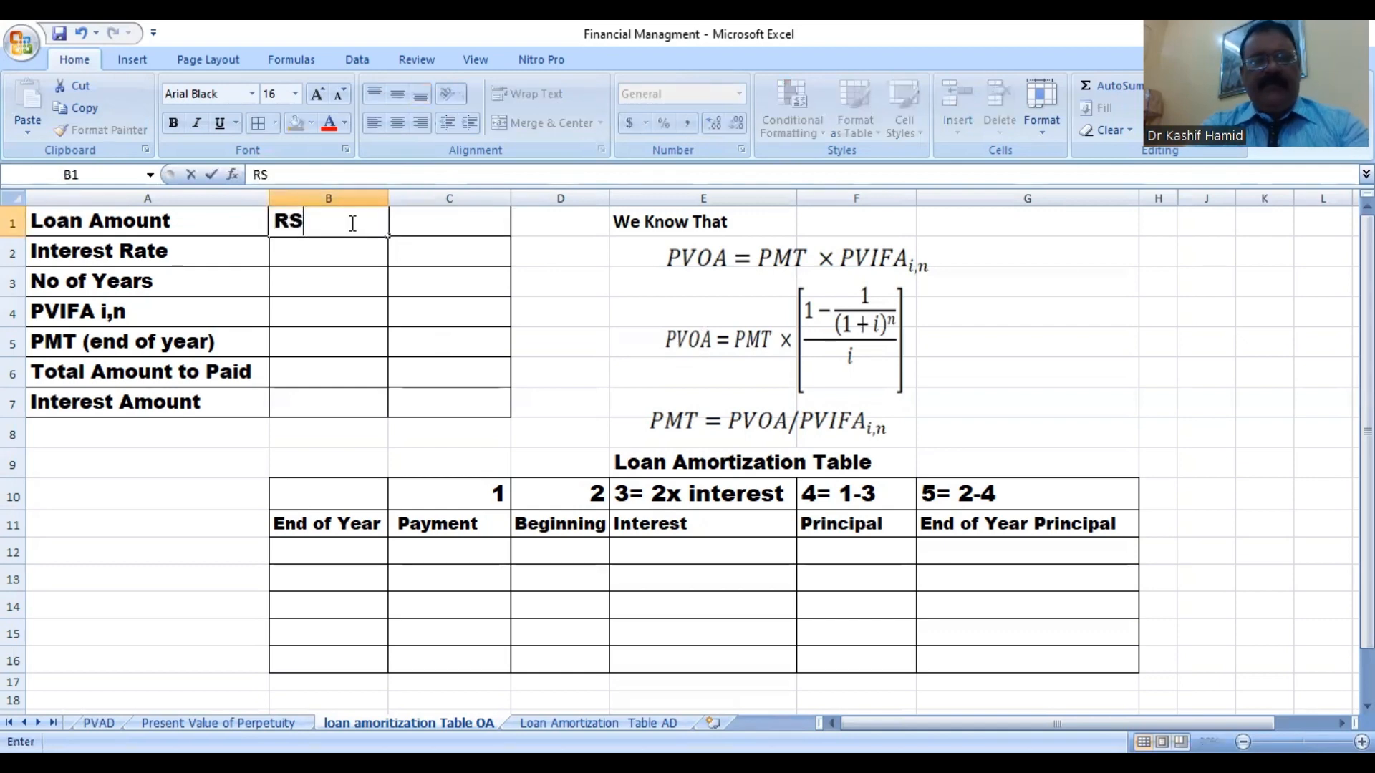
click(454, 223)
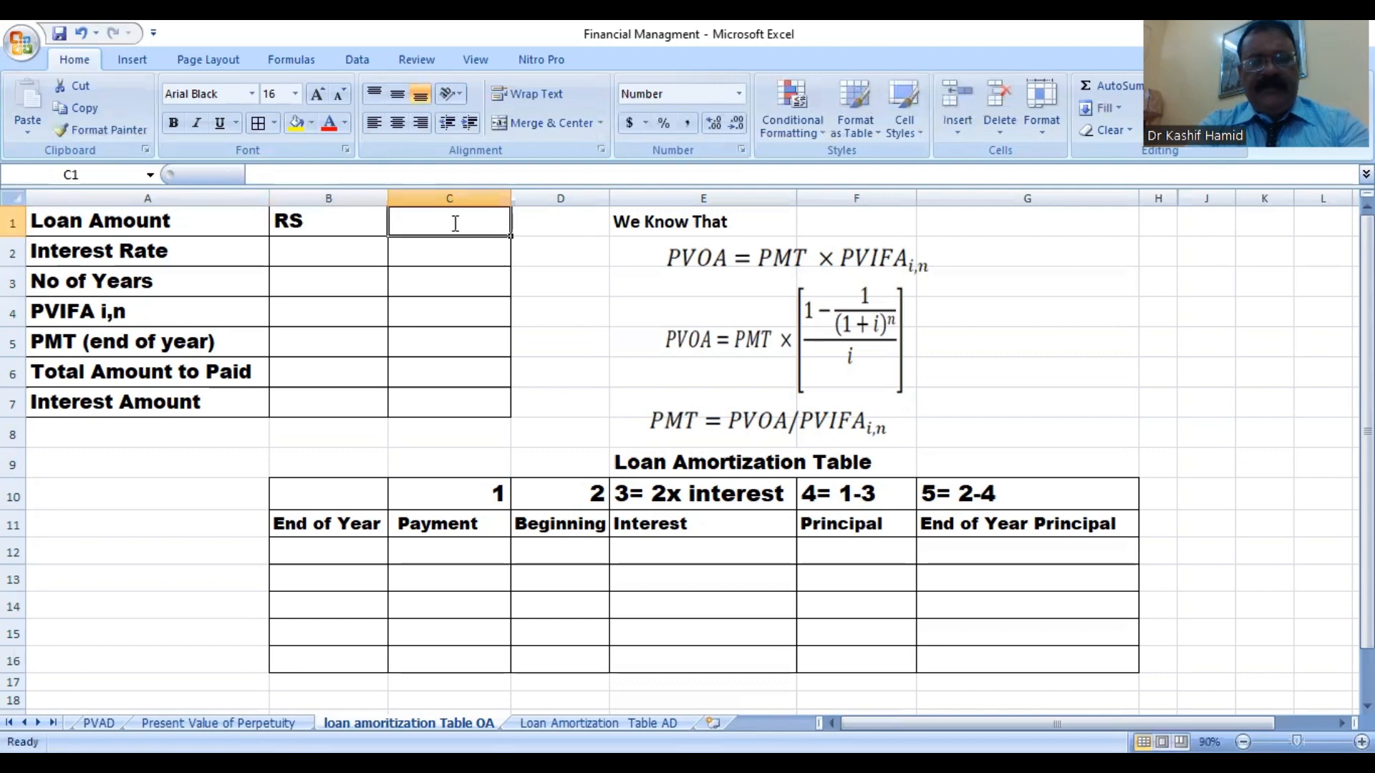
text(500000)
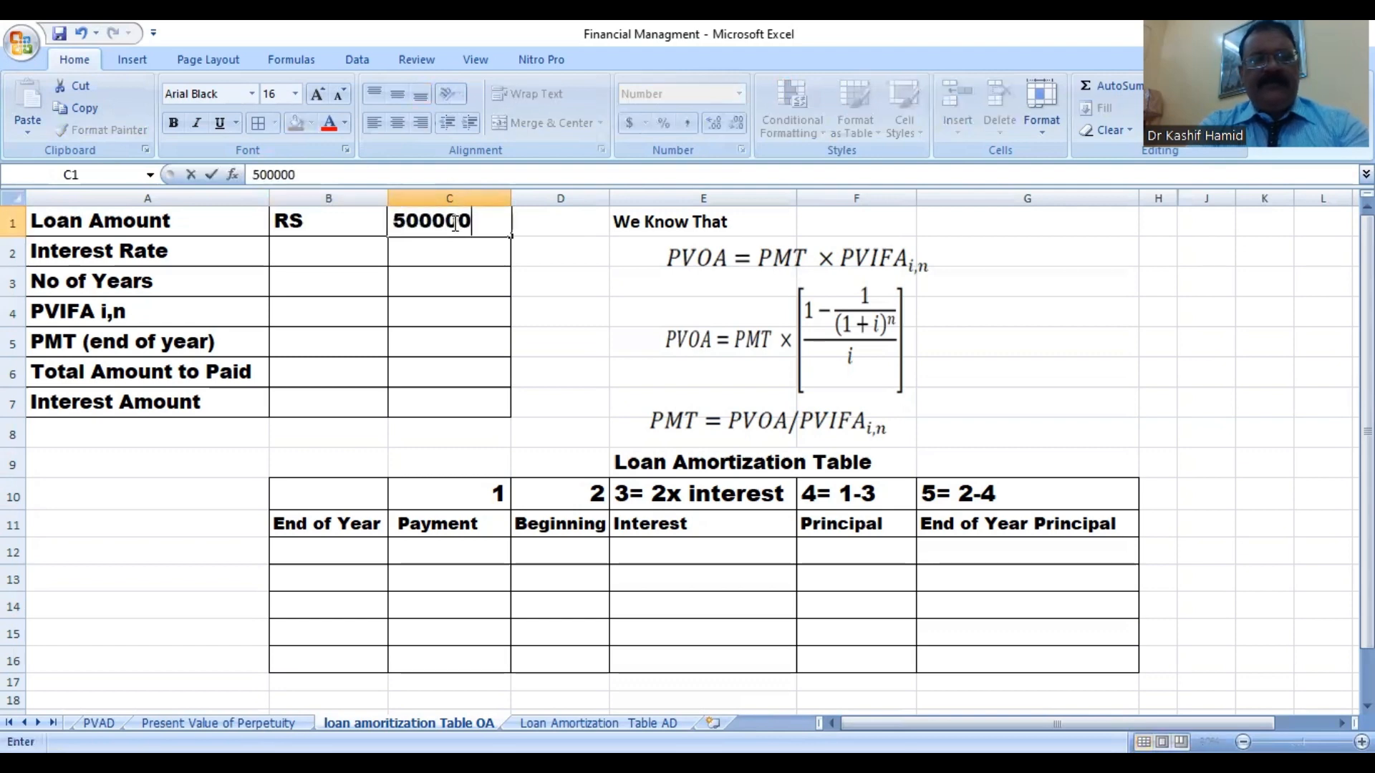
Fill in the Interest Rate row with the symbol i in B2 and the rate 0.10 in C2.
click(307, 256)
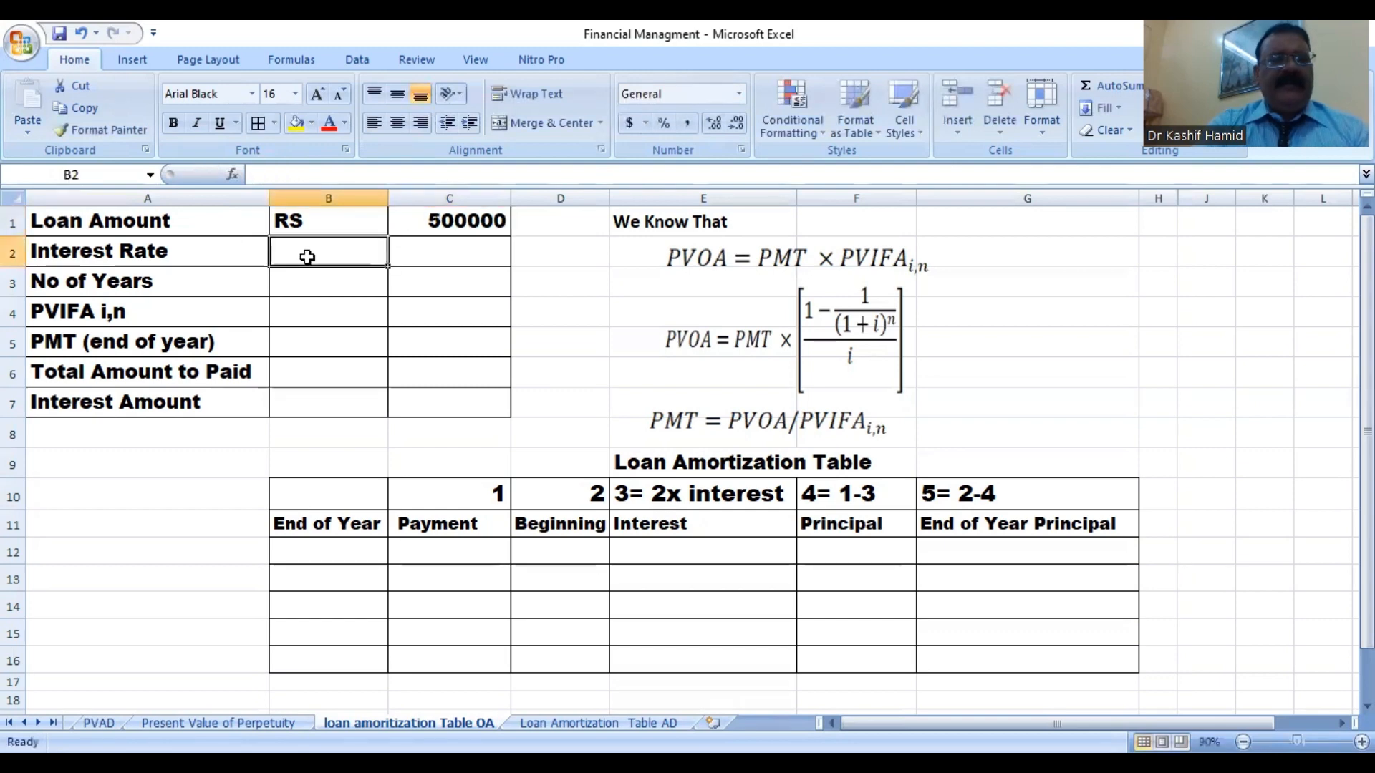
text(i)
key(Tab)
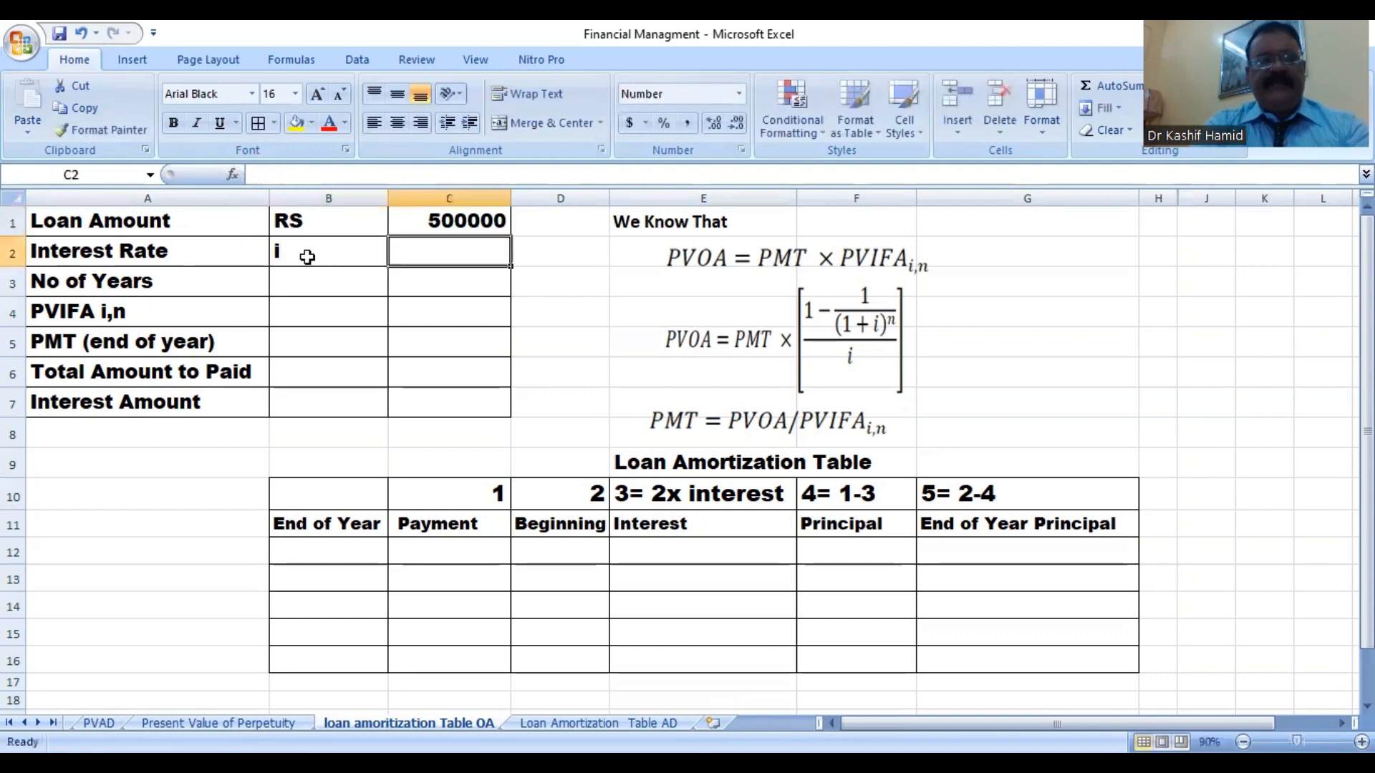
text(0.10)
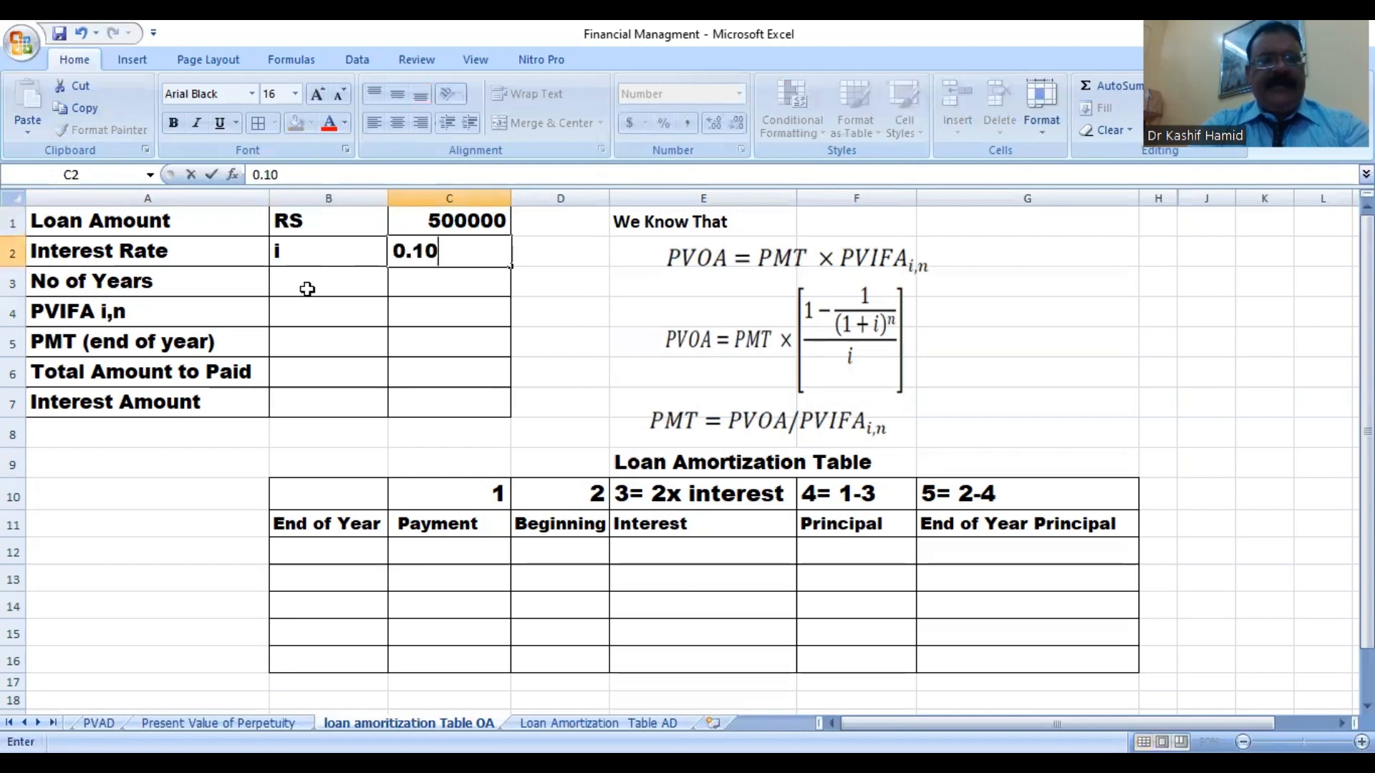
Fill in the No of Years row with the symbol n in B3 and the value 5 in C3.
click(307, 288)
text(n)
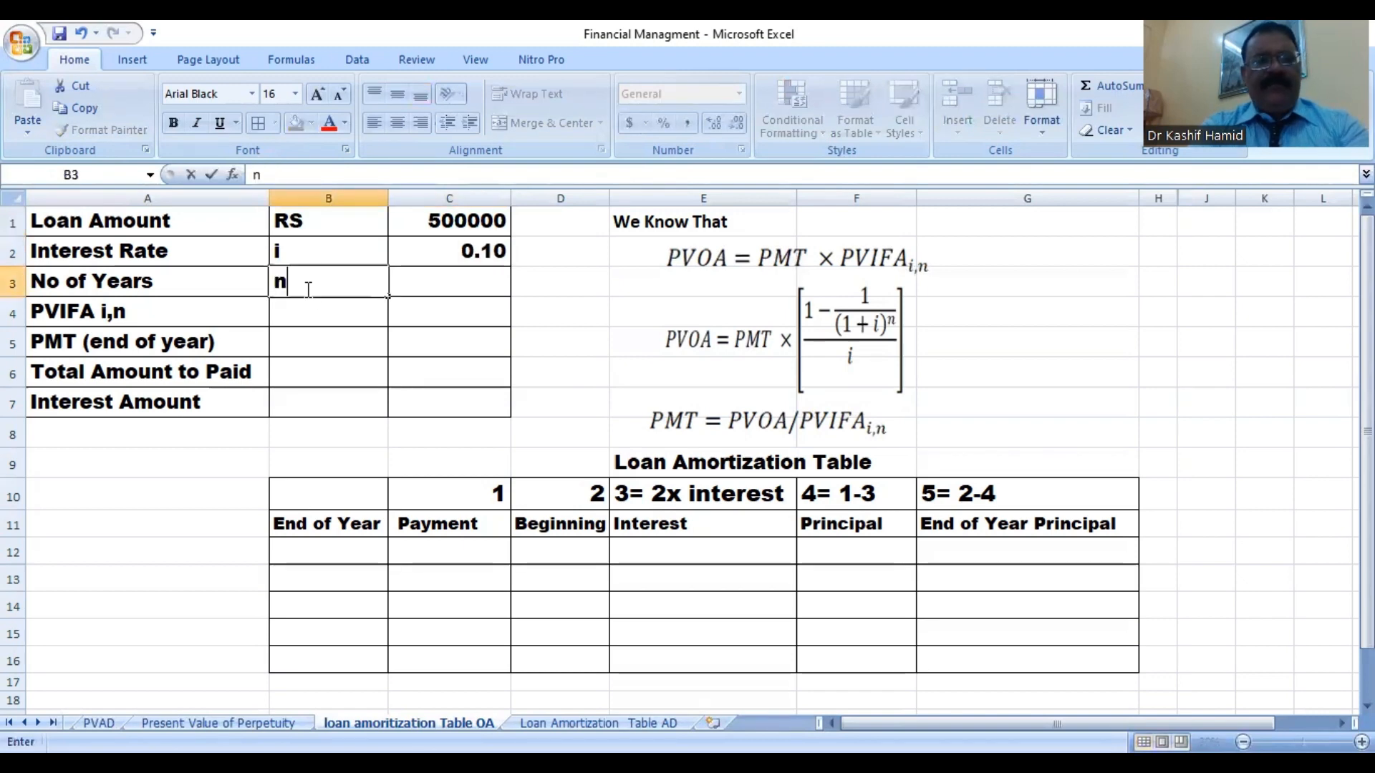
click(444, 289)
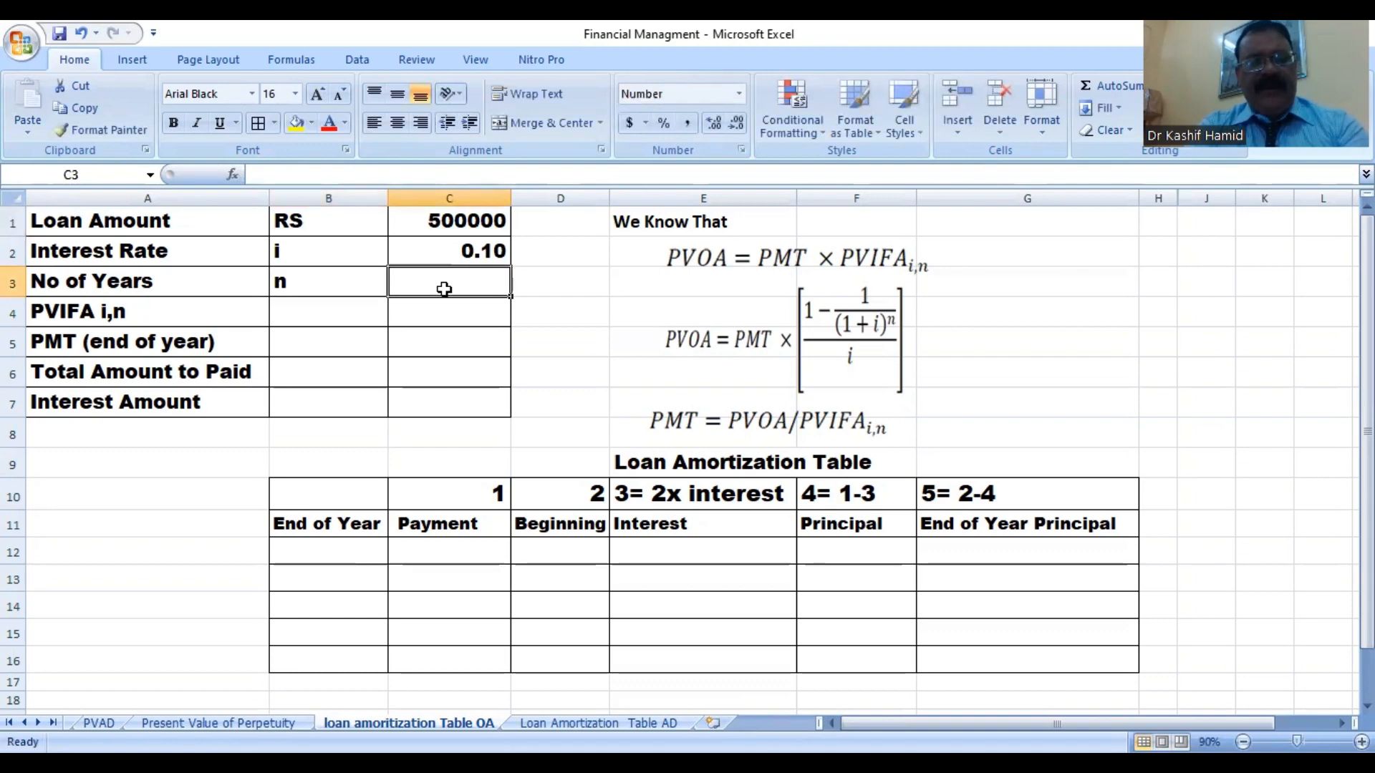
text(5)
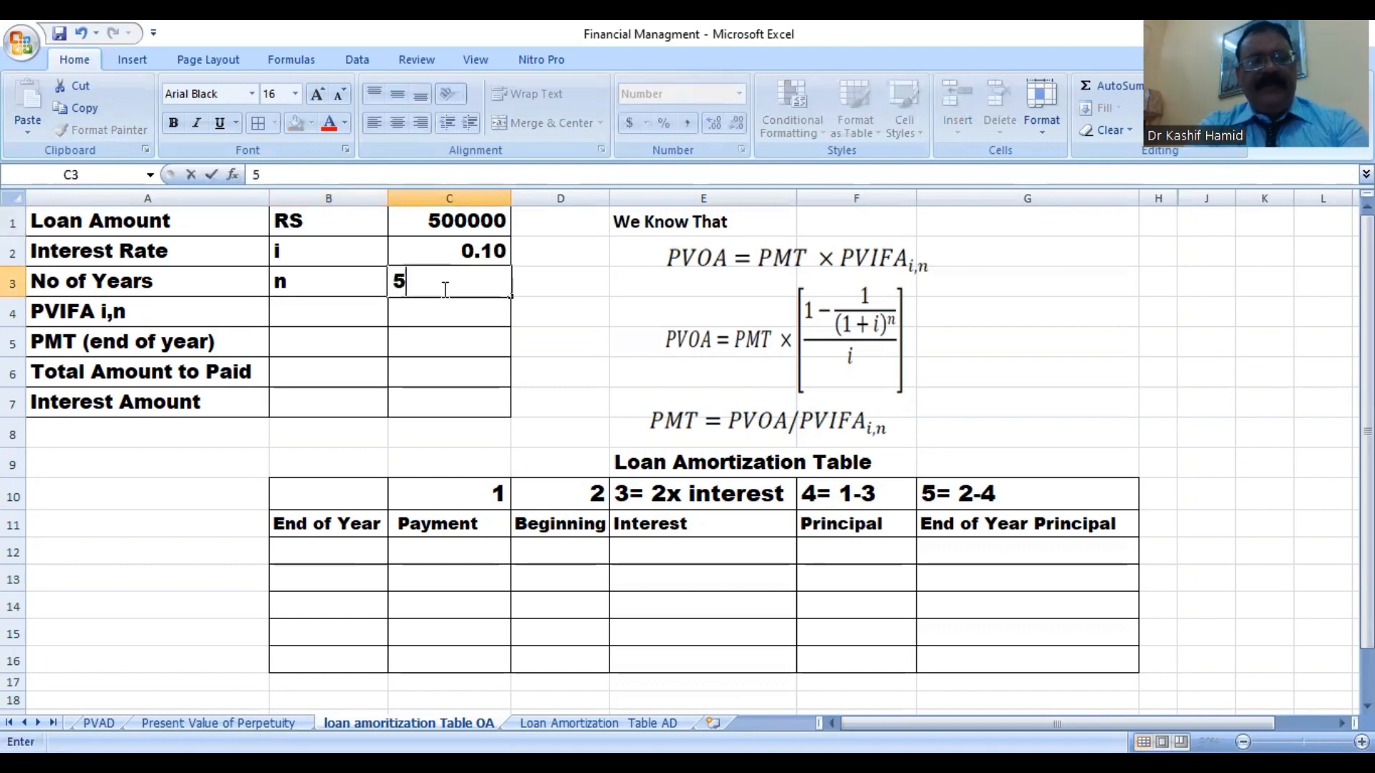
Calculate the PVIFA i,n factor in C4 with the formula =(1-(1/(1+C2)^C3))/C2.
click(327, 305)
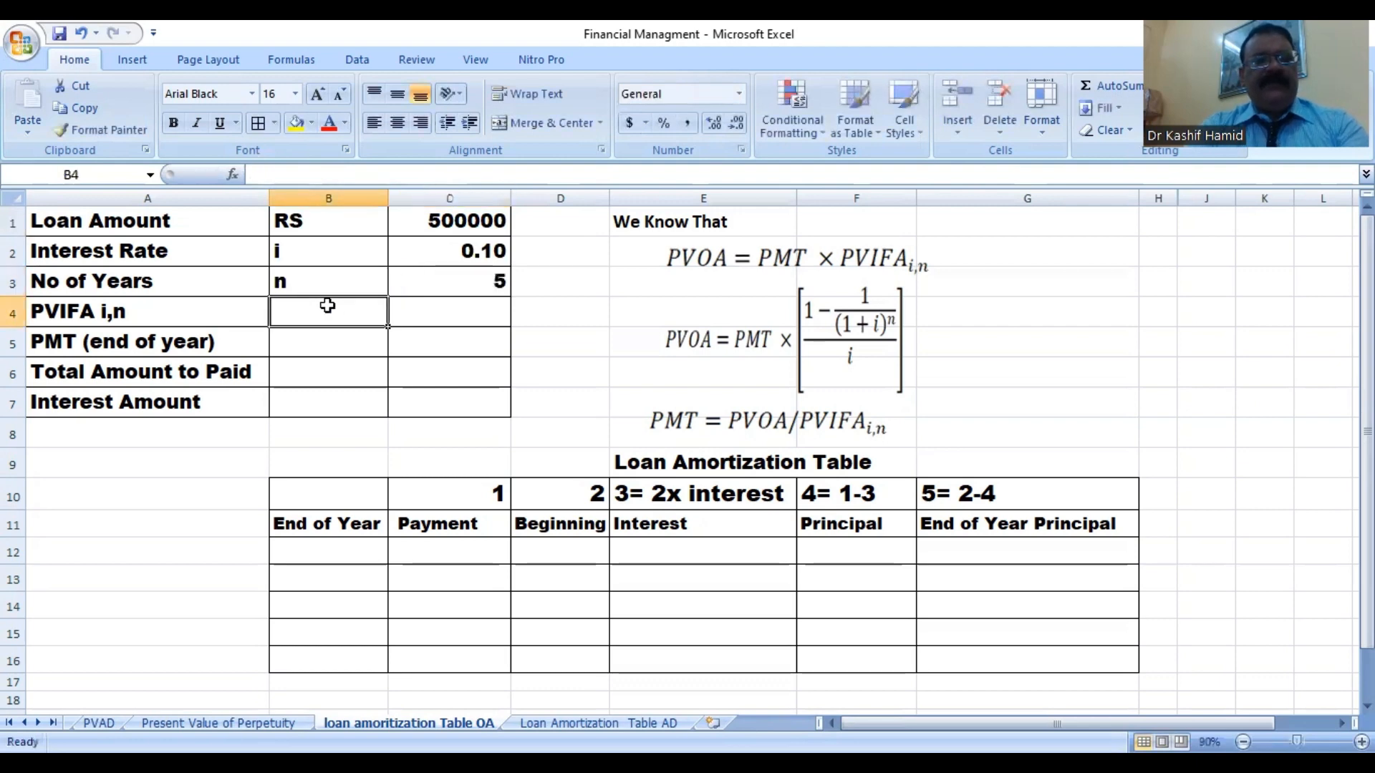
click(429, 317)
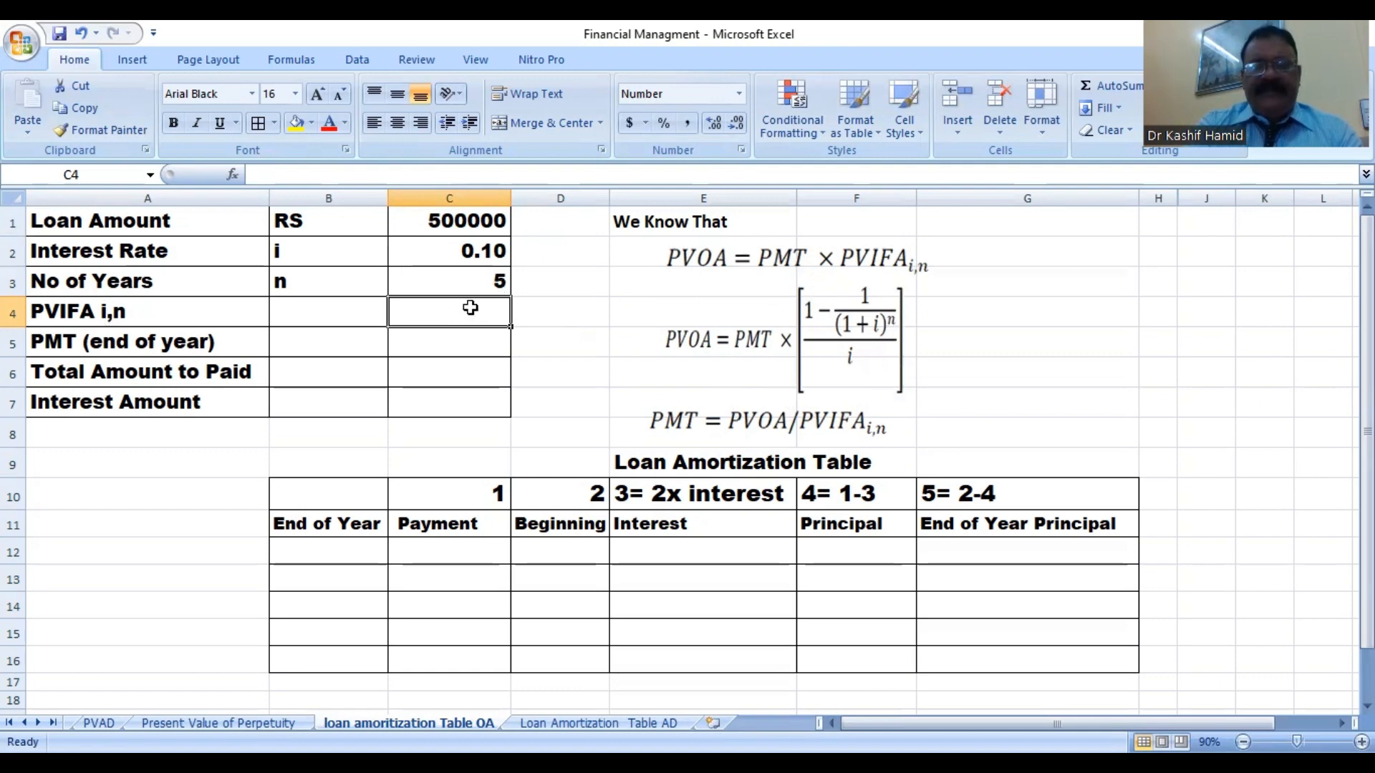
text(=)
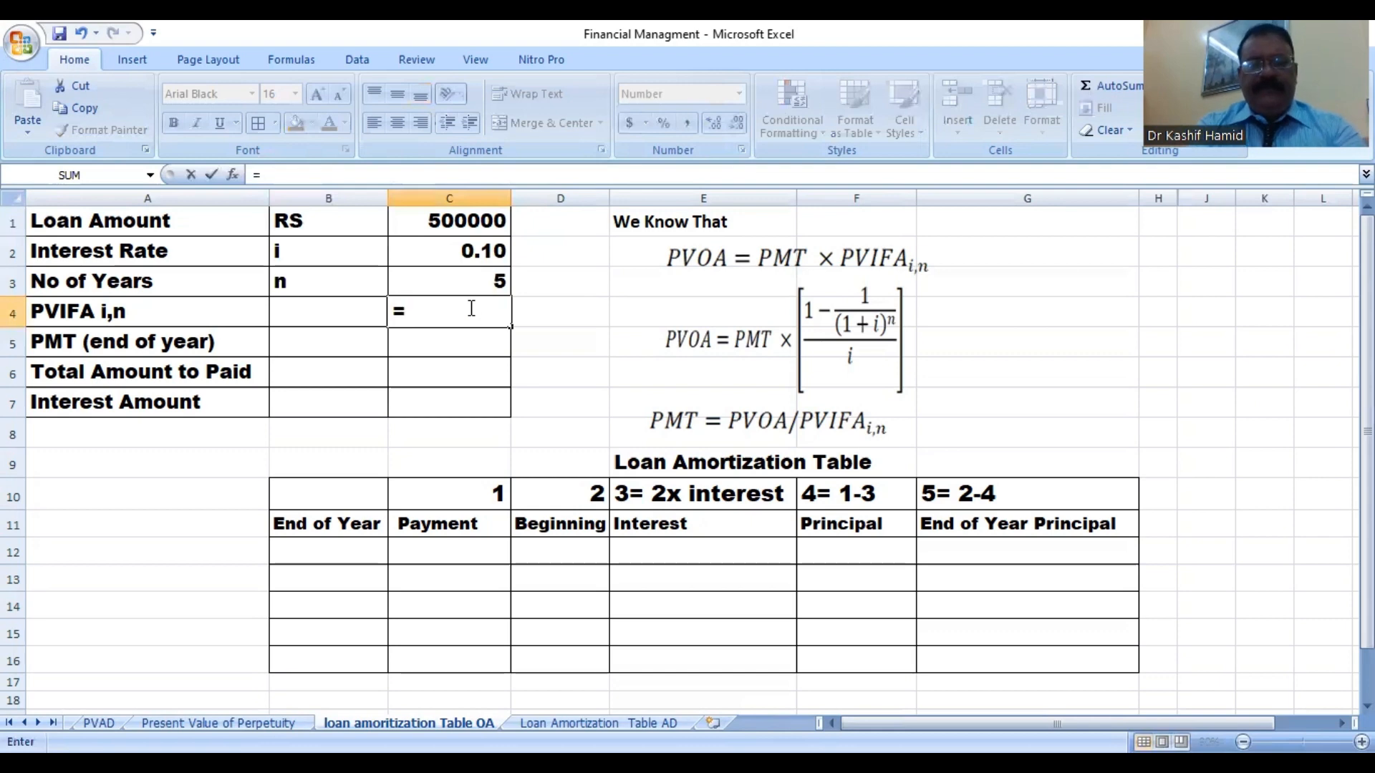
text((1-)
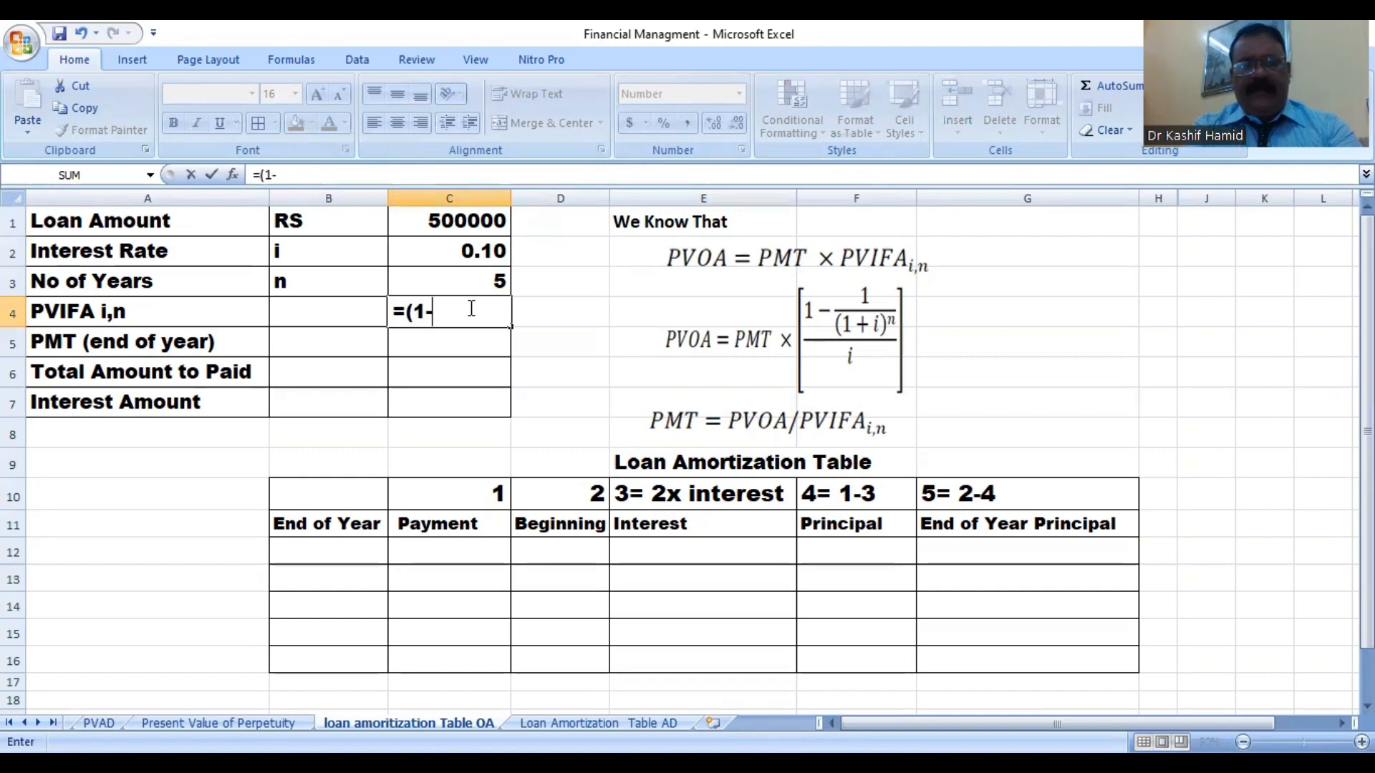
text(()
text(1)
text(/)
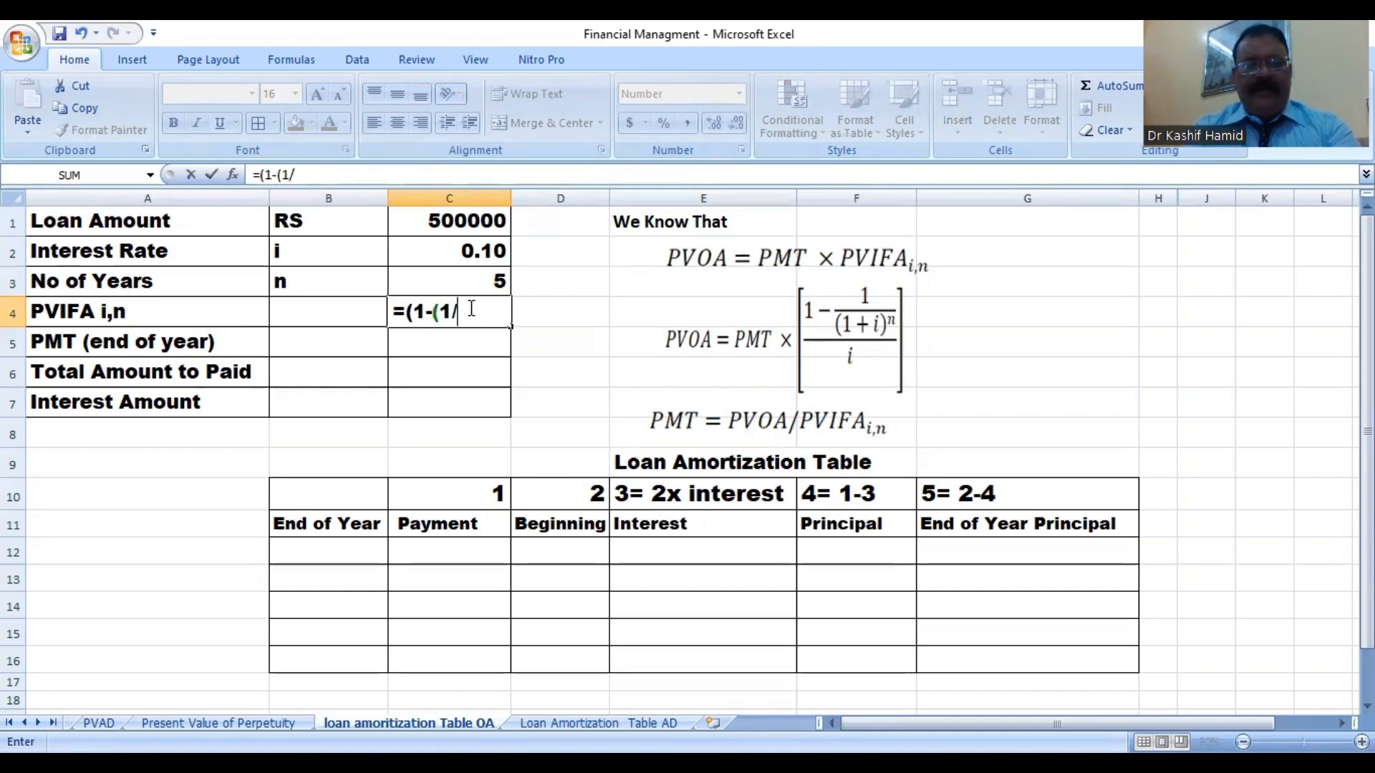
text((1)
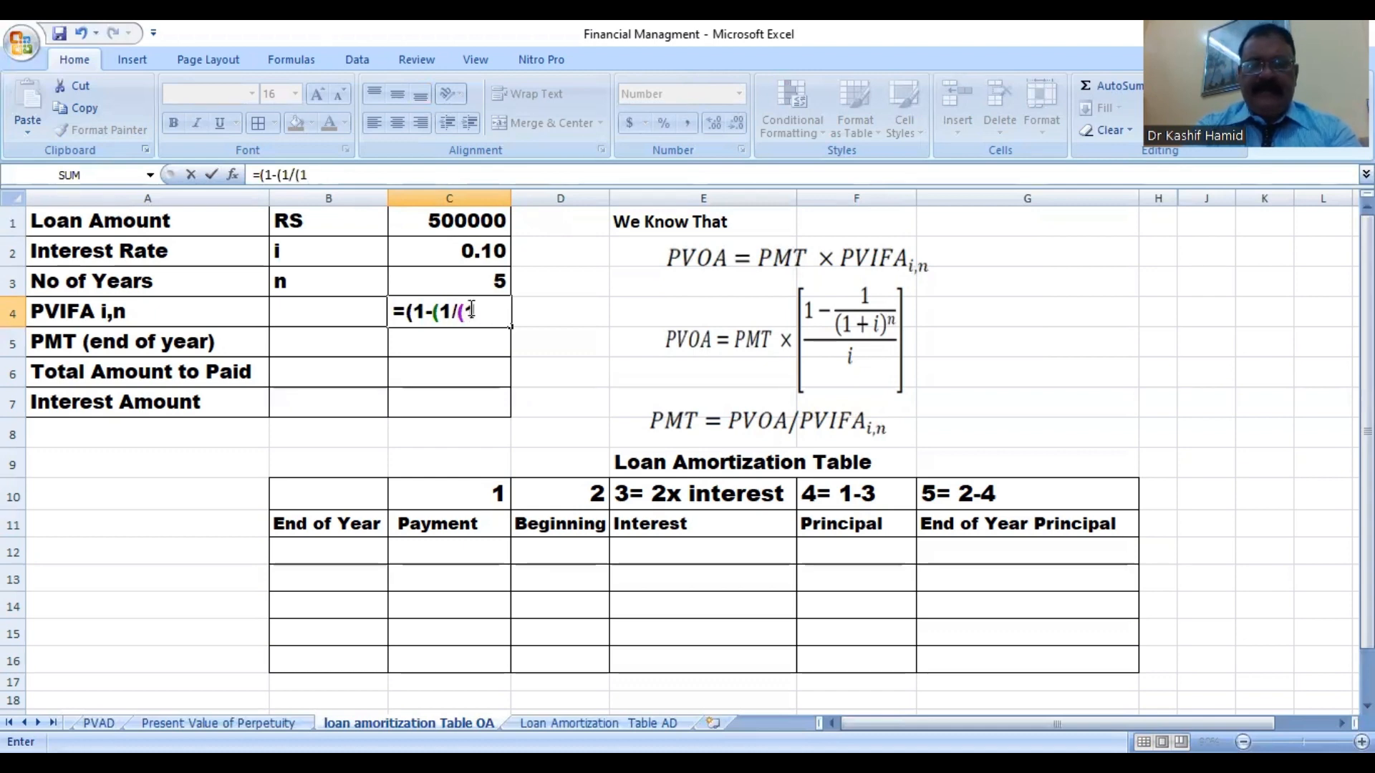
text(+)
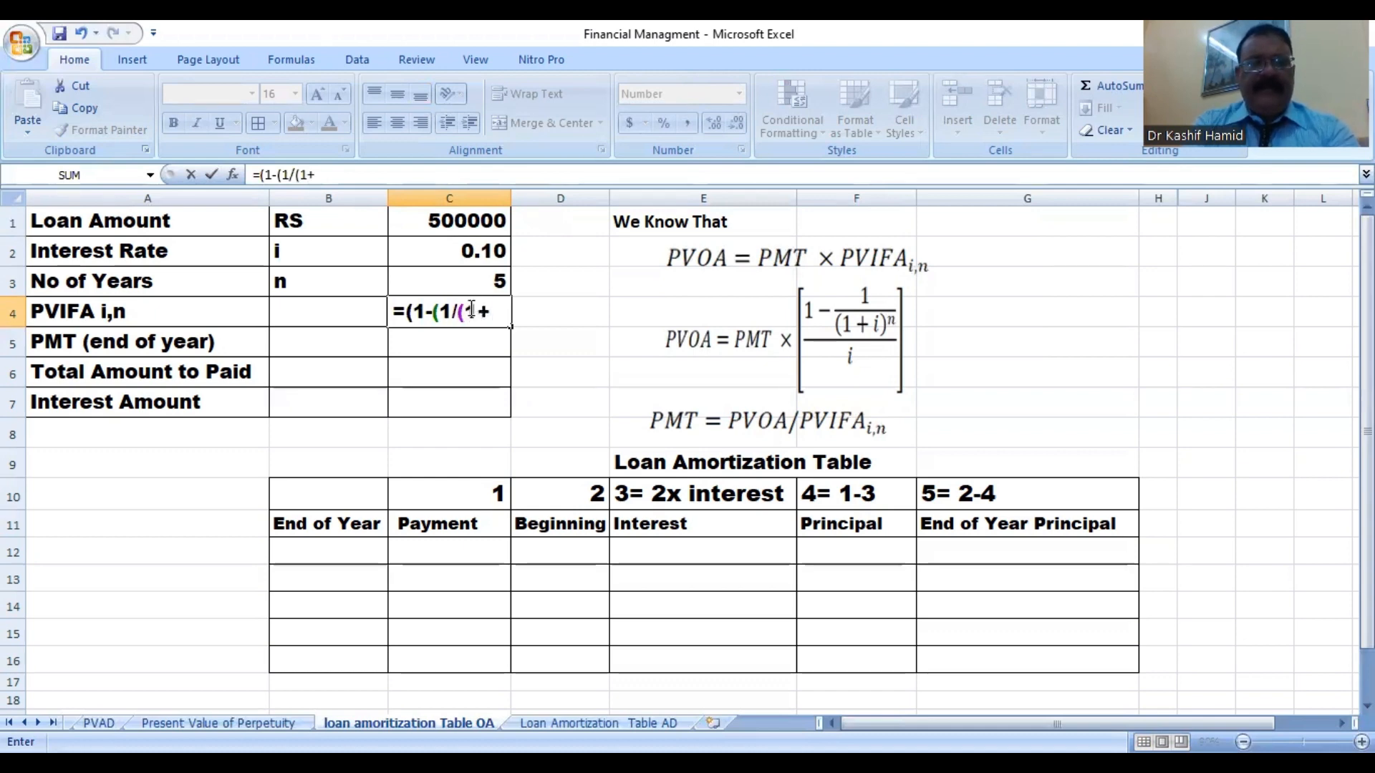
click(466, 247)
text())
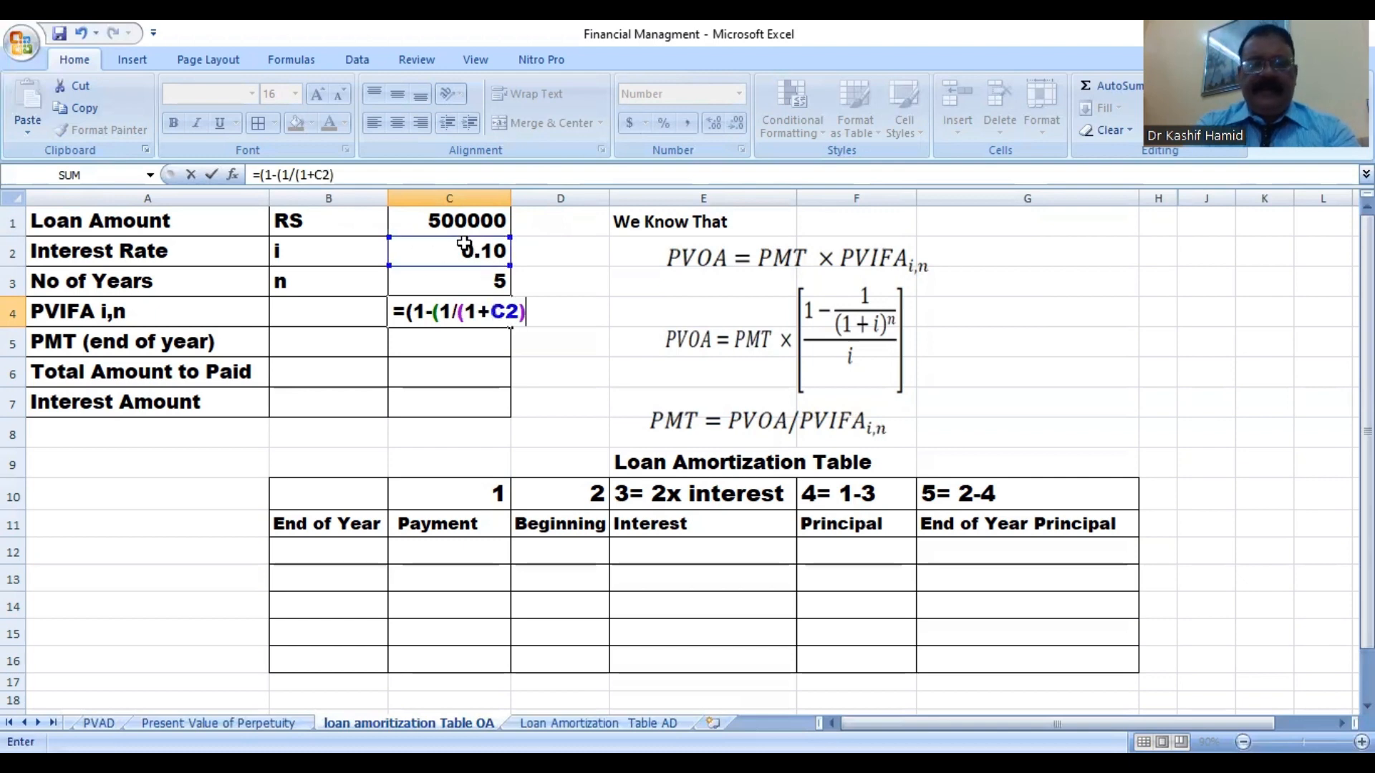
text(^)
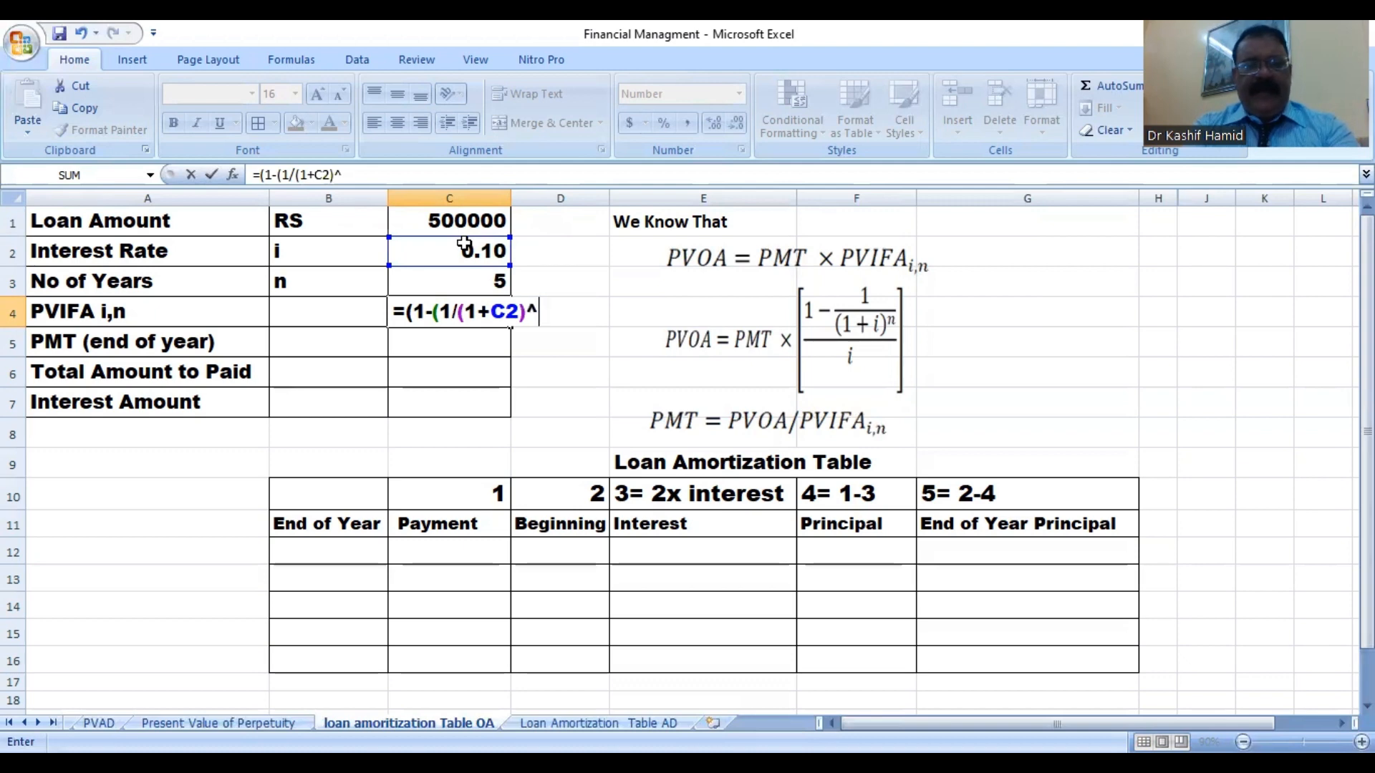
text(n)
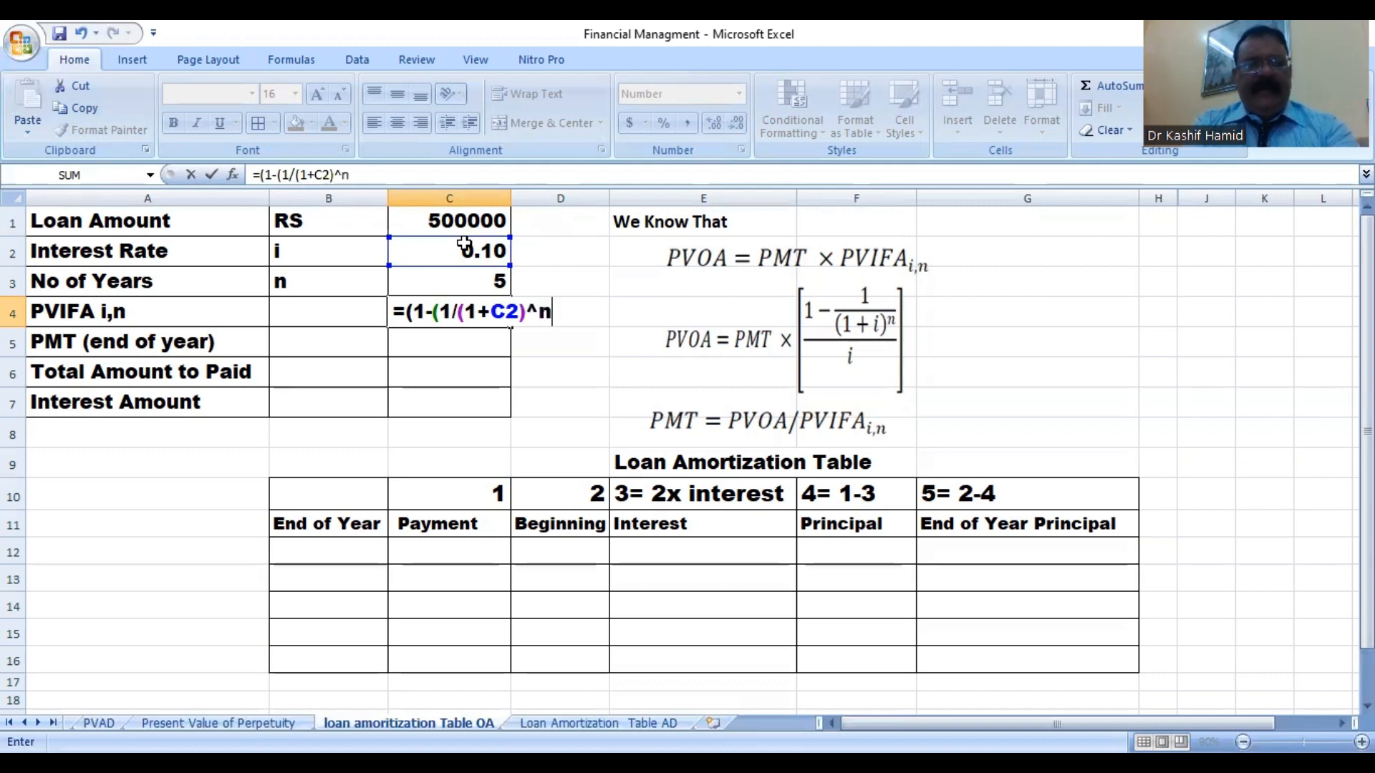
key(BackSpace)
click(457, 283)
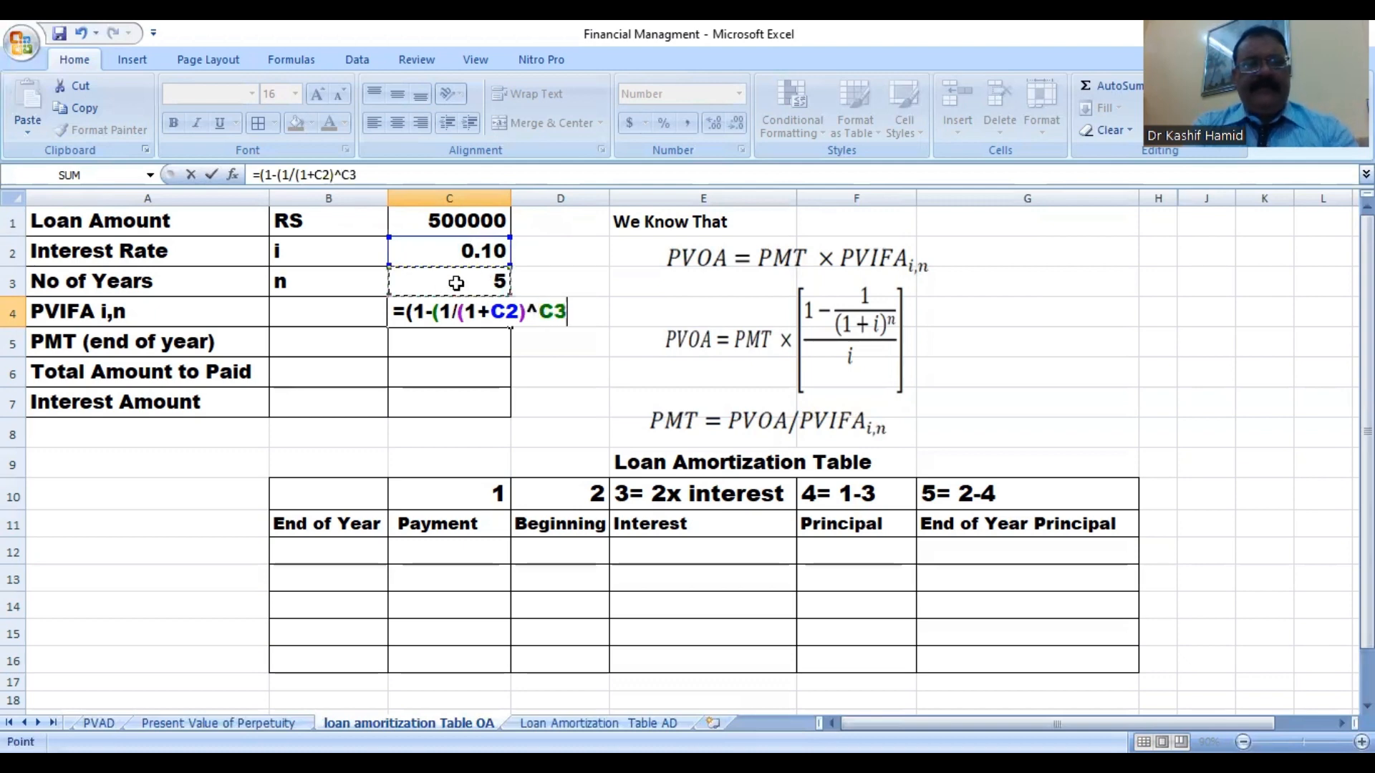
text()0)
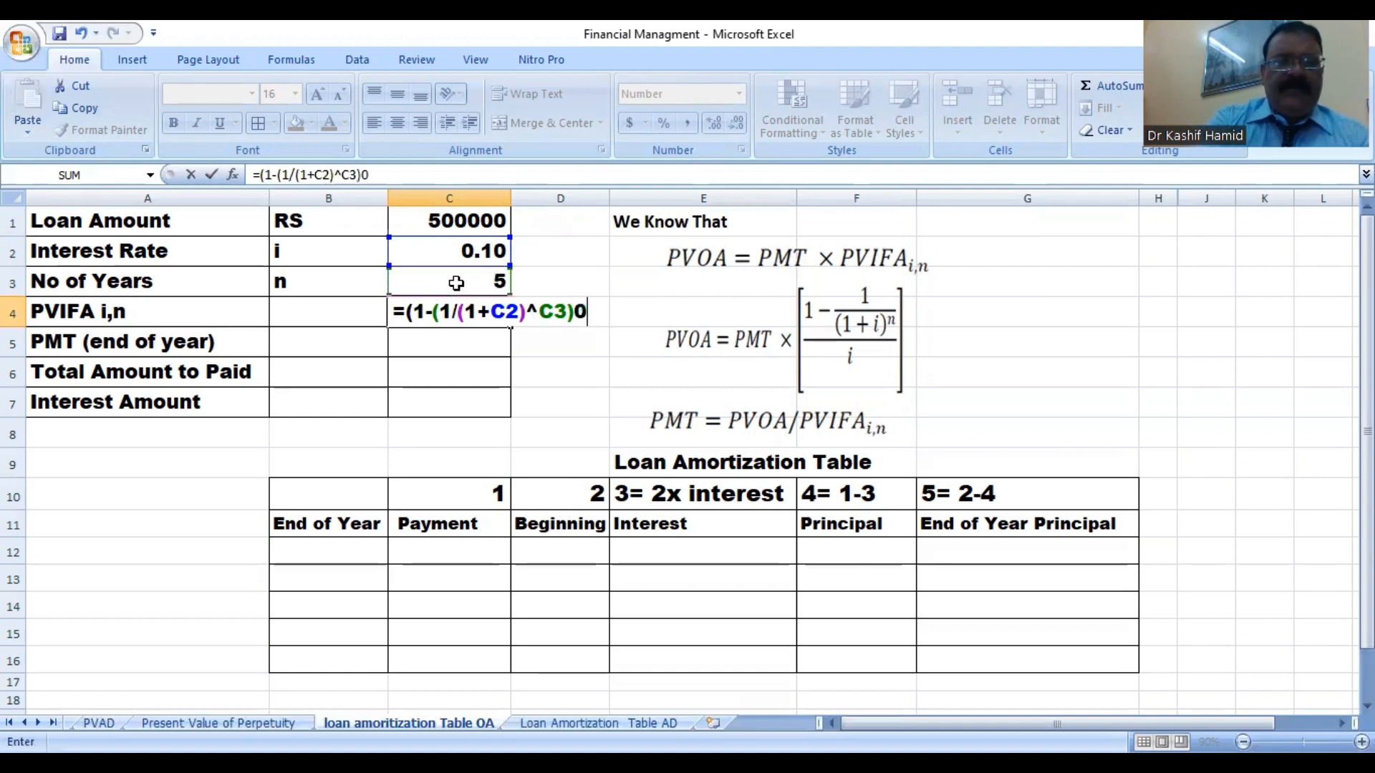
key(BackSpace)
text())
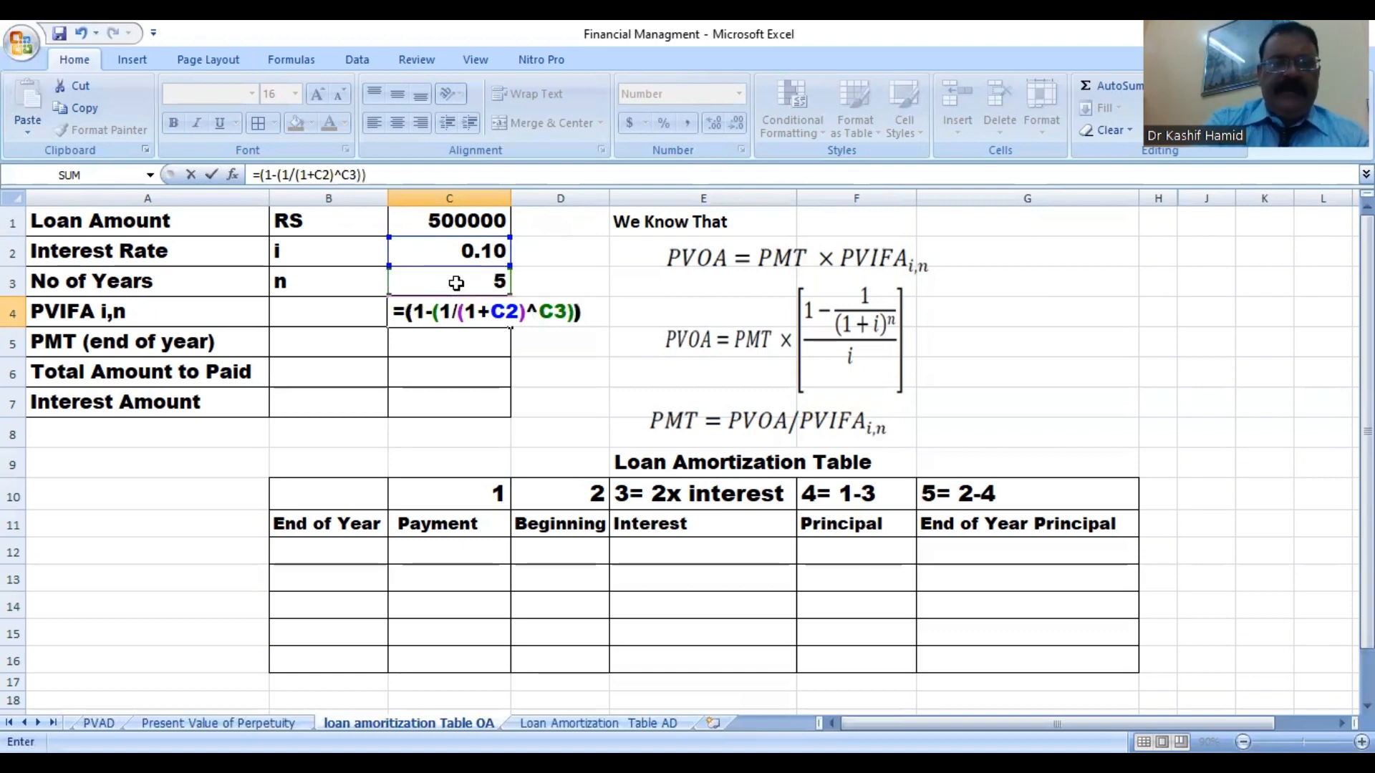
text(/)
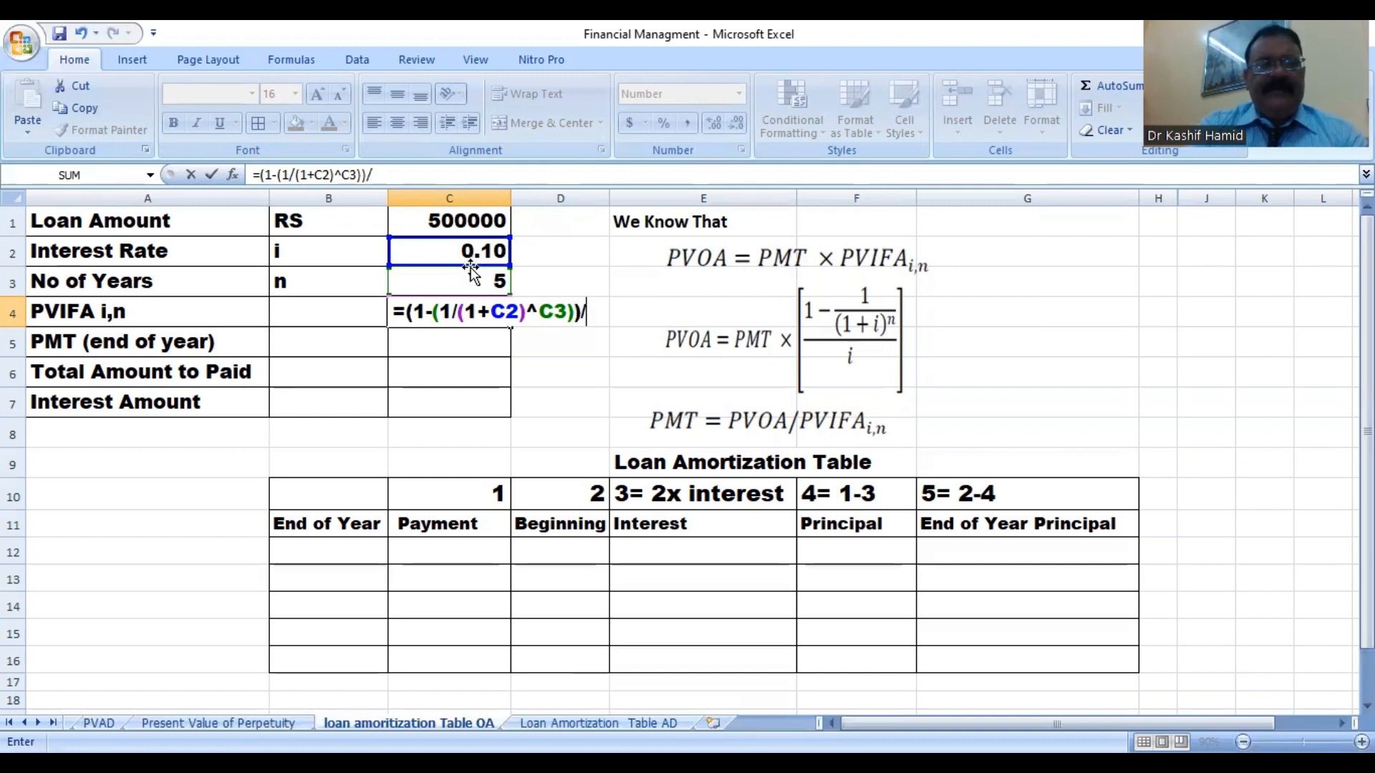
click(476, 255)
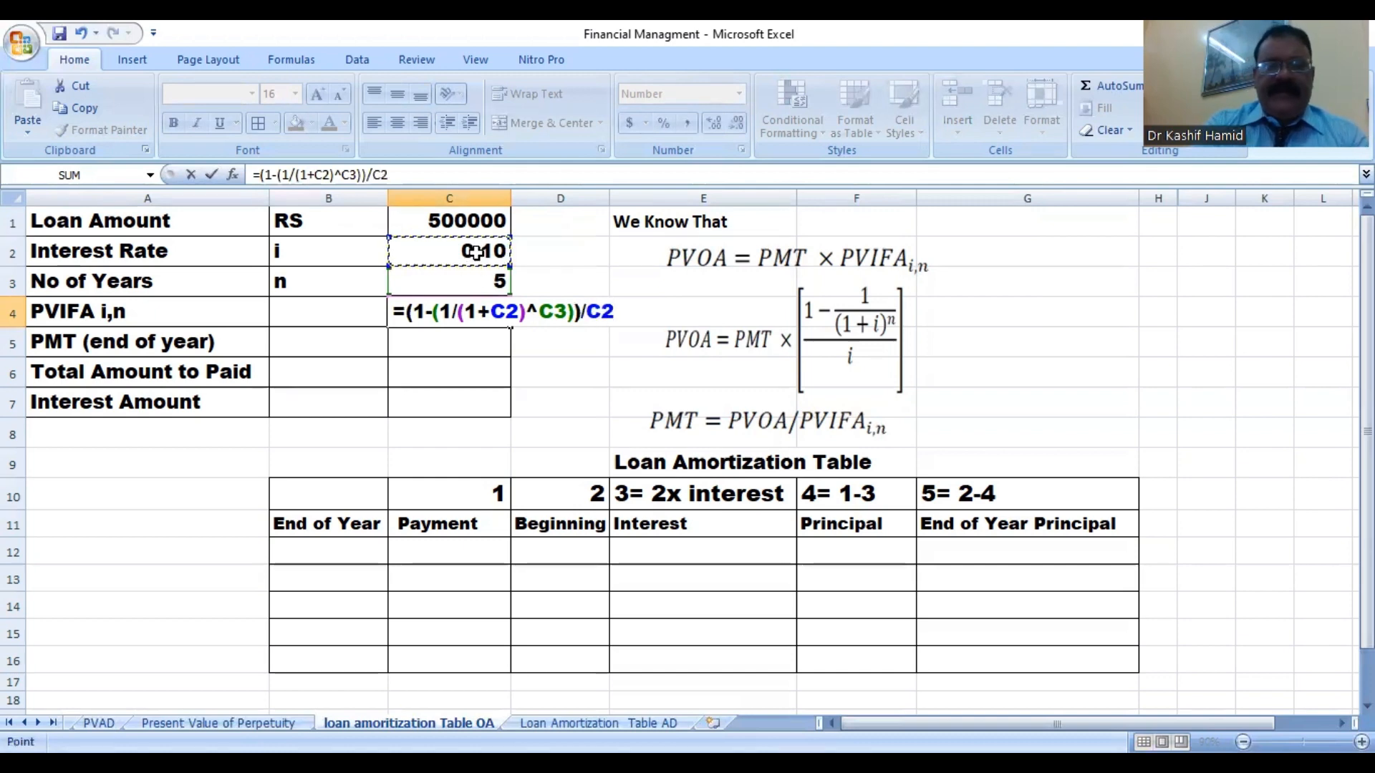
text())
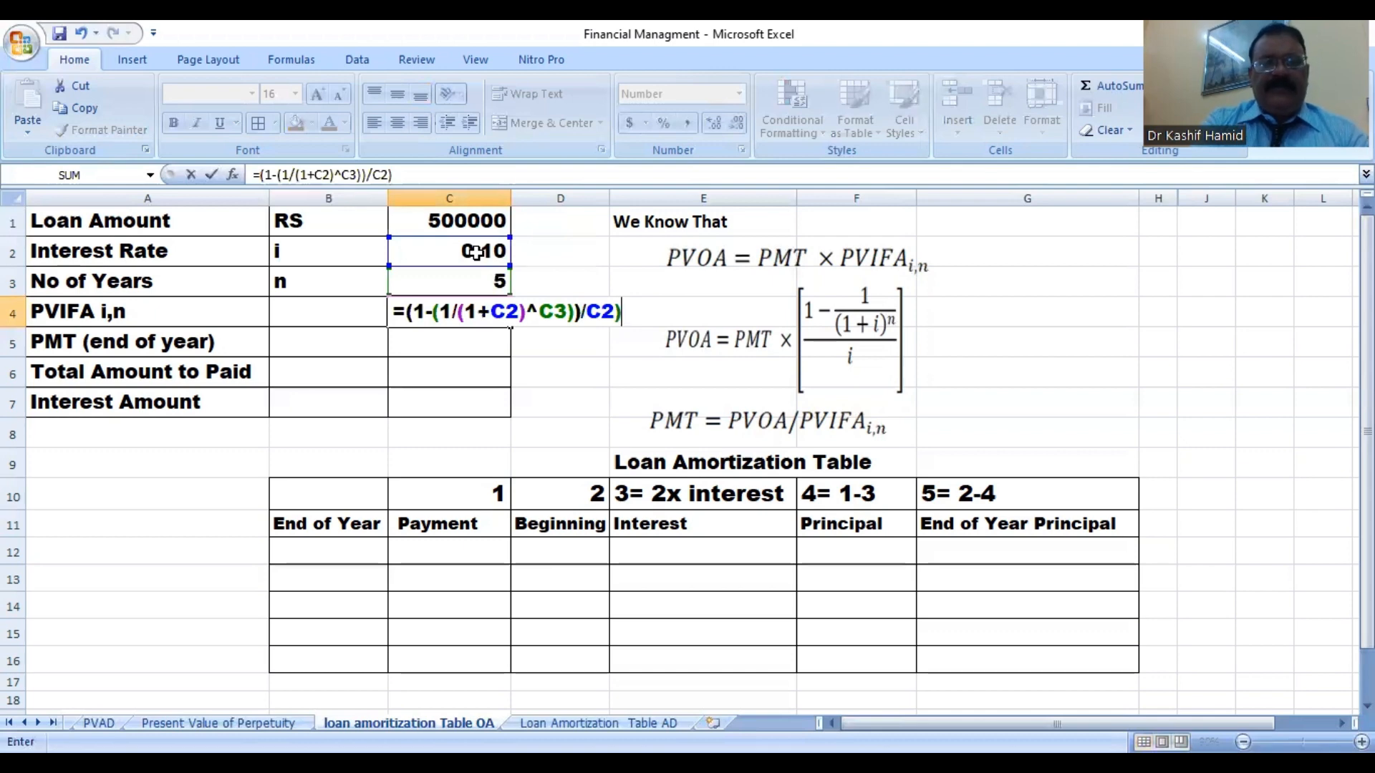
key(Return)
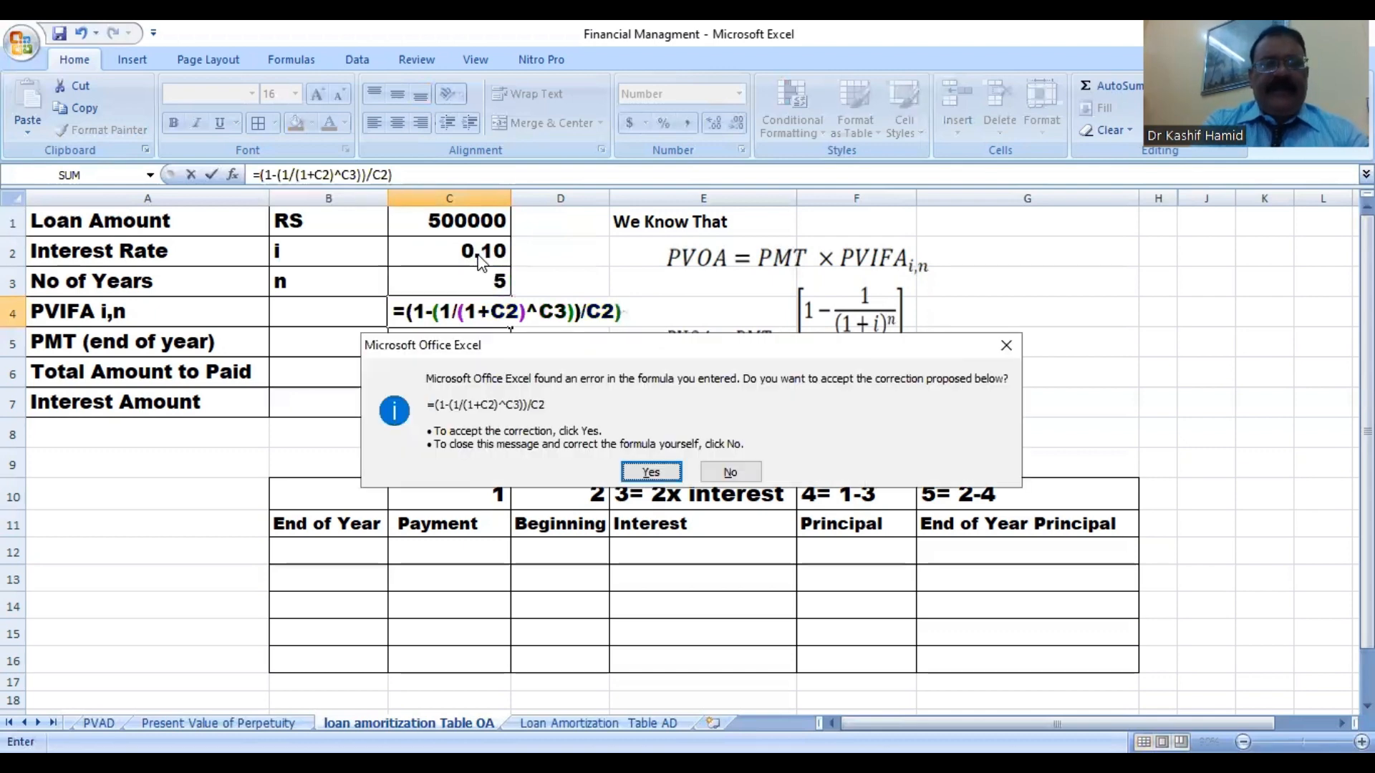
key(Return)
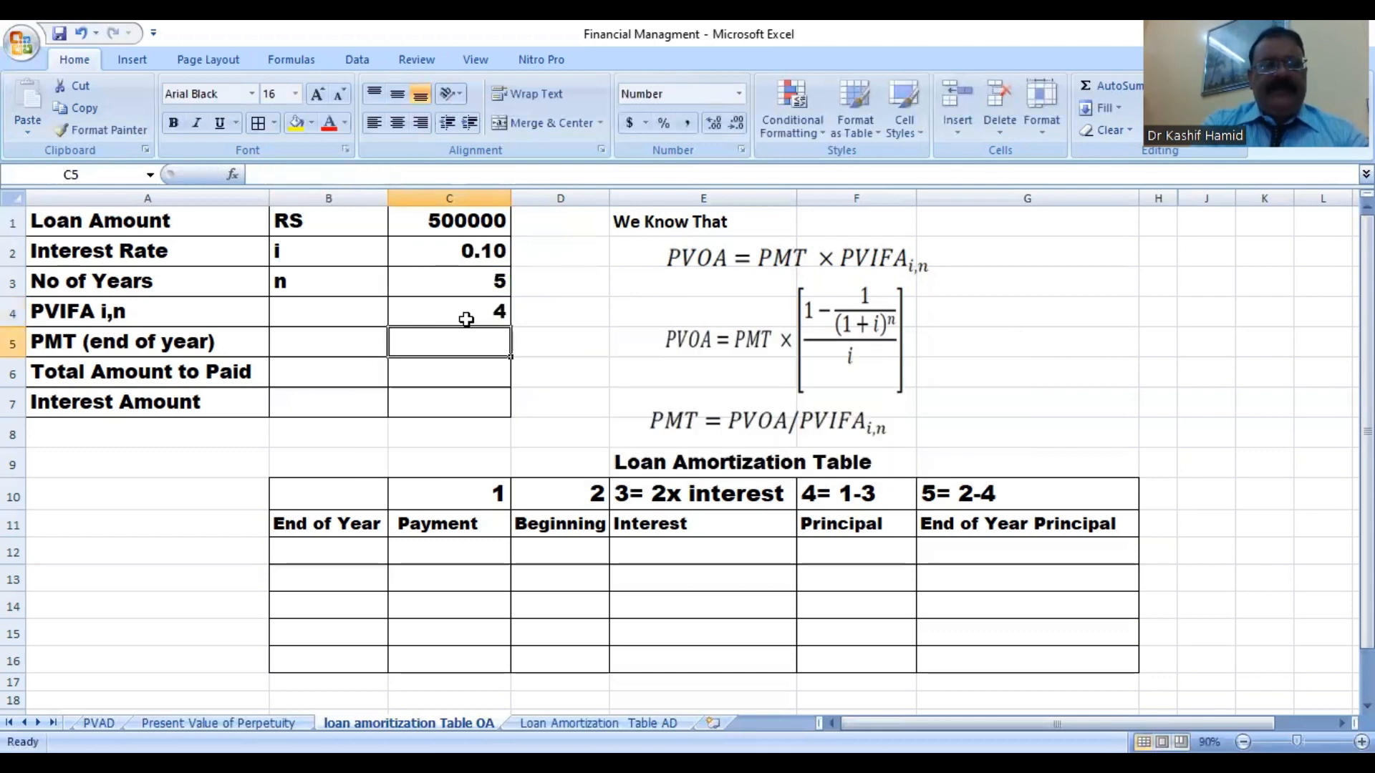
Format the PVIFA value in C4 as a number with 4 decimal places.
click(485, 319)
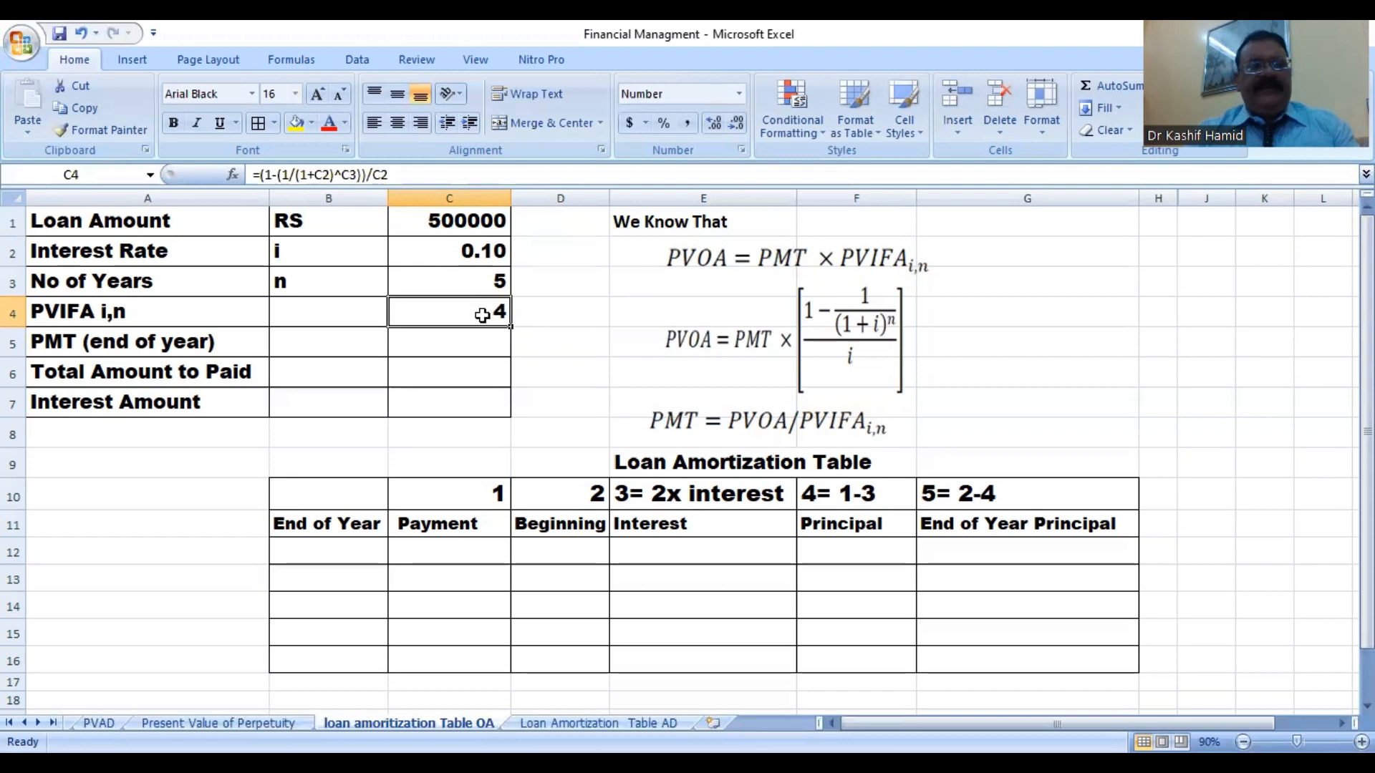
right_click(487, 315)
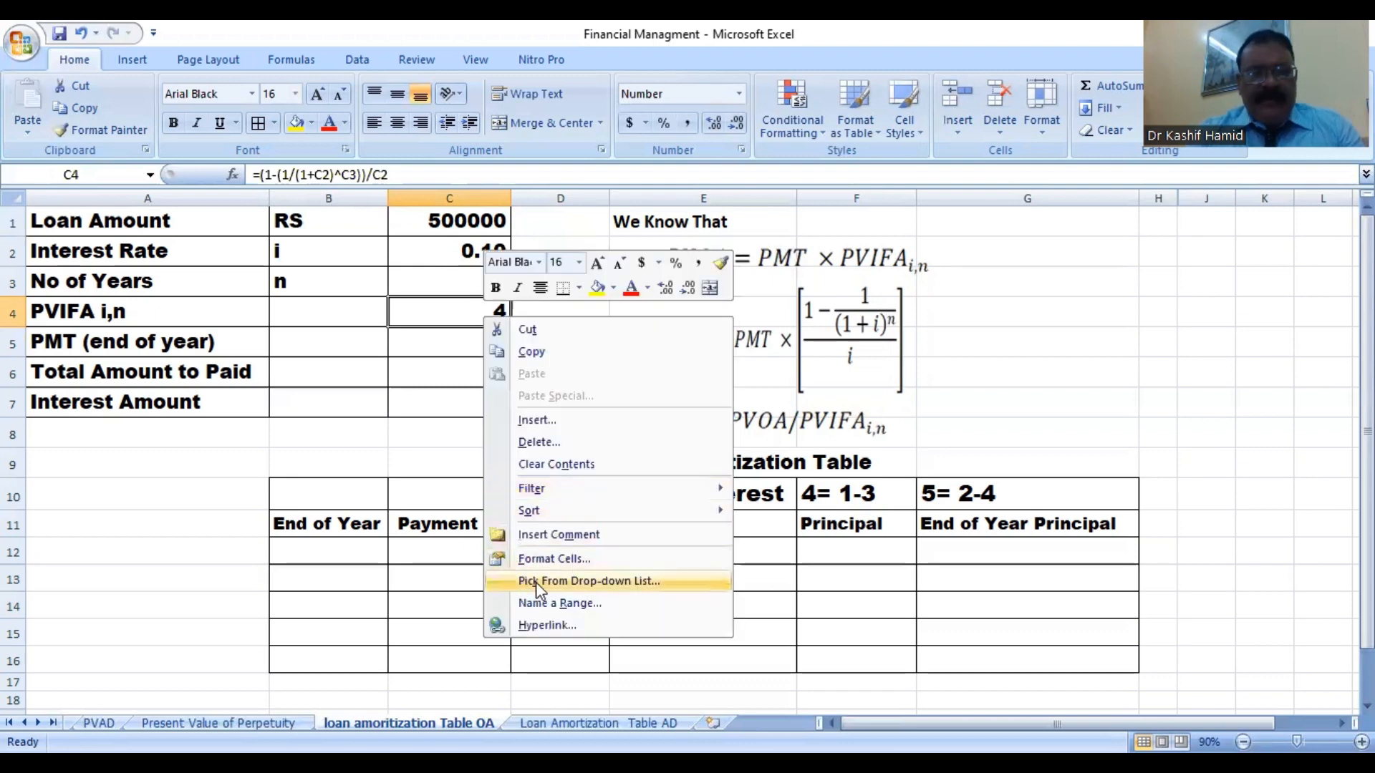
click(557, 561)
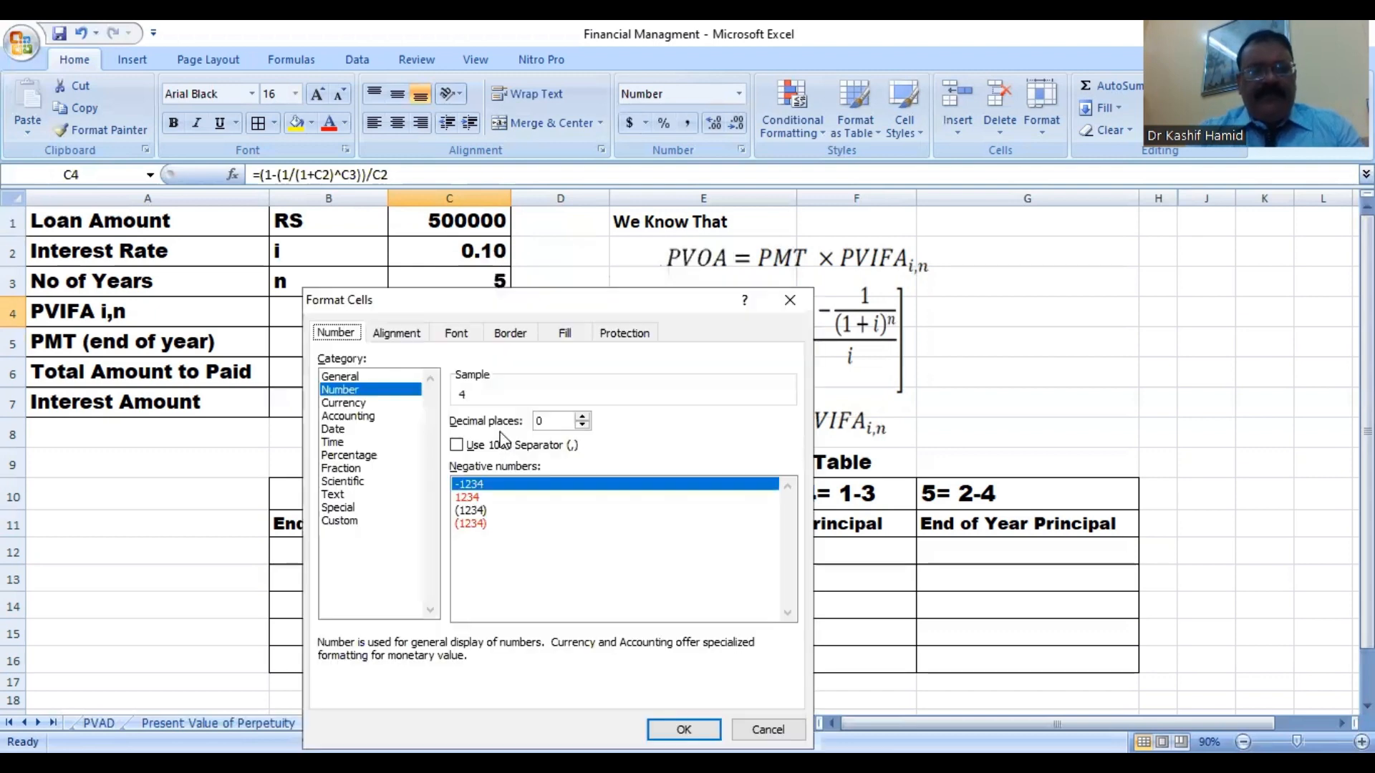
click(584, 416)
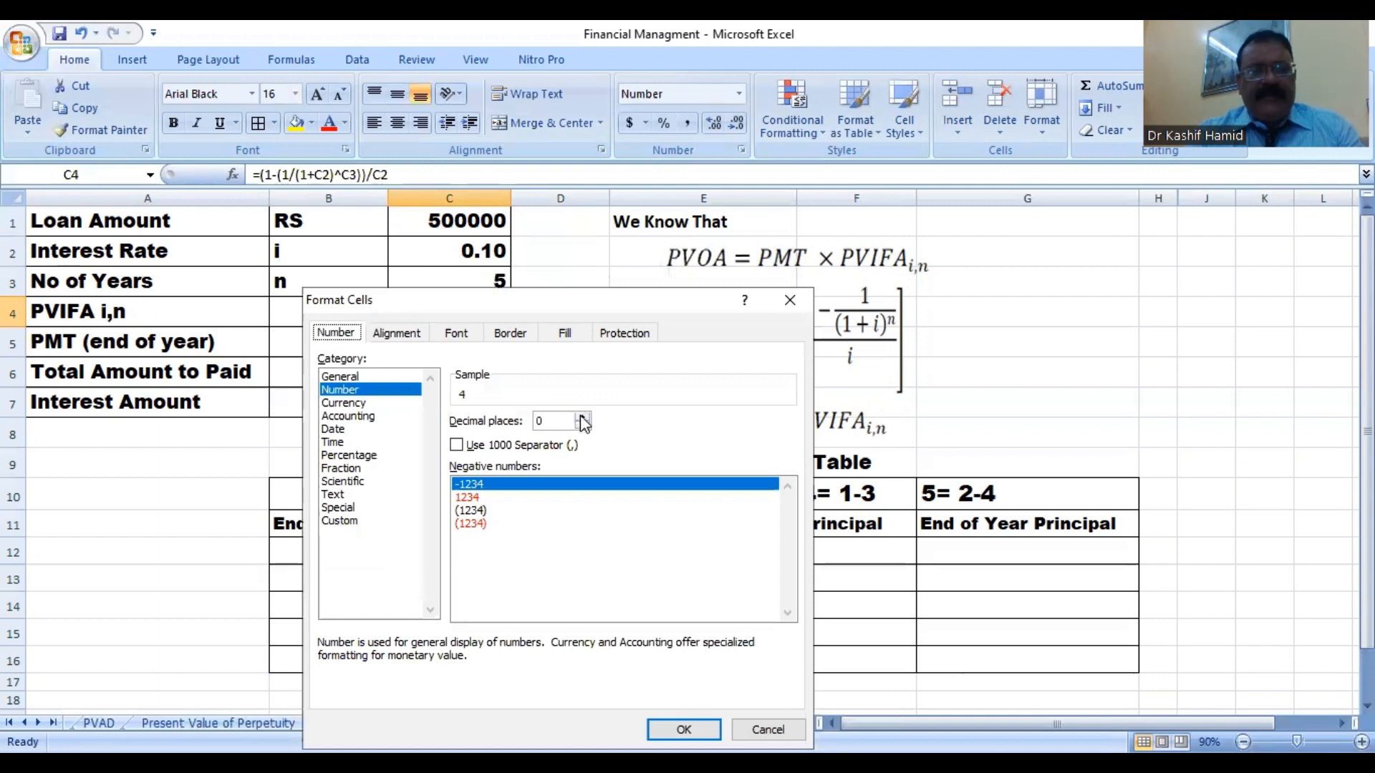
click(585, 416)
click(584, 416)
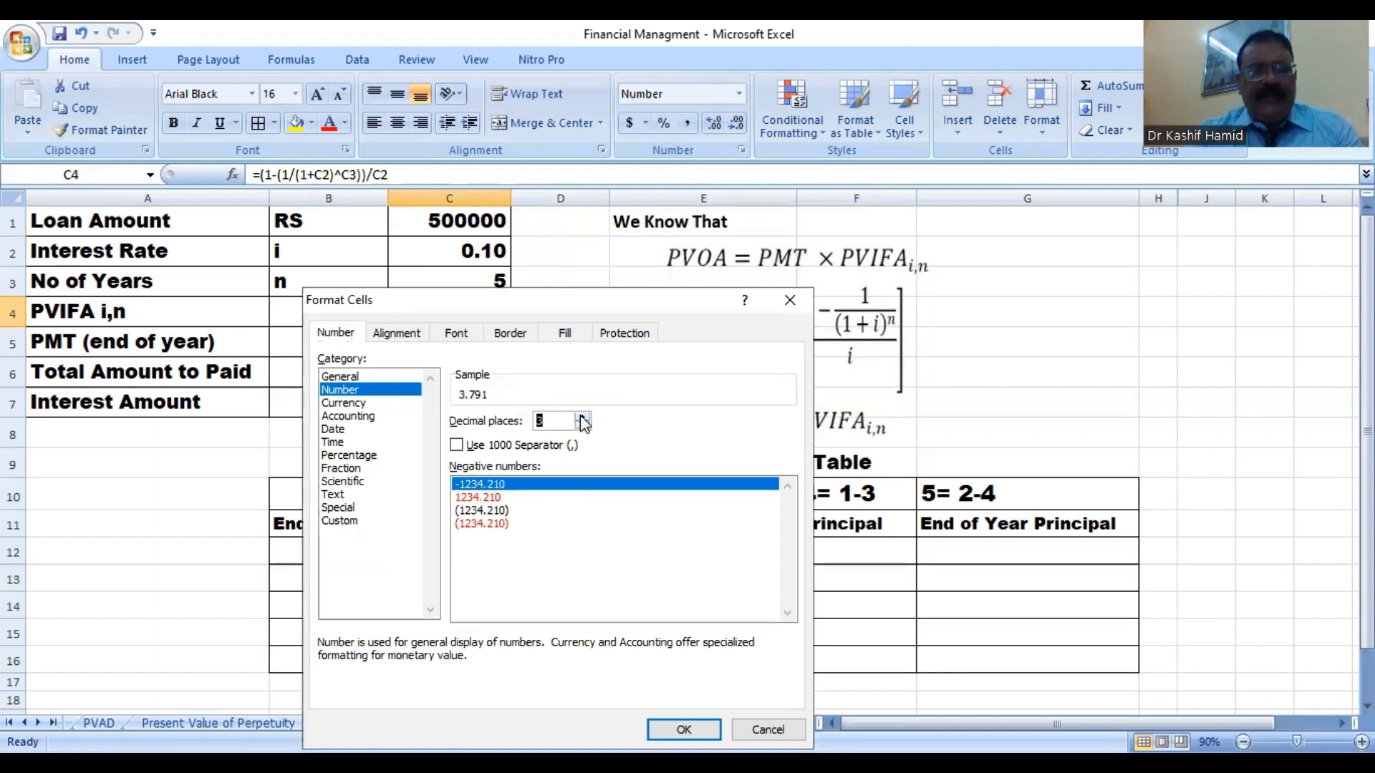
click(584, 416)
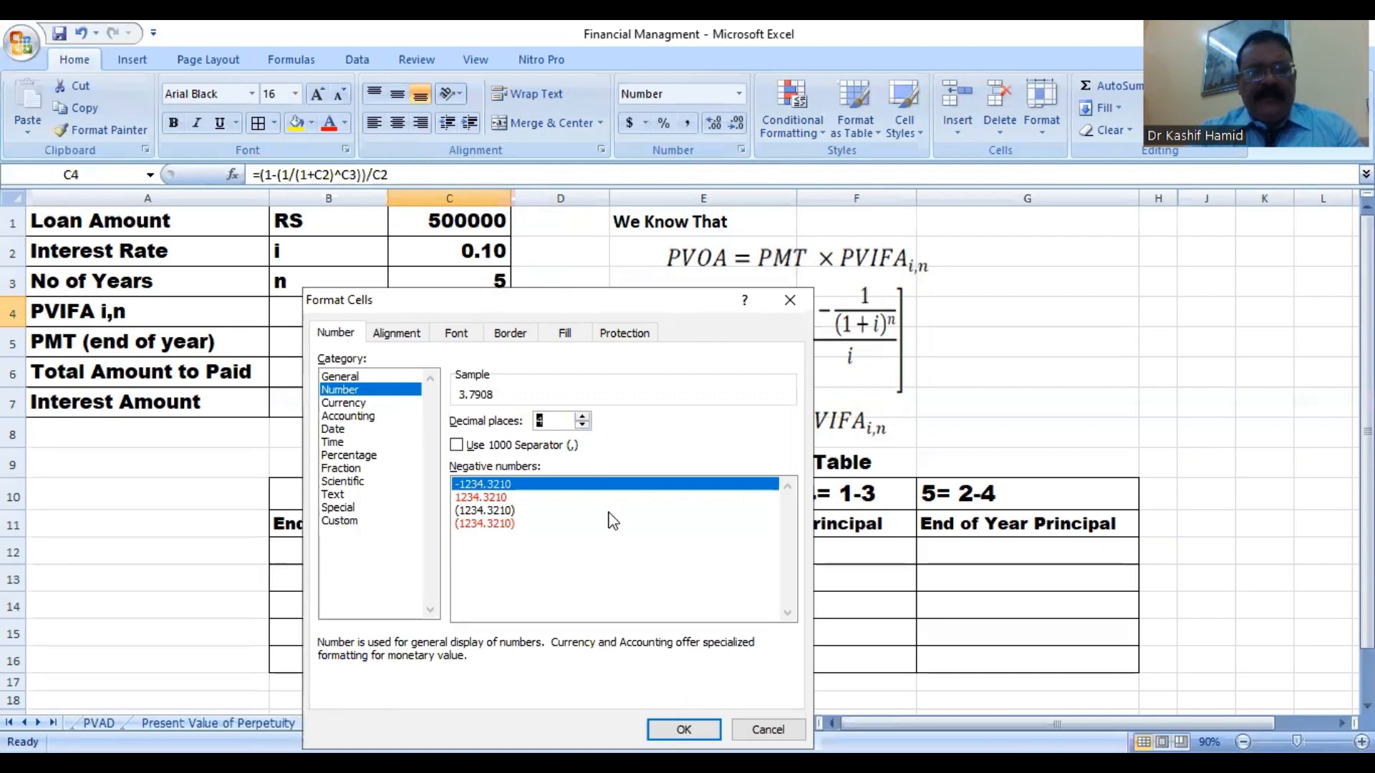
click(689, 729)
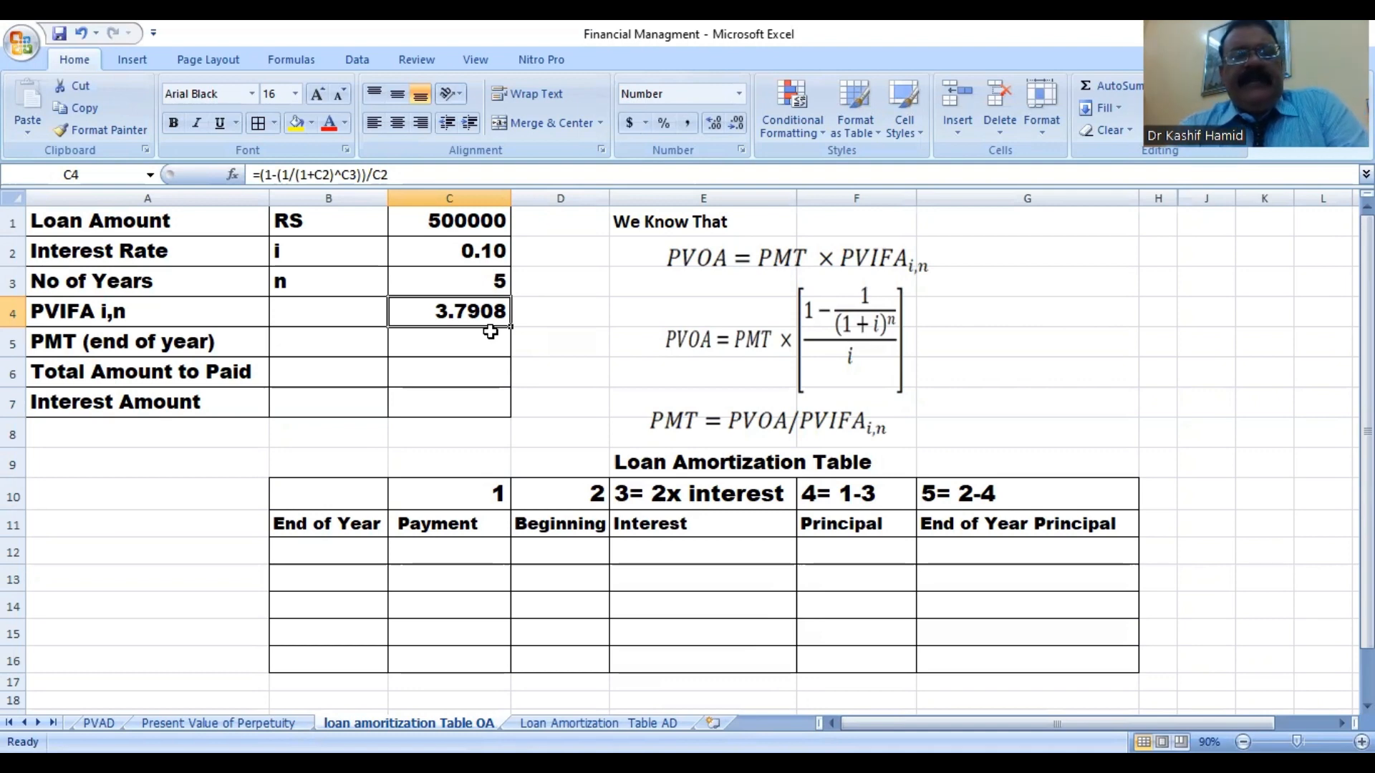
Change the payment label in A5 to read PMT (end of each year).
click(459, 348)
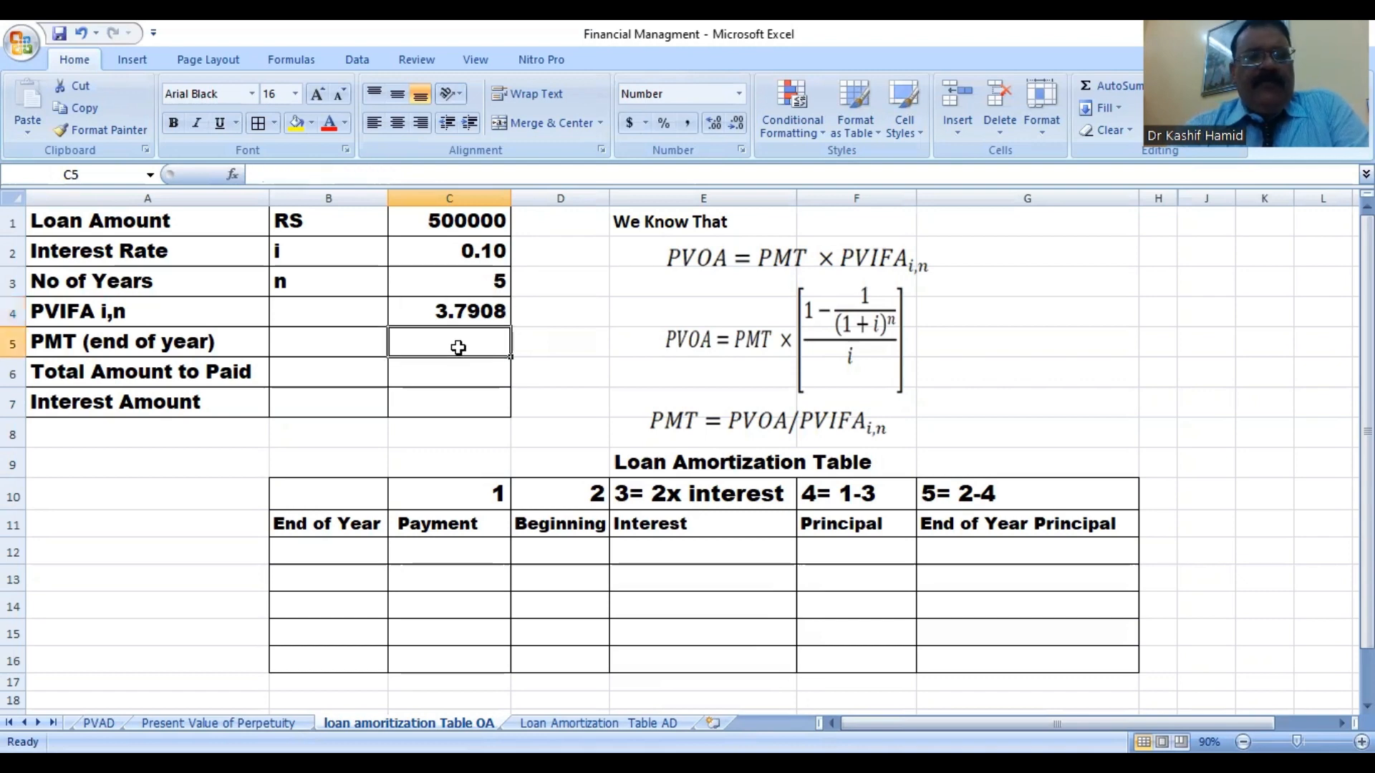
double_click(165, 343)
text(earch)
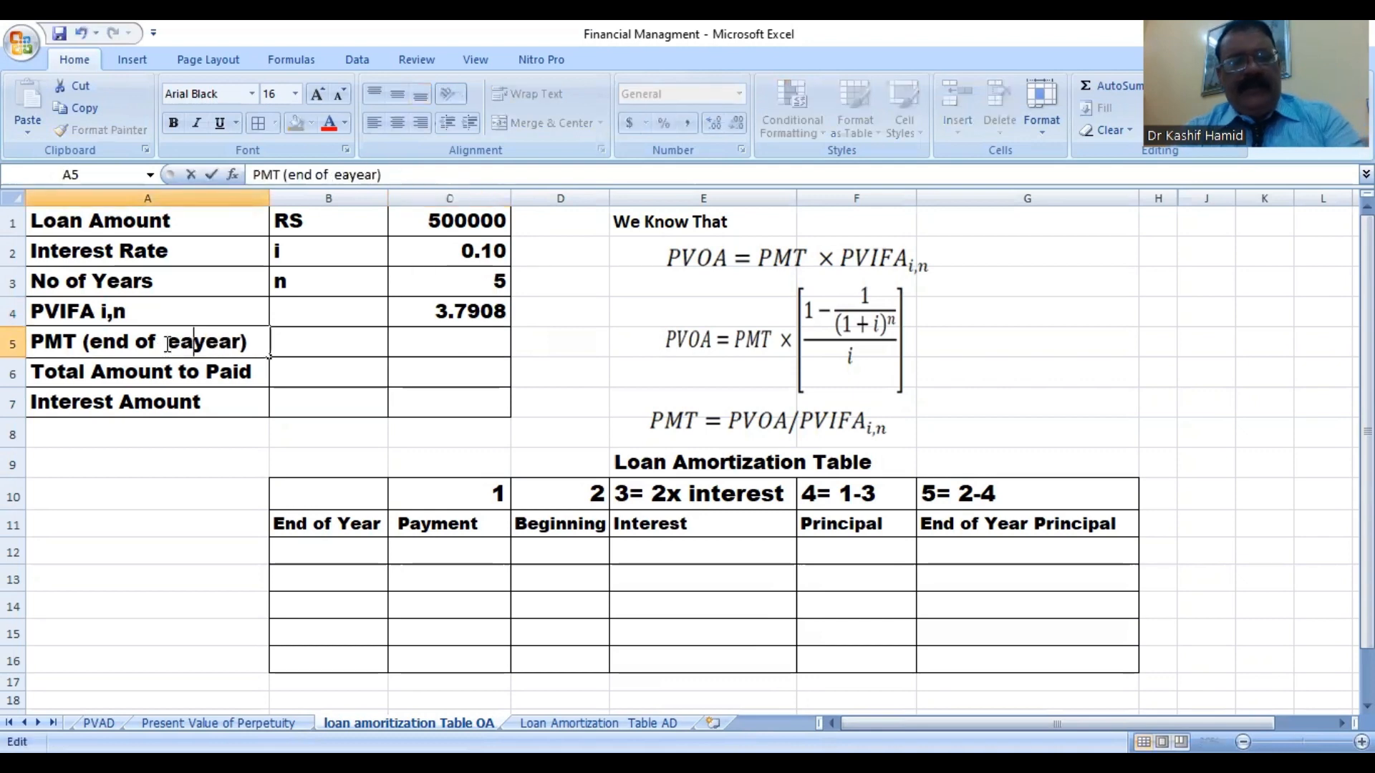
key(BackSpace)
key(BackSpace)
key(BackSpace)
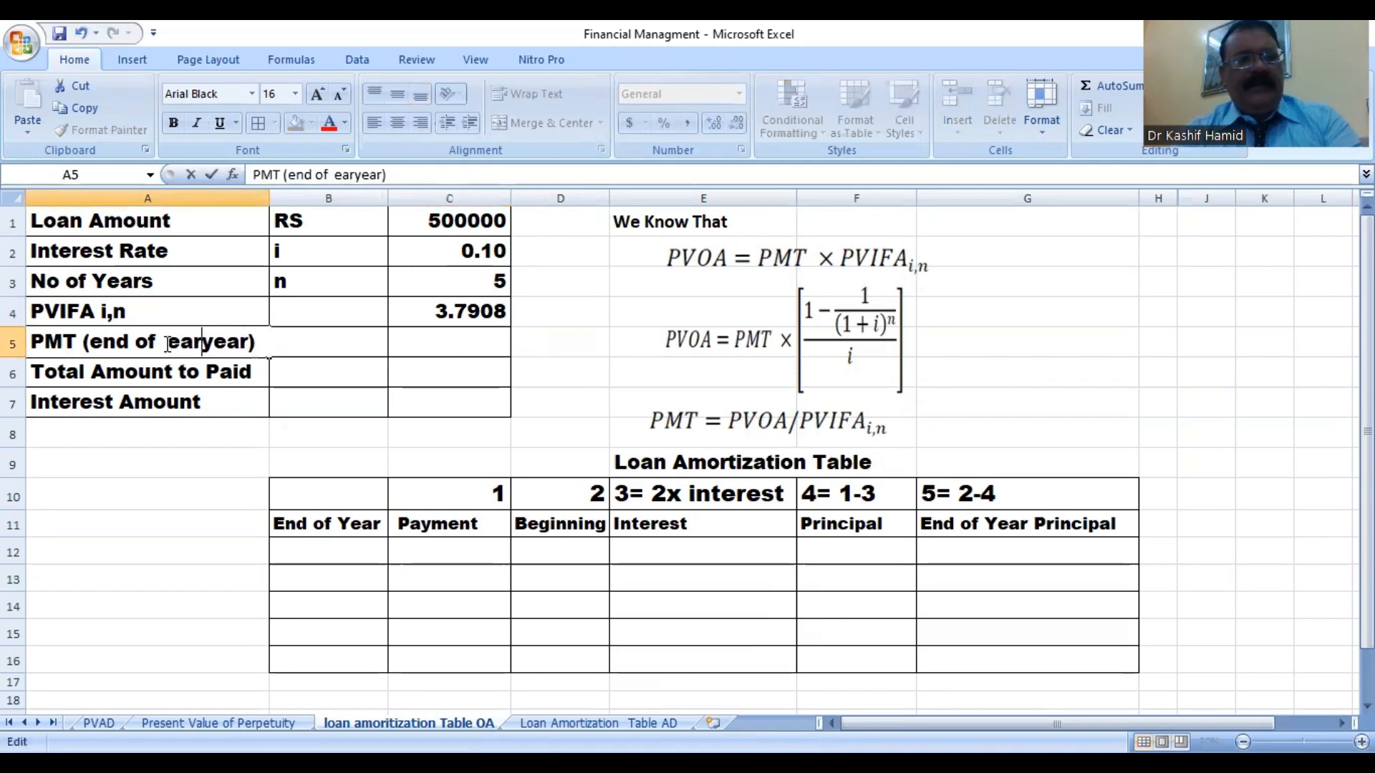
text(ch)
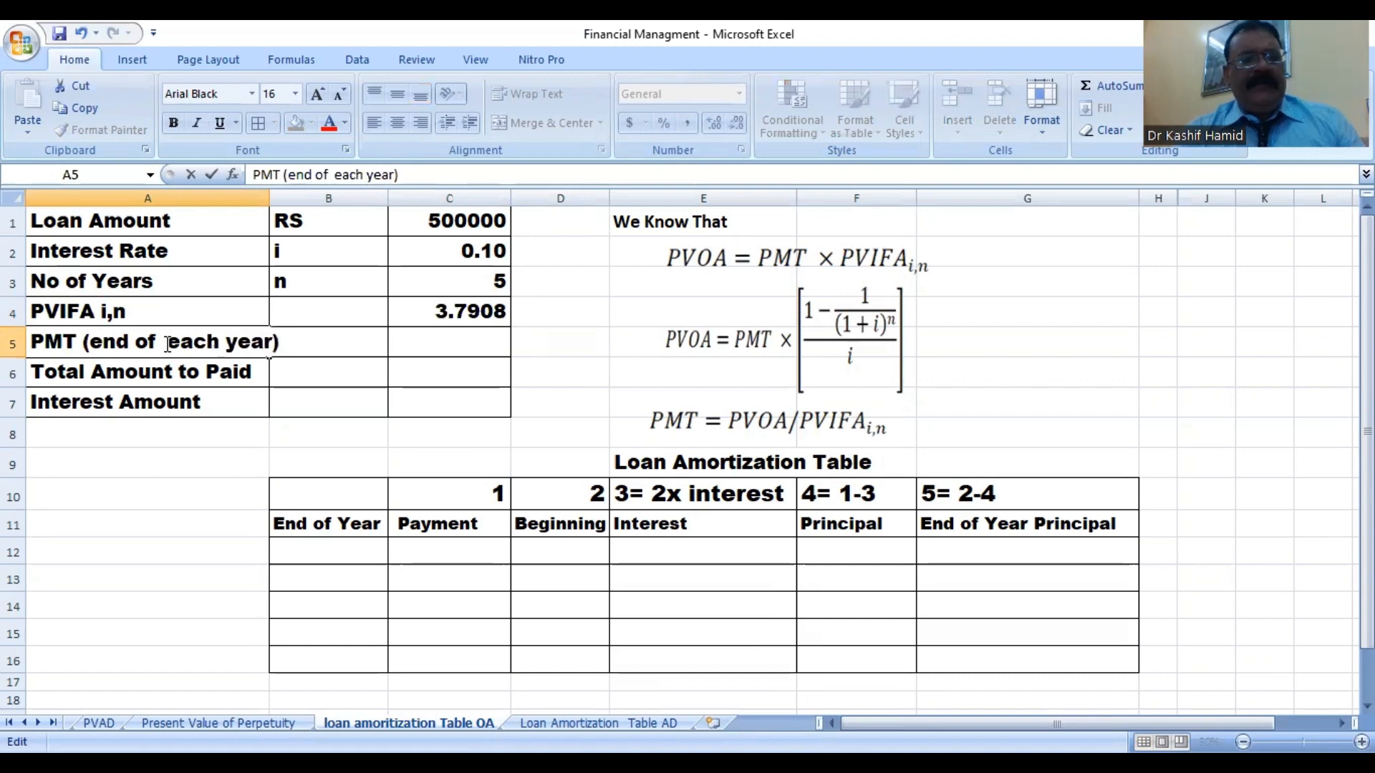
Calculate the yearly payment in C5 by dividing the loan amount by the PVIFA factor with =C1/C4.
click(402, 347)
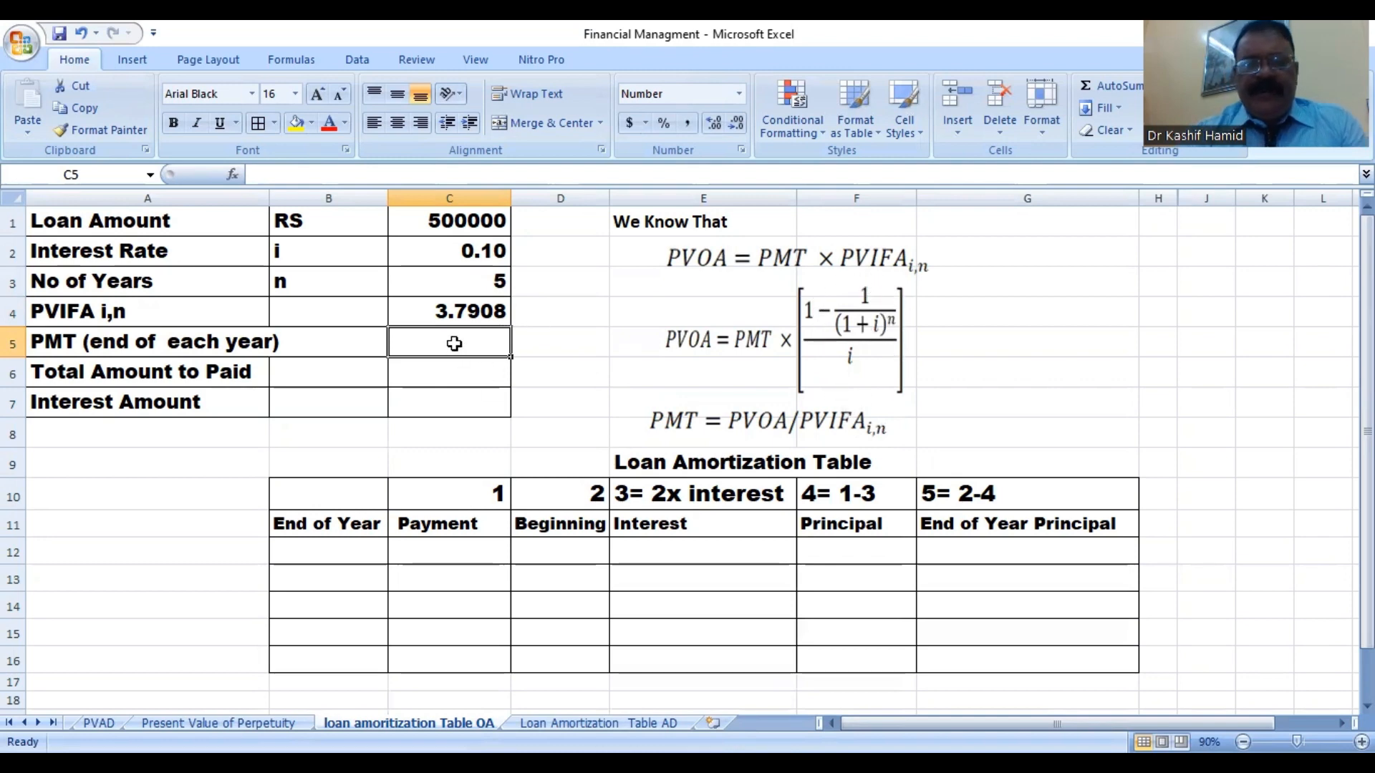
text(=)
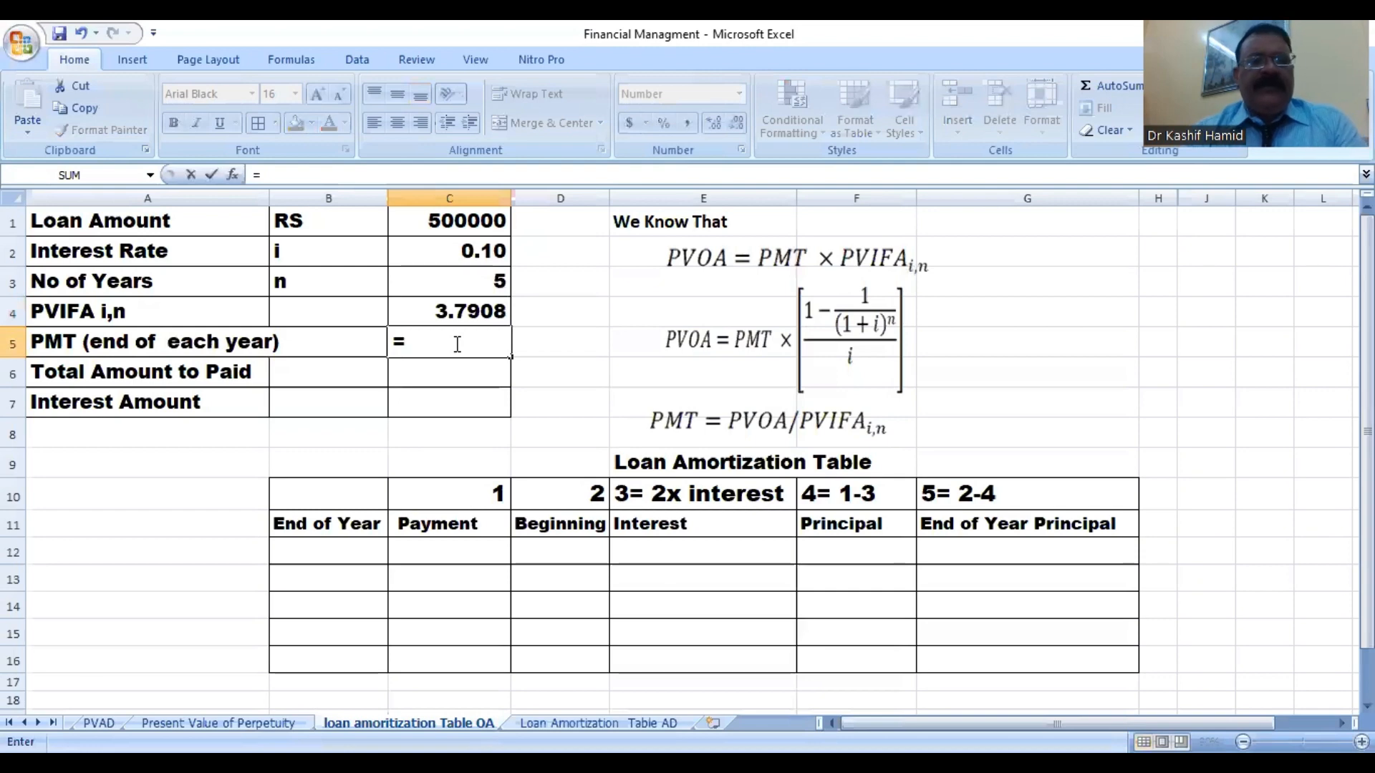
click(449, 221)
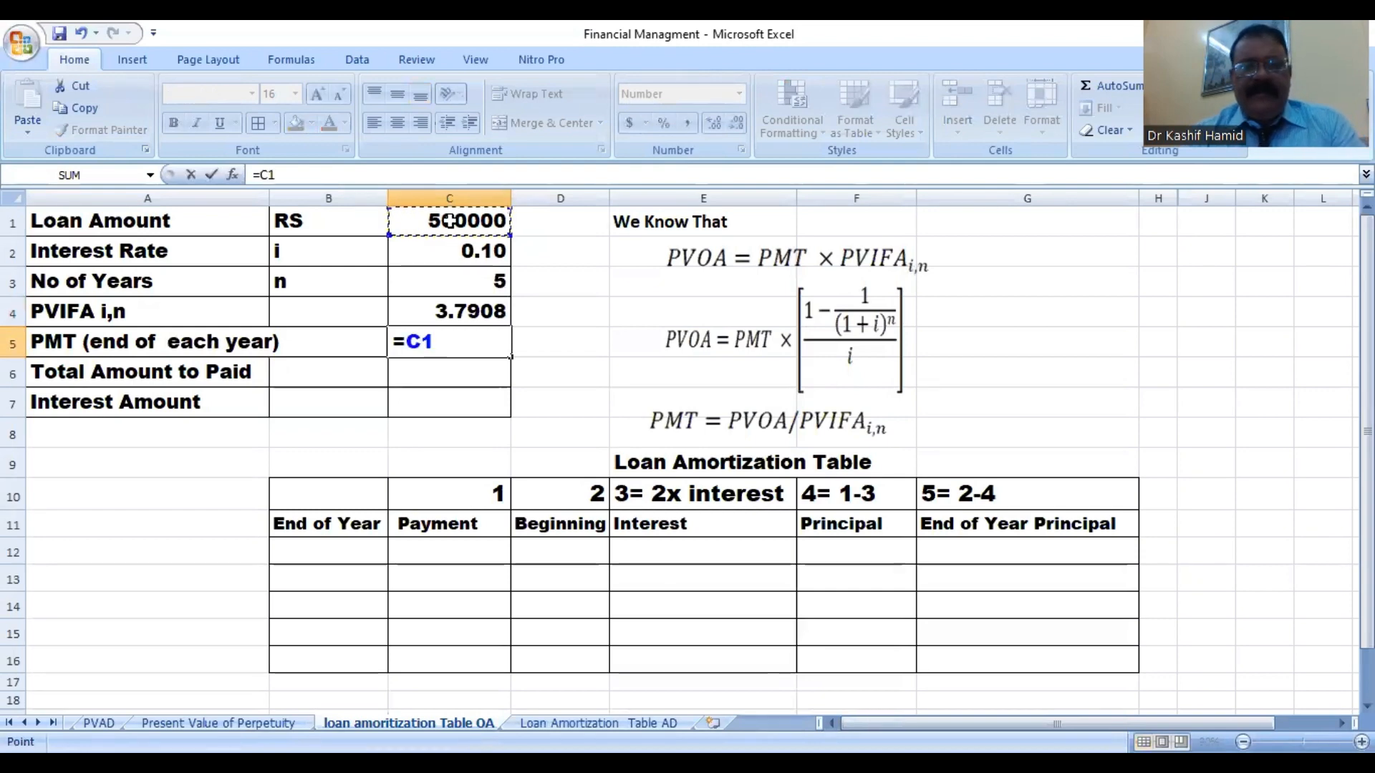
text(/)
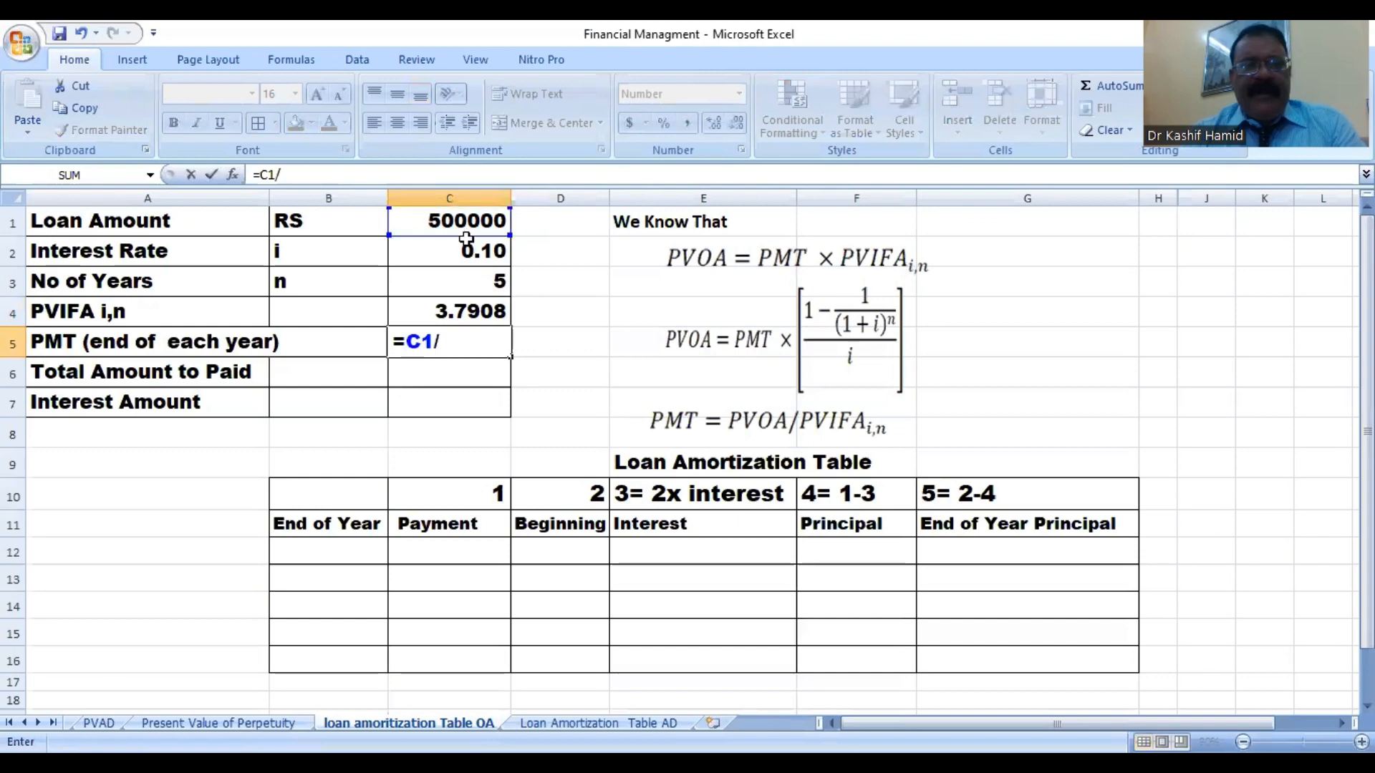
click(474, 313)
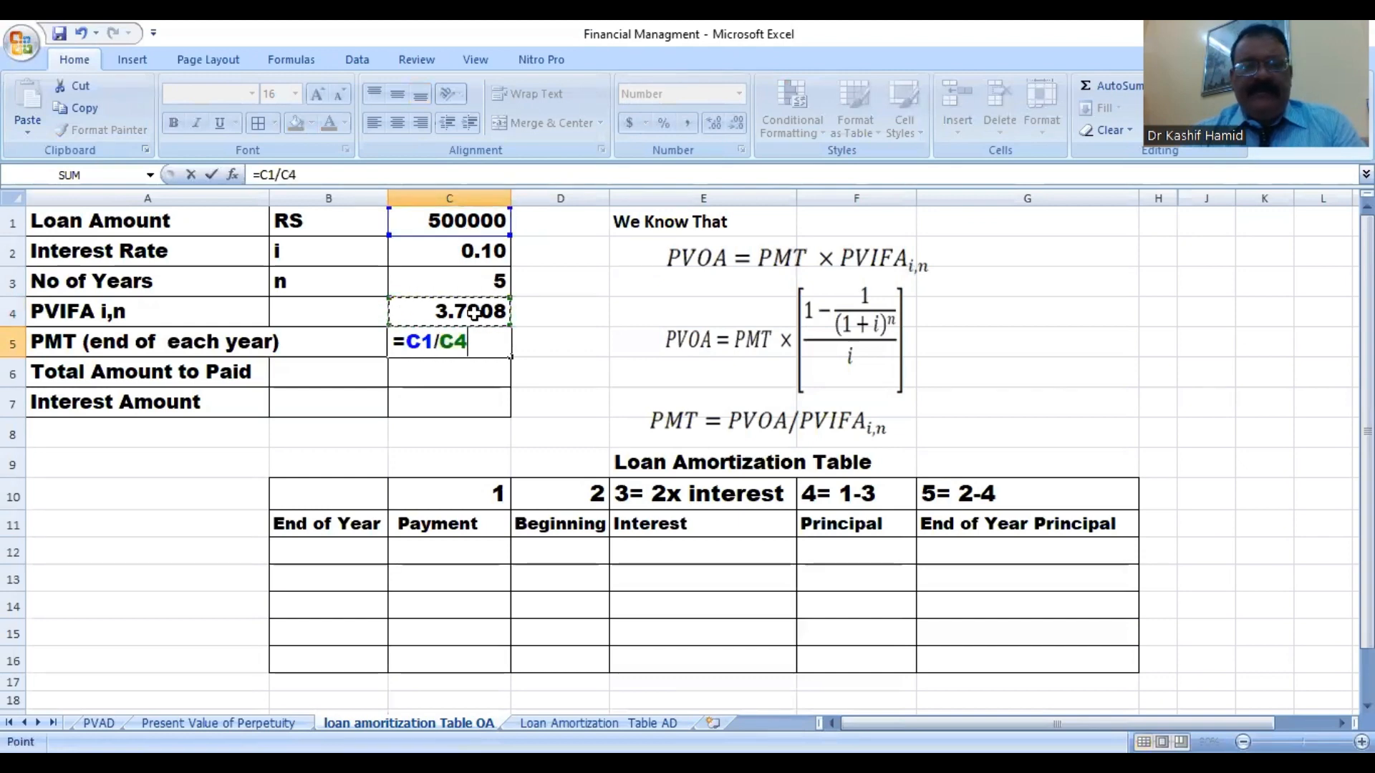
key(Return)
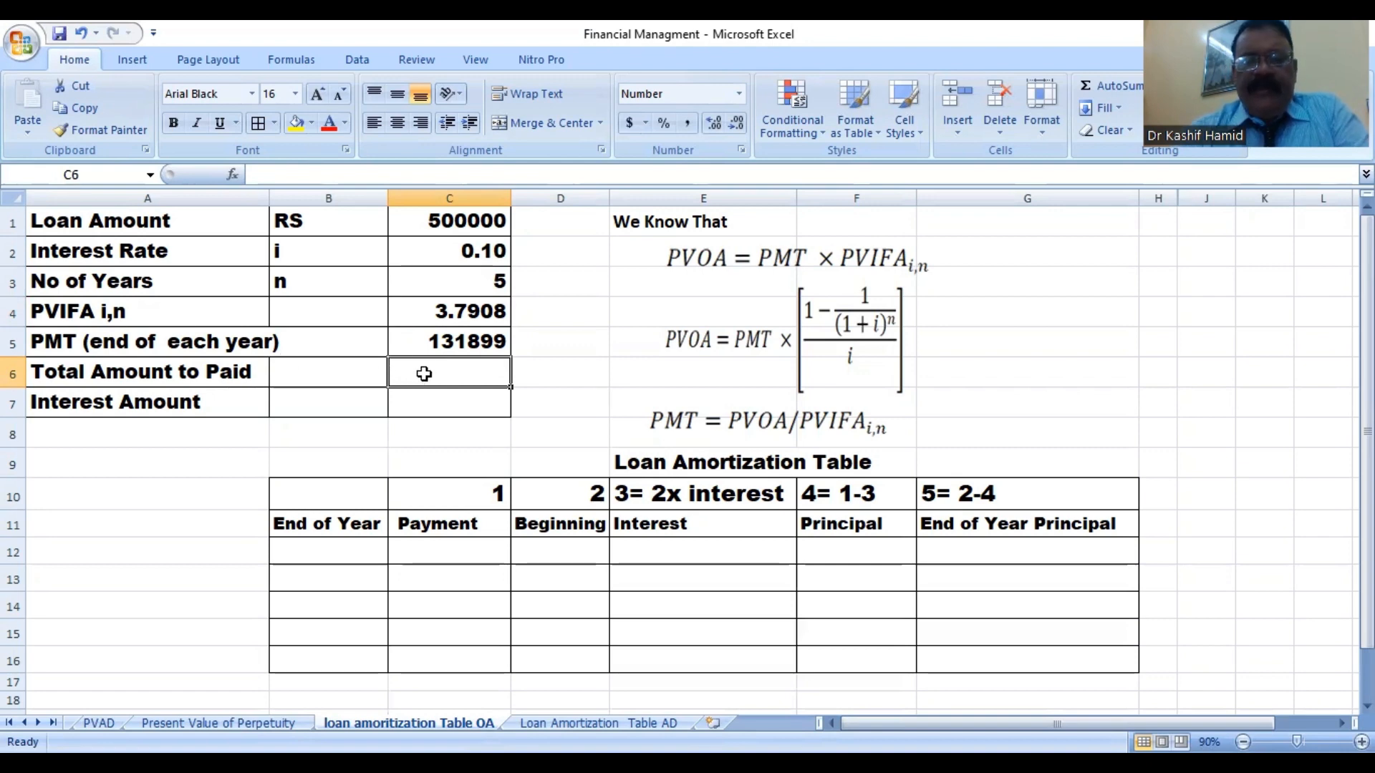
Calculate the total amount to be paid in C6 with the formula =C5*C3.
text(=)
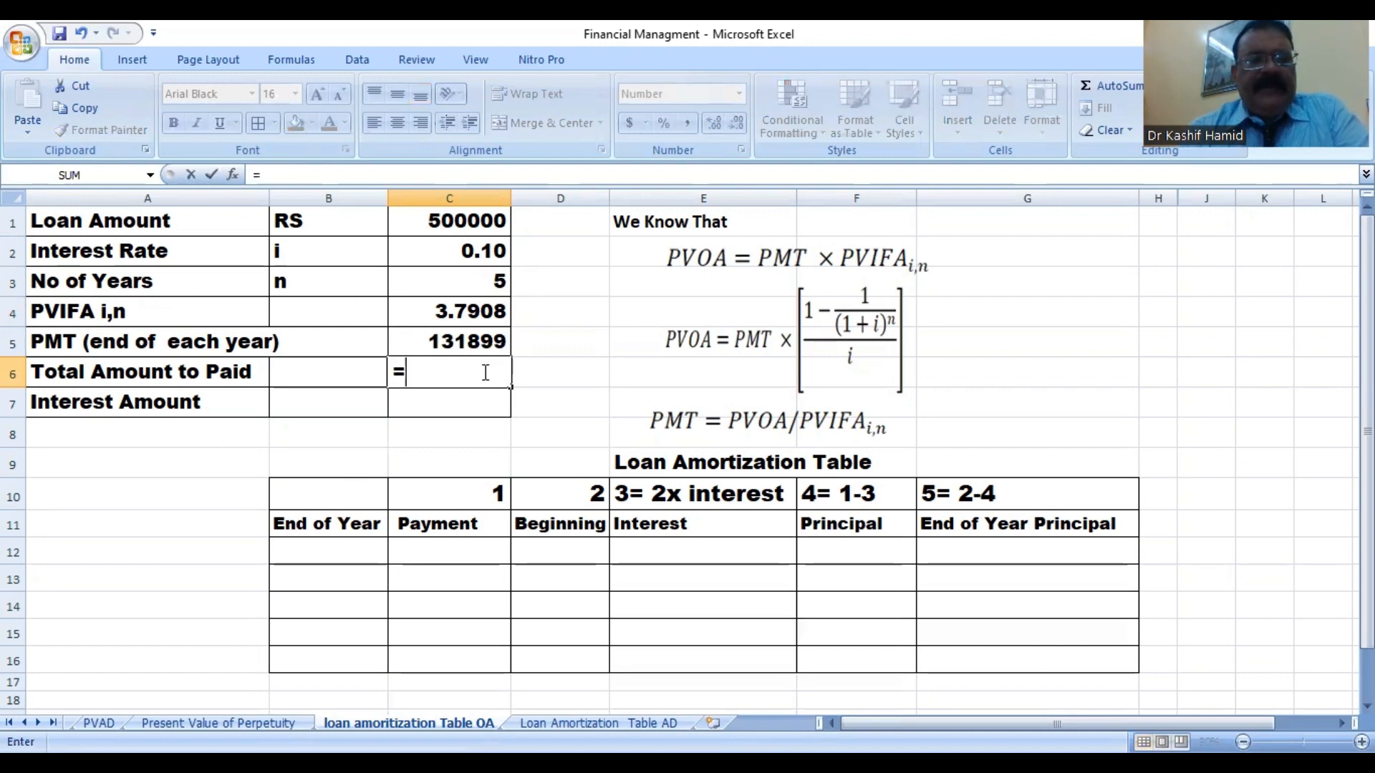
click(464, 342)
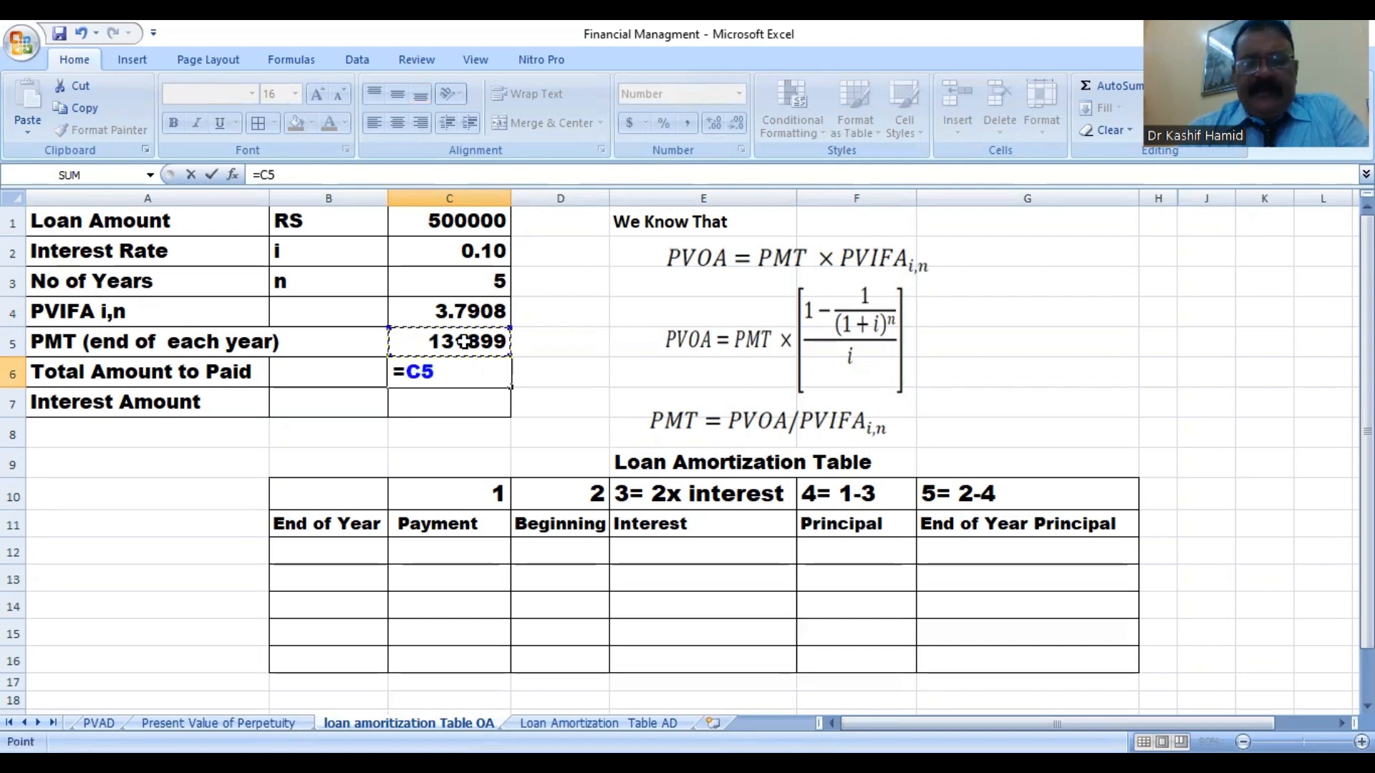
text(*)
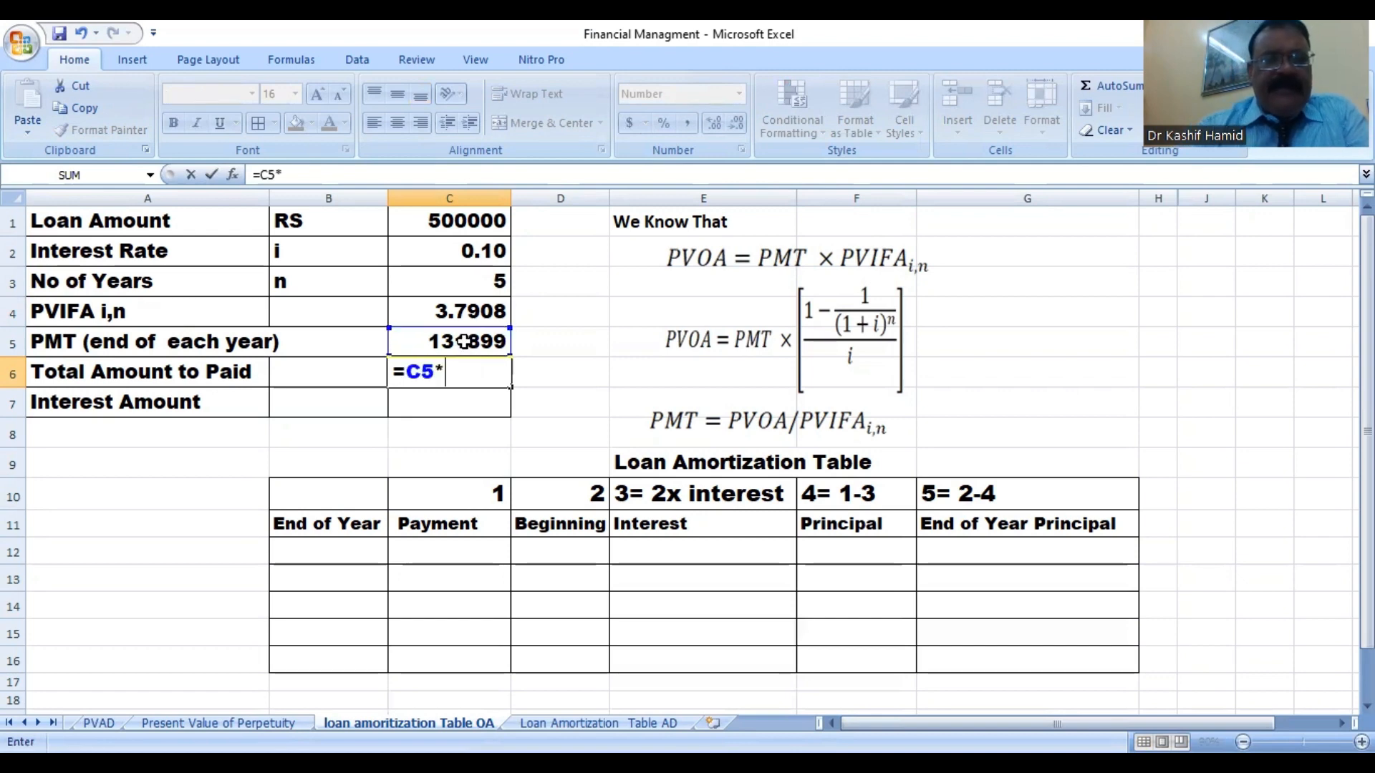
click(491, 281)
key(Return)
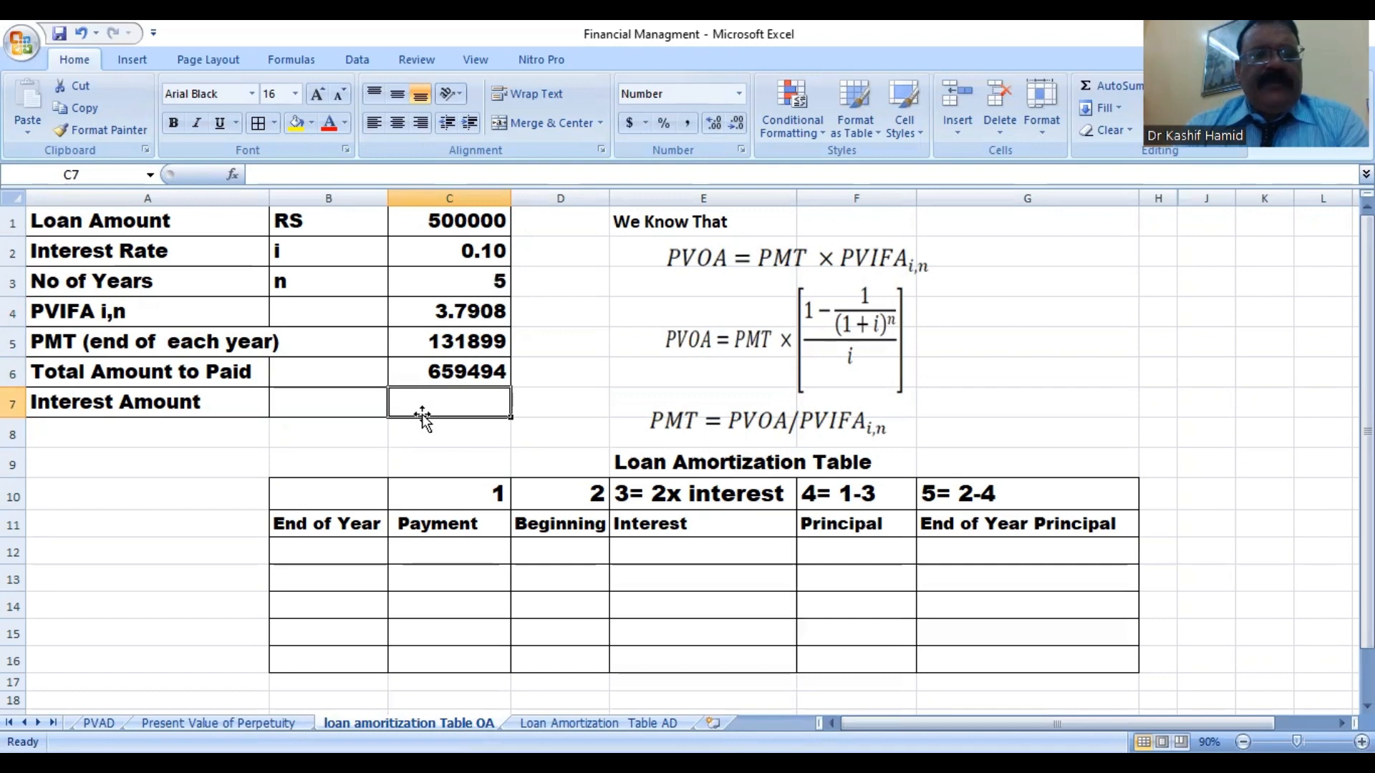
Calculate the interest amount in C7 by subtracting the loan amount from the total with =C6-C1.
text(=)
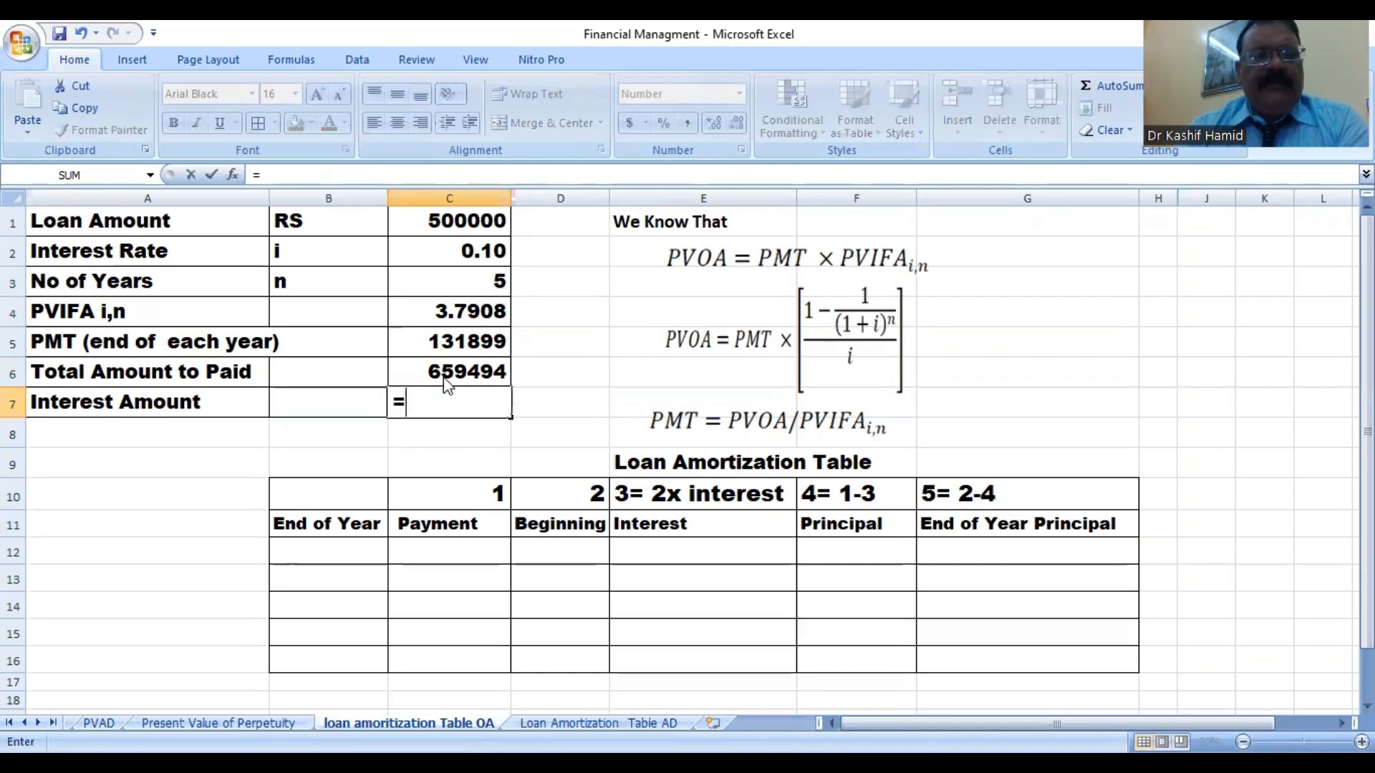
click(442, 376)
text(-)
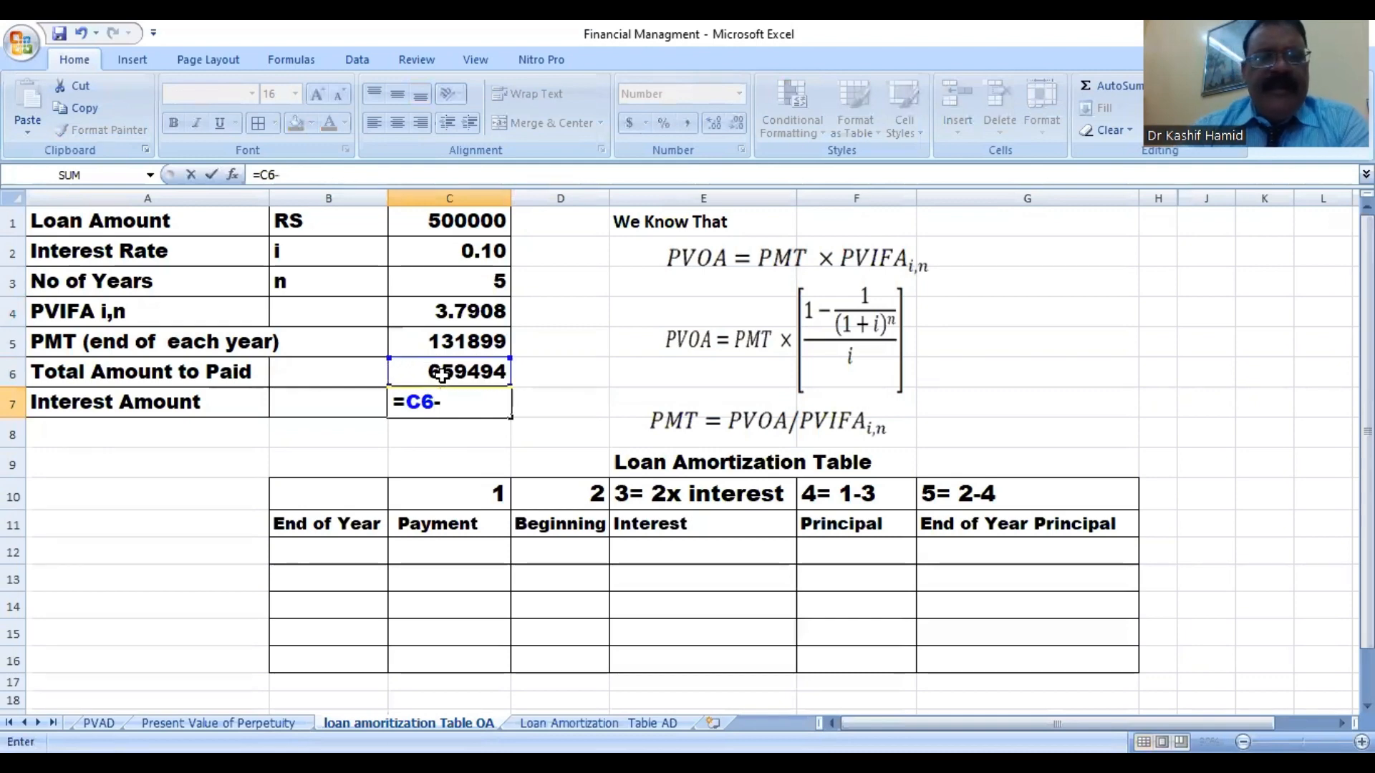
click(466, 222)
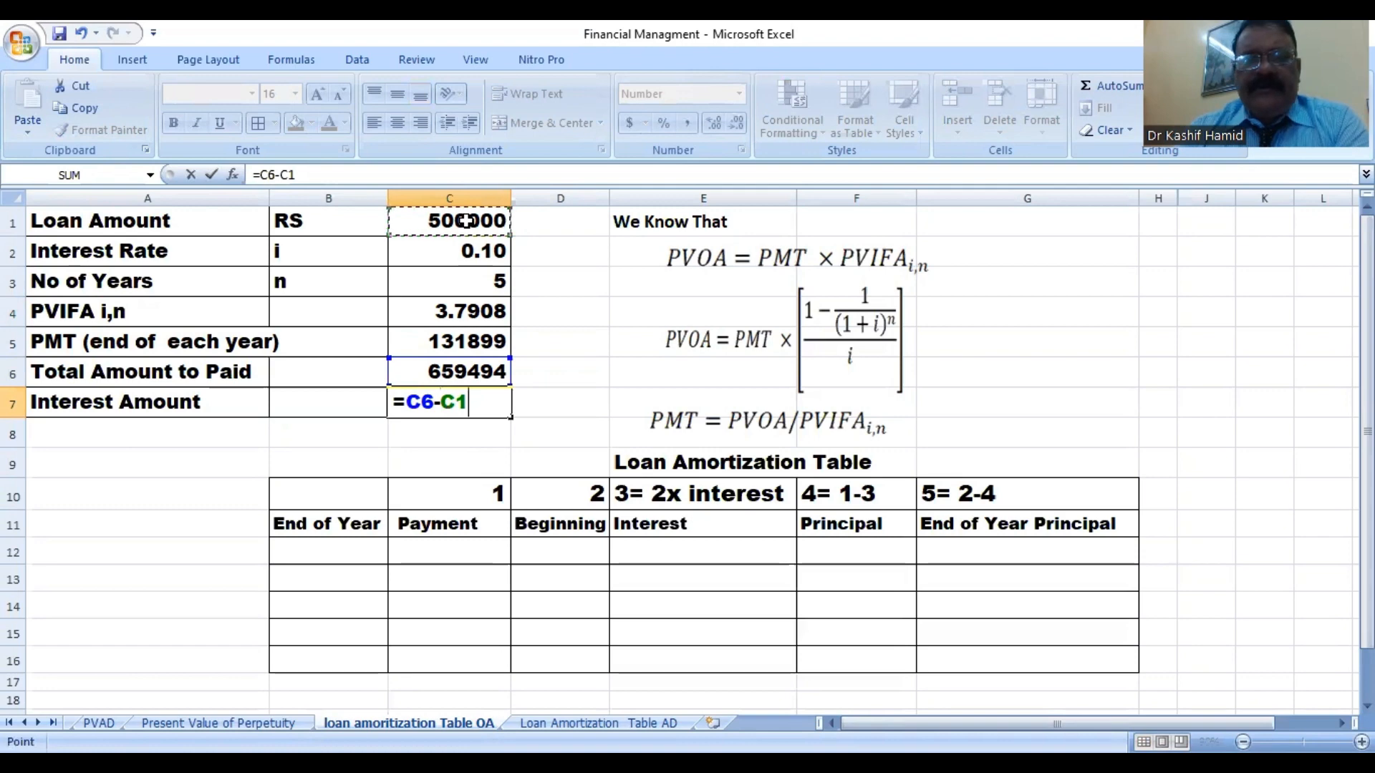
key(Return)
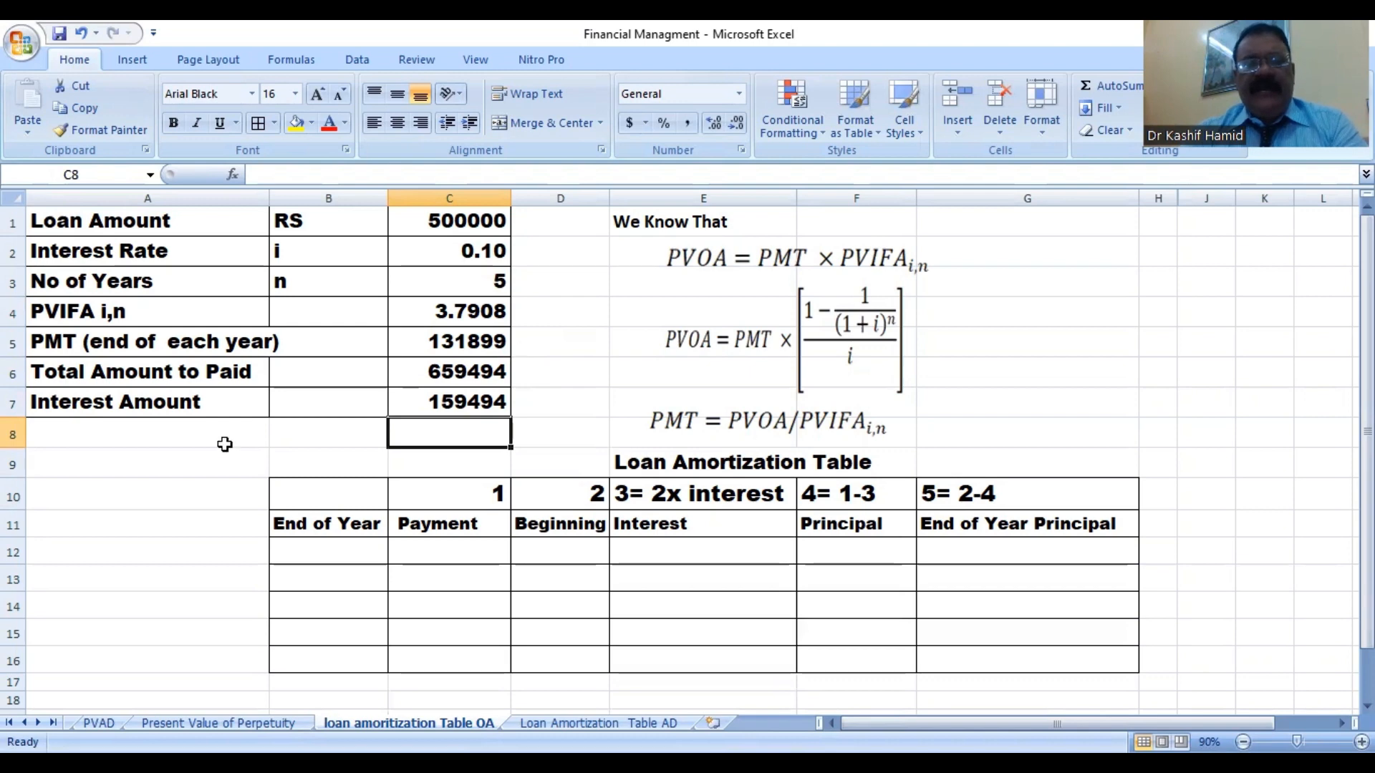
Number the End of Year column of the amortization table 1 to 5 in cells B12 to B16.
key(Down)
key(Down)
key(Down)
key(Down)
key(Left)
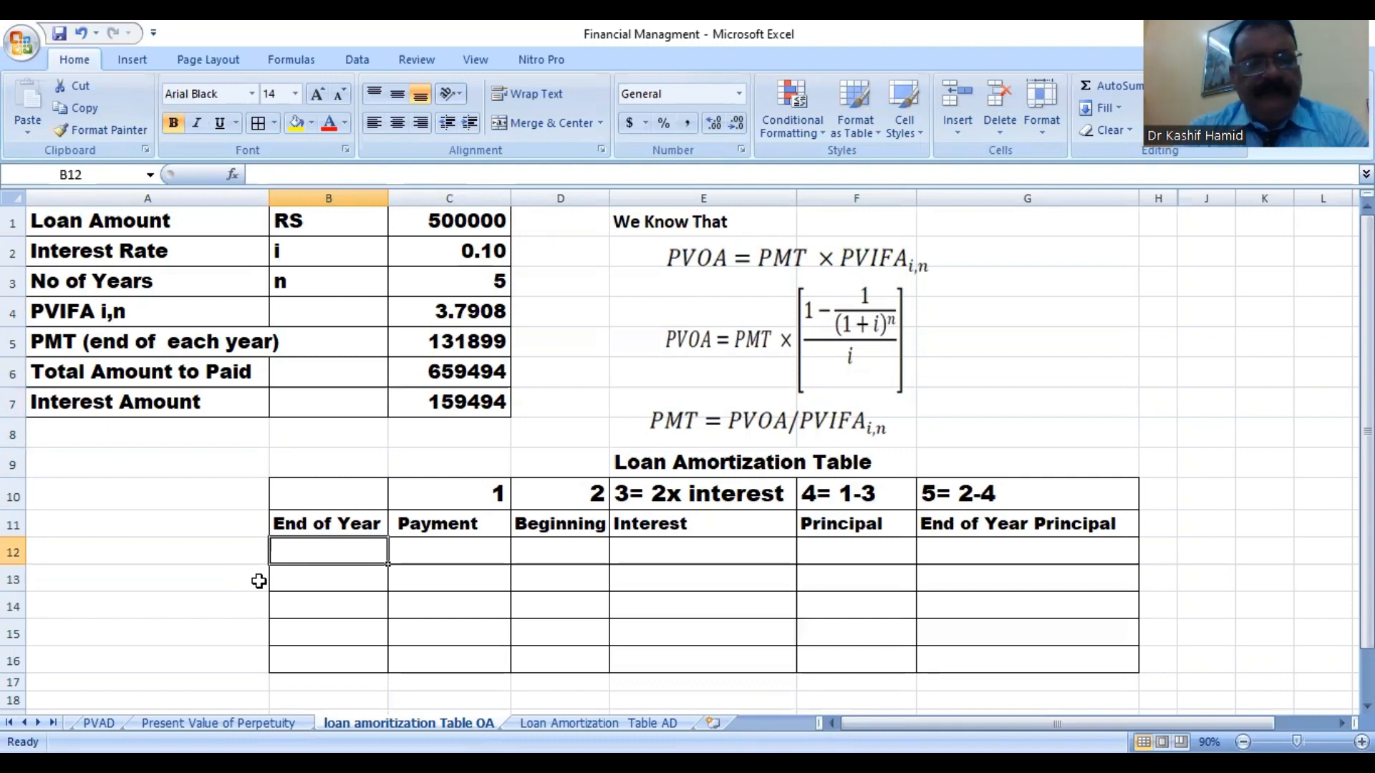
text(1)
key(Return)
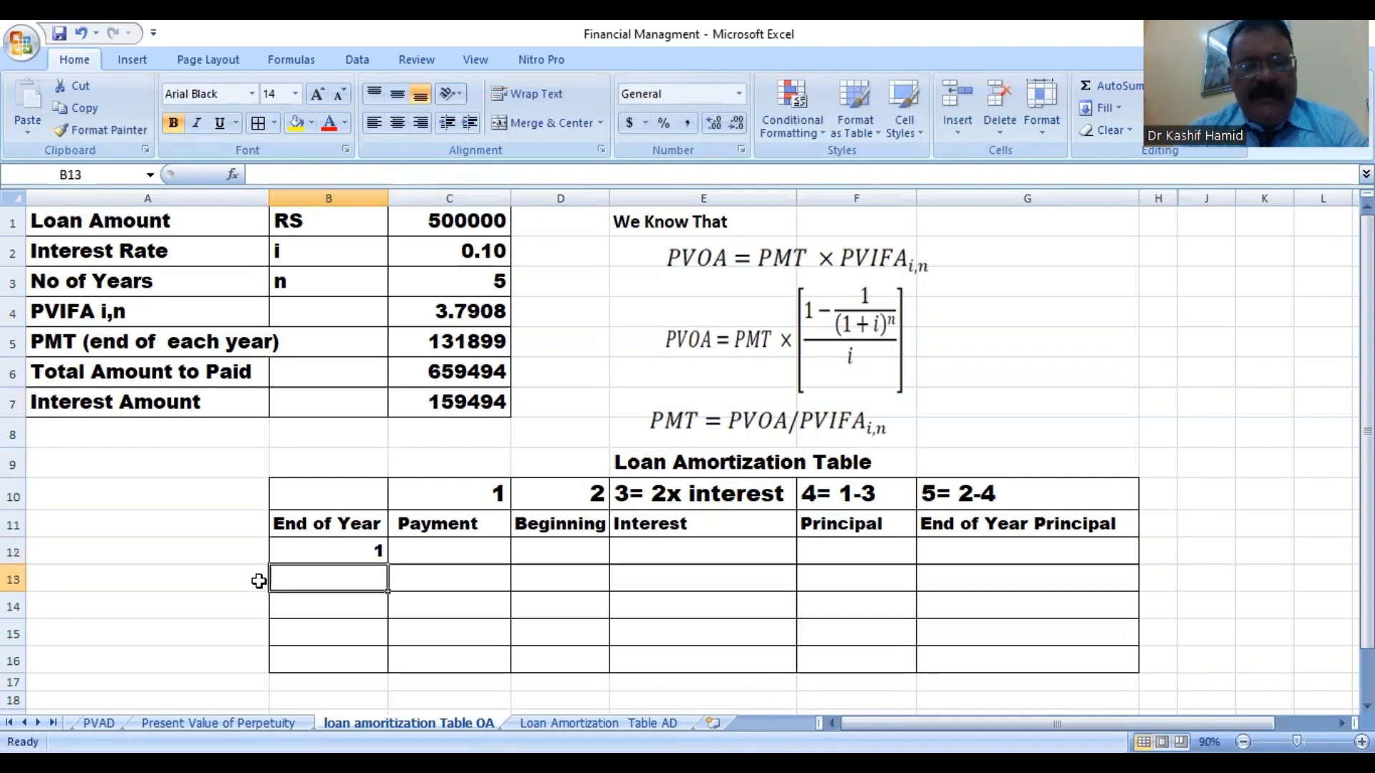
text(2)
key(Return)
text(3)
key(Return)
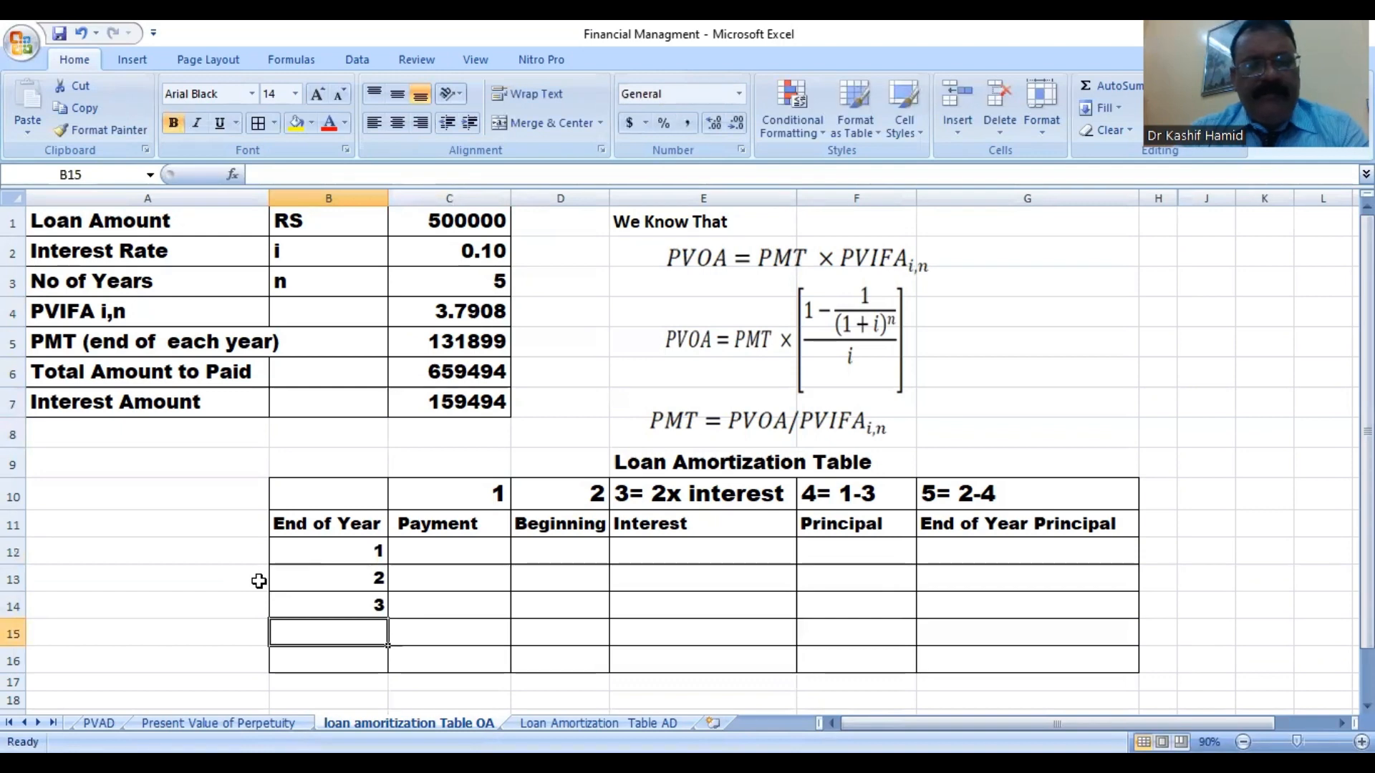
text(4)
key(Return)
text(5)
key(Return)
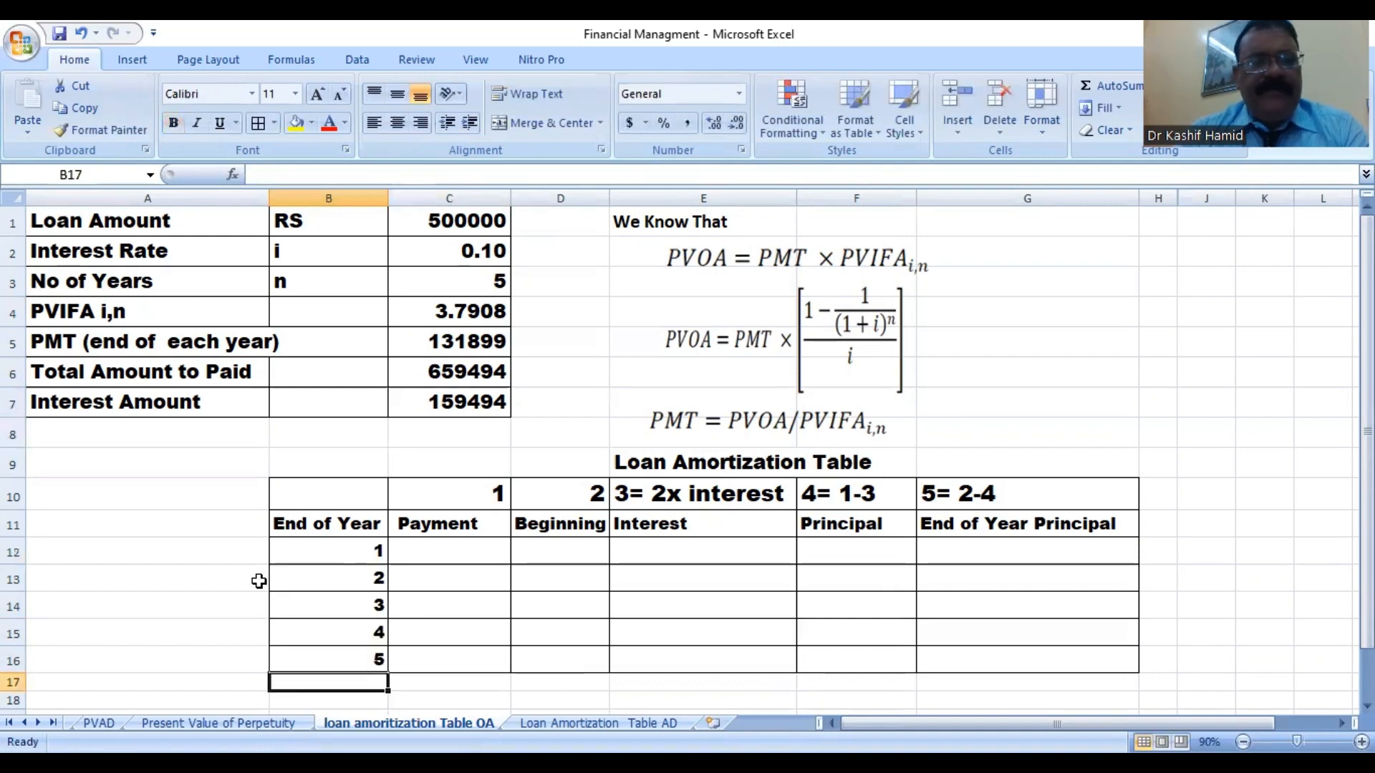
Enter the row-locked payment reference =C$5 in C12 and fill it down the Payment column to C16.
key(Up)
key(Up)
key(Up)
key(Up)
key(Up)
key(Right)
text(=)
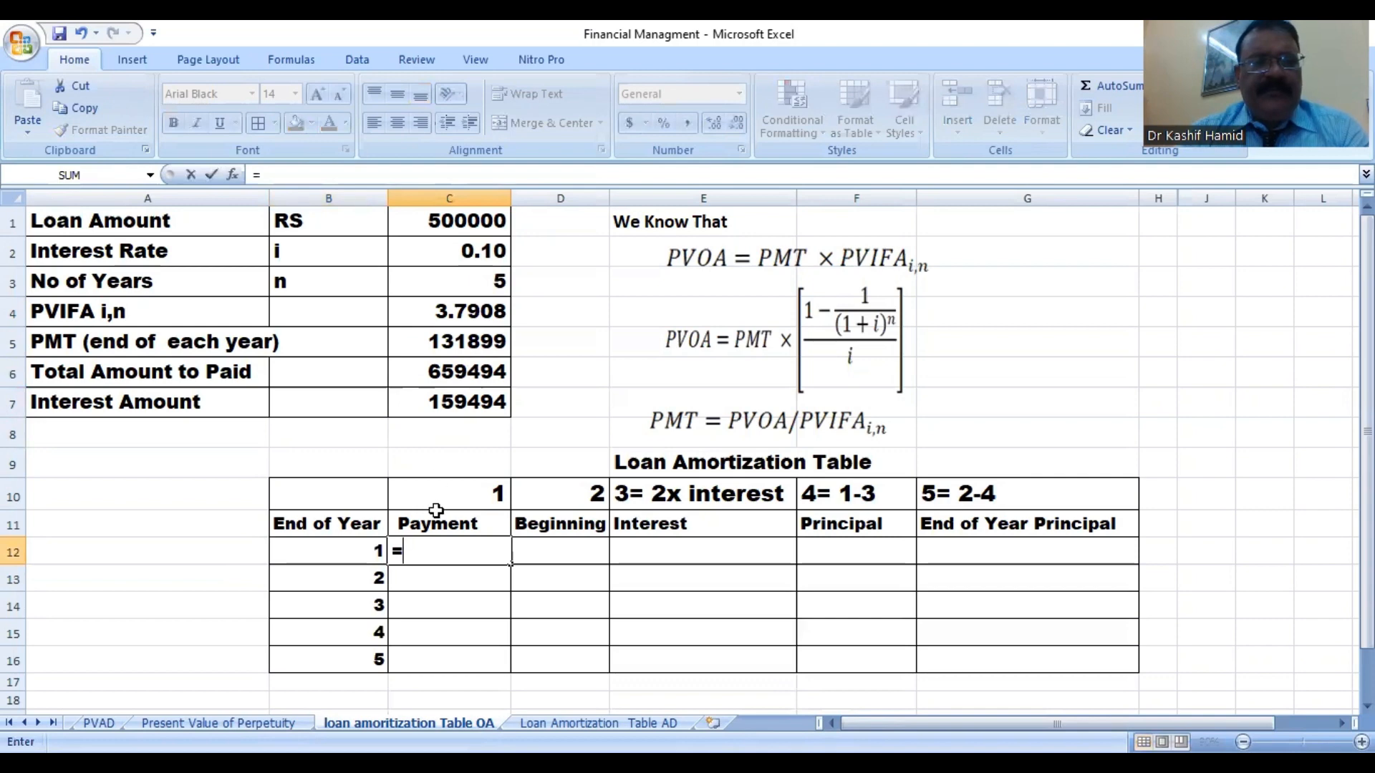
click(453, 344)
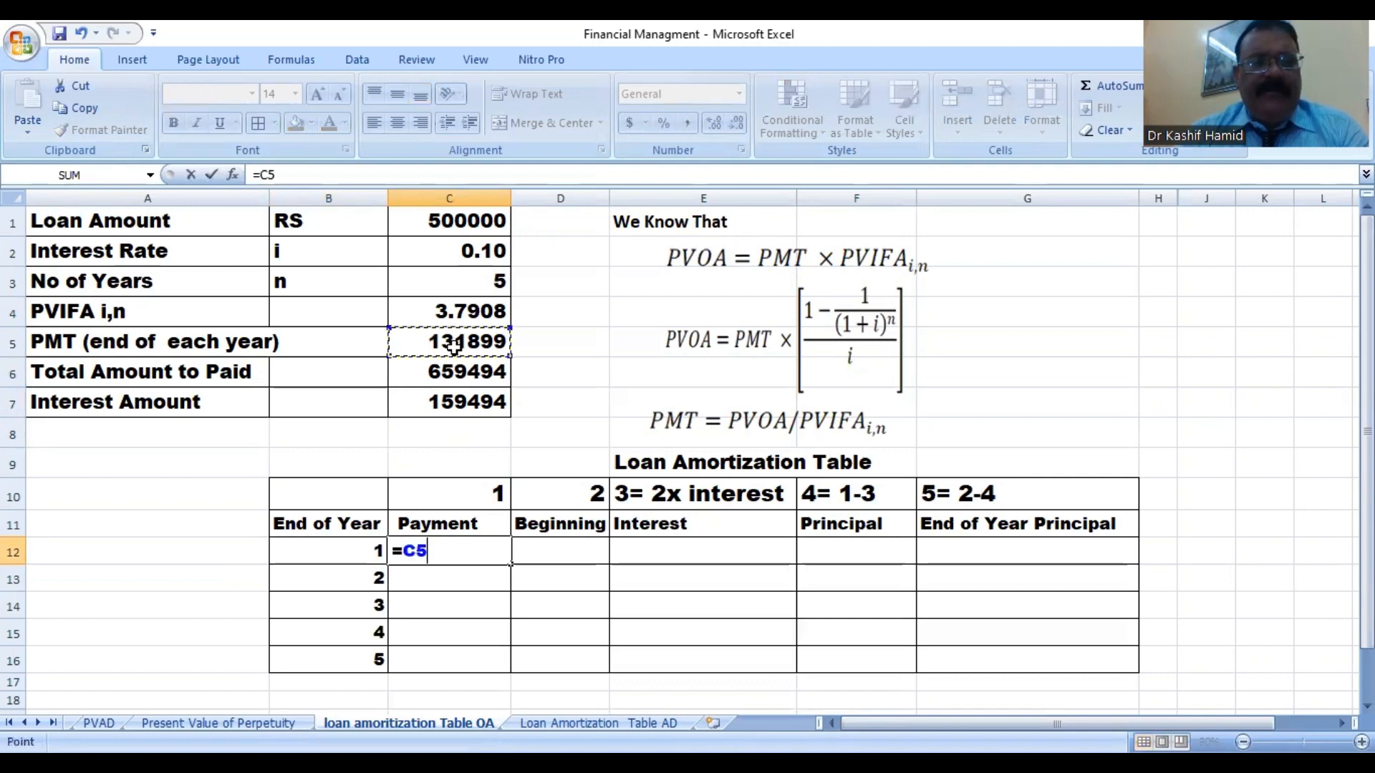
key(F2)
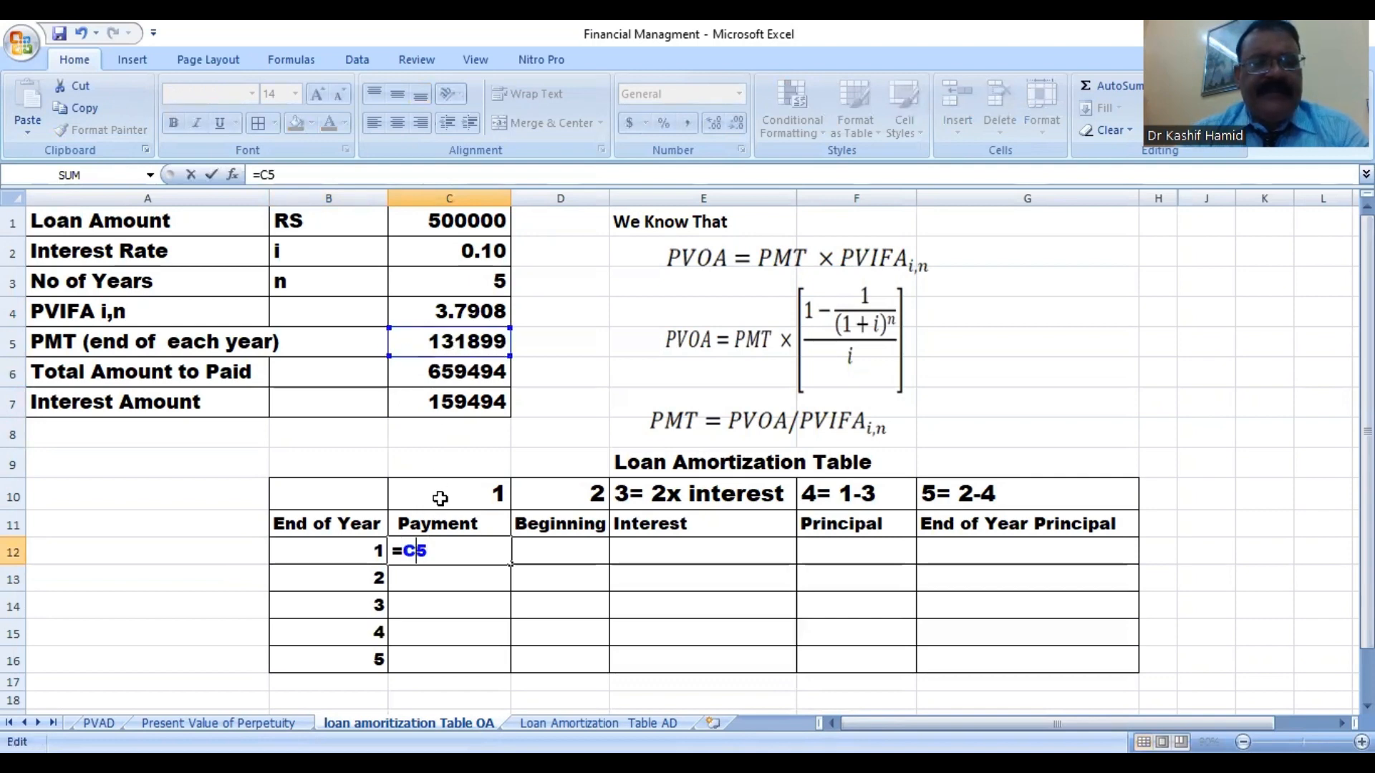
key(Left)
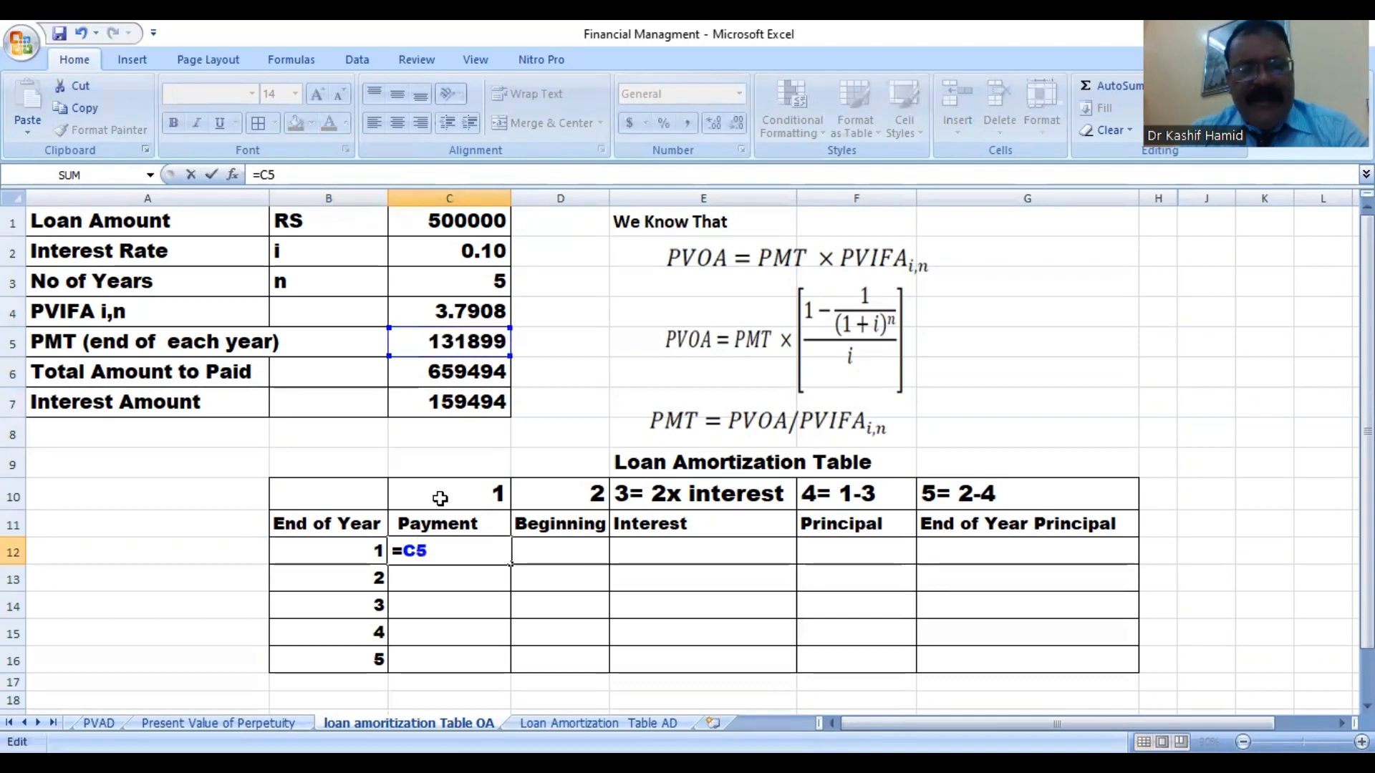
text($)
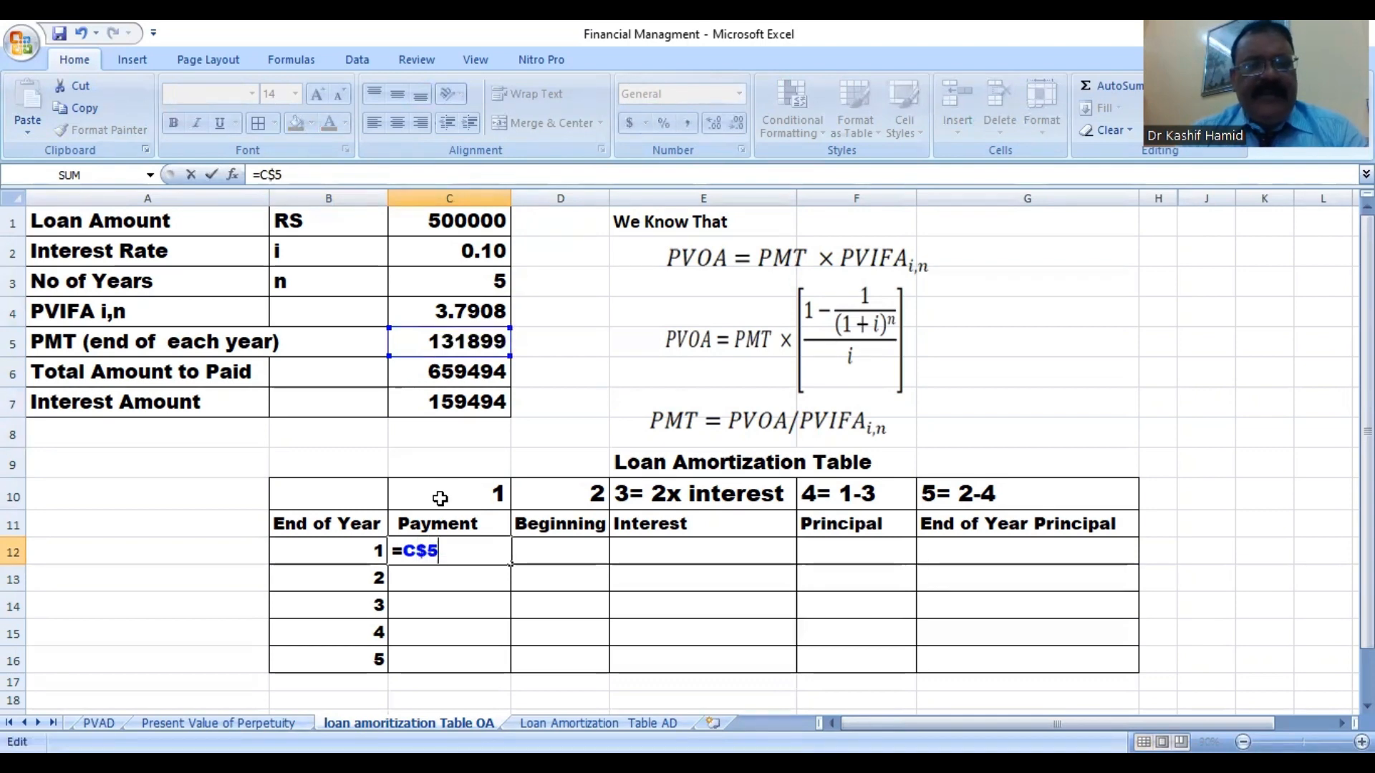
key(ctrl+Return)
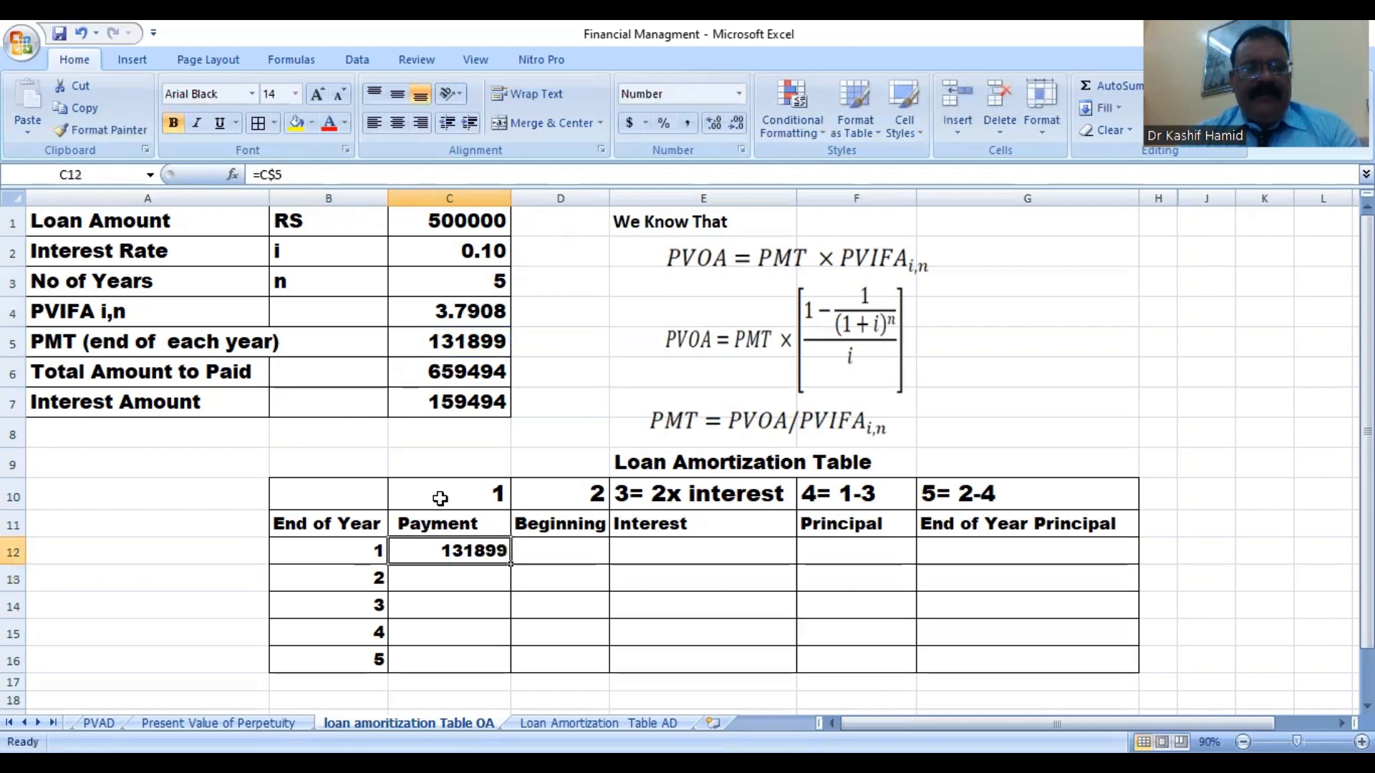
drag(511, 565, 510, 672)
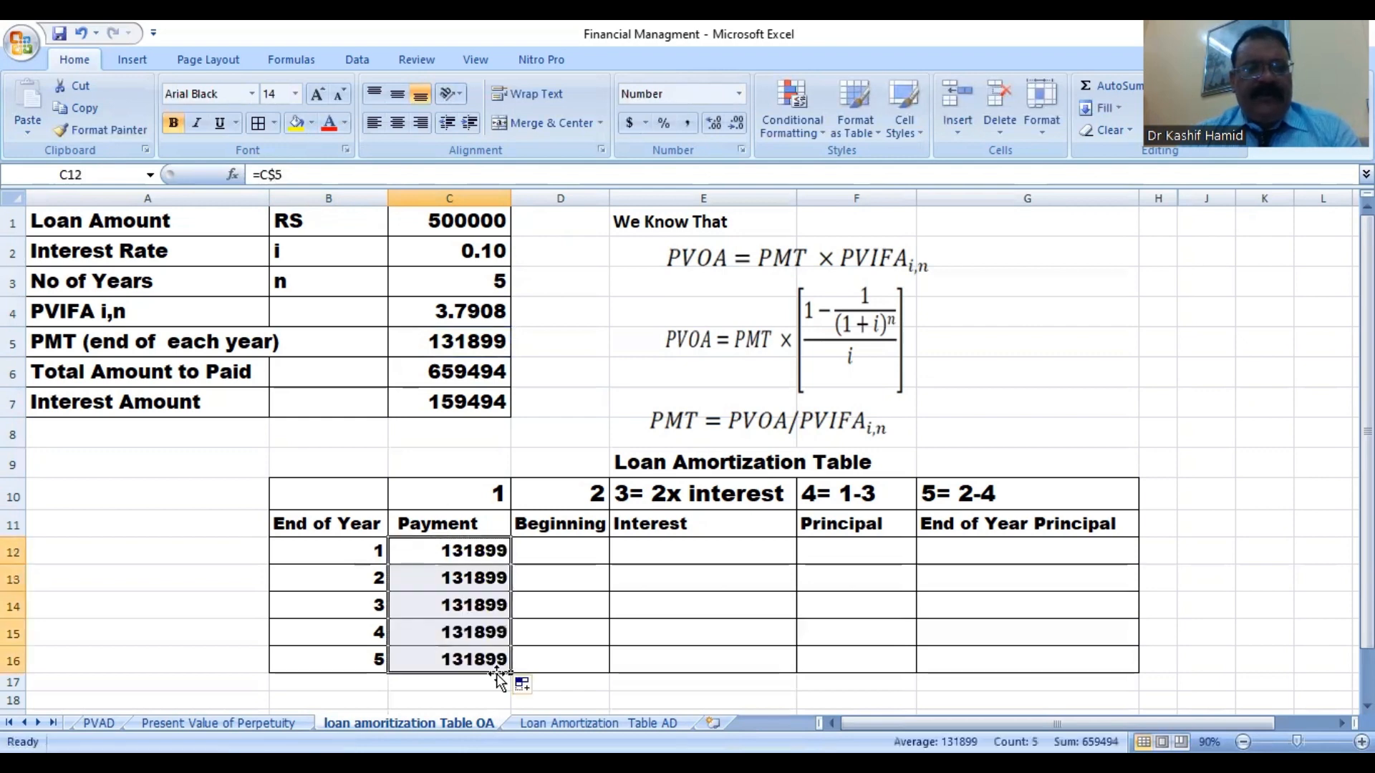
Widen column D to fit the full Beginning of Year Principal heading.
key(Right)
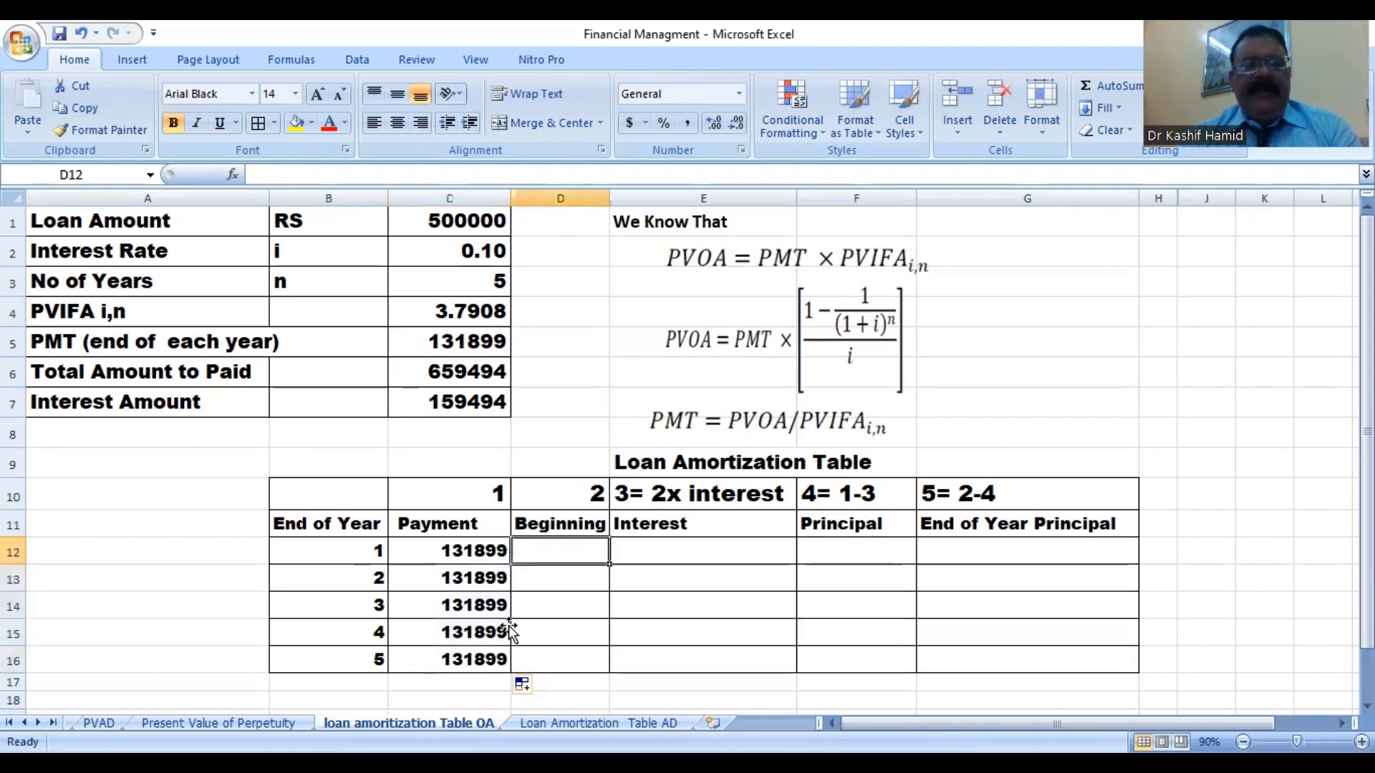
drag(611, 202, 775, 202)
click(669, 209)
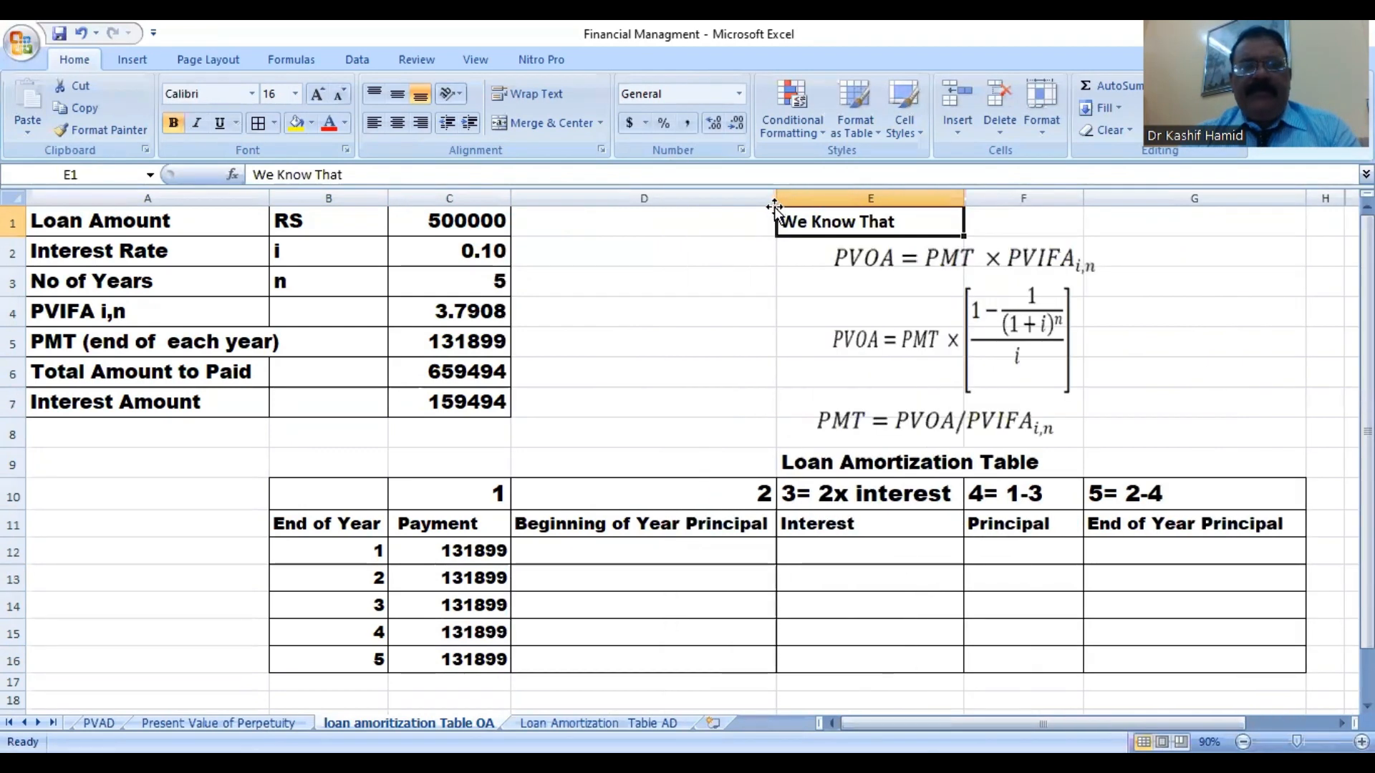
Link the first year's beginning principal in D12 to the loan amount with =C1.
click(639, 550)
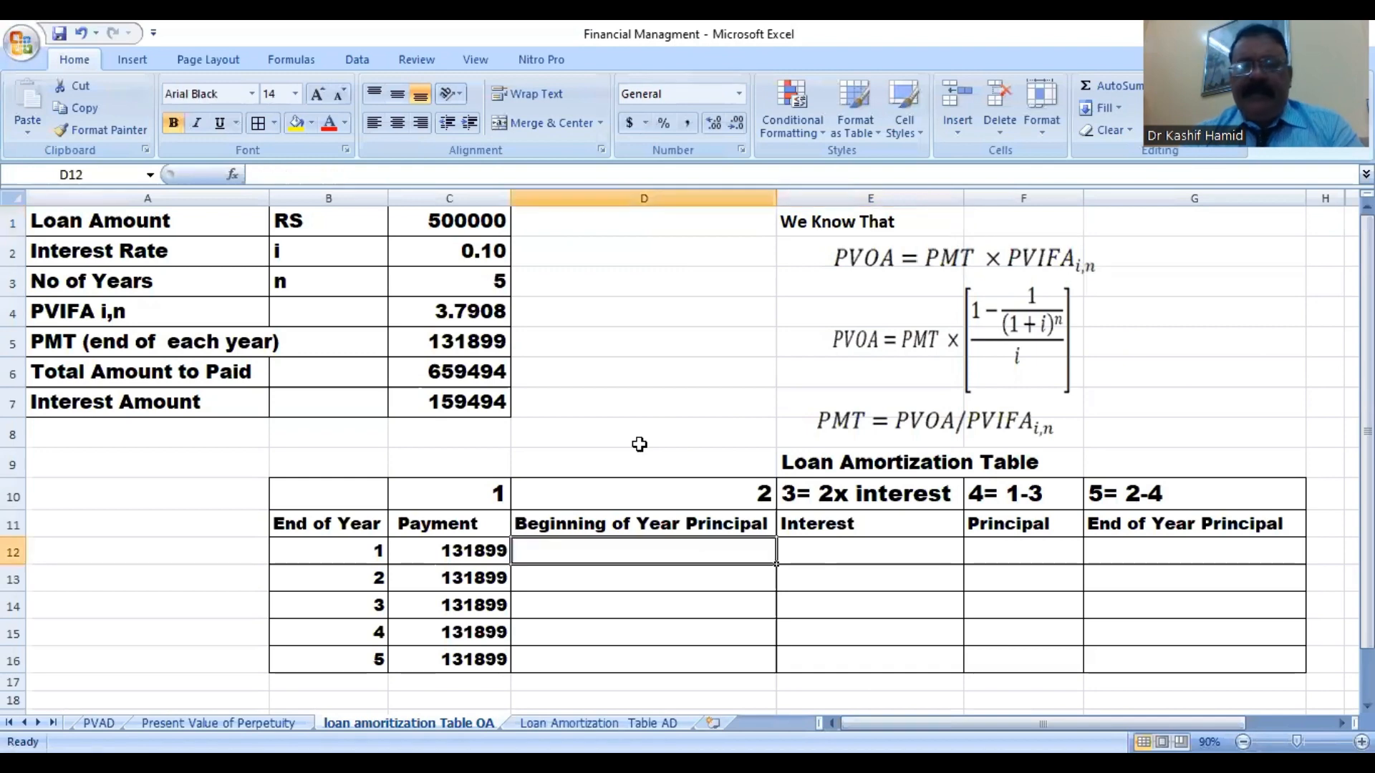
text(=)
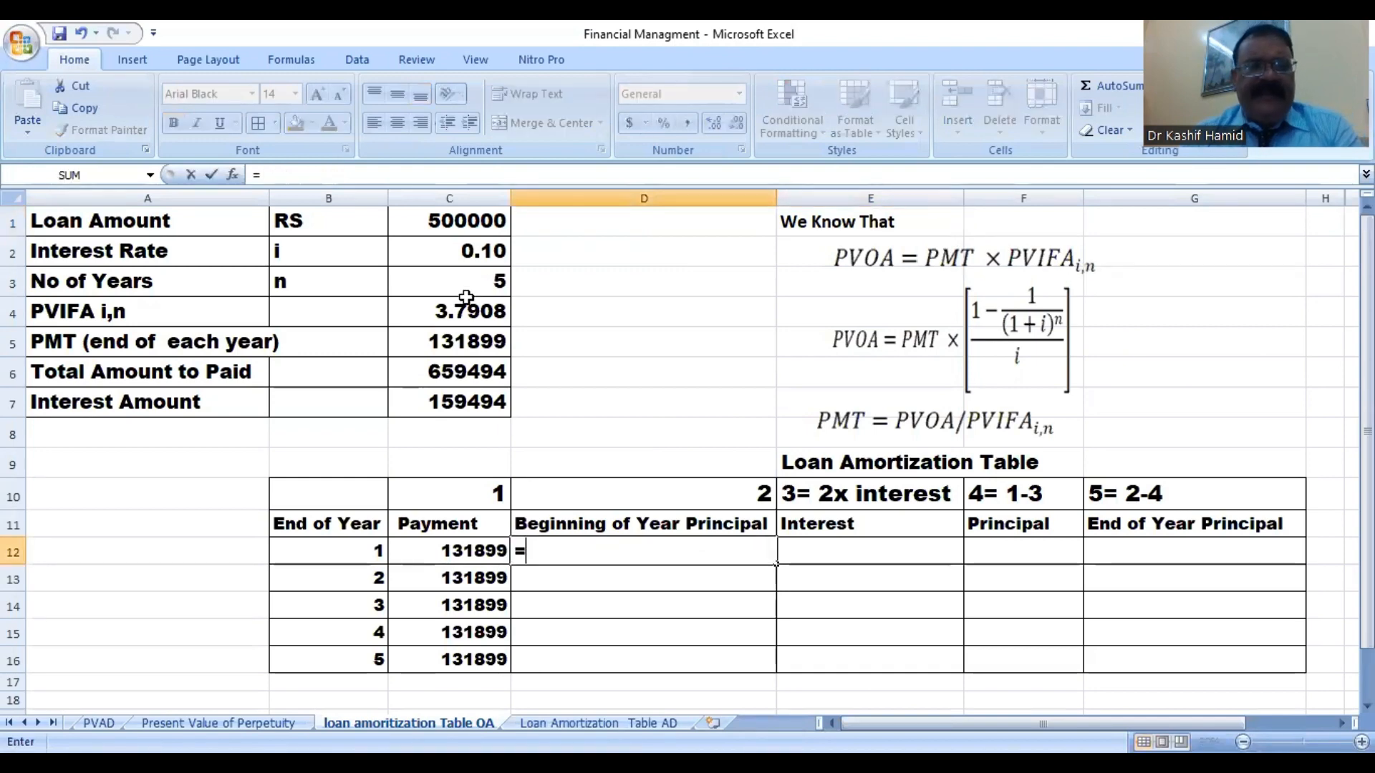
click(444, 223)
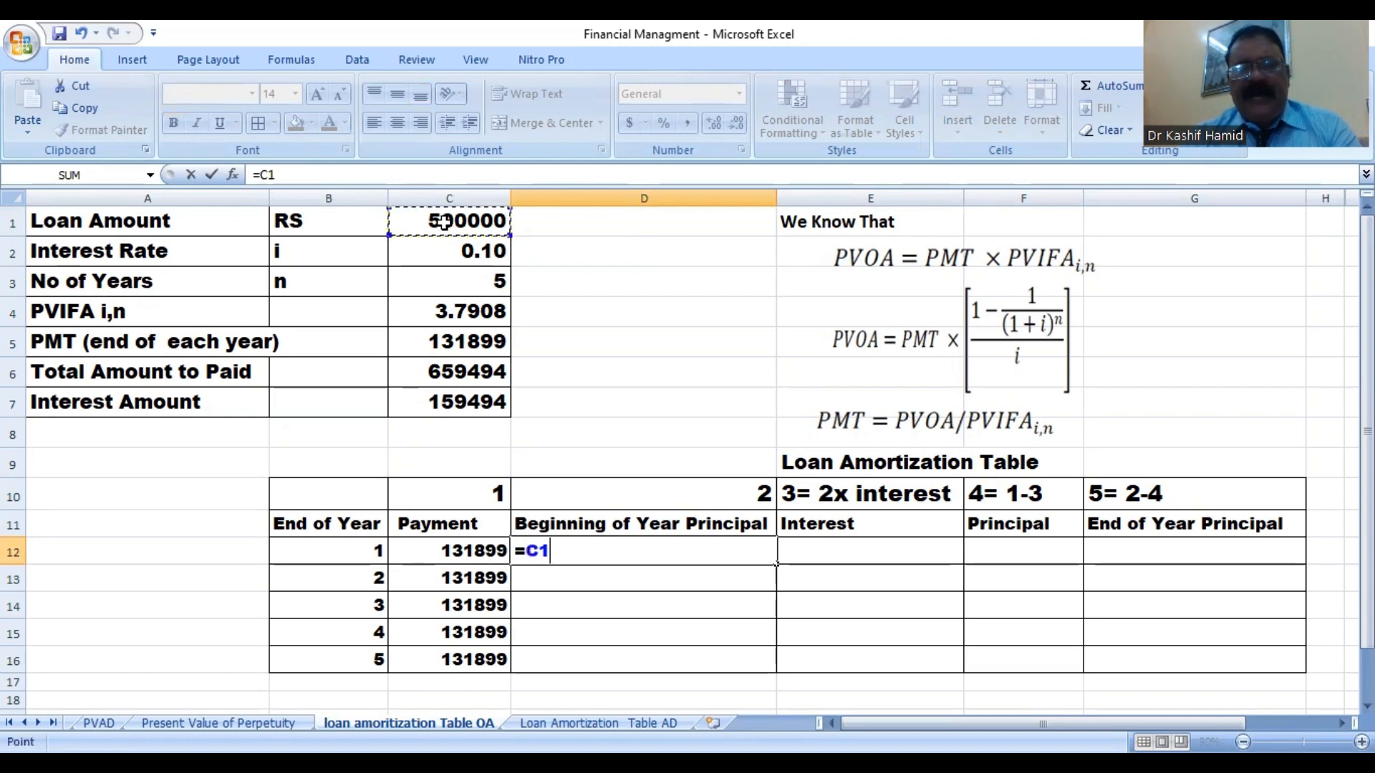
key(Return)
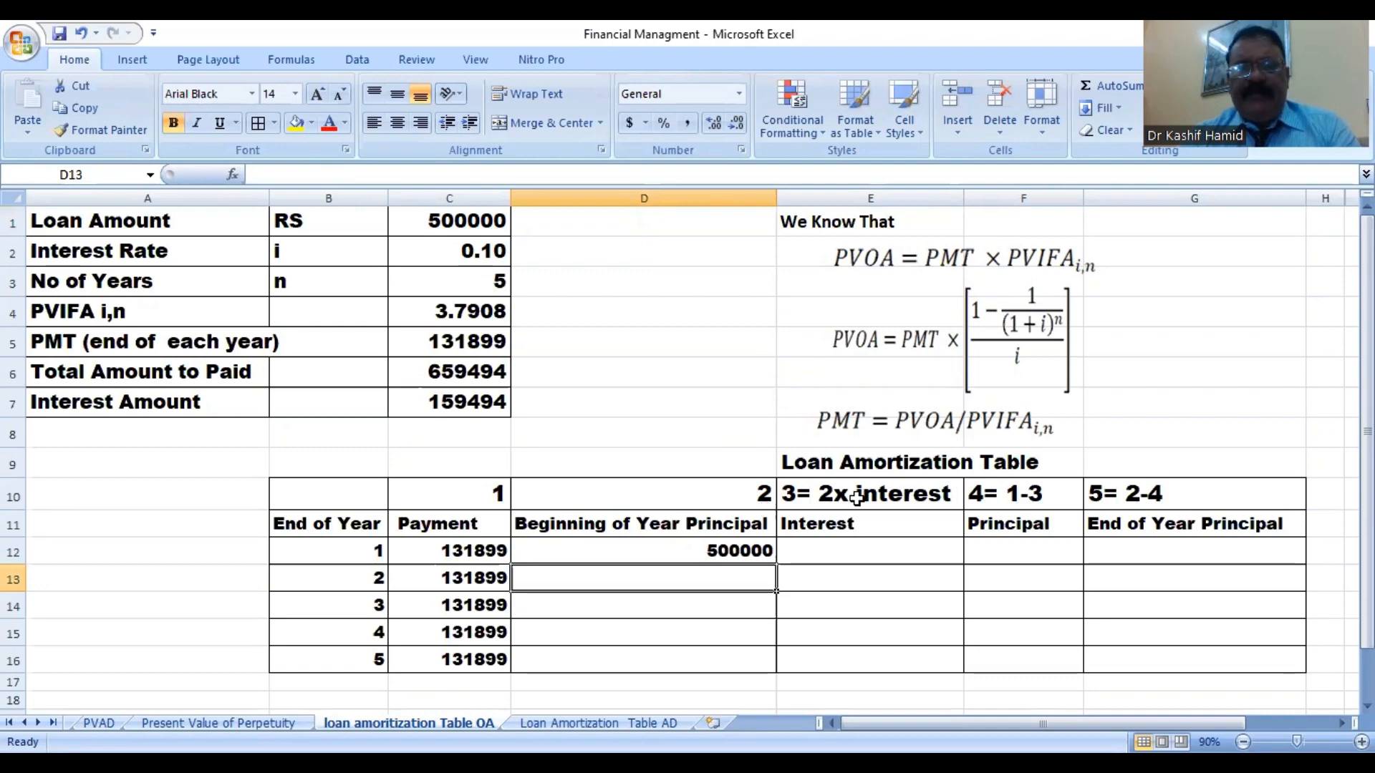
Calculate the first year's interest in E12 with =D12*C$2, keeping the interest rate row locked.
key(Up)
key(Right)
text(=)
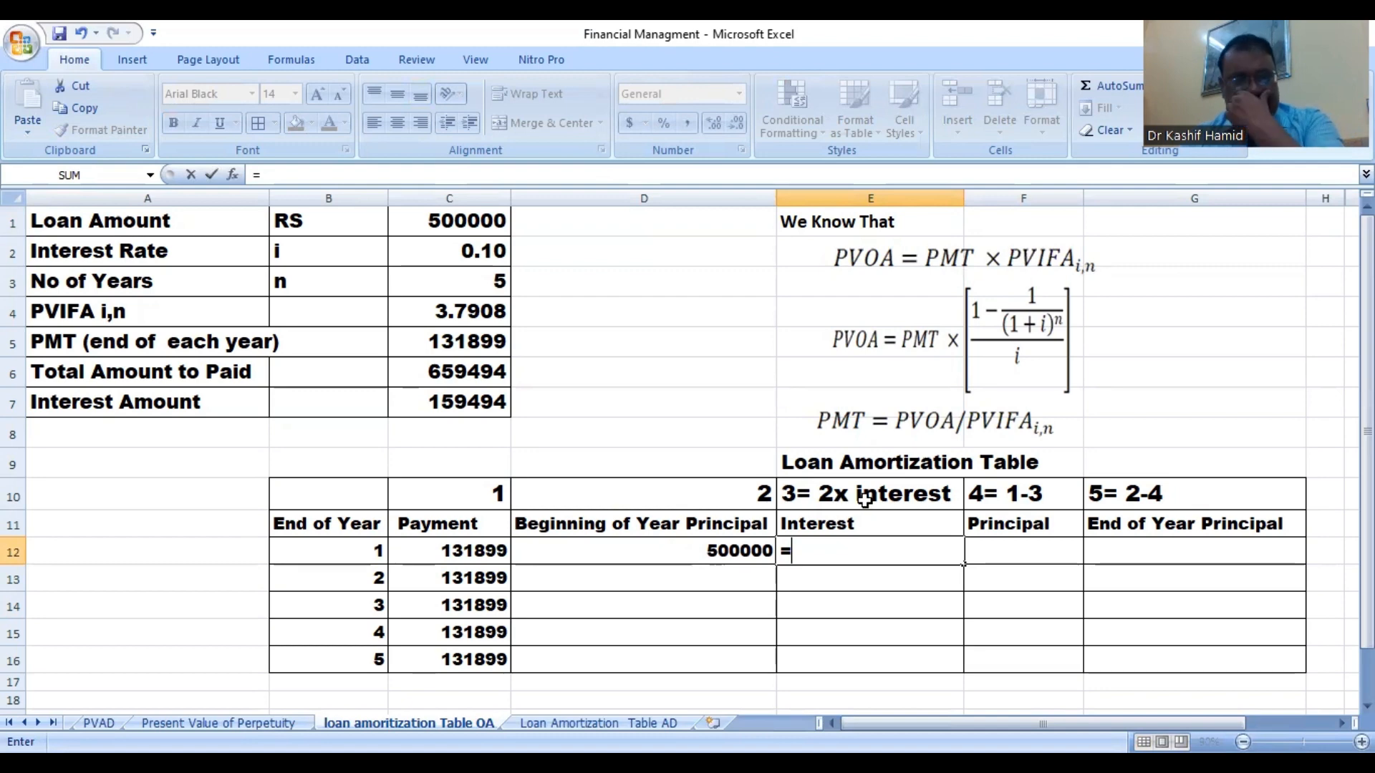
click(956, 491)
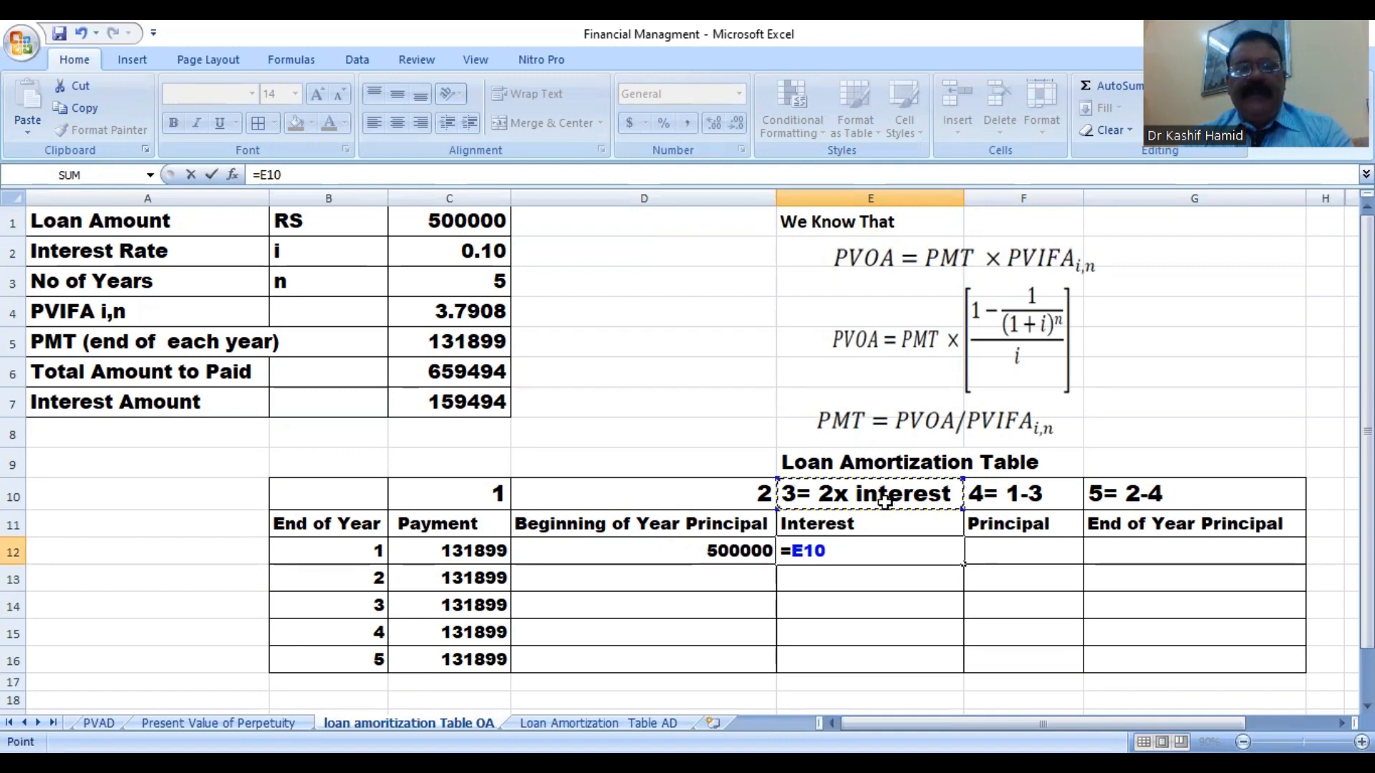
key(BackSpace)
key(BackSpace)
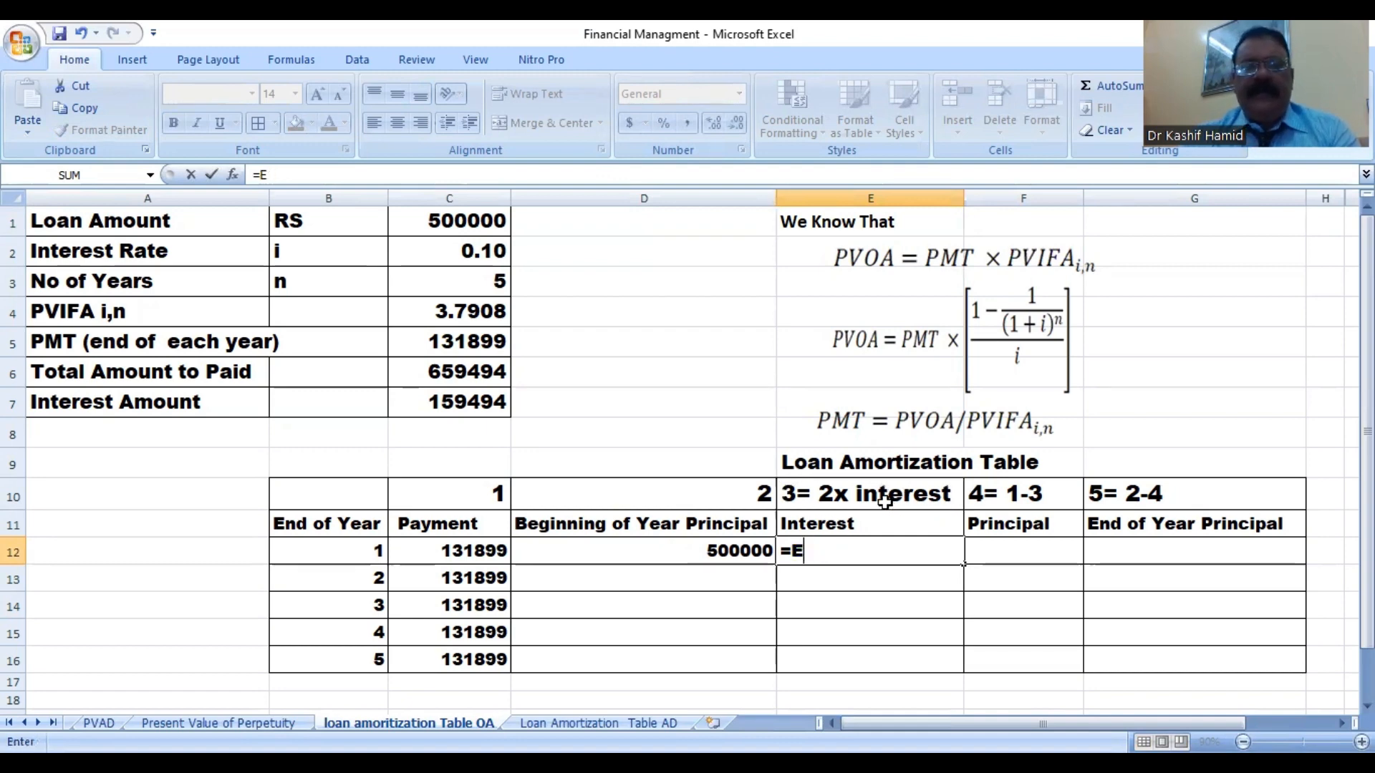
key(BackSpace)
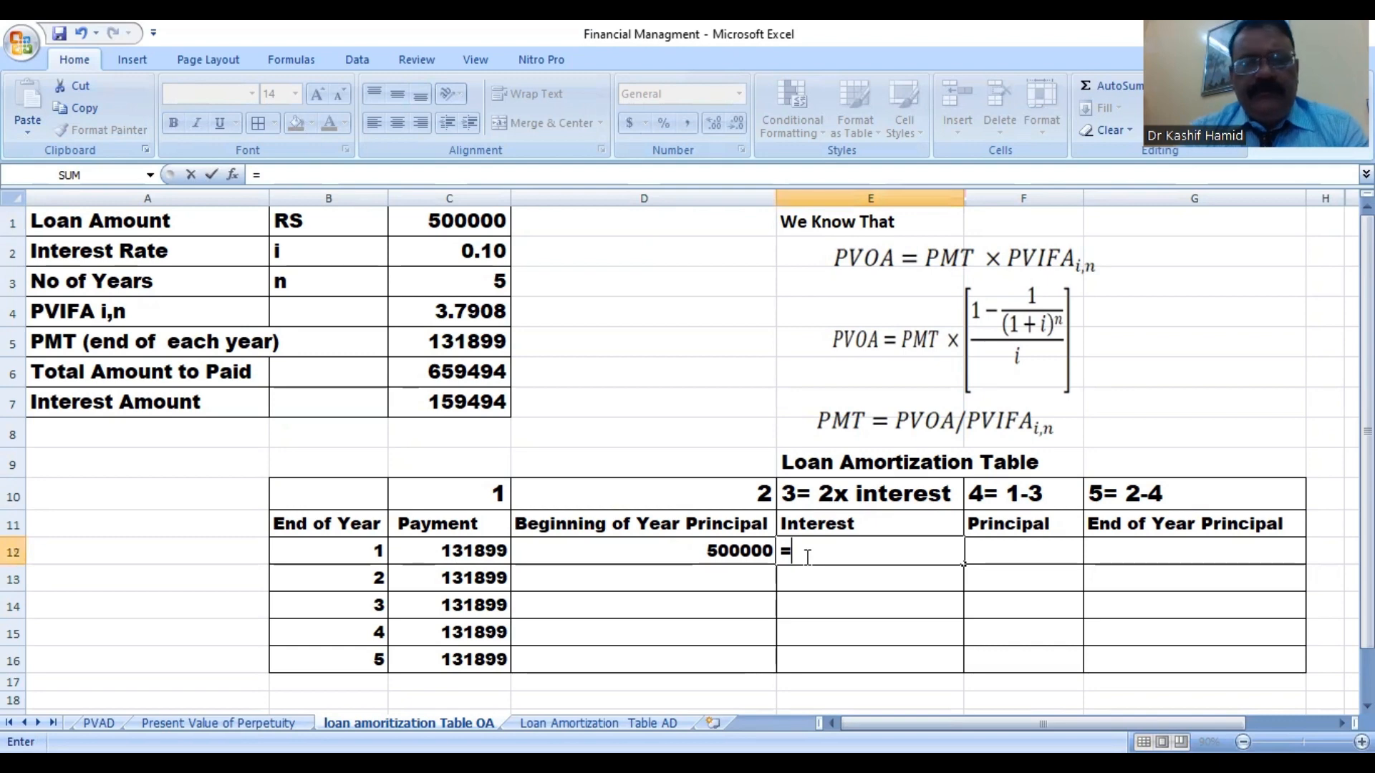
click(721, 554)
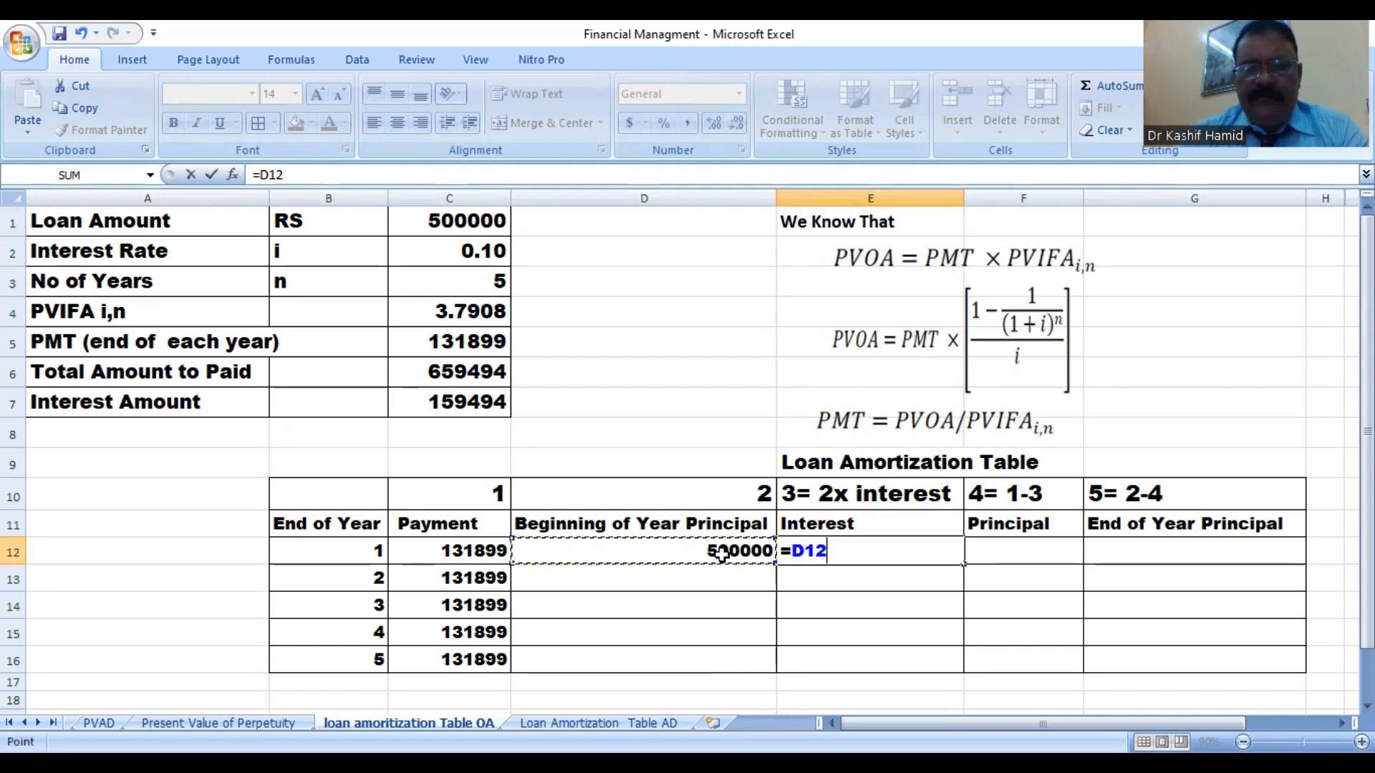
text(*)
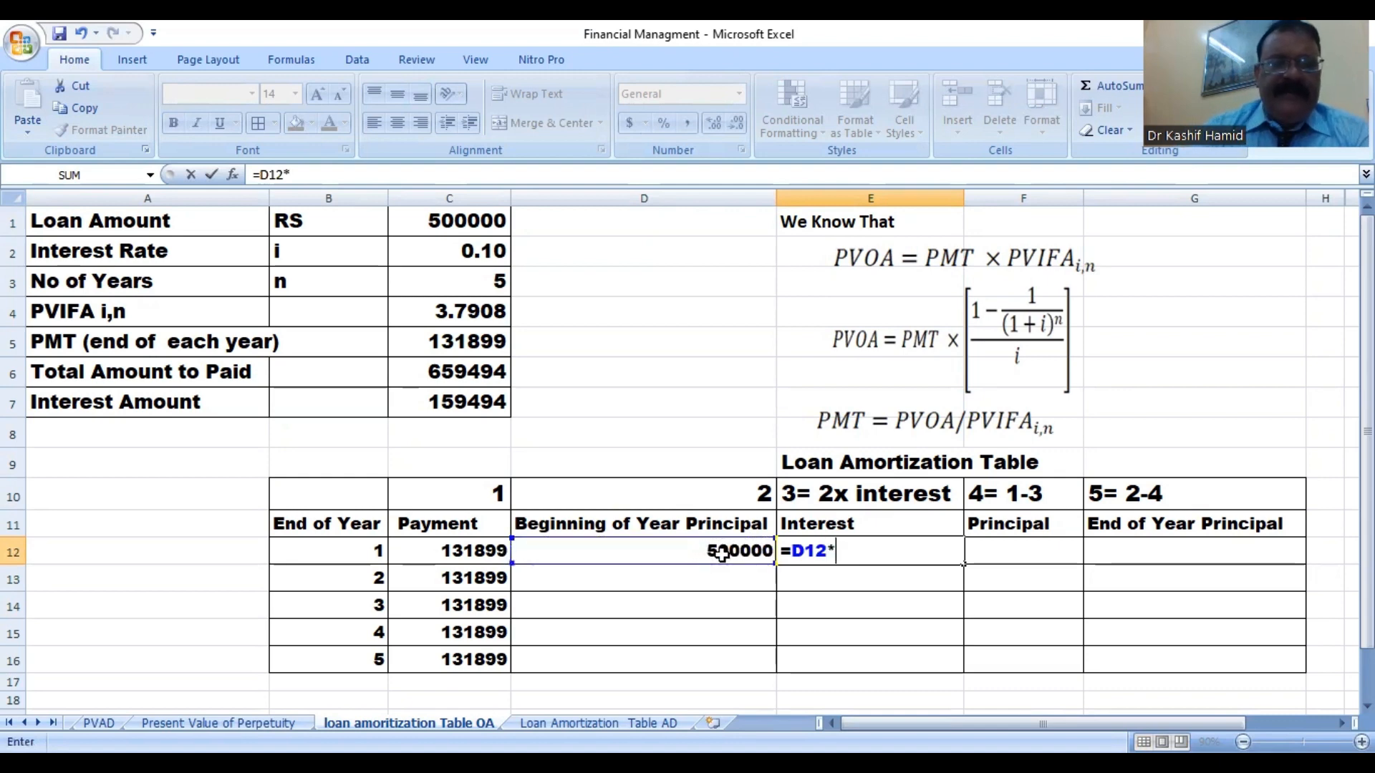
click(463, 251)
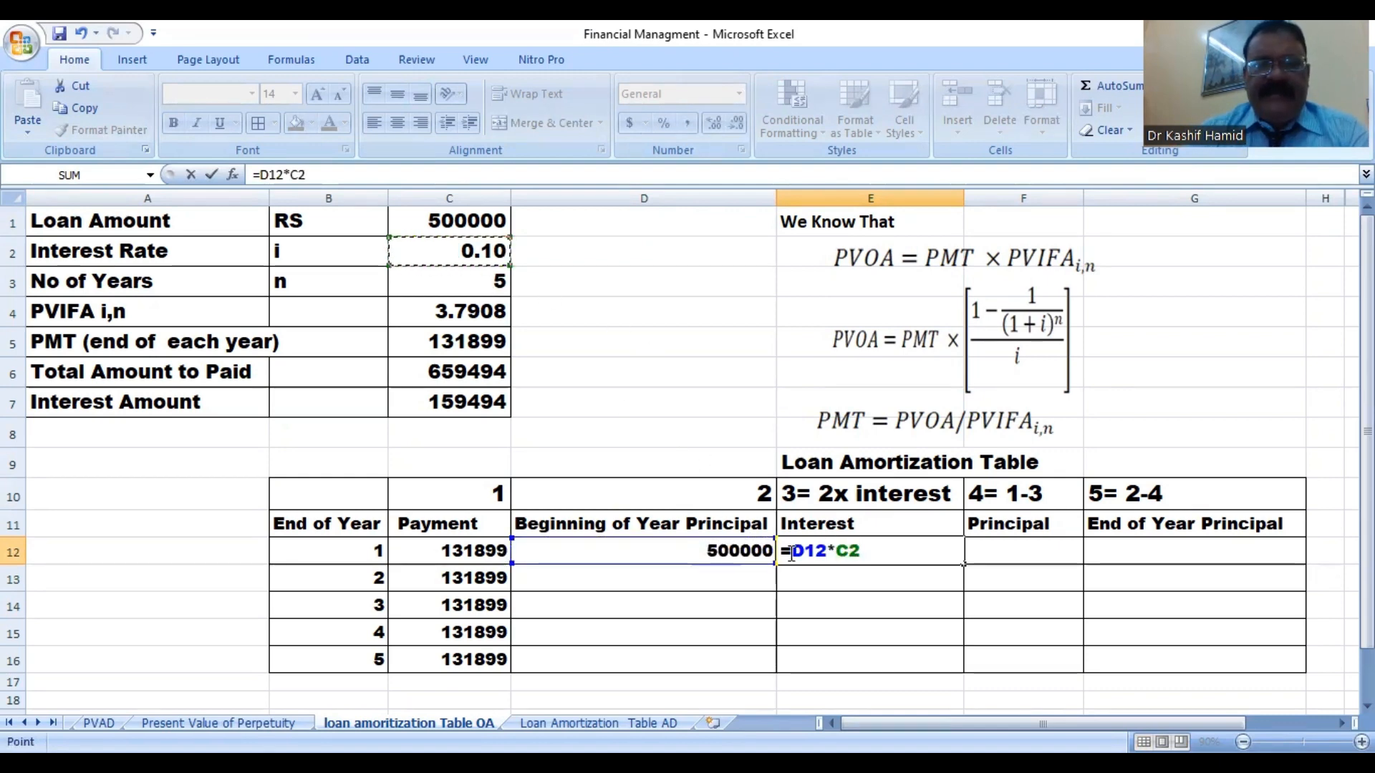
click(852, 552)
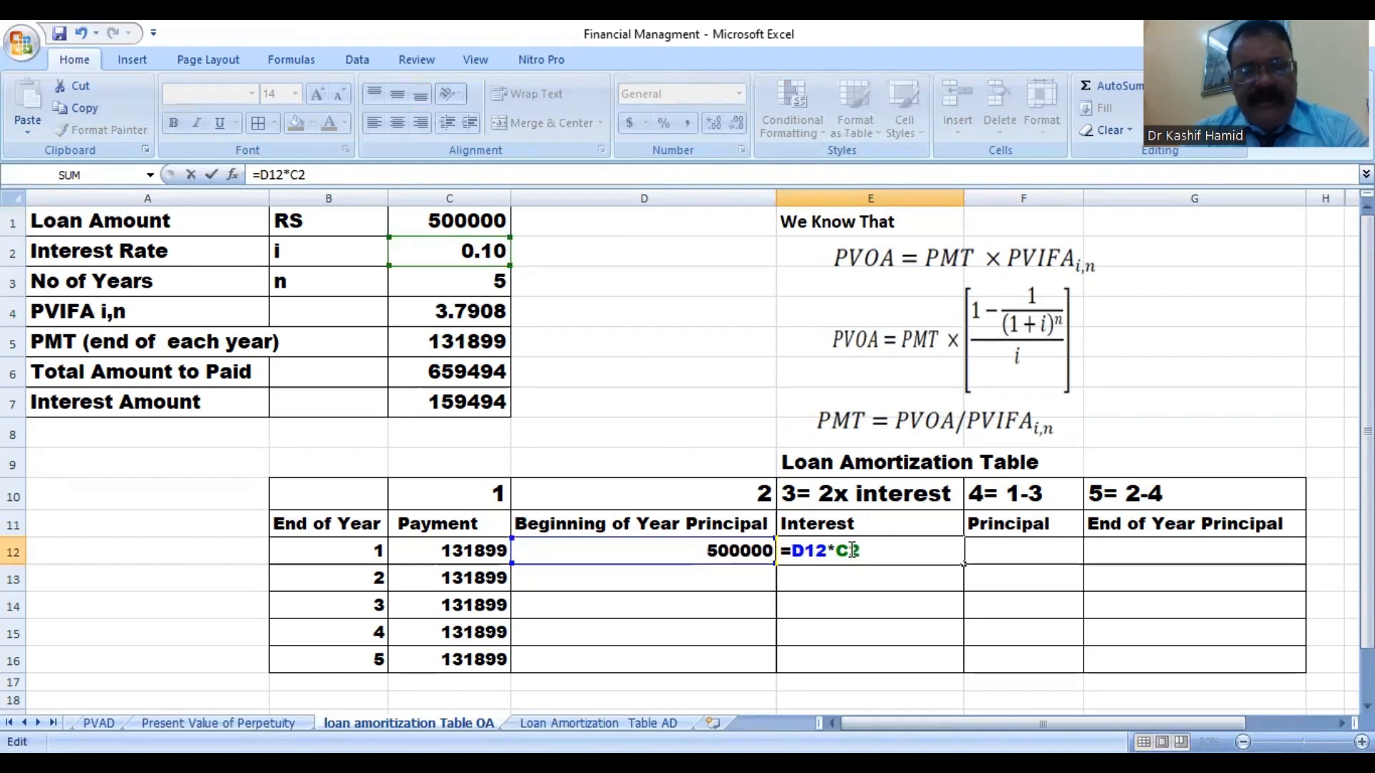
text($)
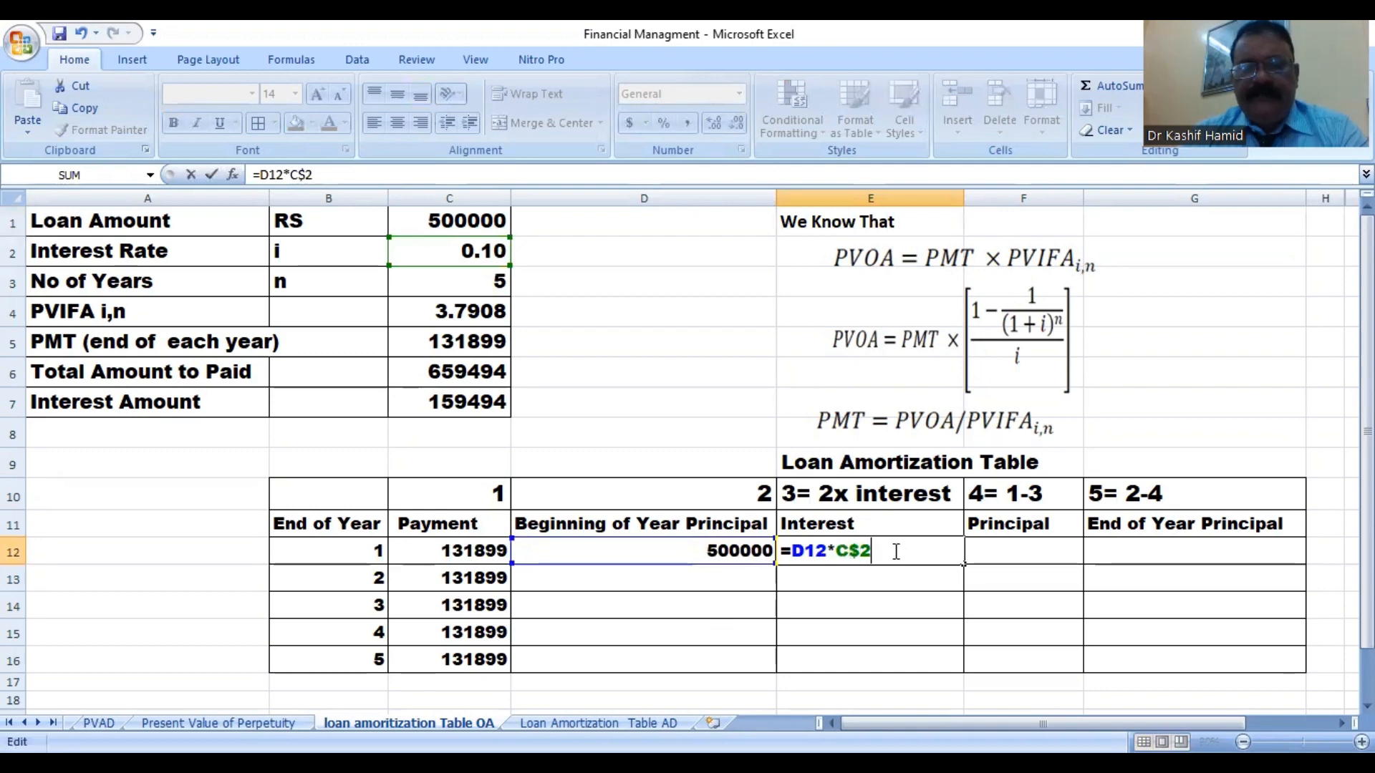
key(Return)
Calculate the first year's principal repayment in F12 as payment minus interest with =C12-E12.
click(994, 548)
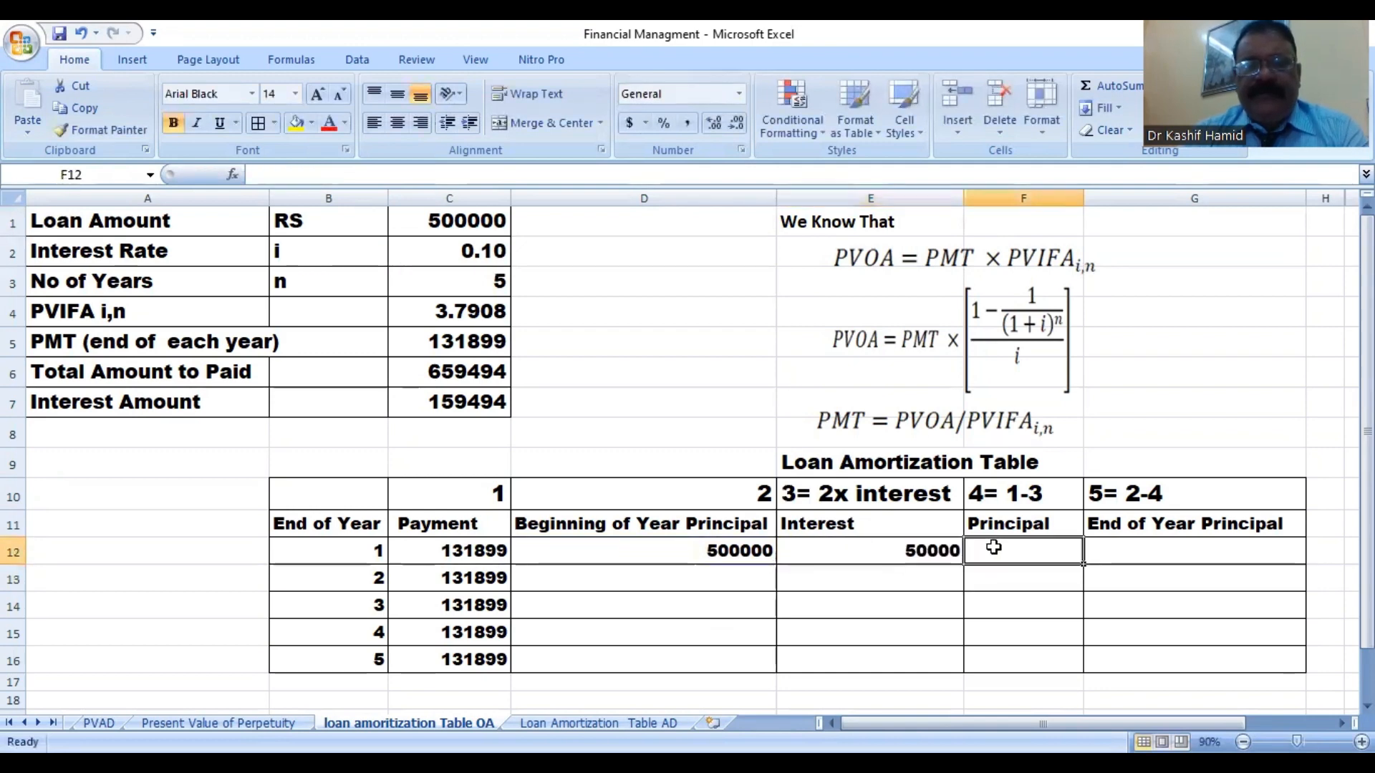
text(=)
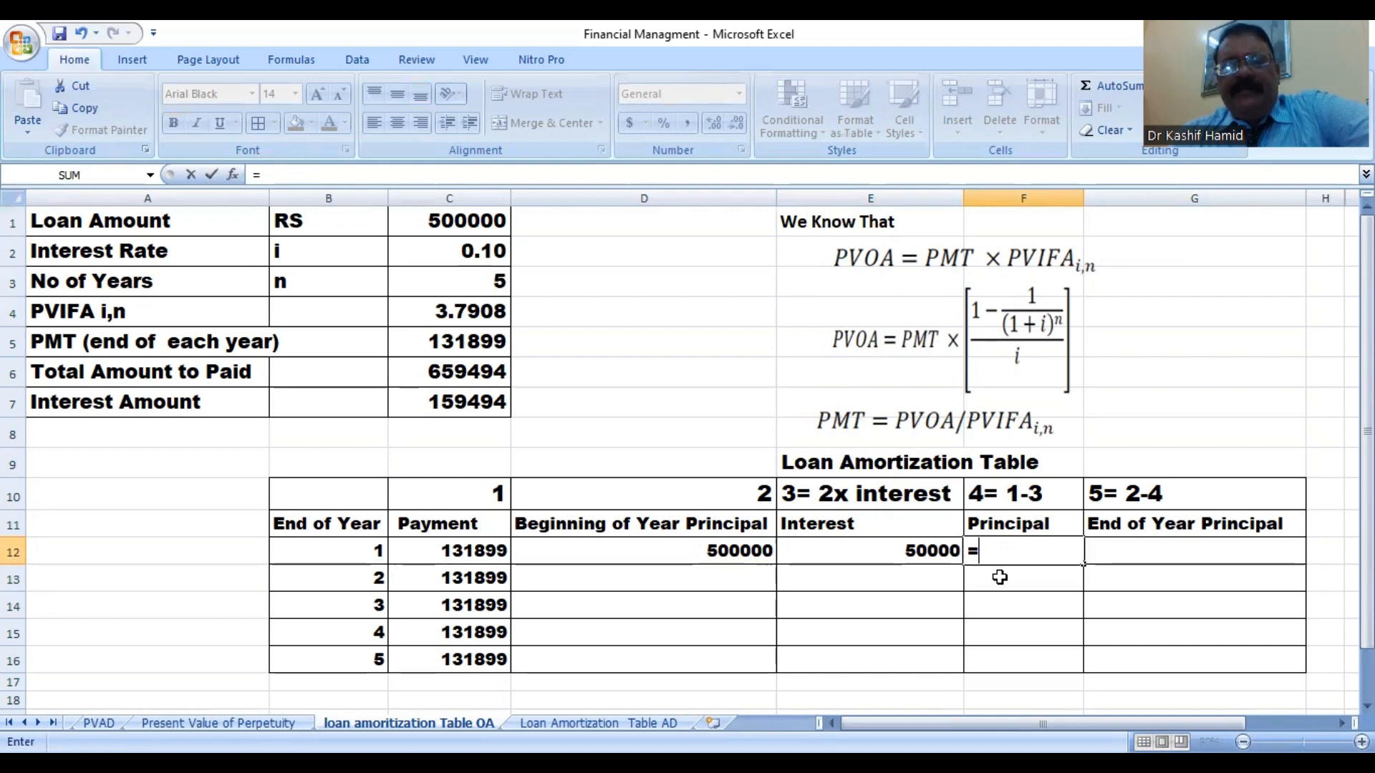
click(442, 556)
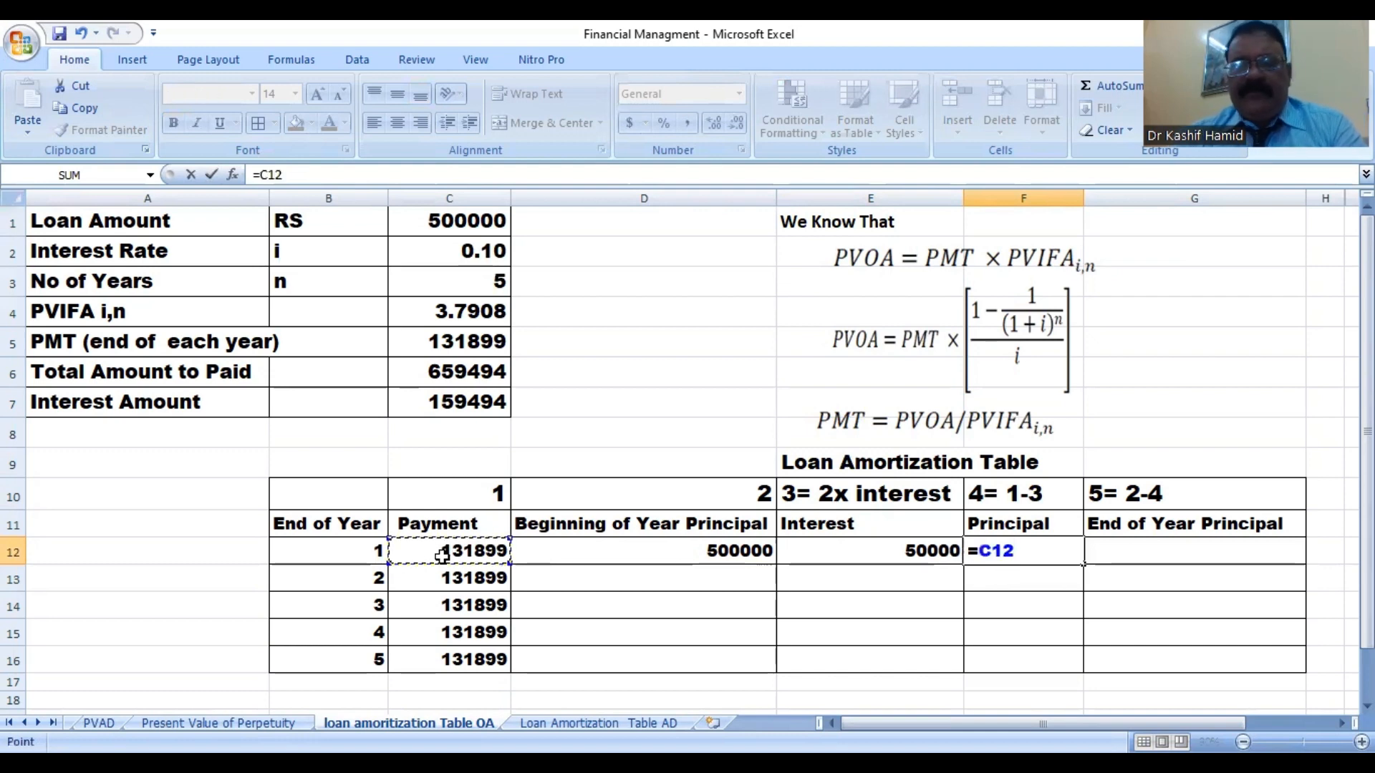
text(-)
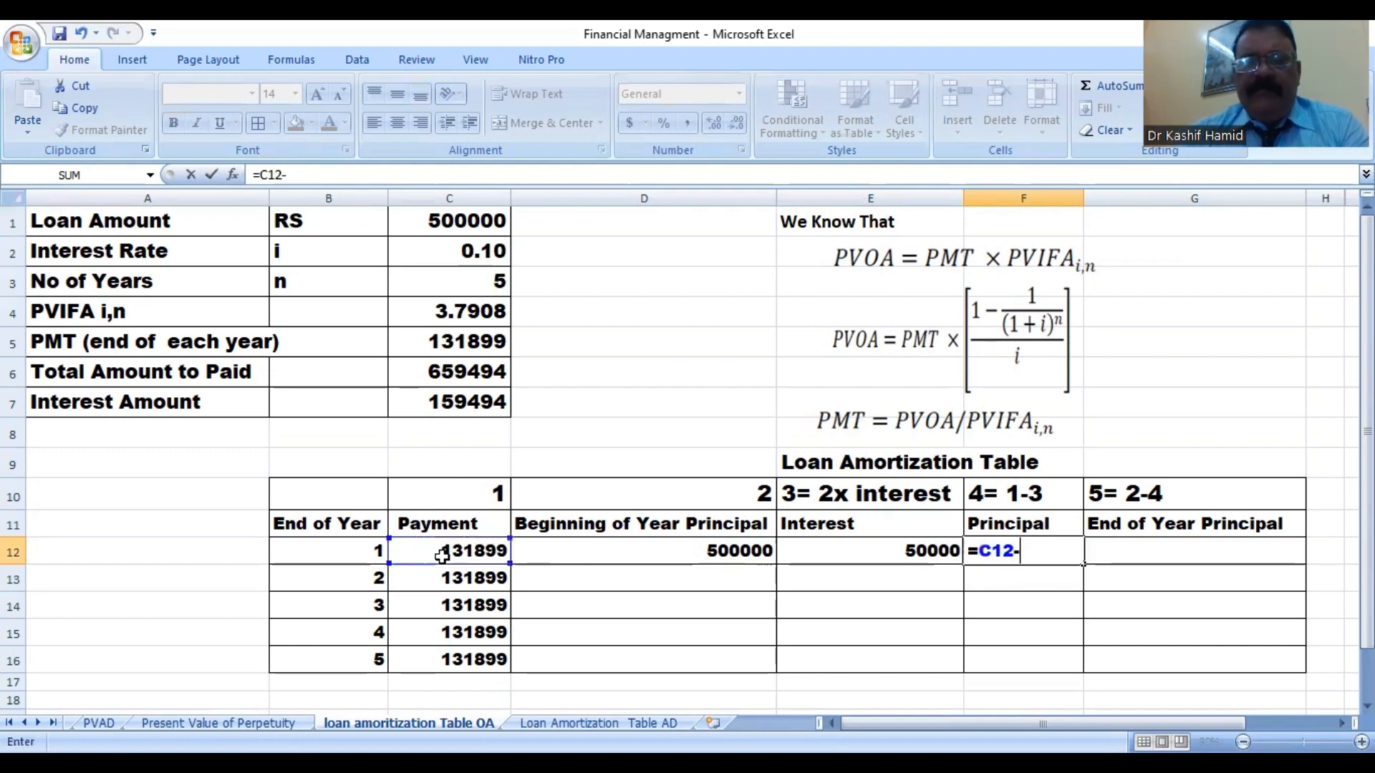
click(840, 548)
key(Return)
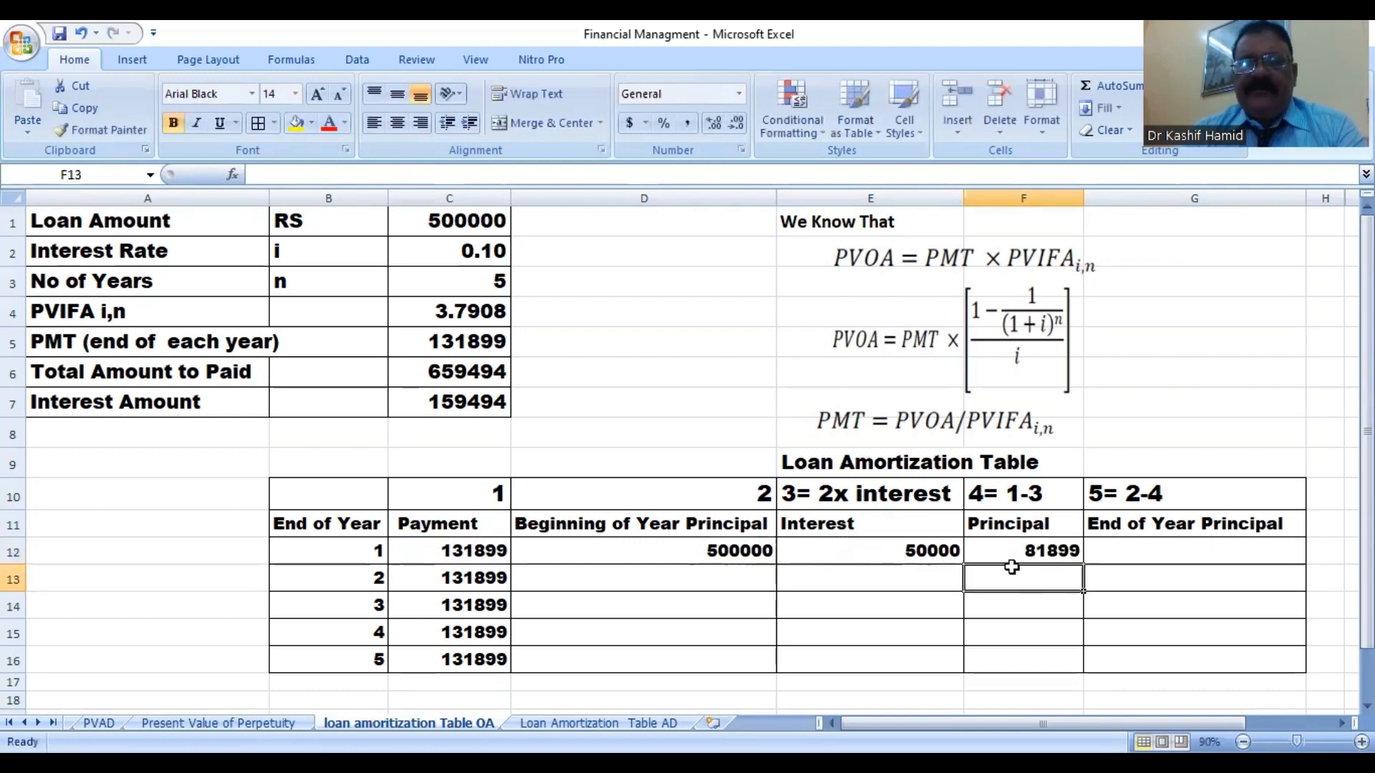
Calculate the first year's End of Year Principal in G12 with =D12-F12.
click(1128, 551)
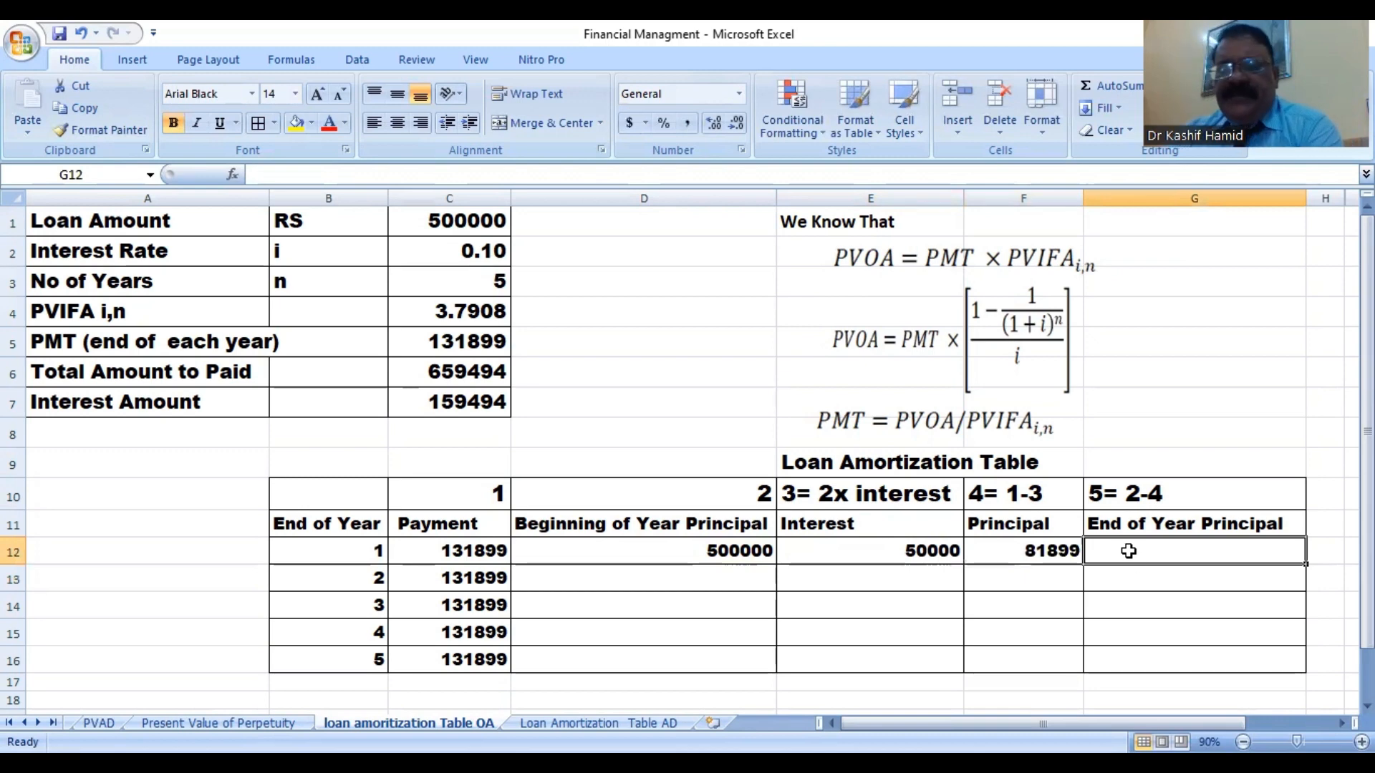
text(=)
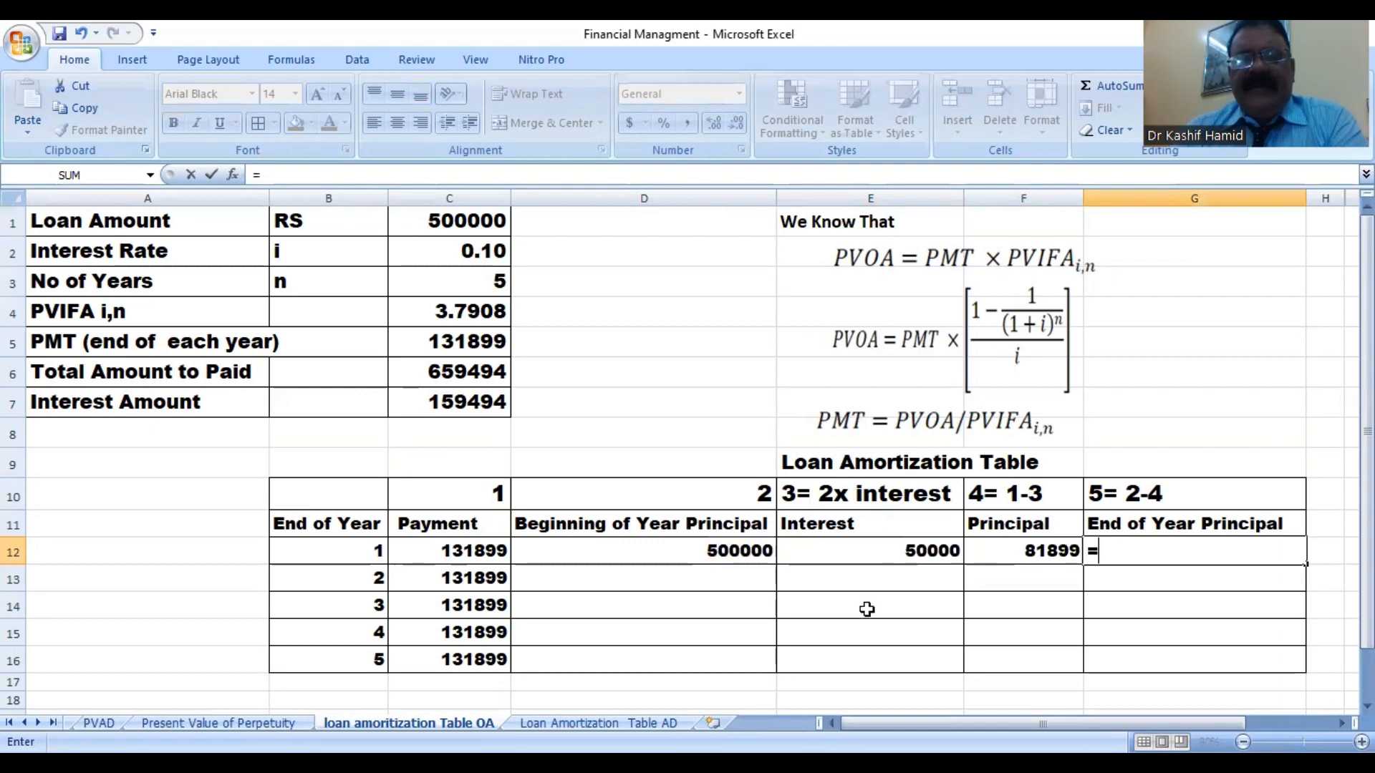
click(720, 549)
text(=)
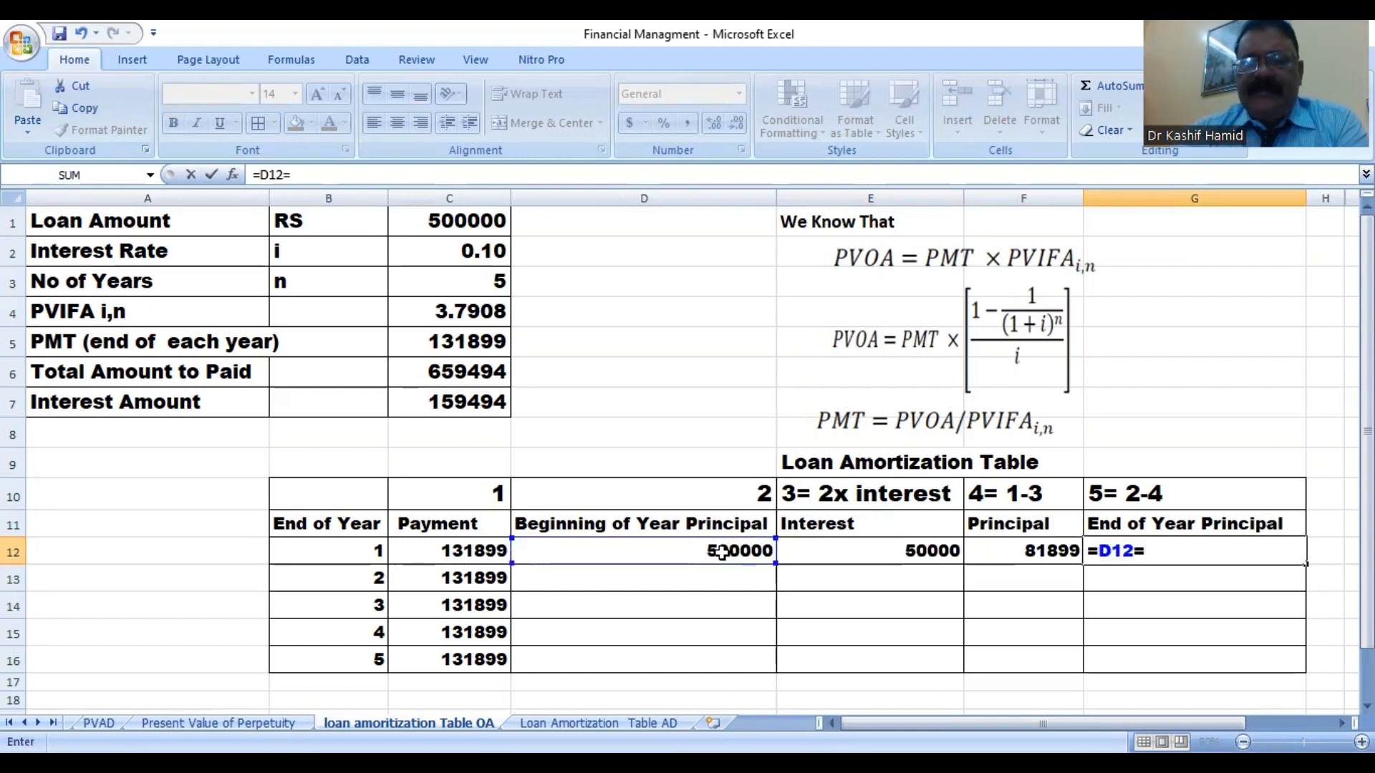
key(BackSpace)
text(-)
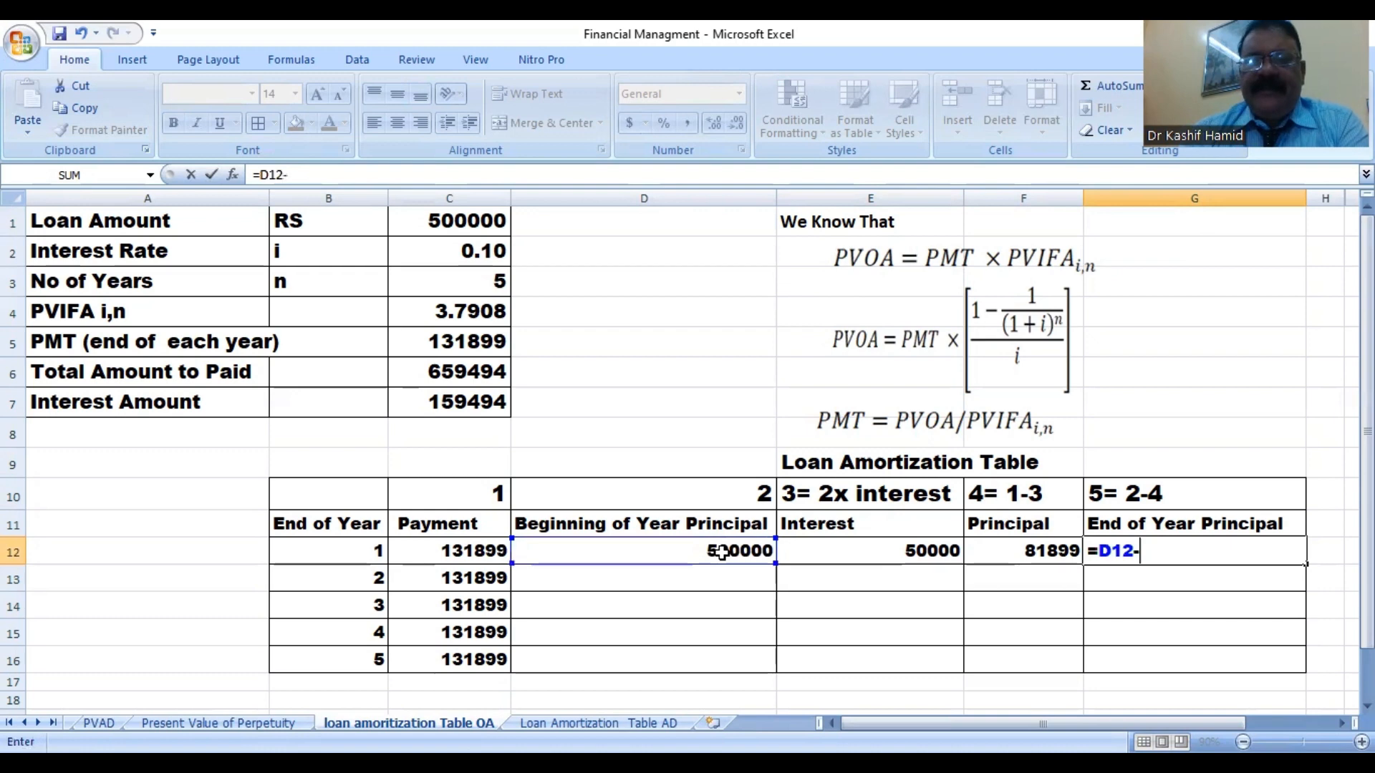
click(1022, 550)
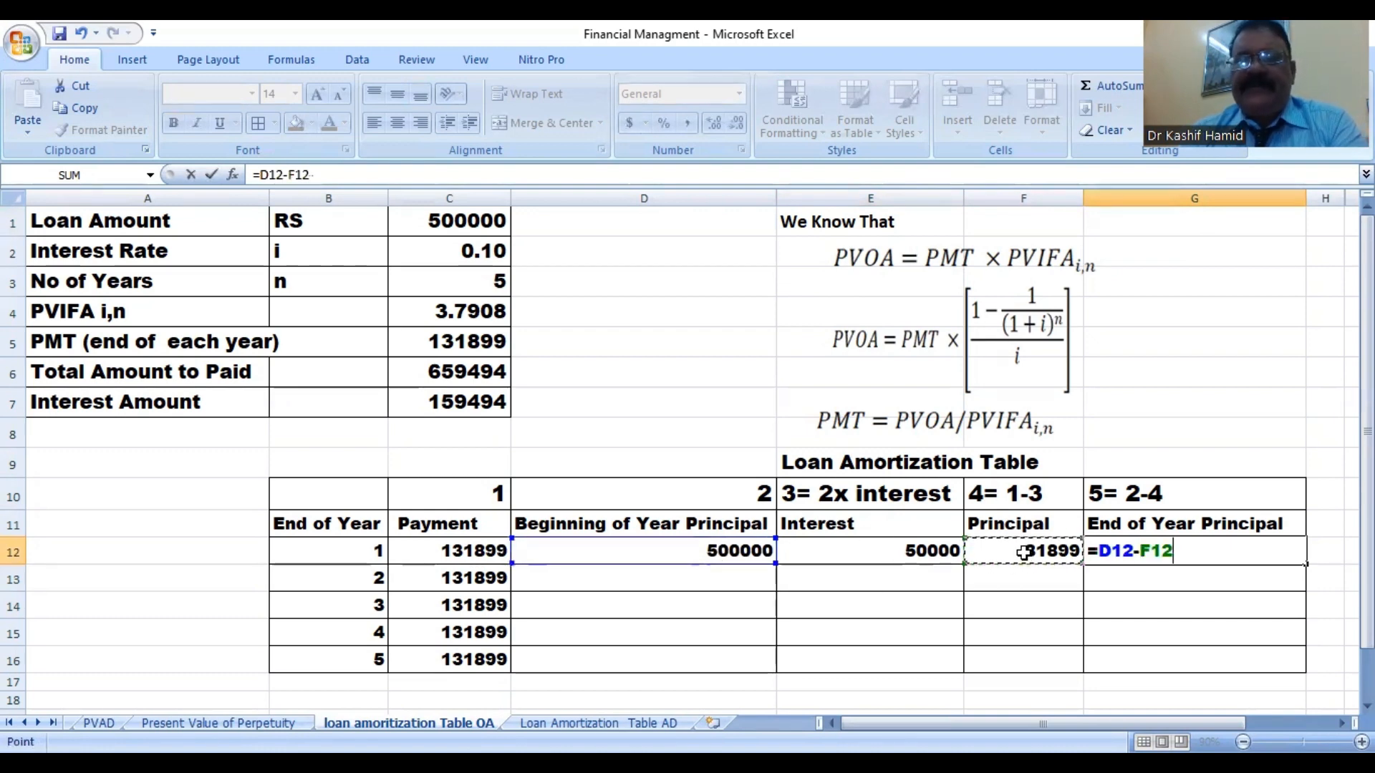
key(Return)
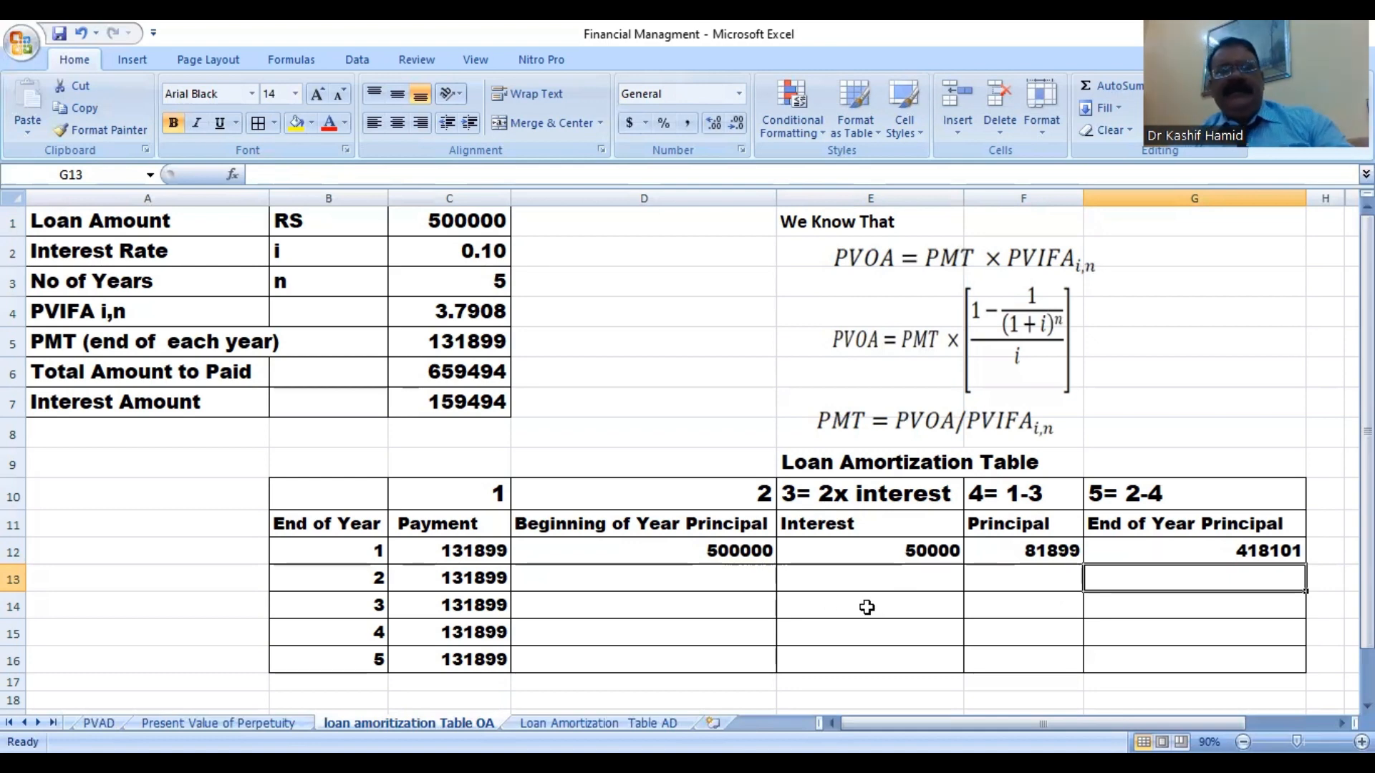
Link the second year's beginning principal in D13 to the first year's ending principal with =G12.
click(704, 578)
text(=)
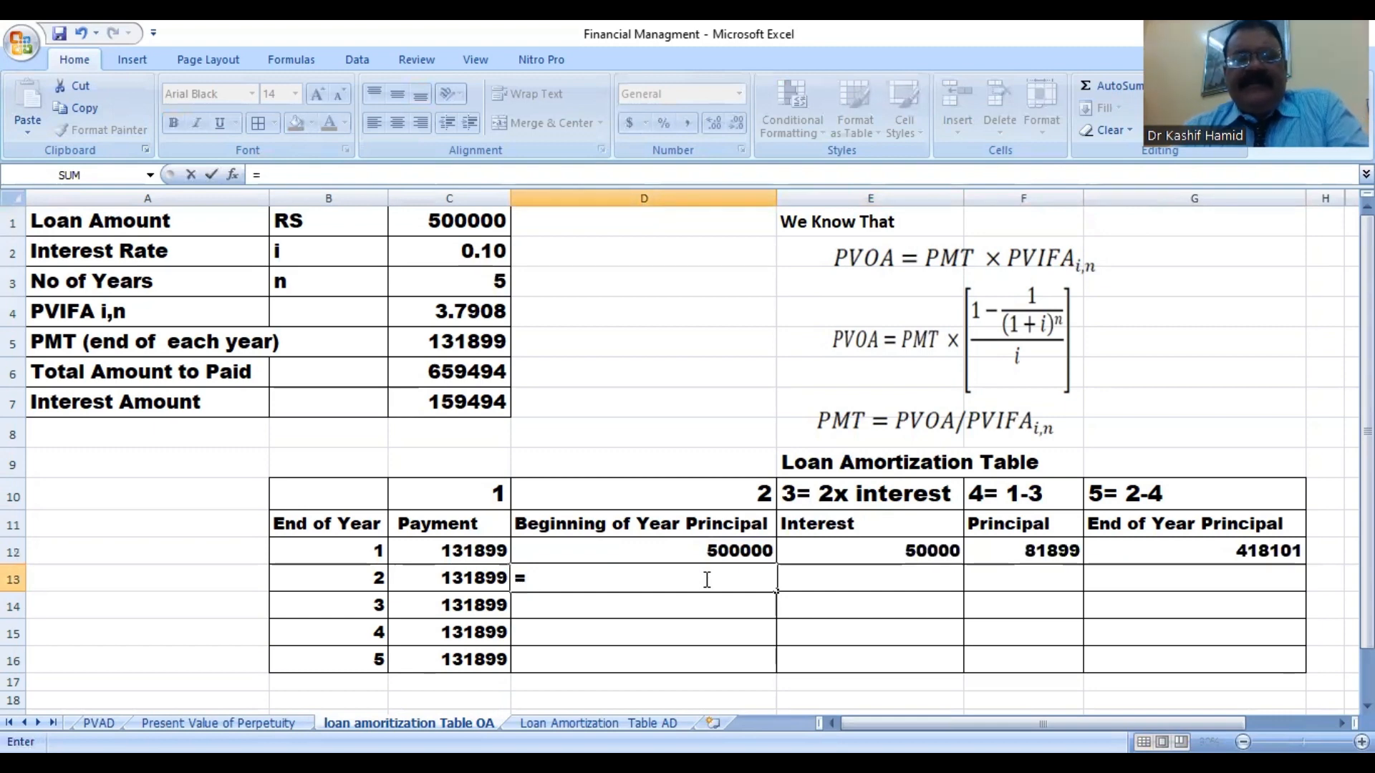
click(1204, 551)
key(Return)
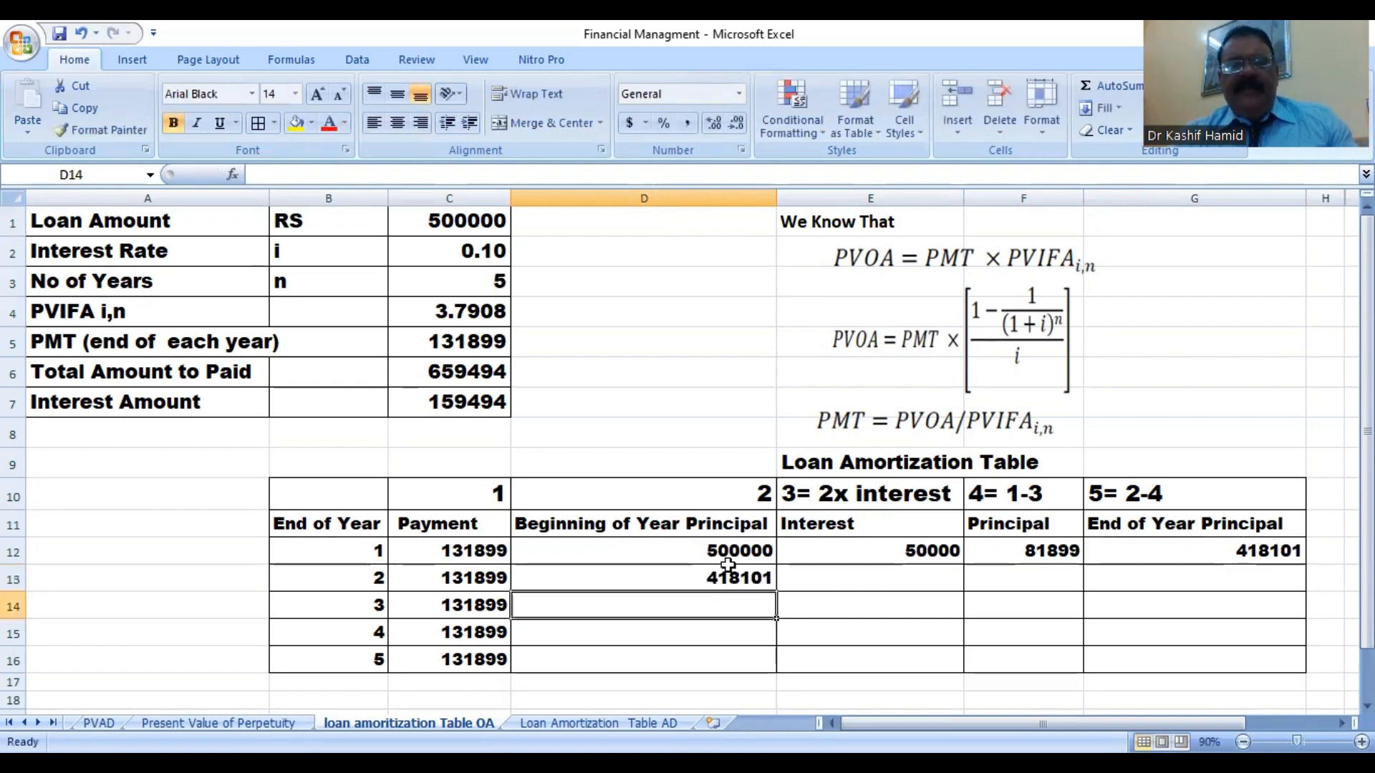
Copy the Interest, Principal and End of Year Principal formulas from row 12 down to row 13.
click(945, 550)
drag(963, 564, 963, 586)
click(1004, 551)
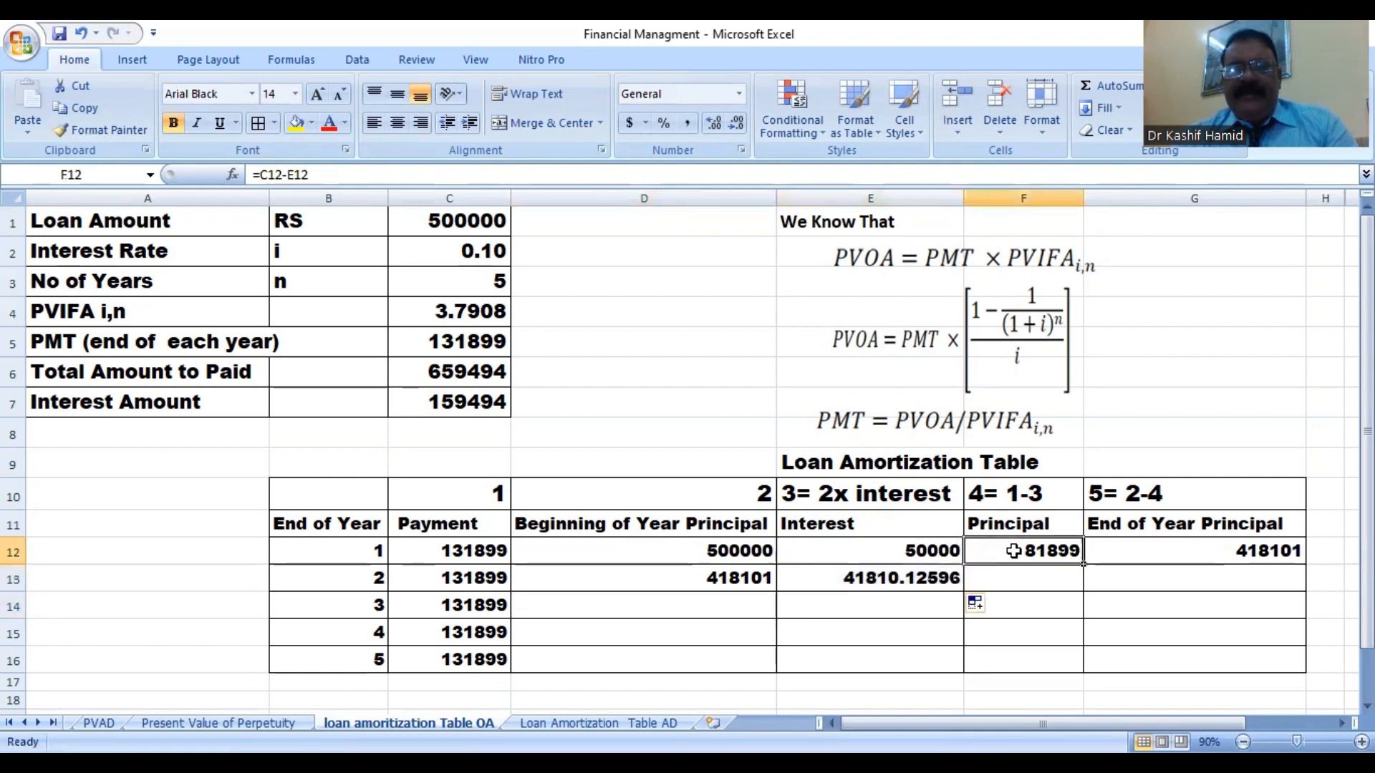
drag(1081, 563, 1084, 586)
click(1220, 555)
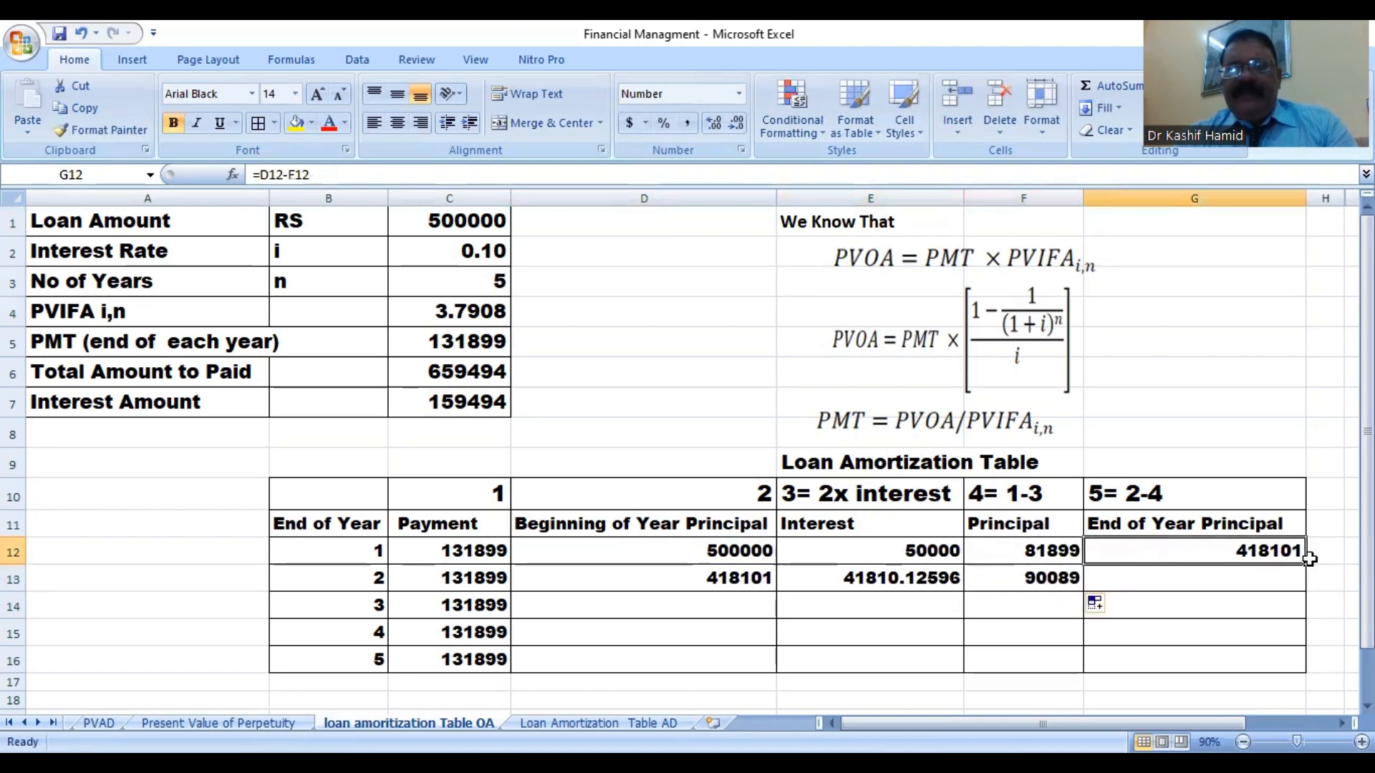
drag(1302, 566, 1314, 594)
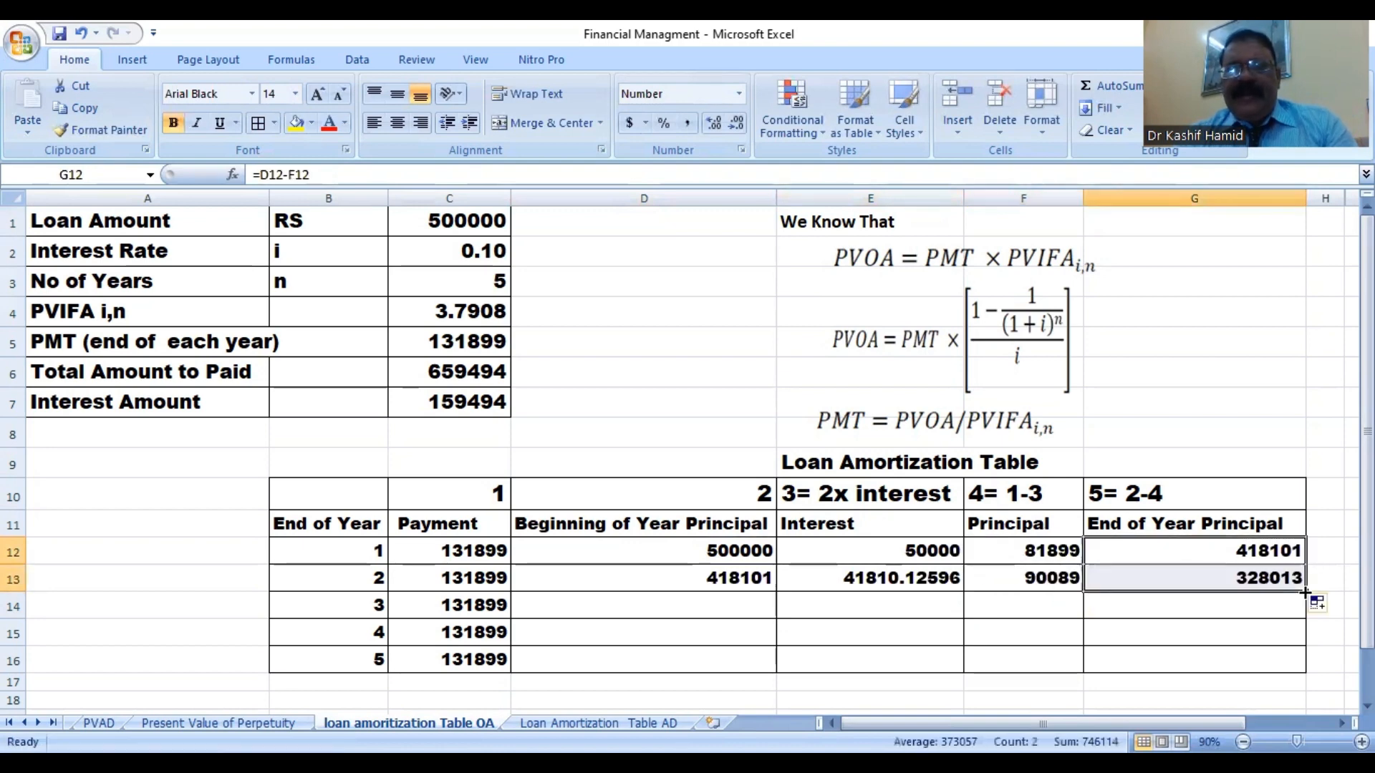
Fill the Beginning of Year Principal column down to D16 from the first two years' cells D12:D13.
click(735, 553)
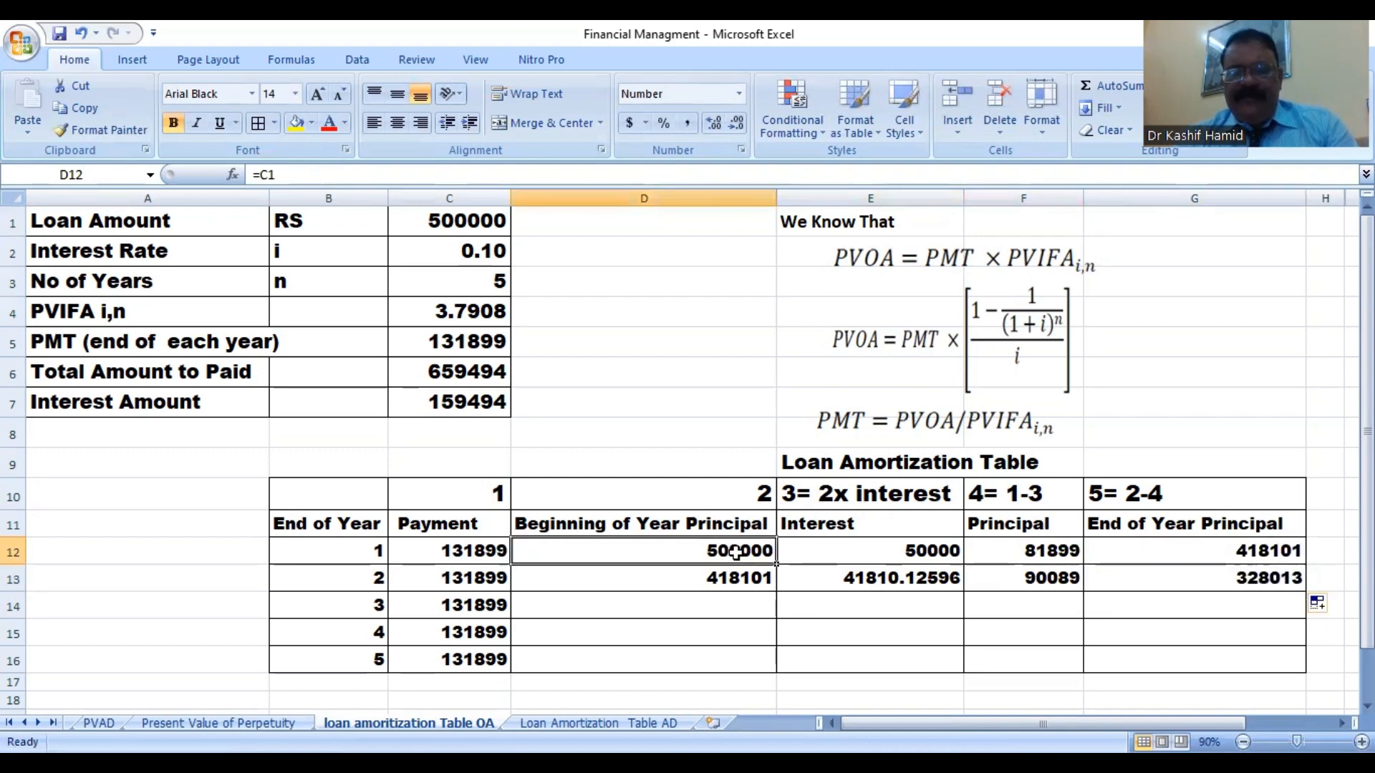
key(shift+Down)
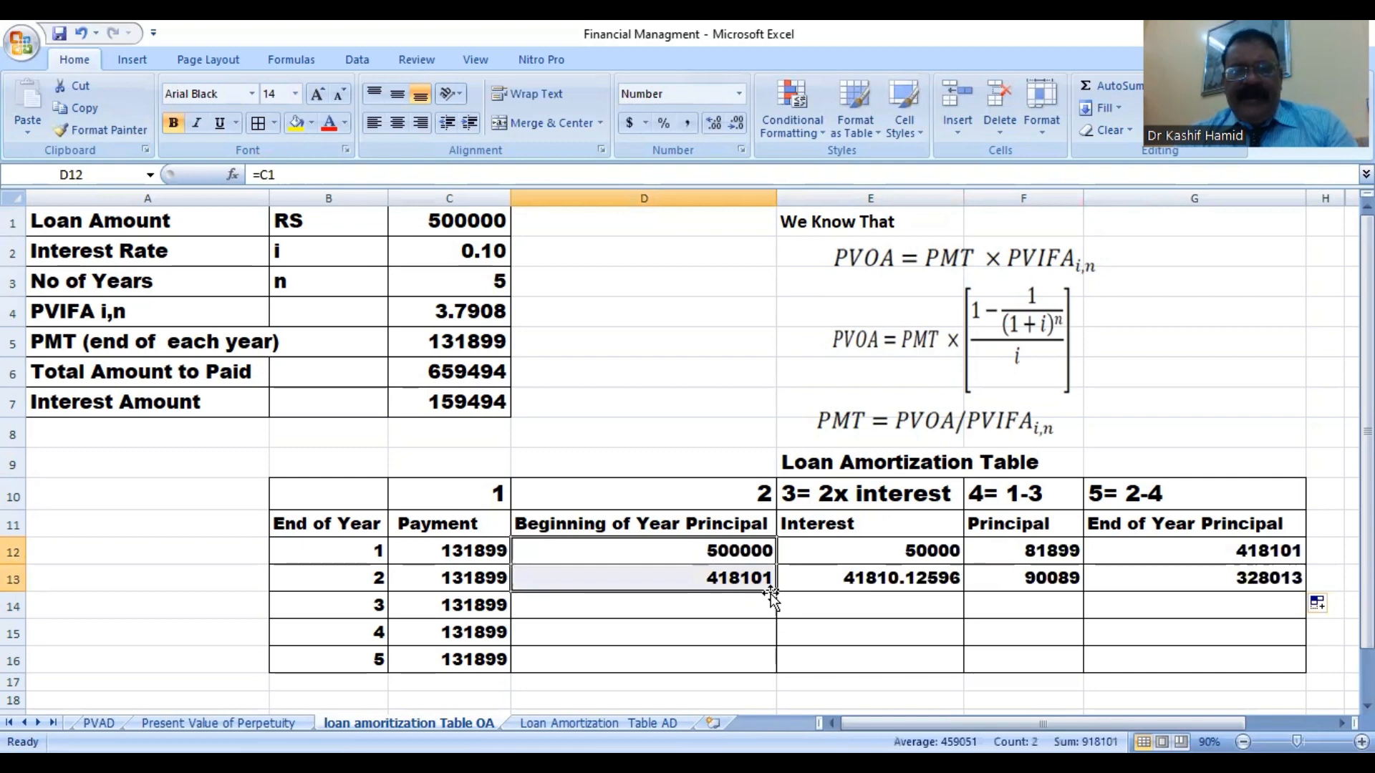
drag(771, 591, 775, 641)
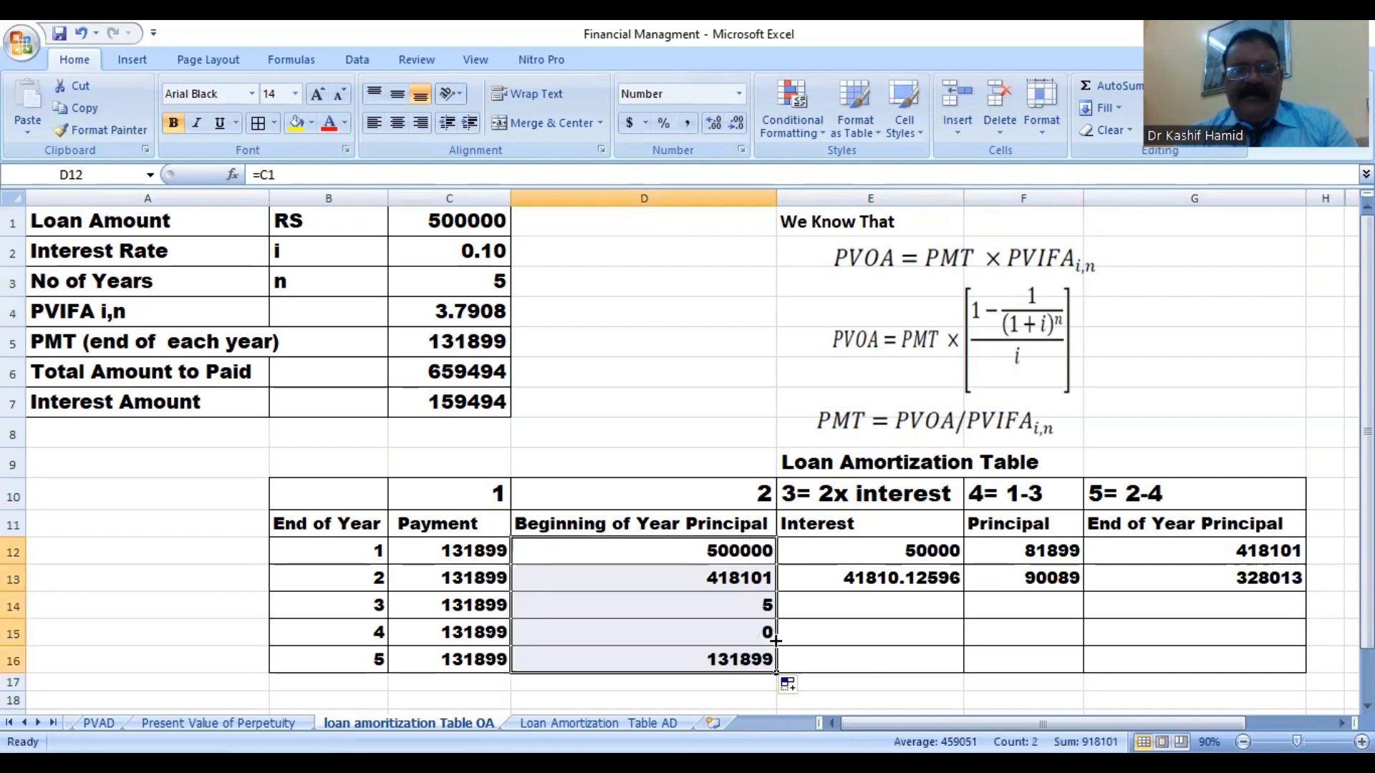
Fill the Interest column down to E16 from the first two years' cells E12:E13.
click(933, 551)
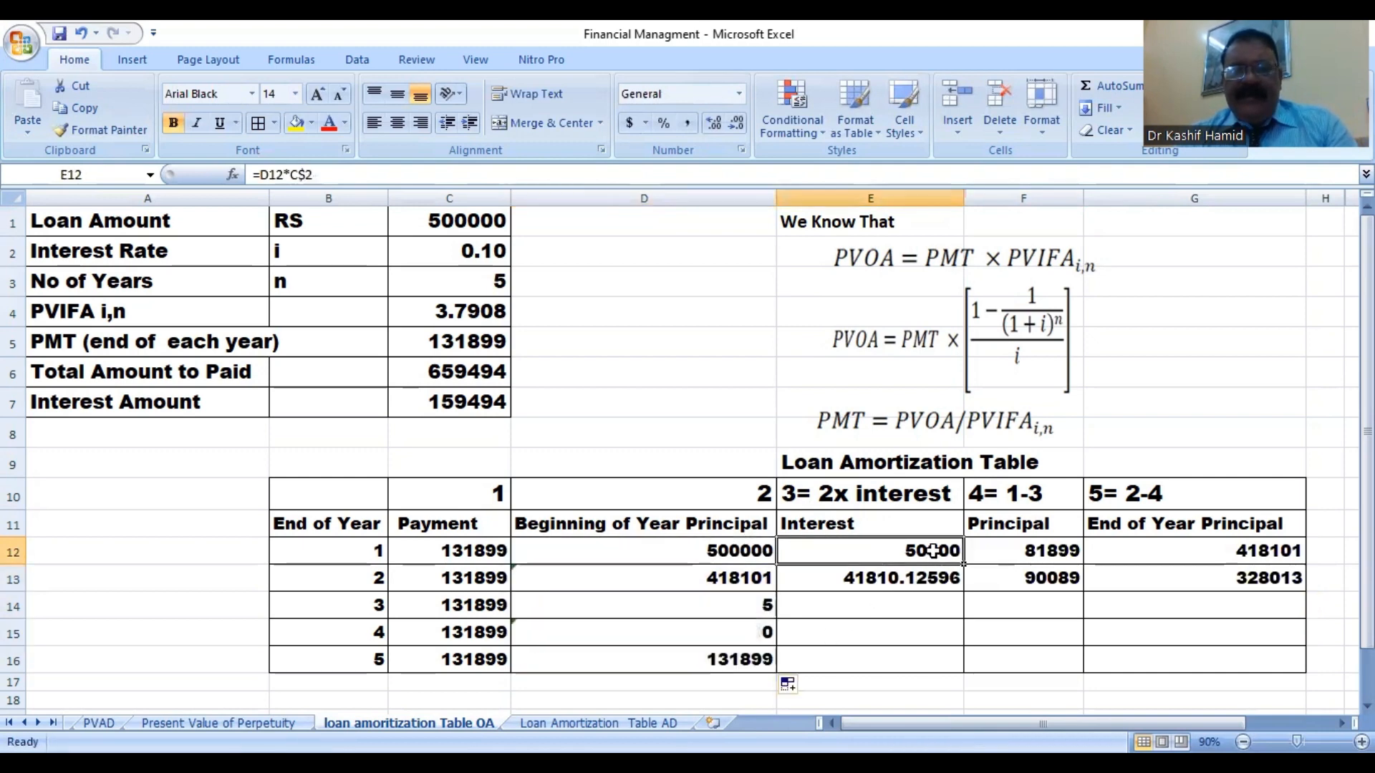
key(shift+Down)
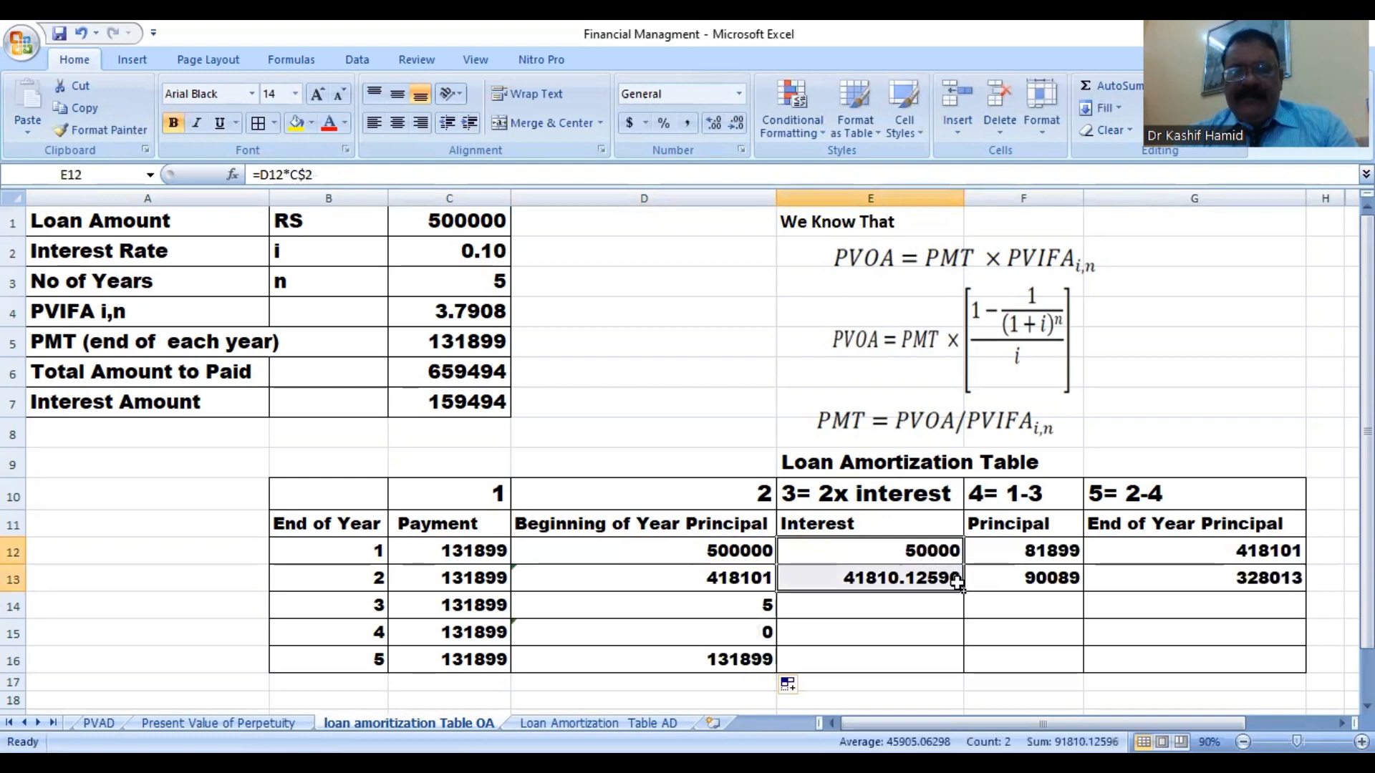
drag(964, 592, 964, 662)
Fill the Principal column down to F16 from the first two years' cells F12:F13.
click(1046, 578)
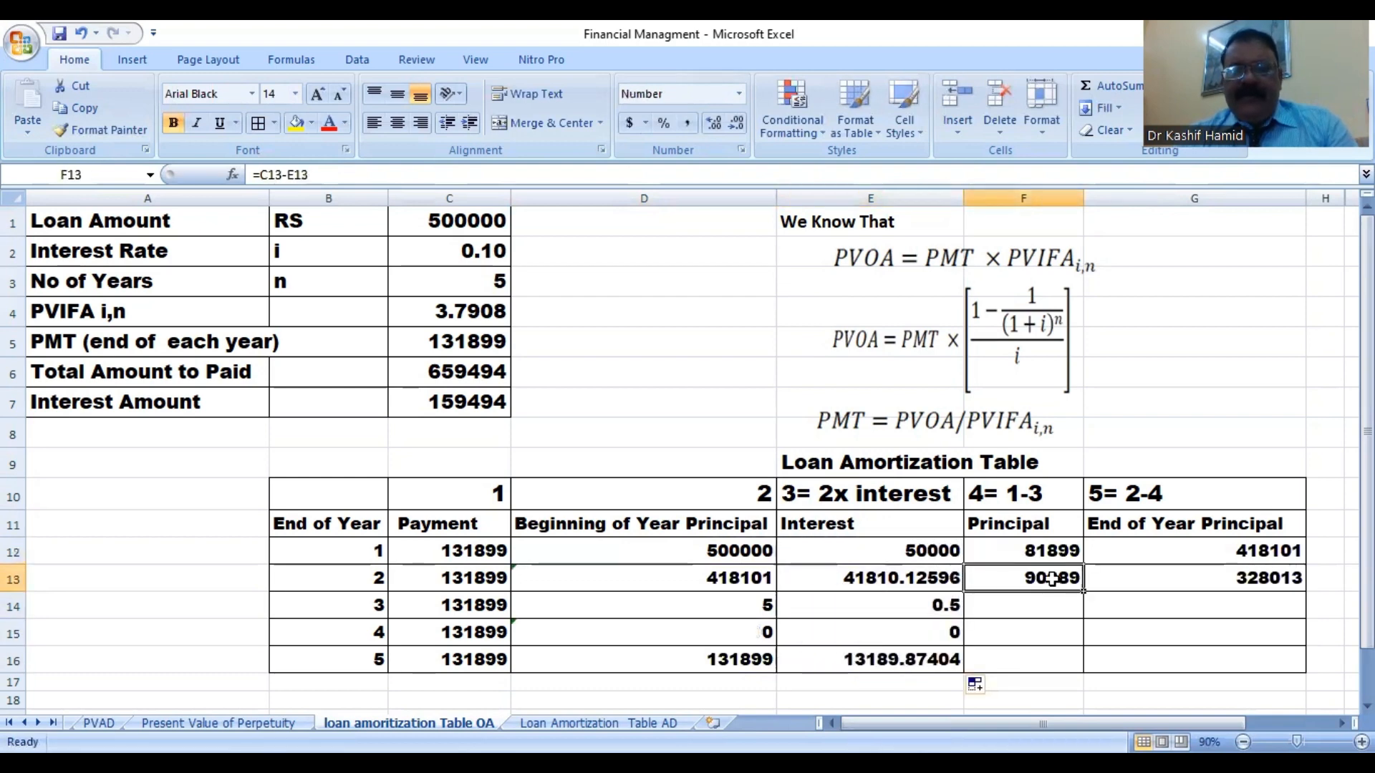
click(1061, 546)
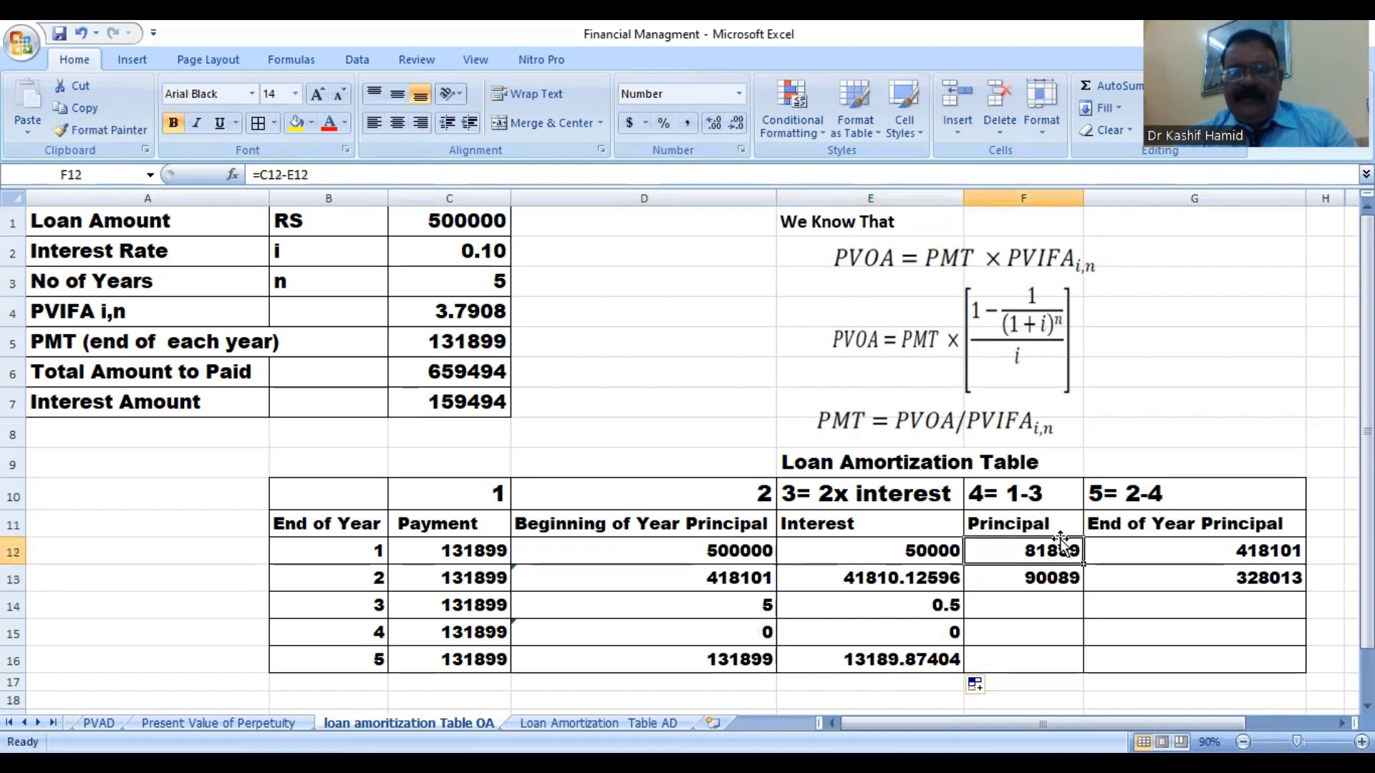
key(shift+Down)
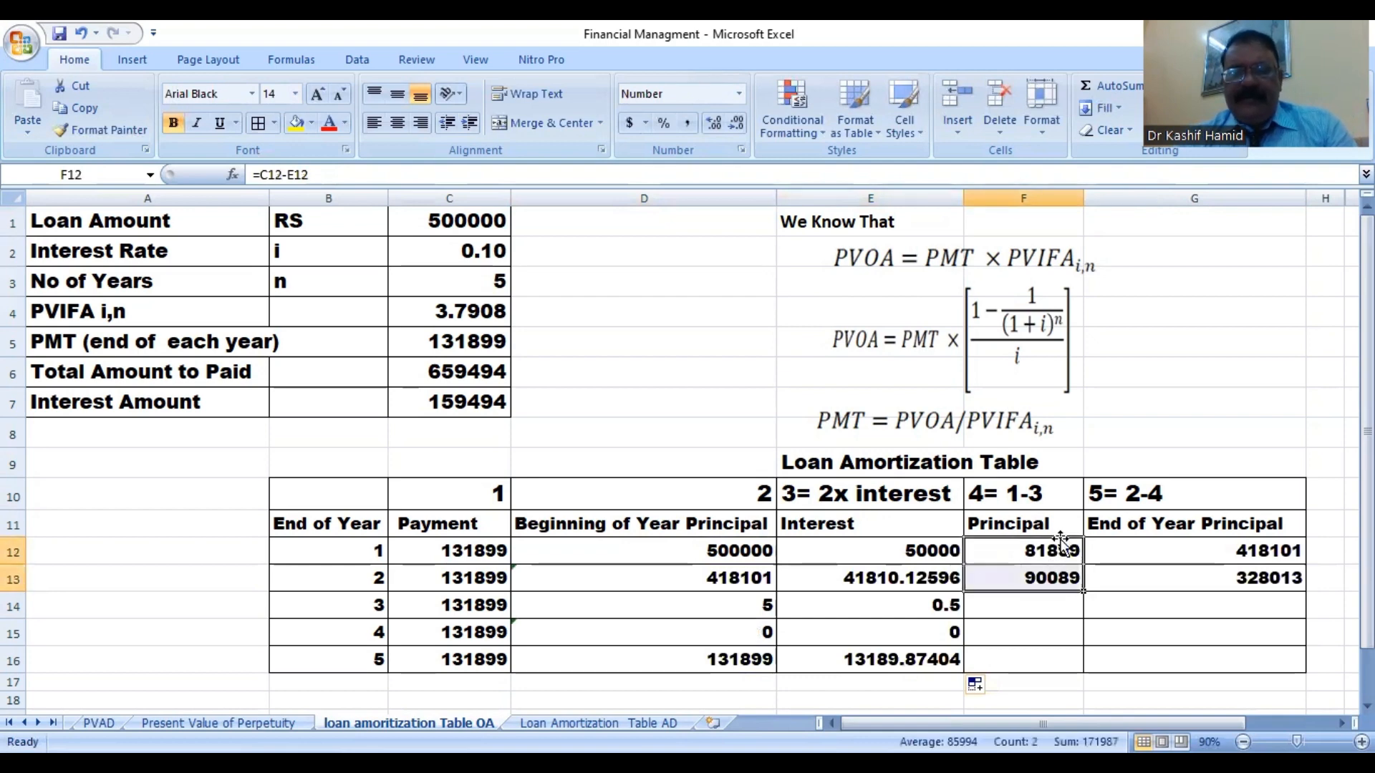
drag(1081, 592, 1082, 659)
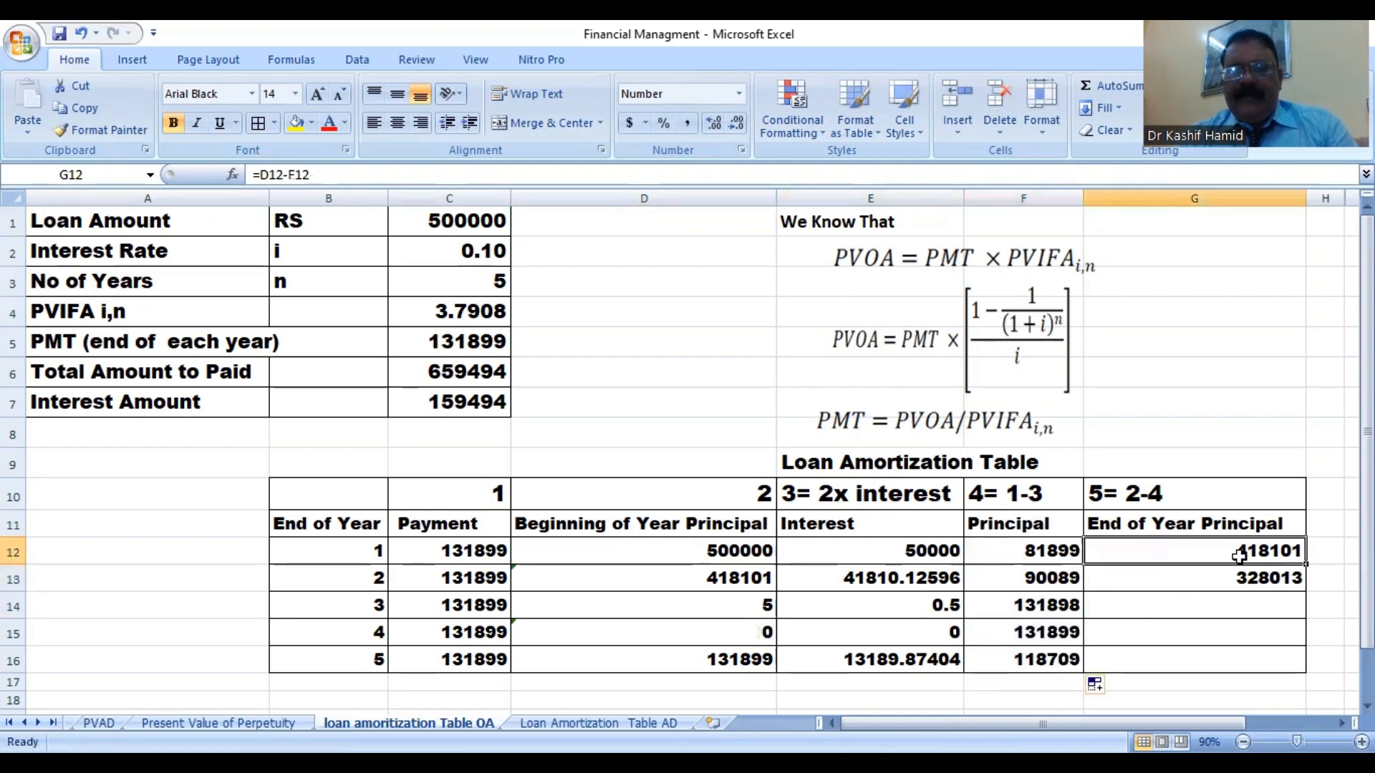
Fill the End of Year Principal column down to G16 from the first two years' cells G12:G13.
click(1268, 553)
key(shift+Down)
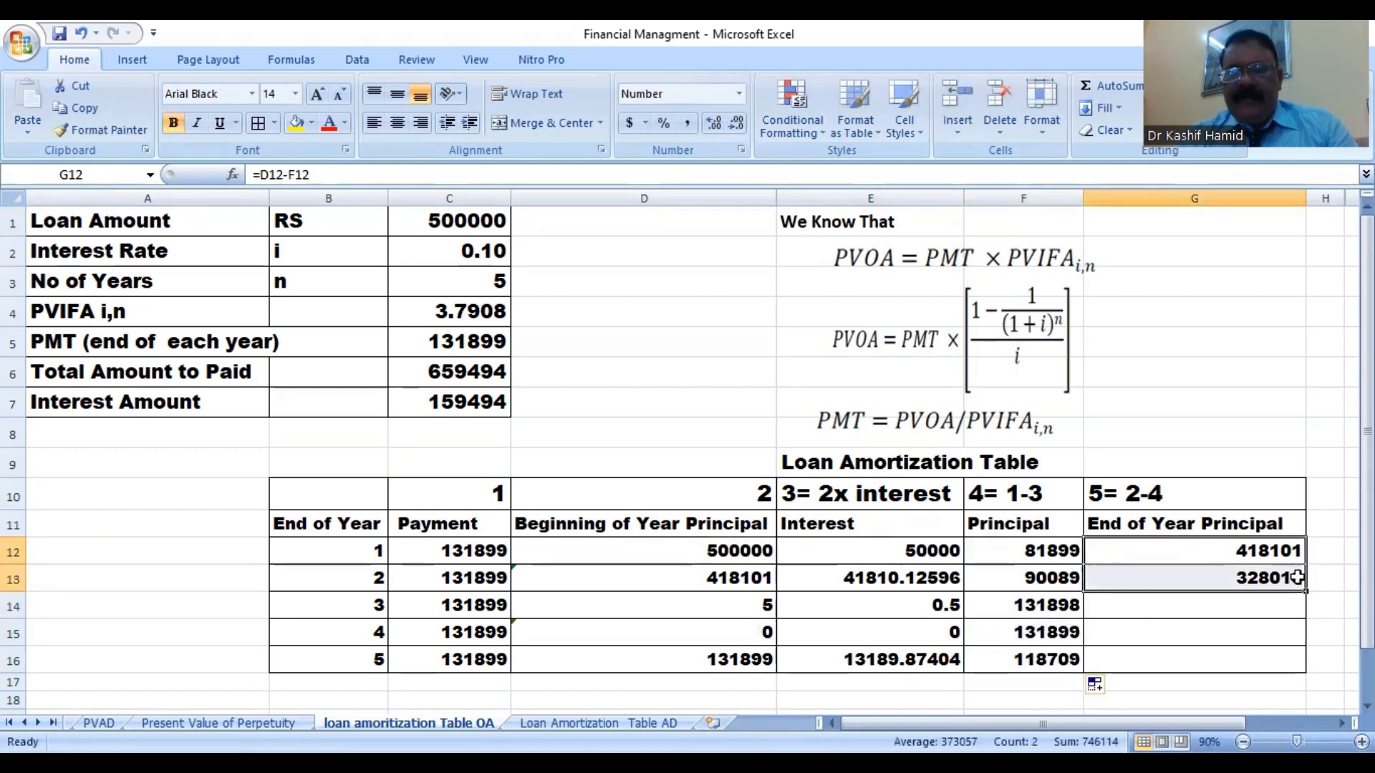
drag(1306, 591, 1314, 661)
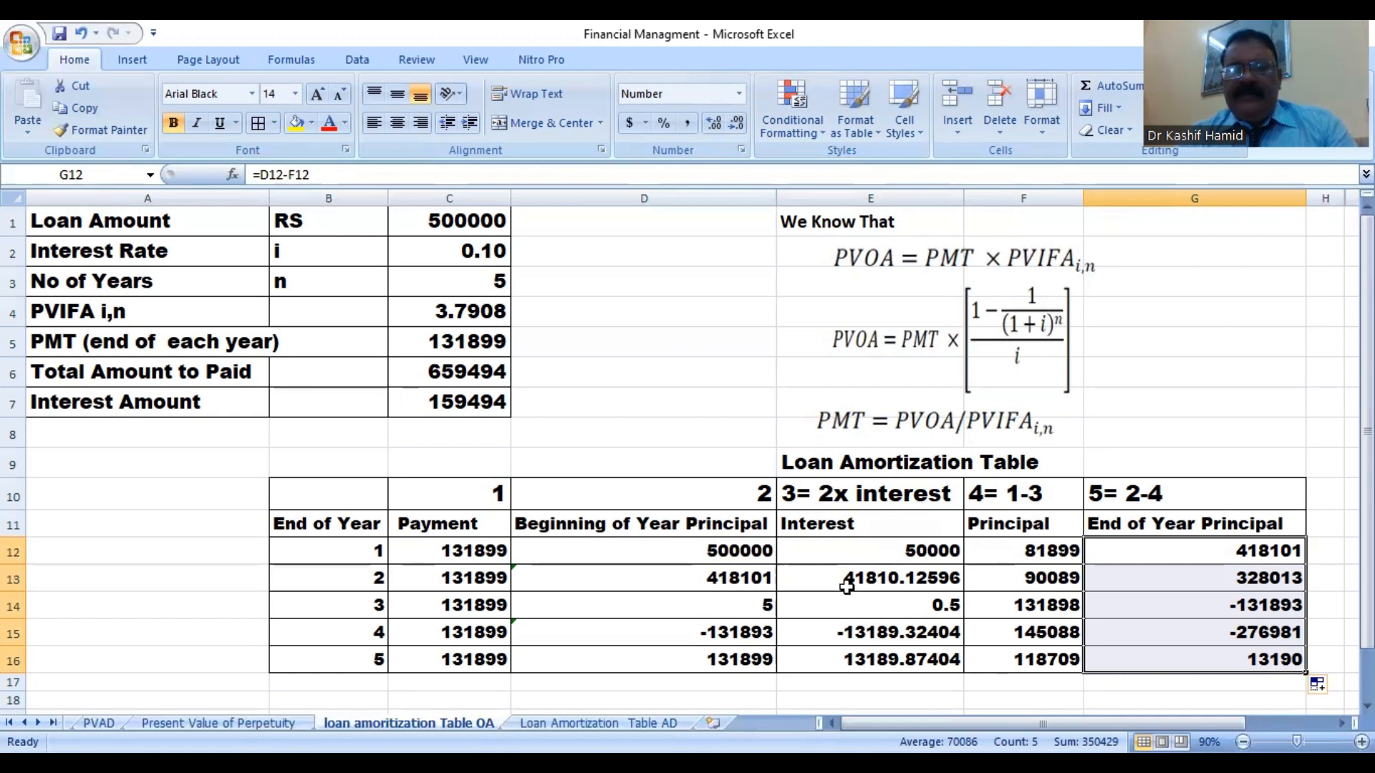
Clear the Principal and End of Year Principal cells F13:G16 and the Beginning of Year Principal and Interest cells D14:E16.
drag(830, 579, 1189, 634)
drag(1027, 579, 1230, 663)
key(Delete)
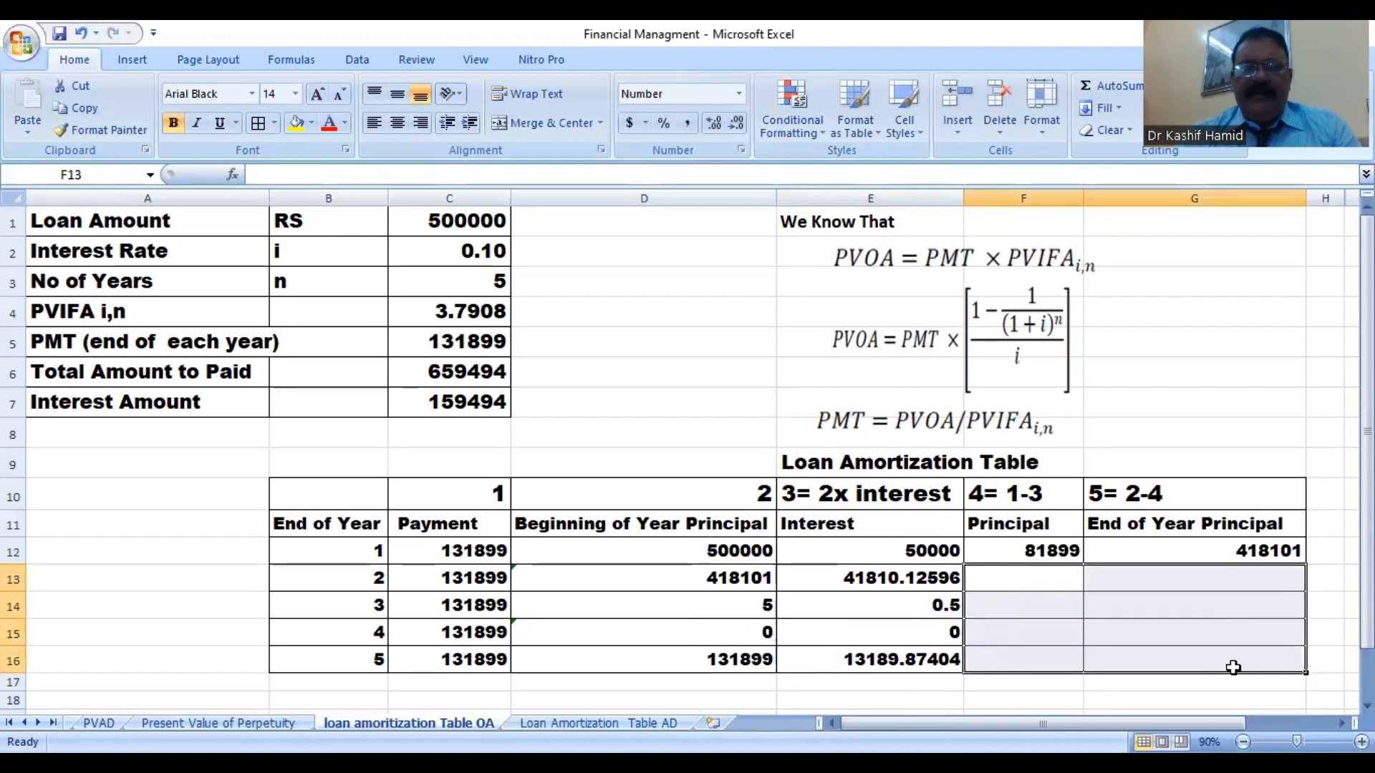
drag(752, 604, 811, 638)
key(Delete)
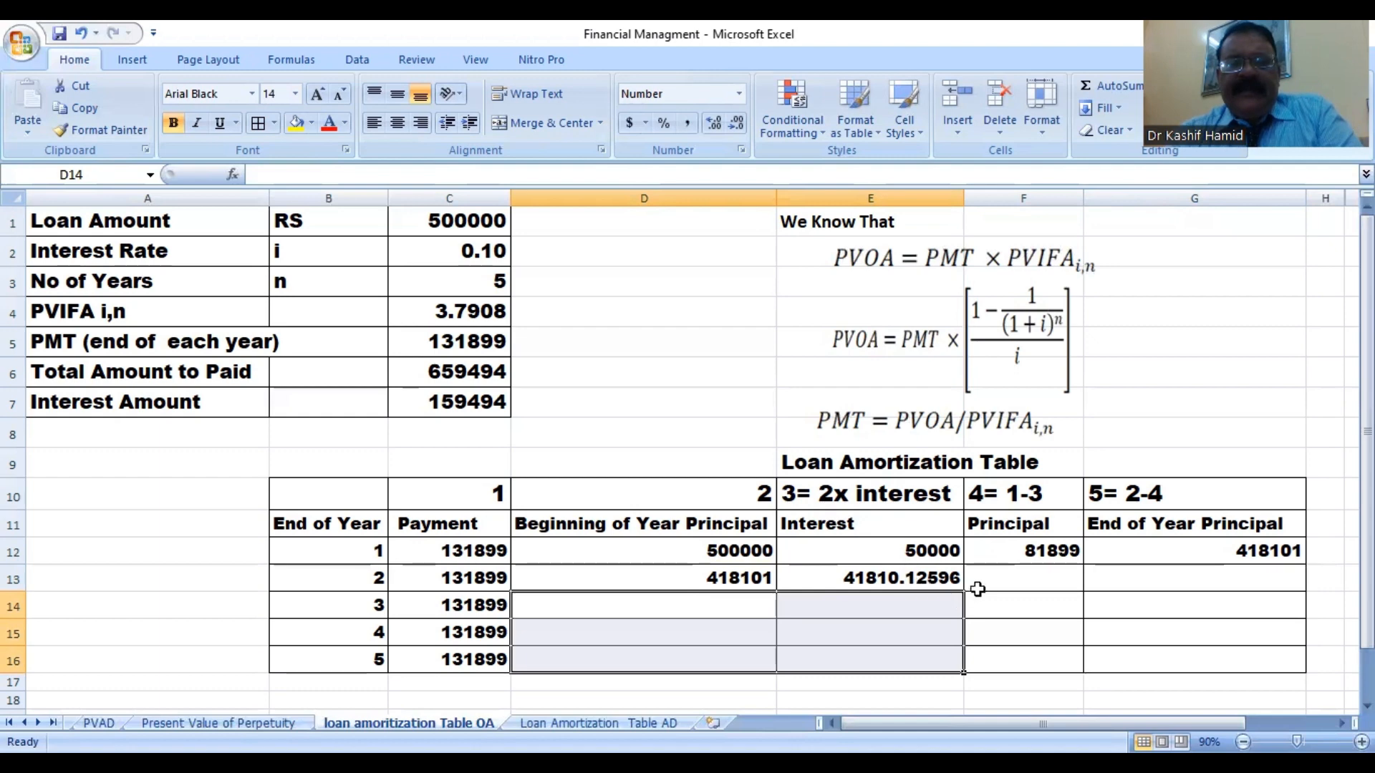
Copy the Principal formula from F12 down to year 2 in F13.
click(1007, 580)
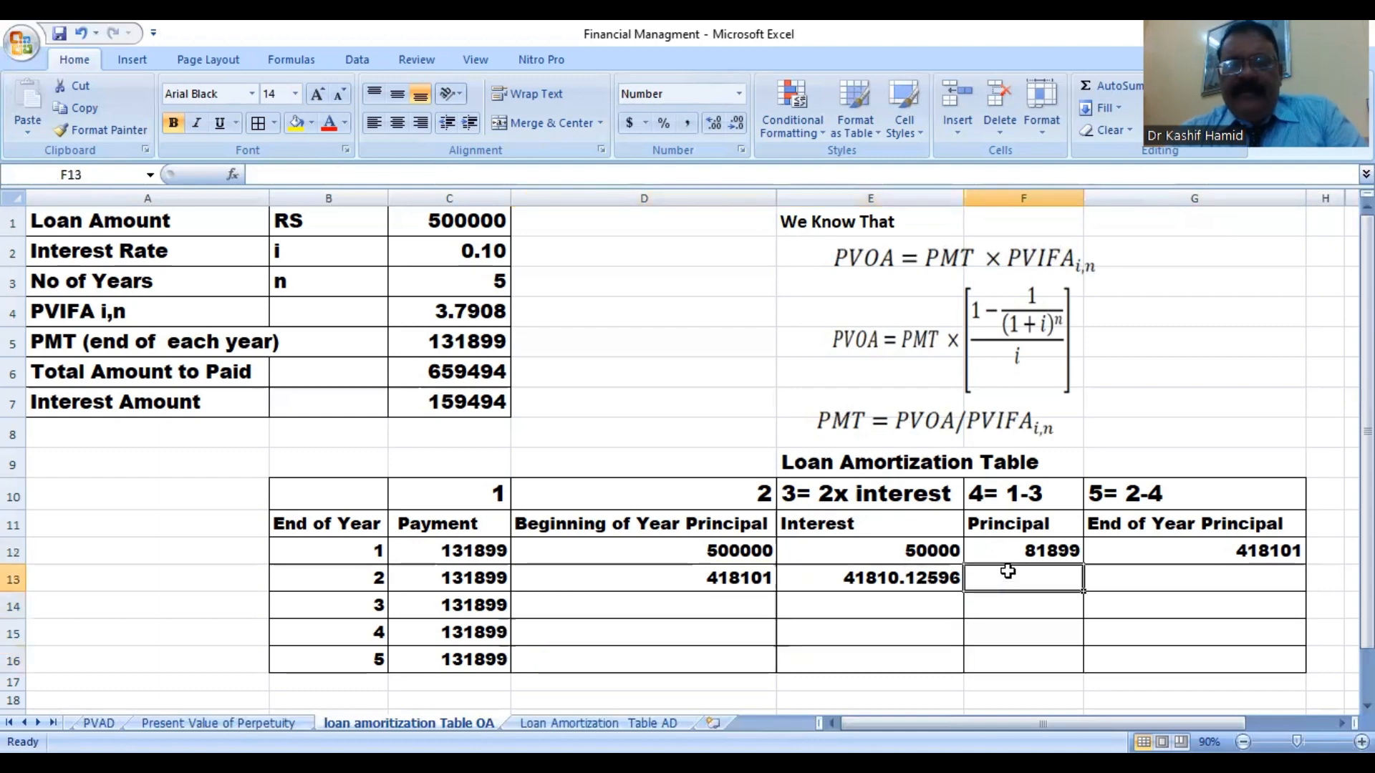
click(1040, 553)
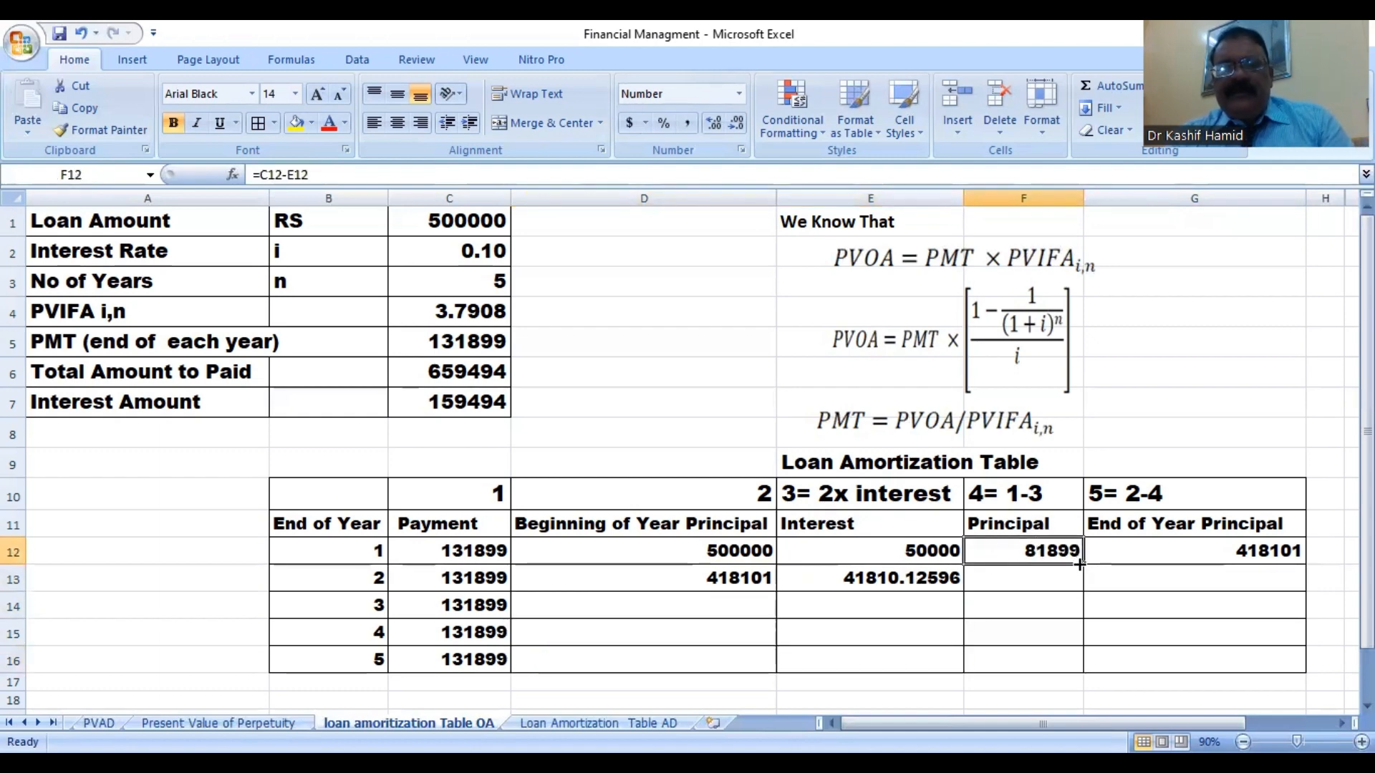
drag(1082, 564, 1084, 589)
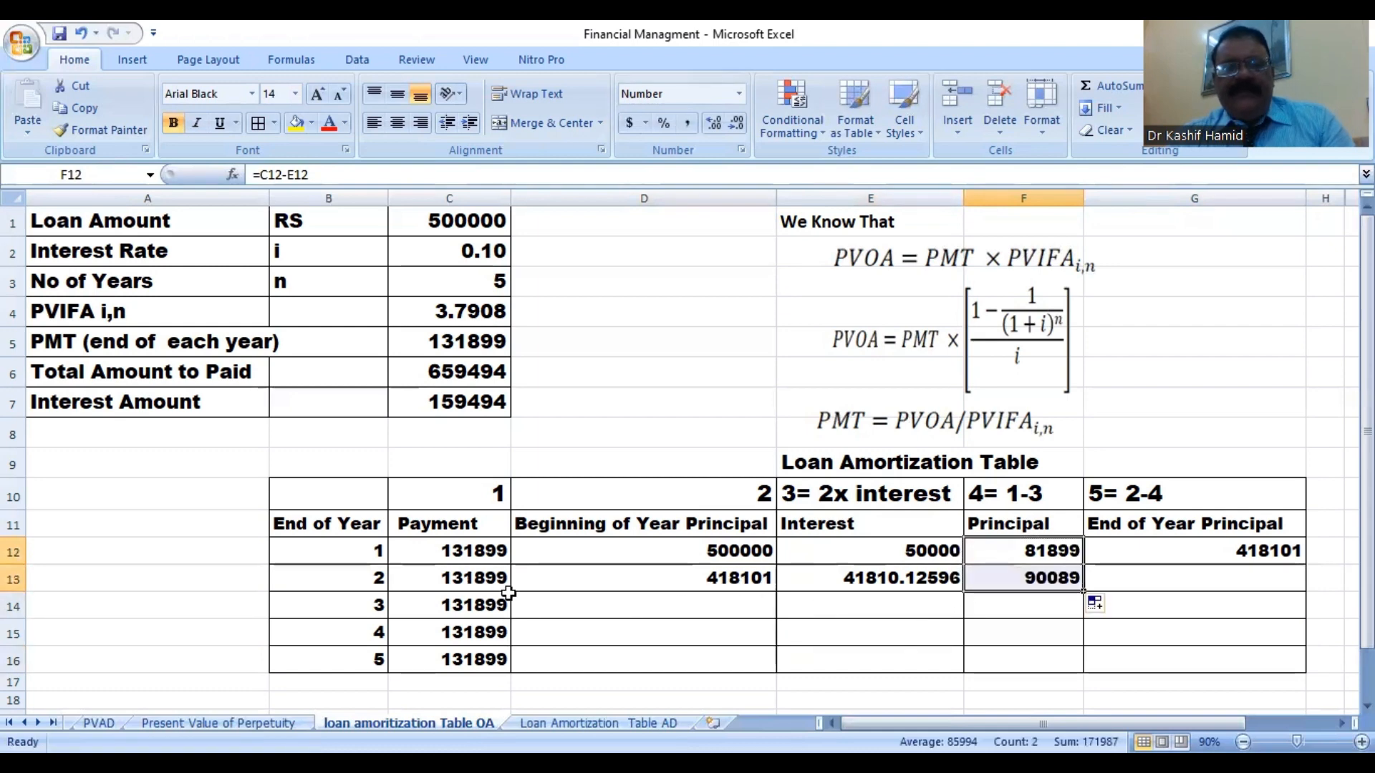
click(1009, 577)
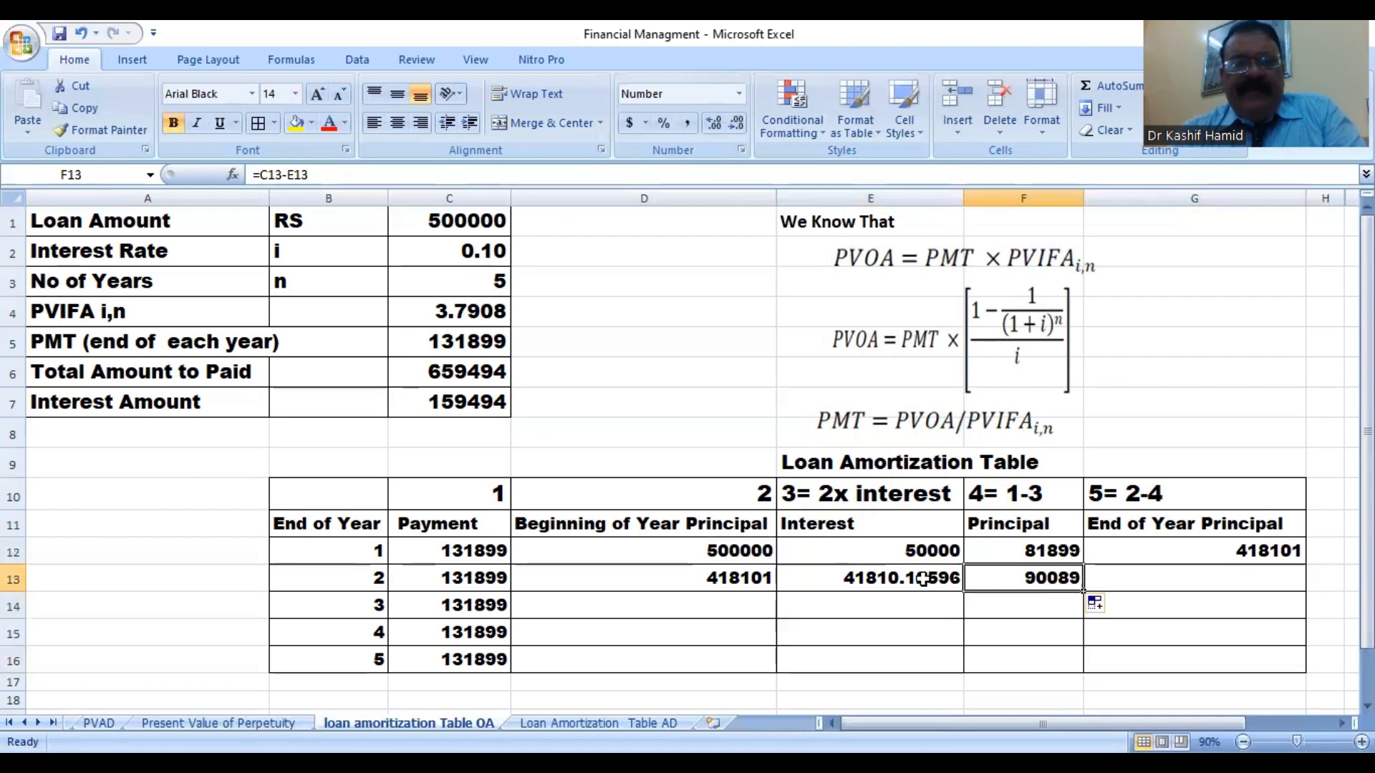
Copy the End of Year Principal formula from G12 down to year 2 in G13.
click(1103, 573)
click(1059, 578)
click(1214, 581)
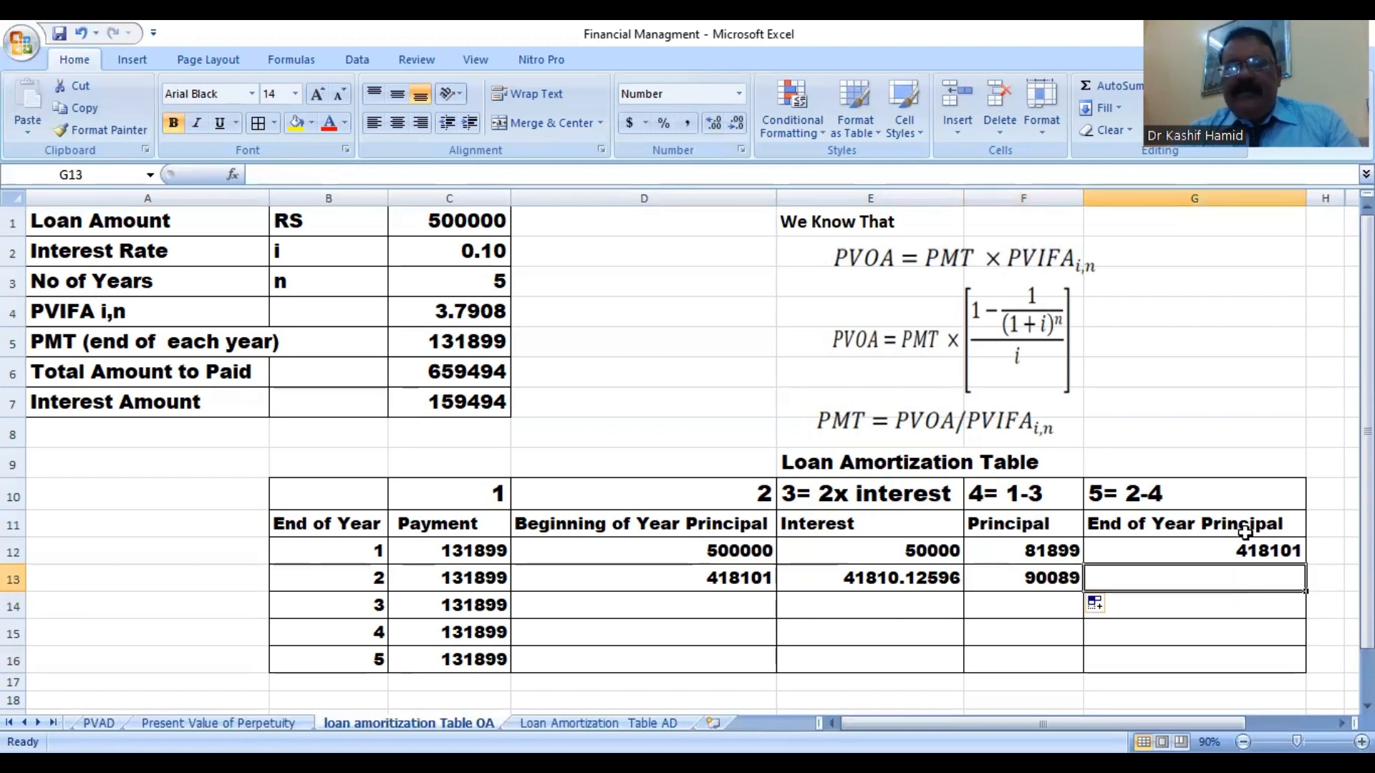
click(1221, 551)
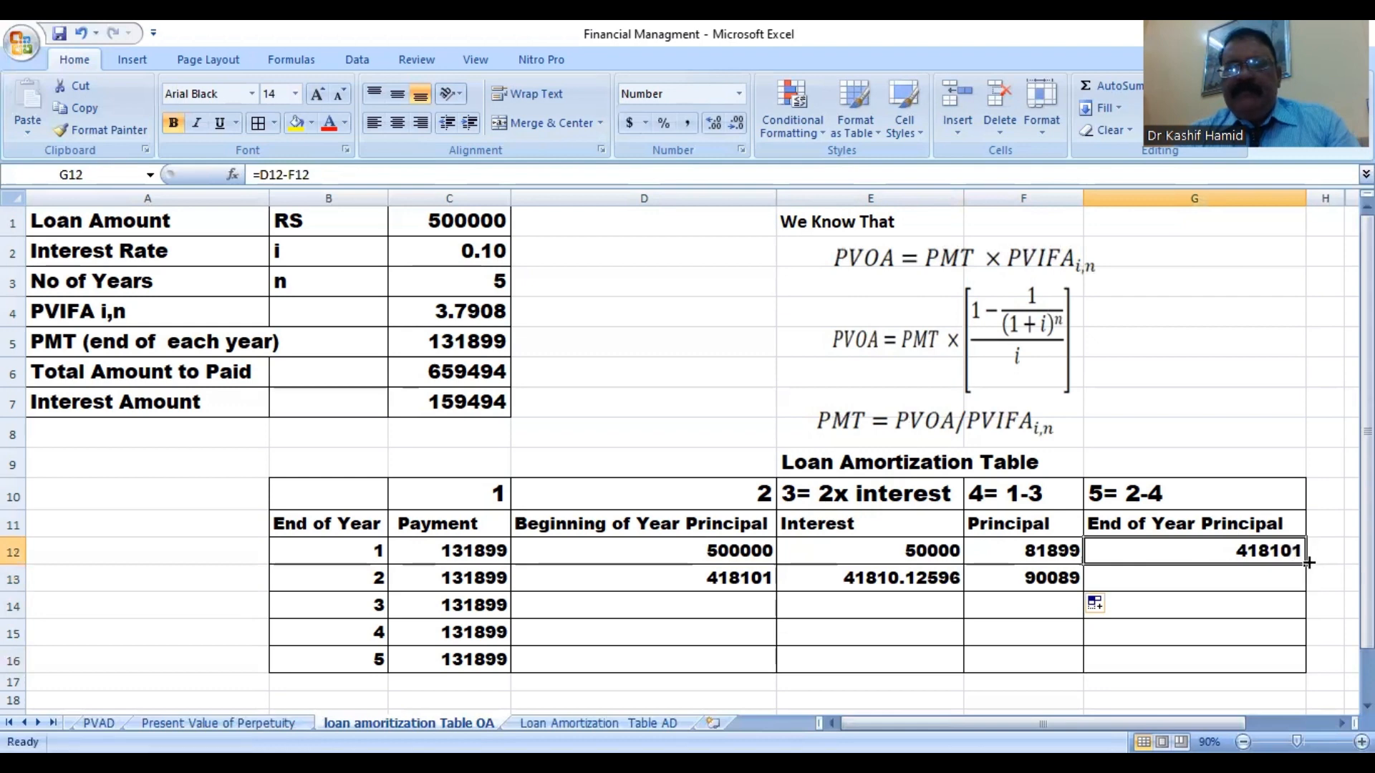
drag(1304, 565, 1303, 598)
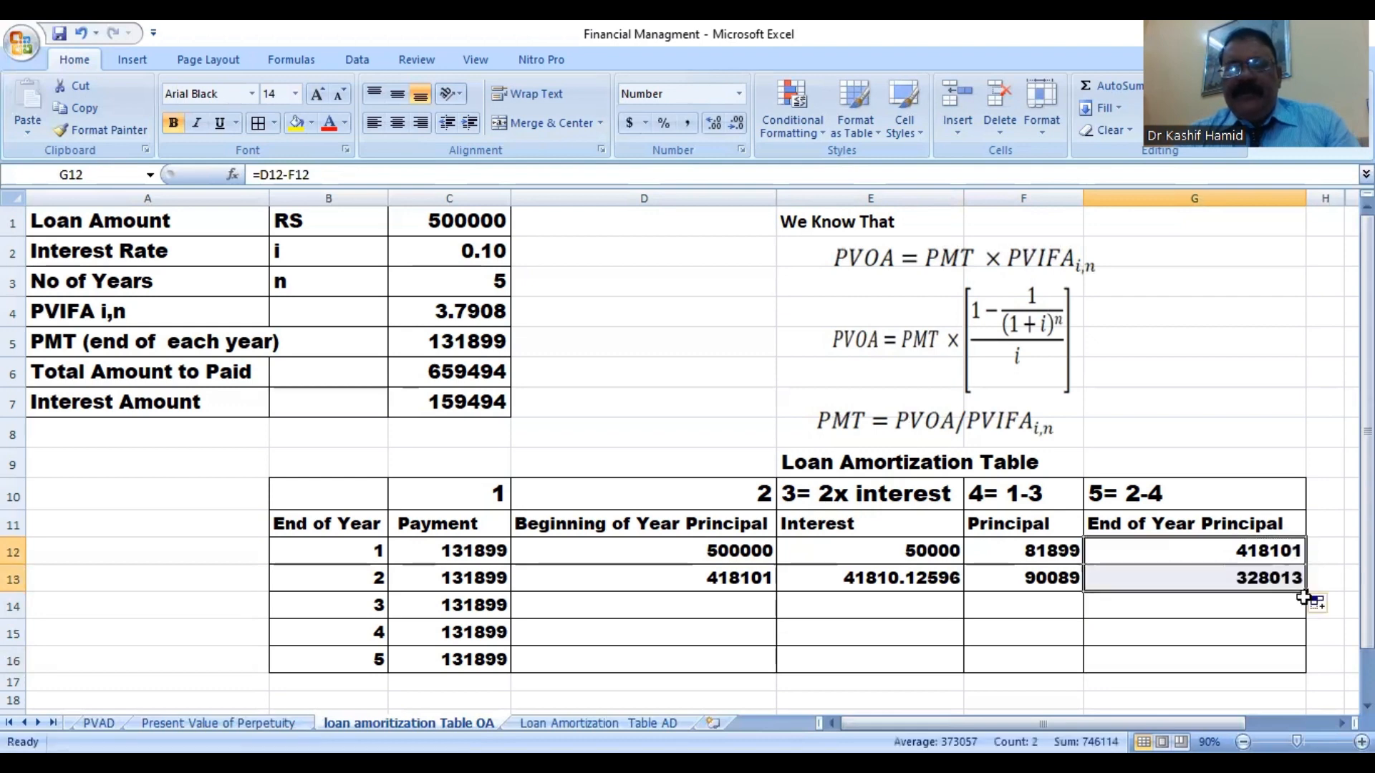
Fill the Beginning of Year Principal formula from D13 alone down to D16.
click(756, 605)
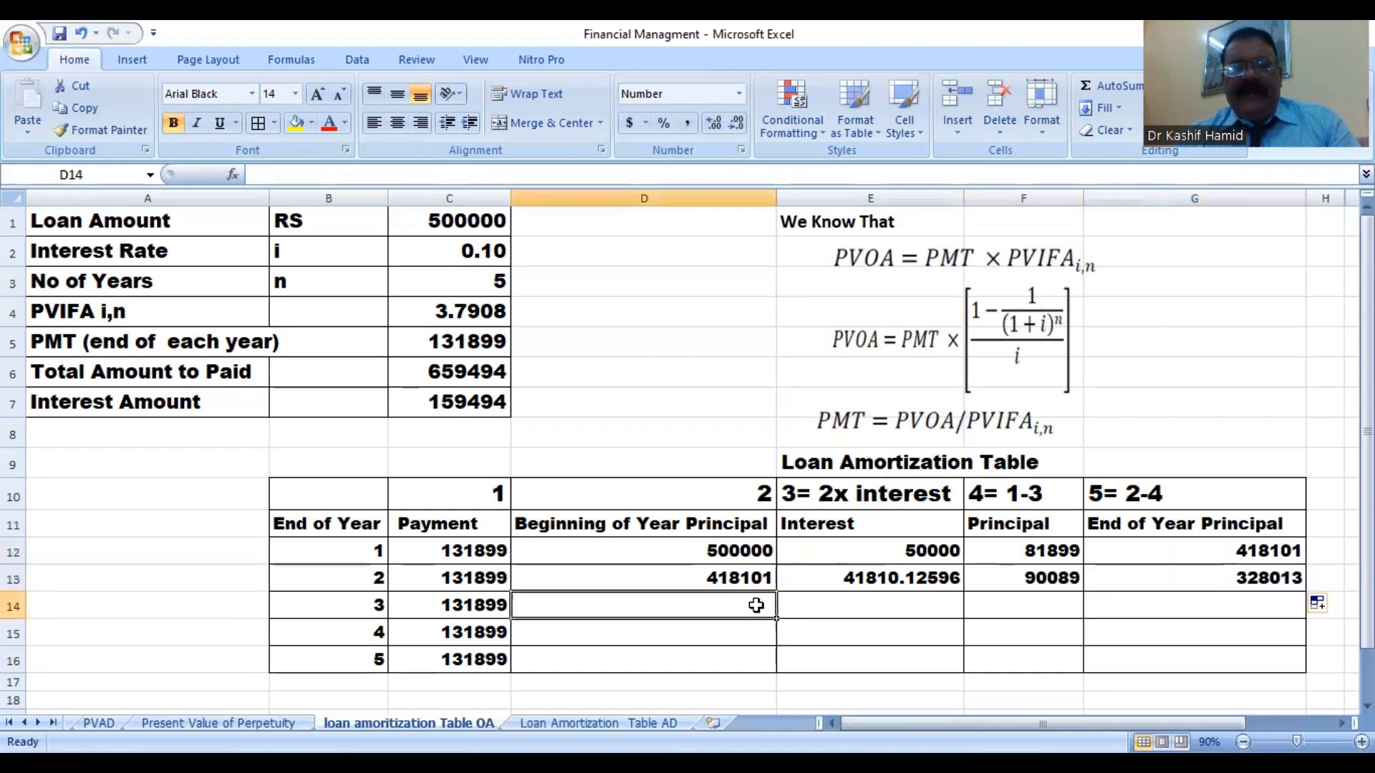
click(745, 580)
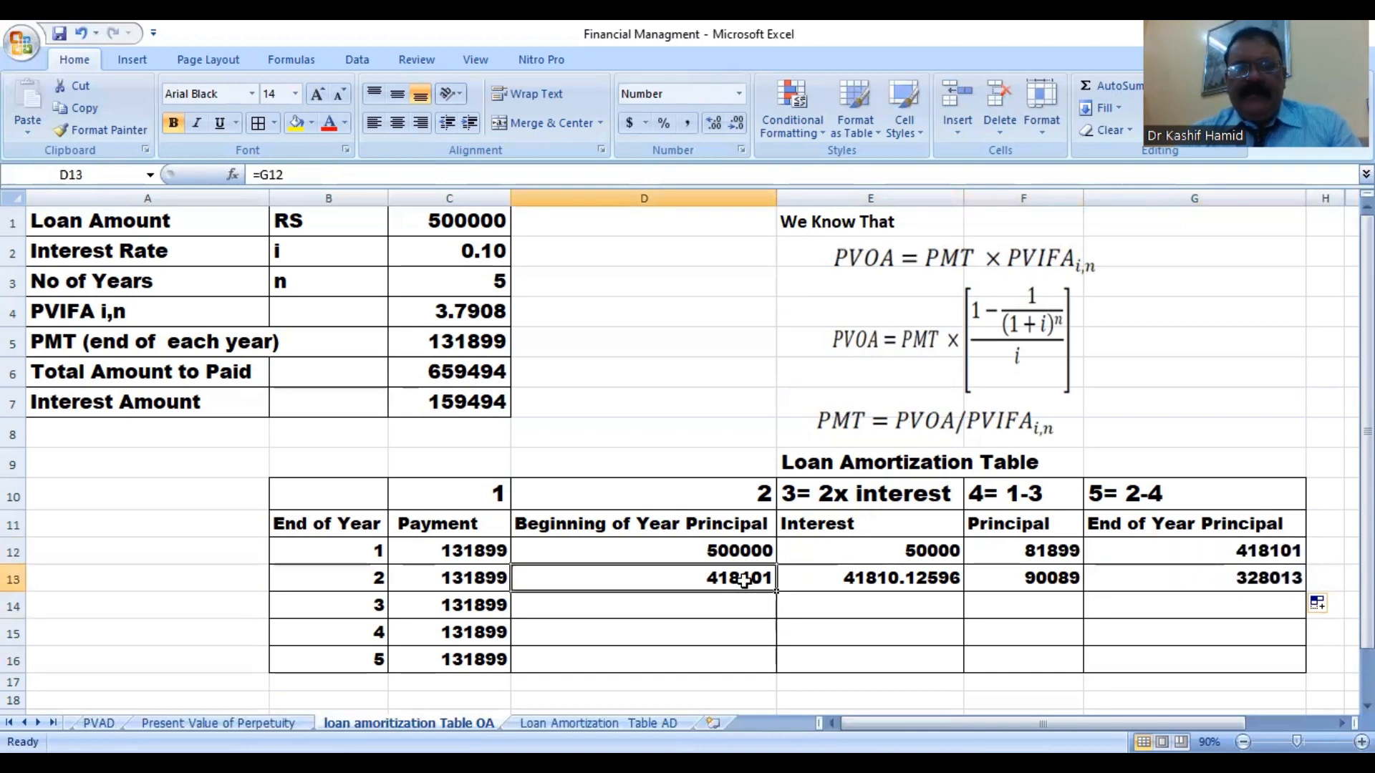
drag(774, 591, 778, 638)
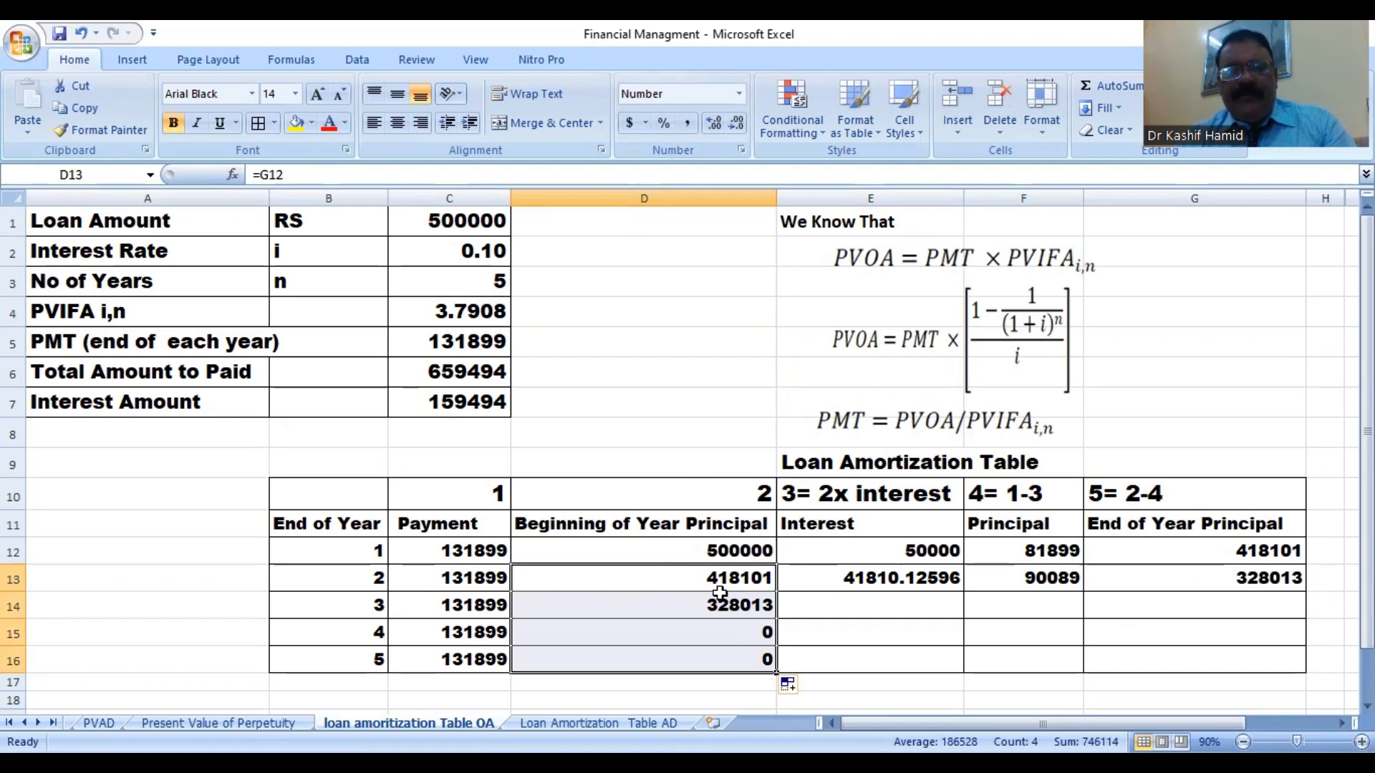
Fill the Interest formula from E13 alone down to E16.
click(929, 581)
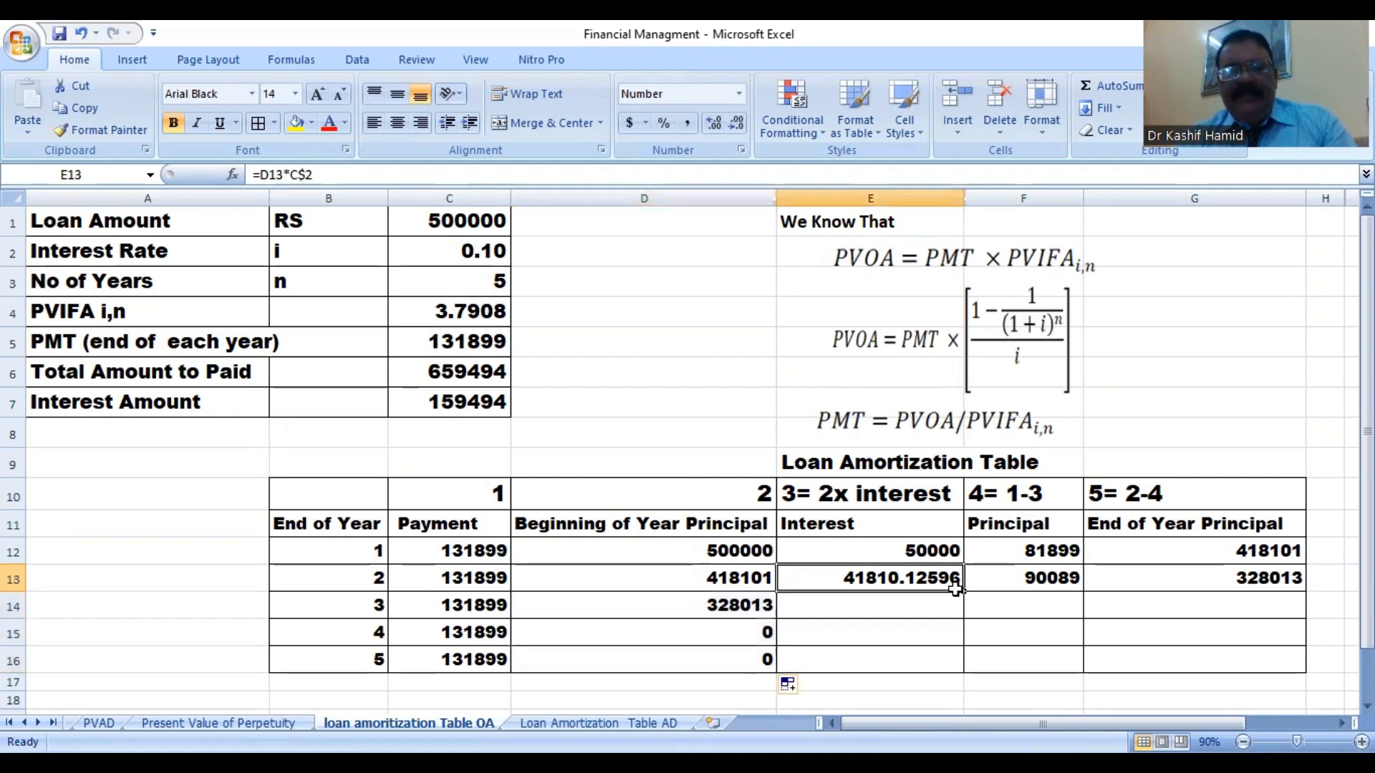
drag(961, 586, 961, 641)
click(950, 582)
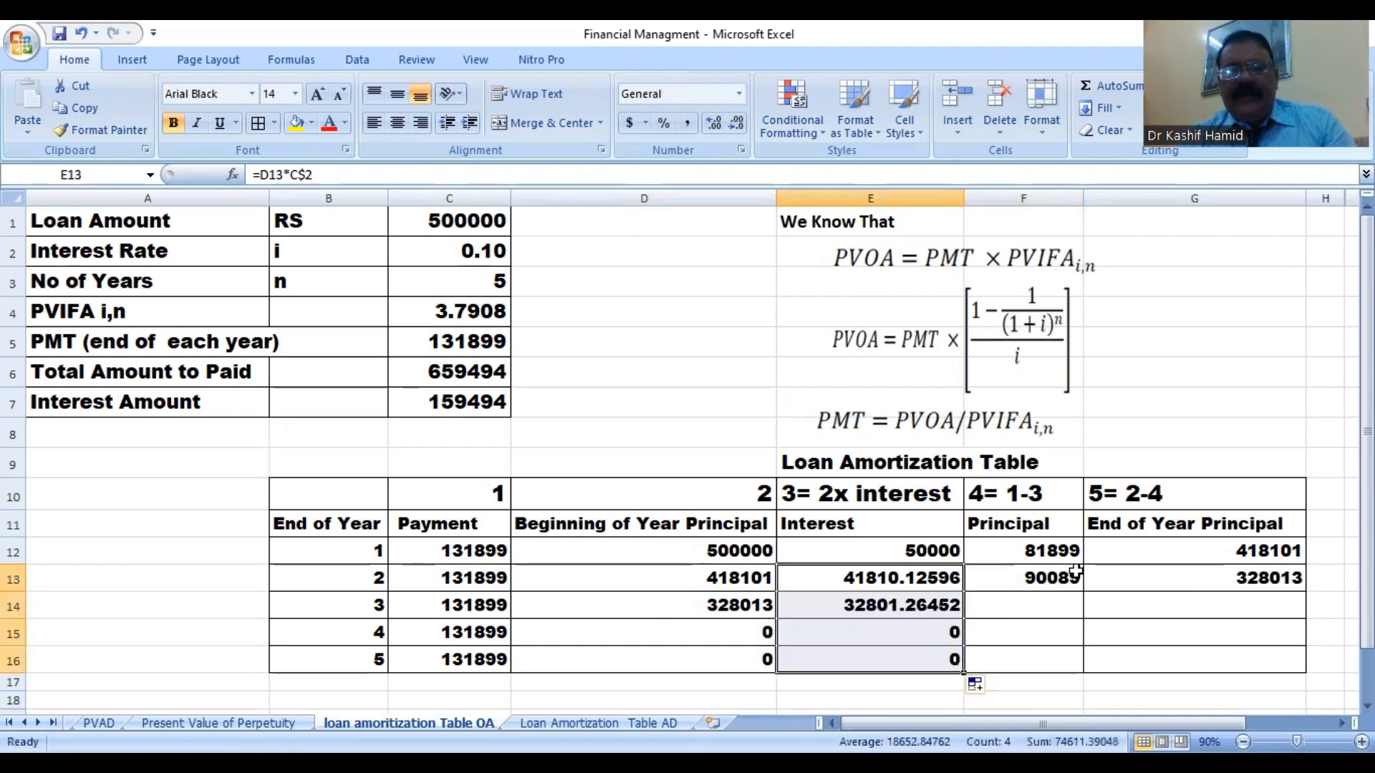
Fill the Principal formula from F13 down to F16 and the End of Year Principal formula from G13 down to G16.
click(1072, 576)
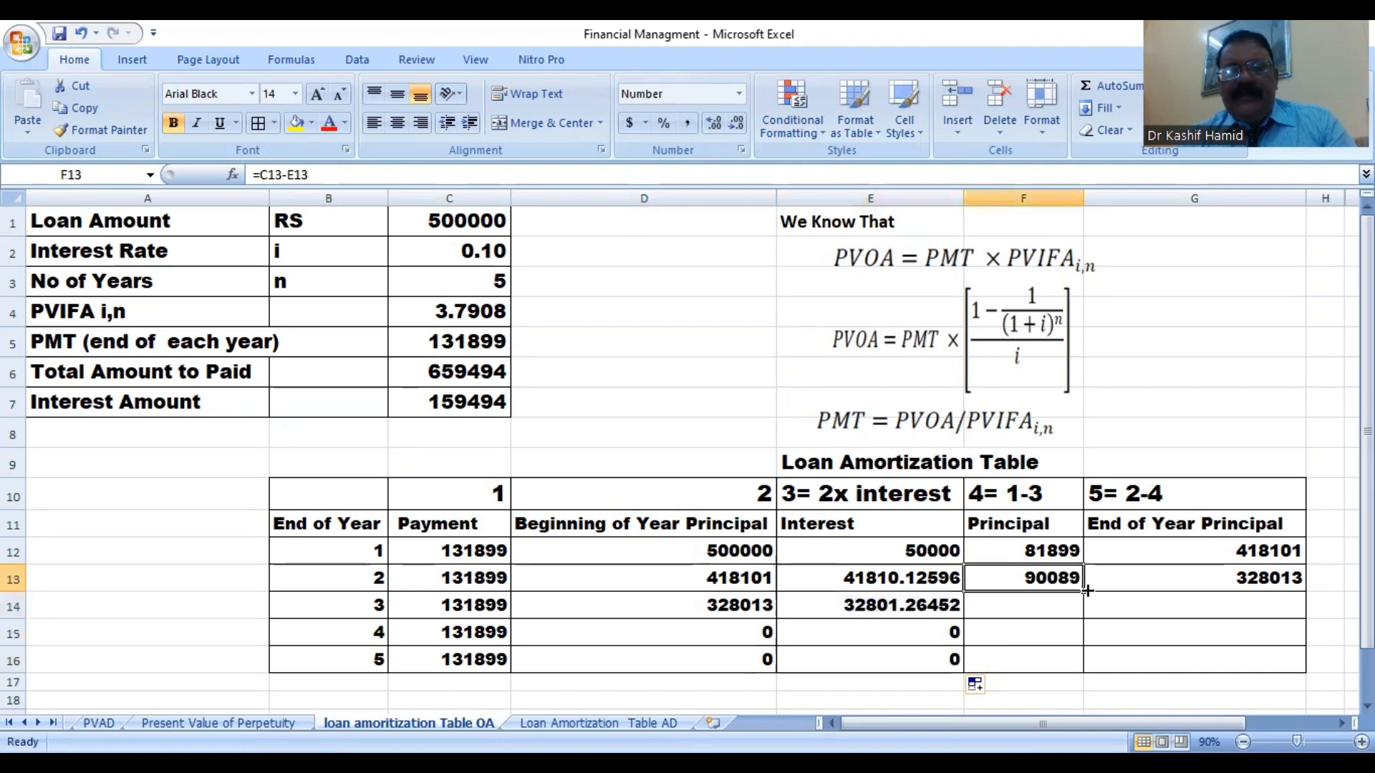
drag(1087, 590, 1087, 674)
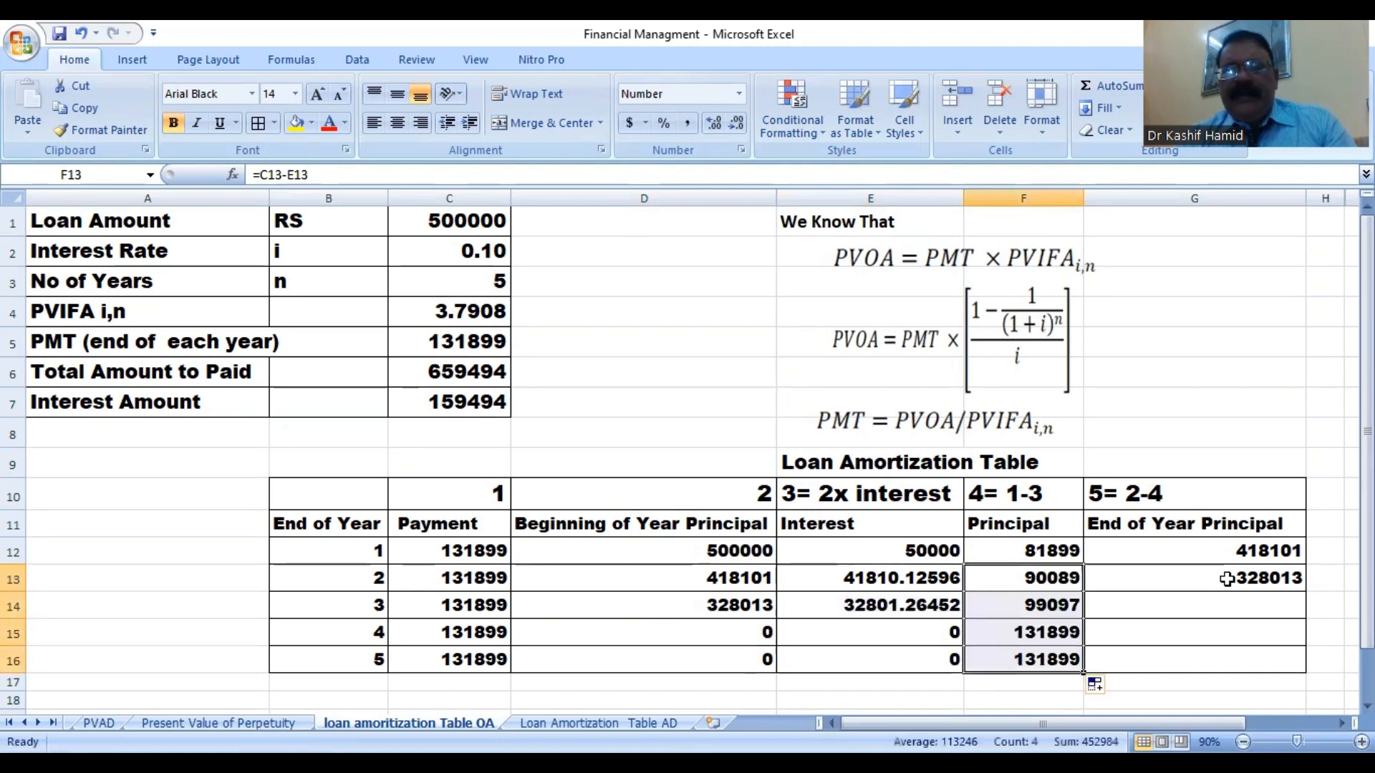
click(1218, 578)
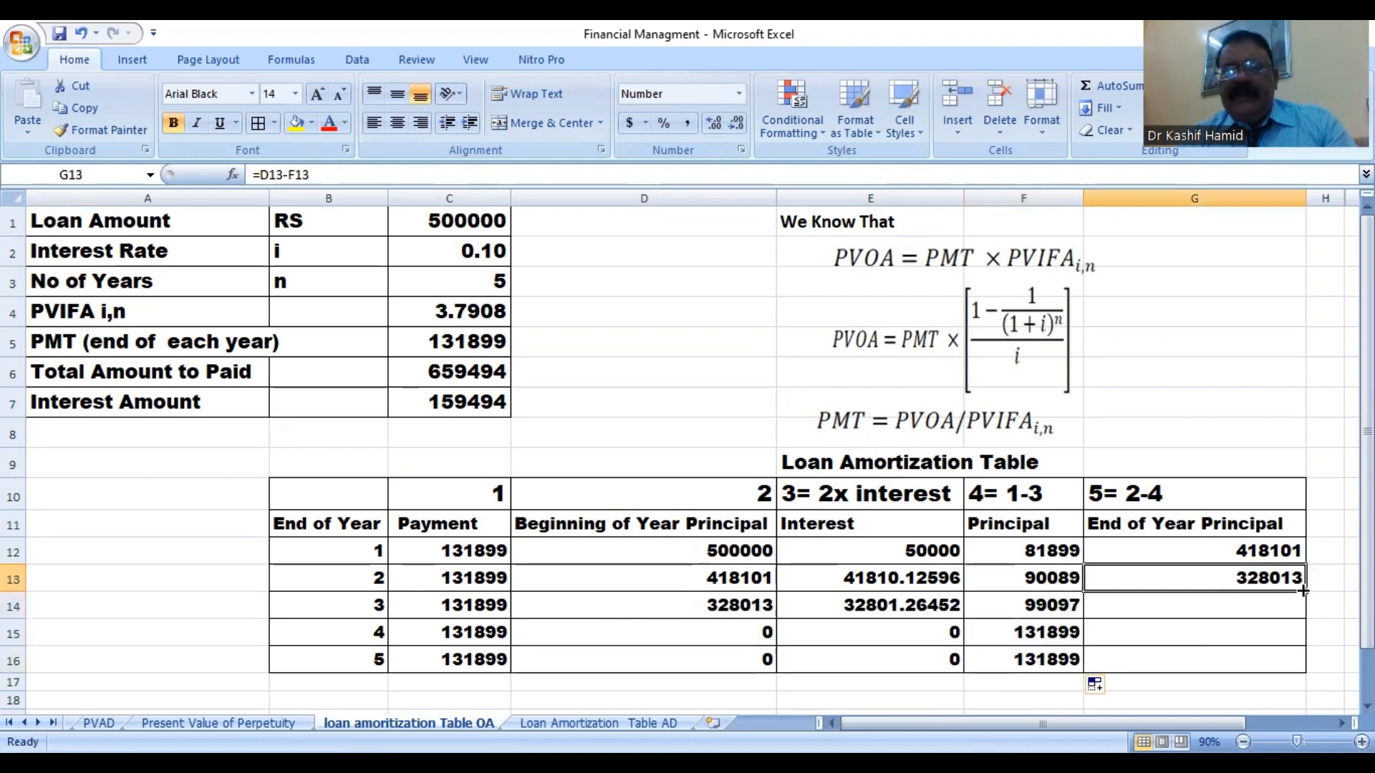
drag(1305, 591, 1306, 673)
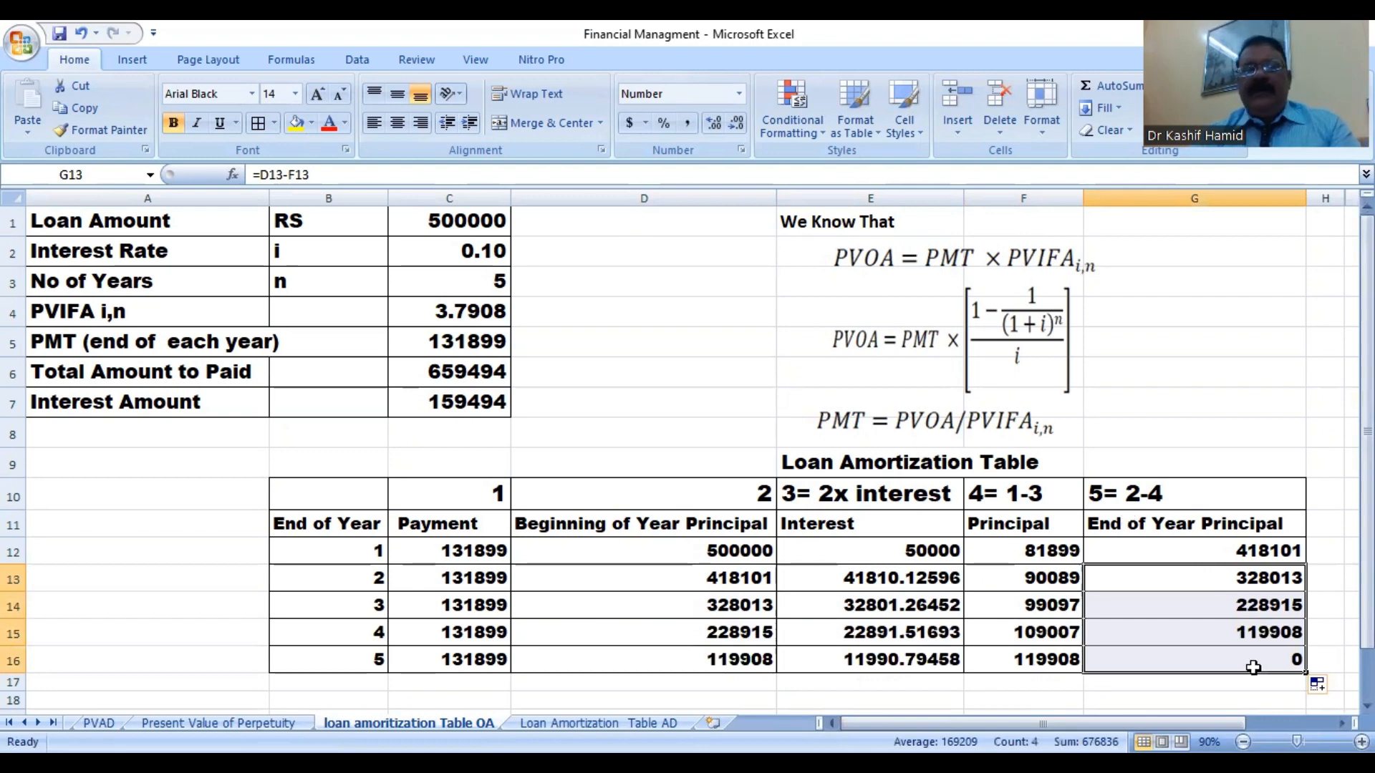
Sum the Principal values F12:F16 into F17 with AutoSum.
drag(1036, 555, 1033, 636)
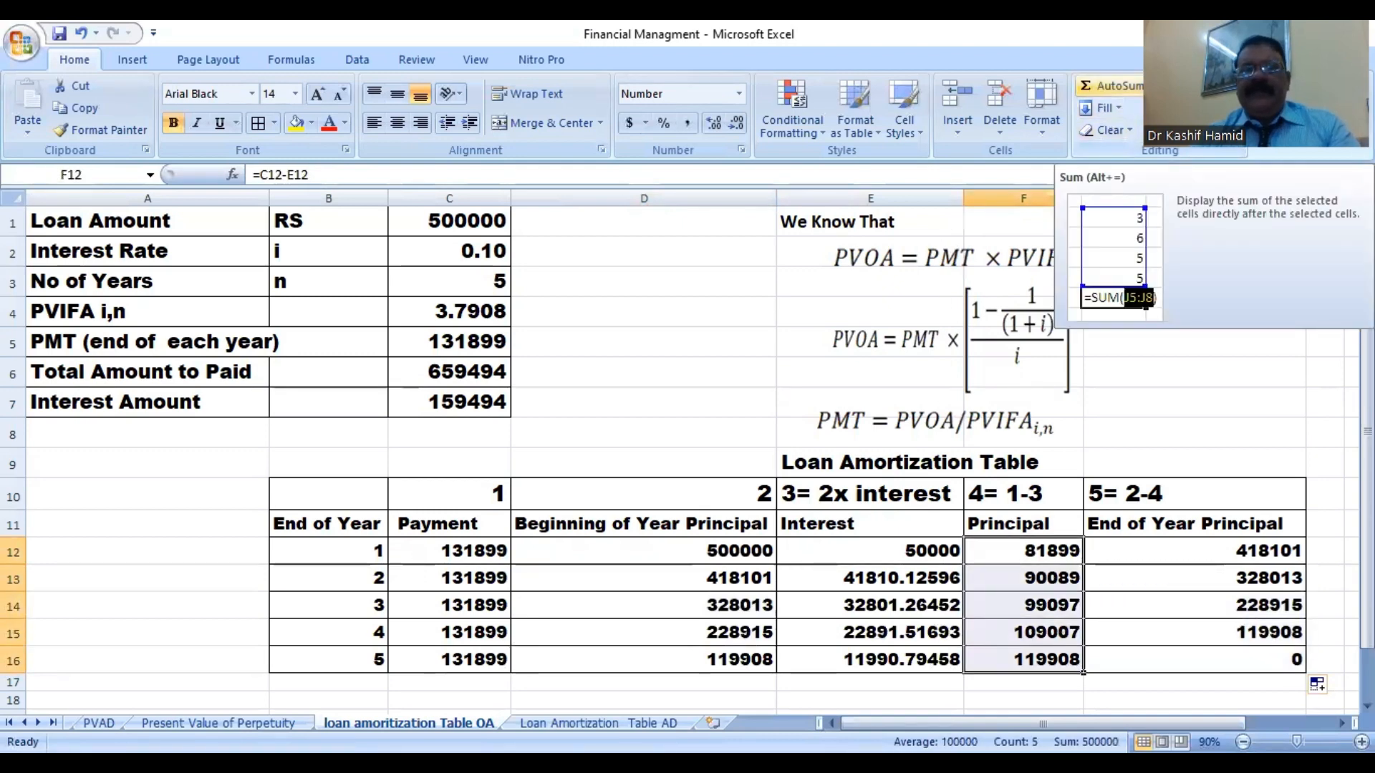
click(1110, 85)
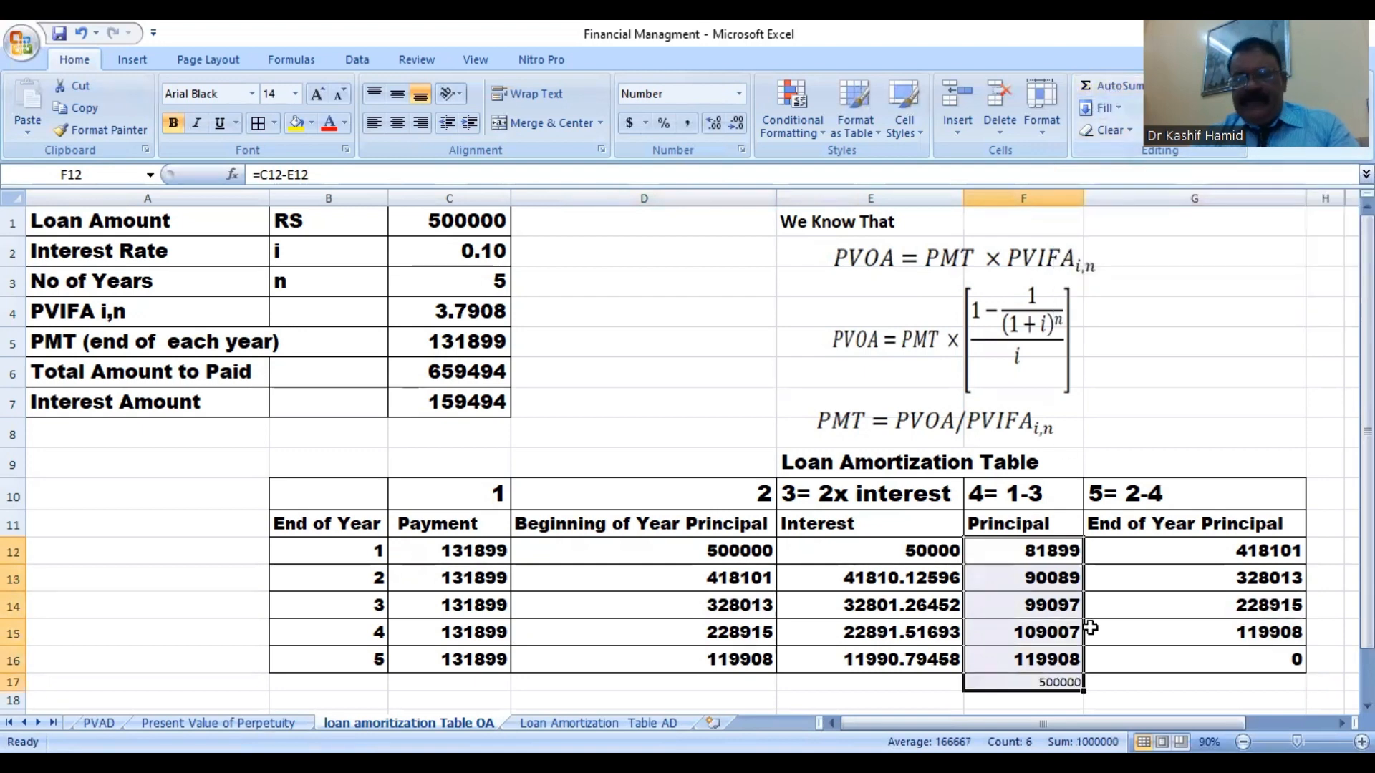
click(1102, 700)
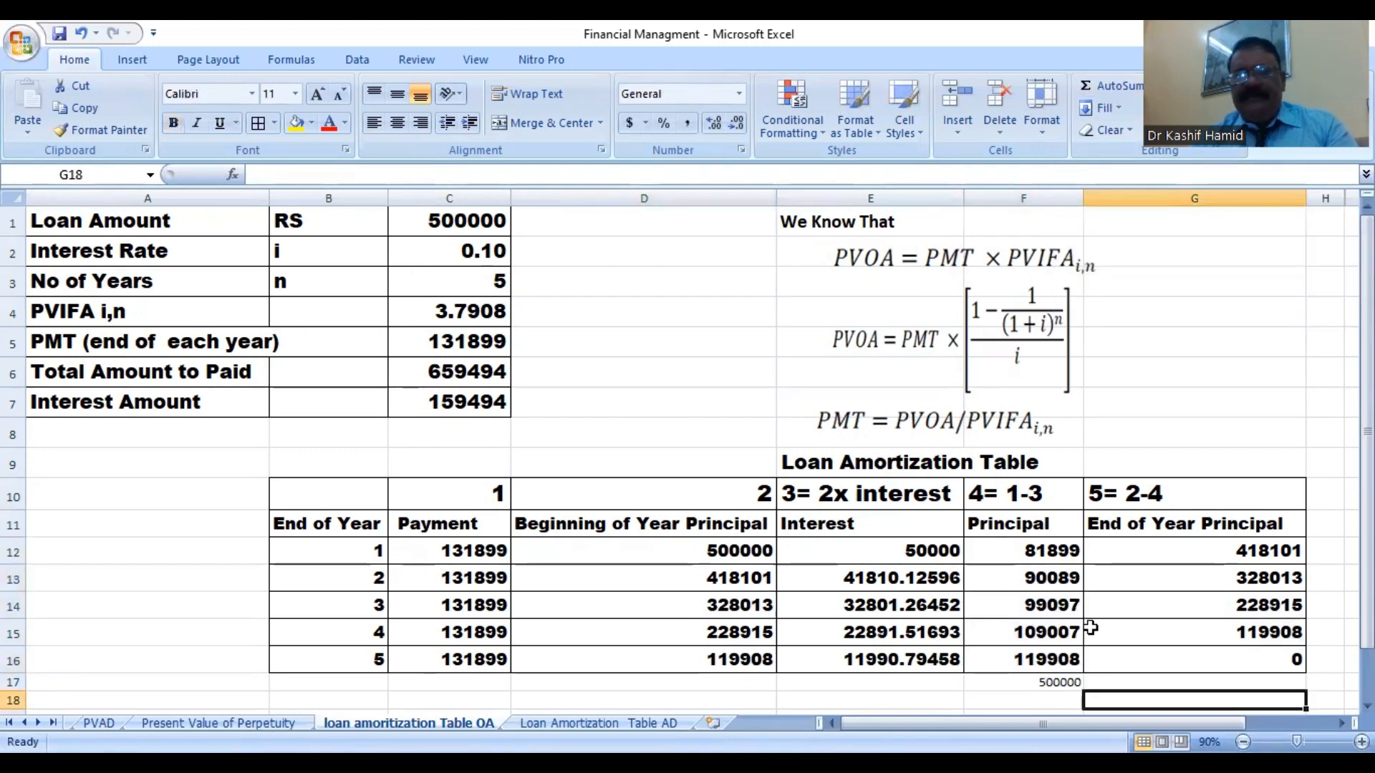
Format the totals cells E17:F17 in Arial Black, size 14.
drag(870, 682, 1024, 681)
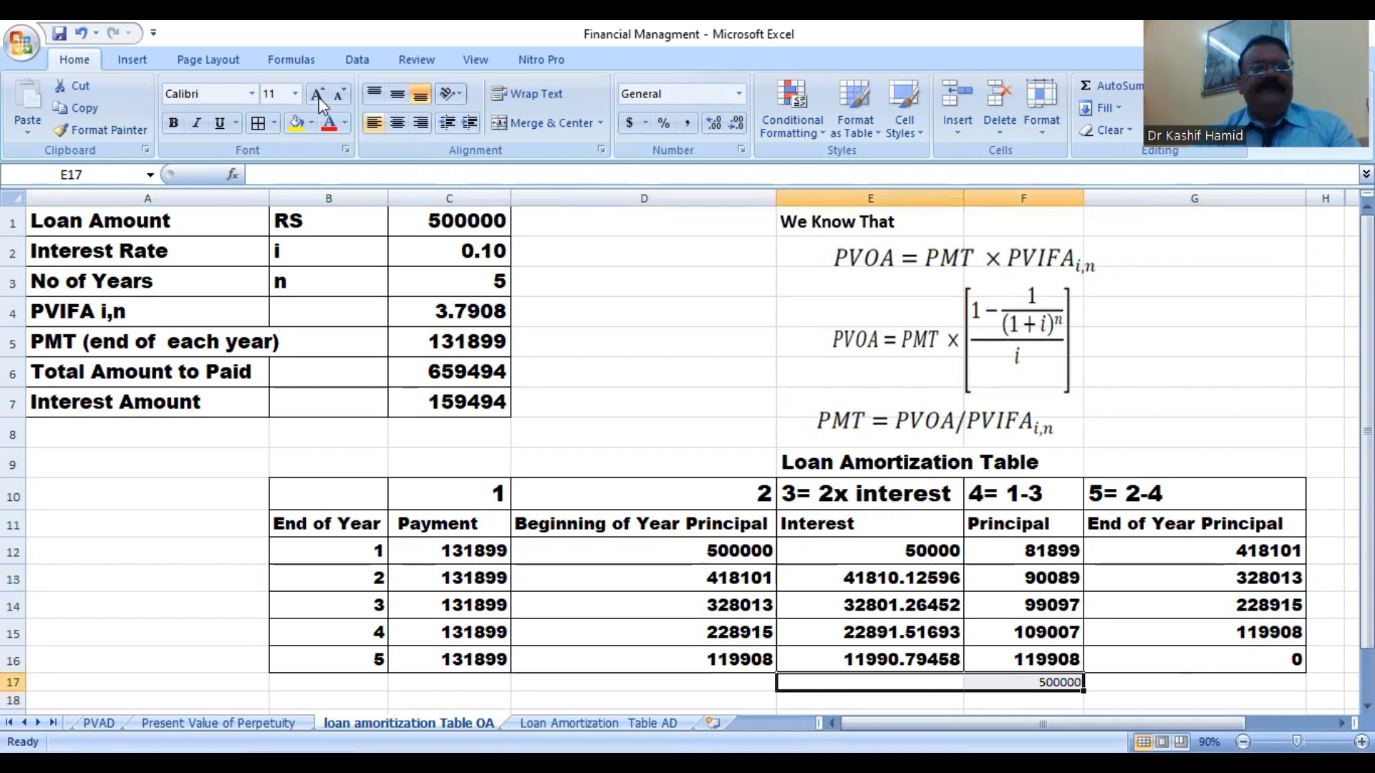
click(253, 95)
click(234, 282)
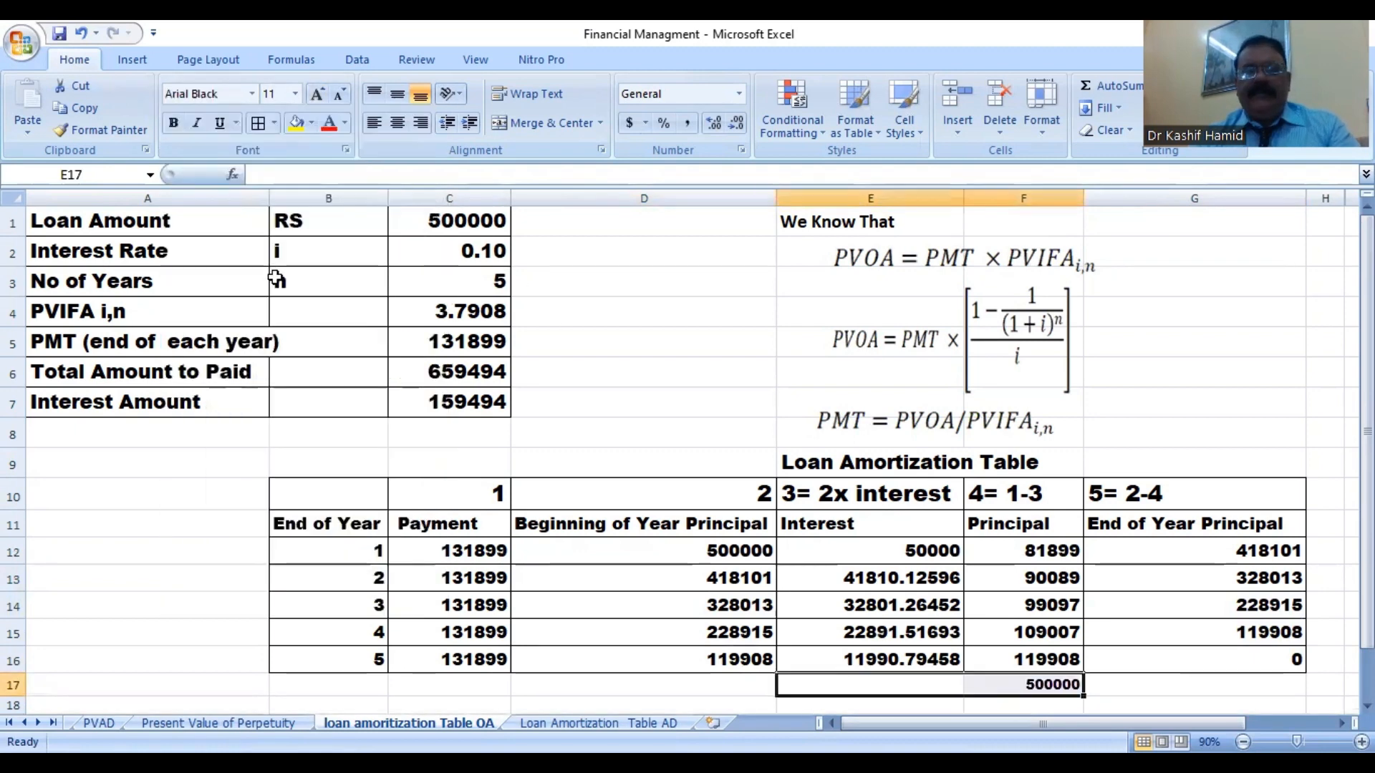
click(297, 97)
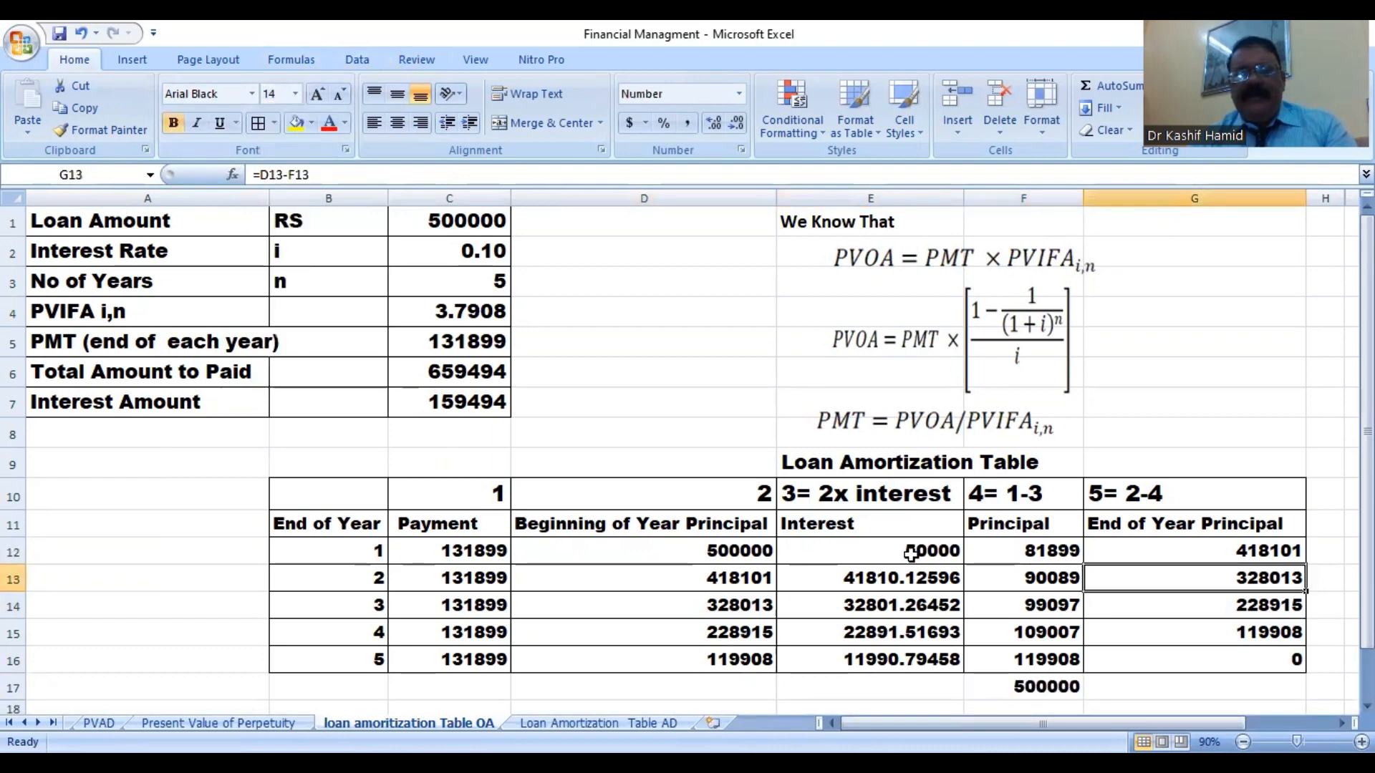
Sum the Interest values E12:E16 into E17 with AutoSum.
drag(911, 553, 908, 660)
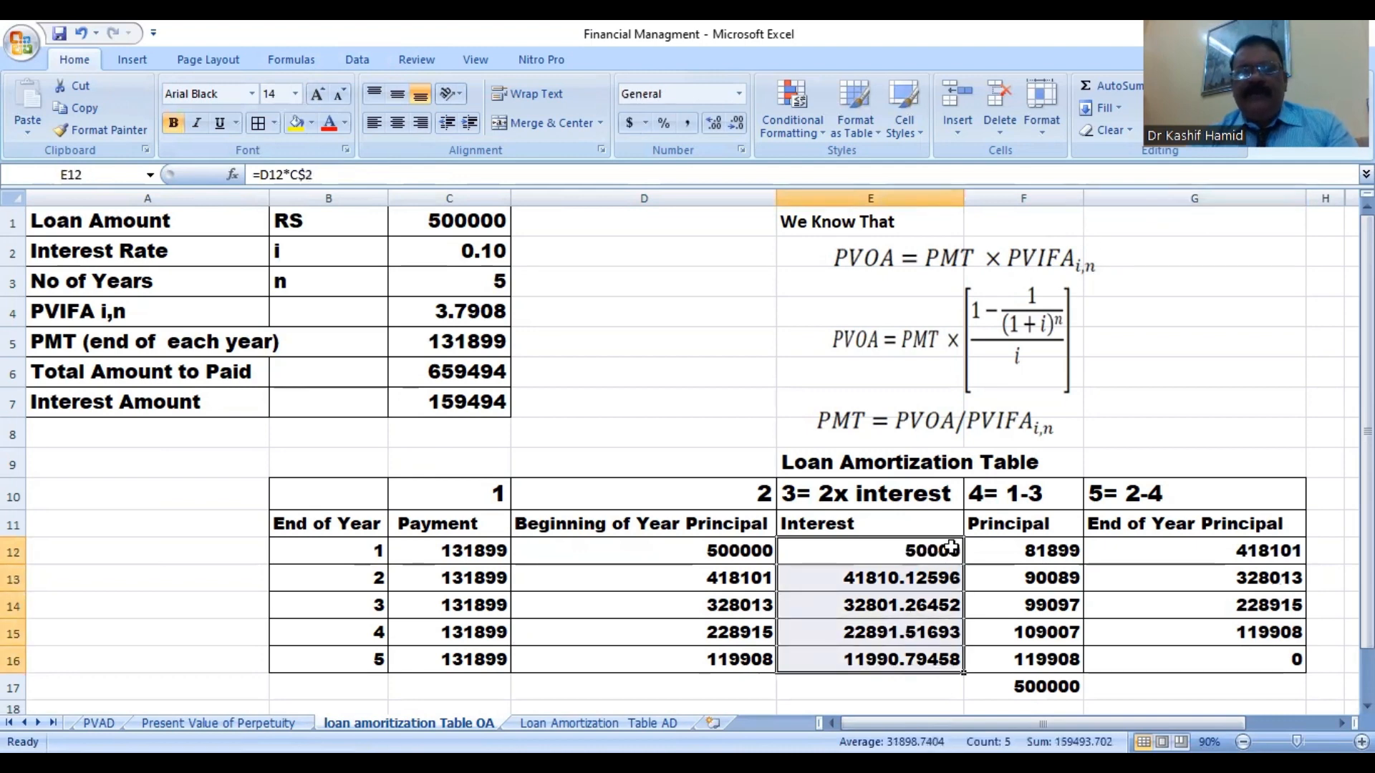
click(1121, 88)
click(1035, 548)
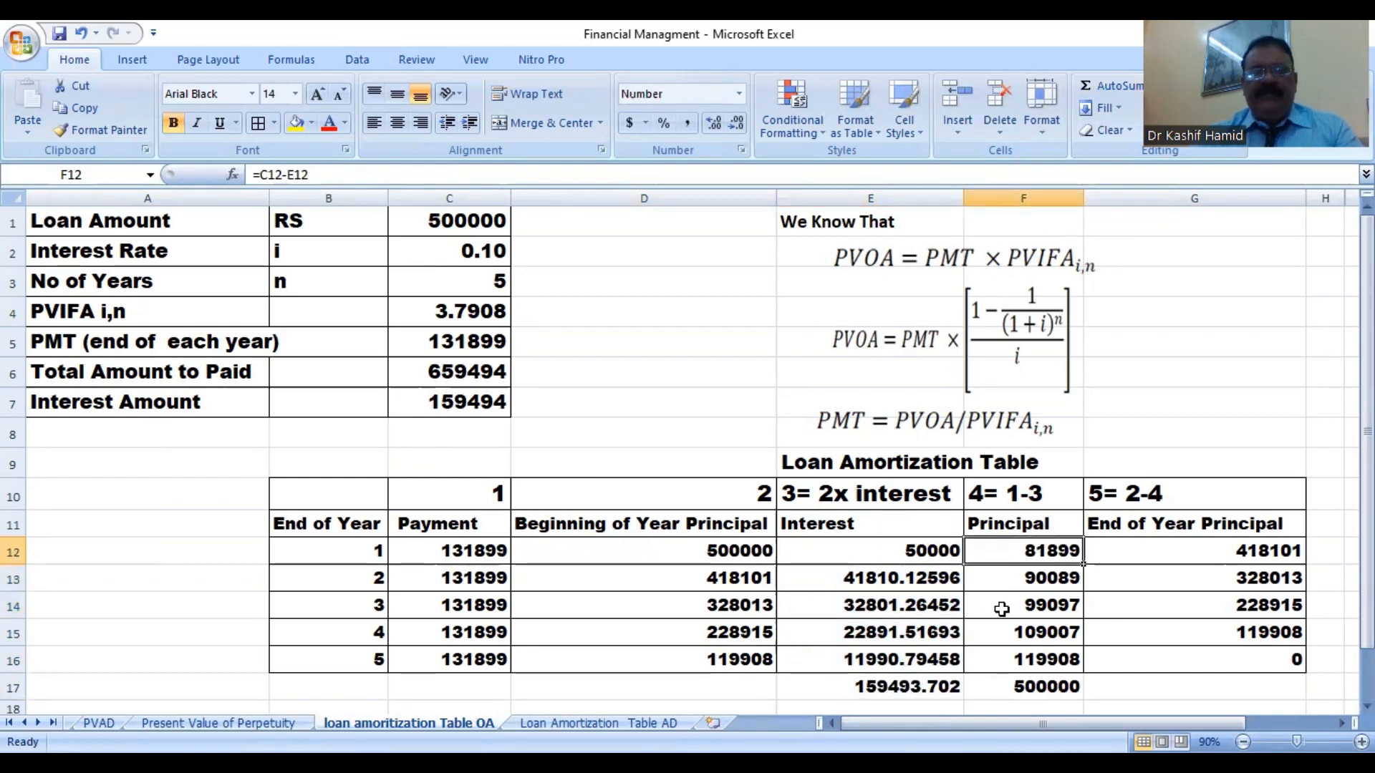
Format the Interest values E12:E16 with the Number category and 2 decimal places.
drag(870, 555, 894, 636)
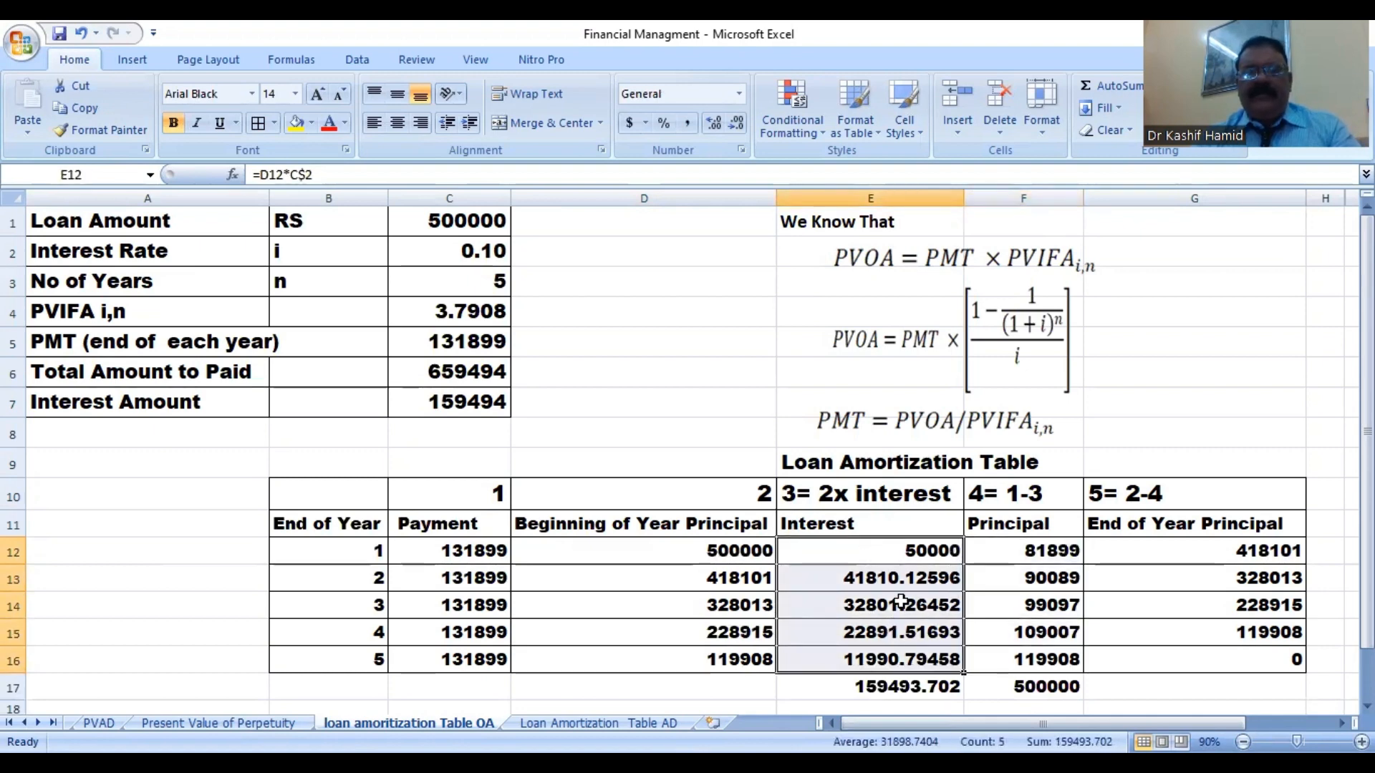
right_click(904, 608)
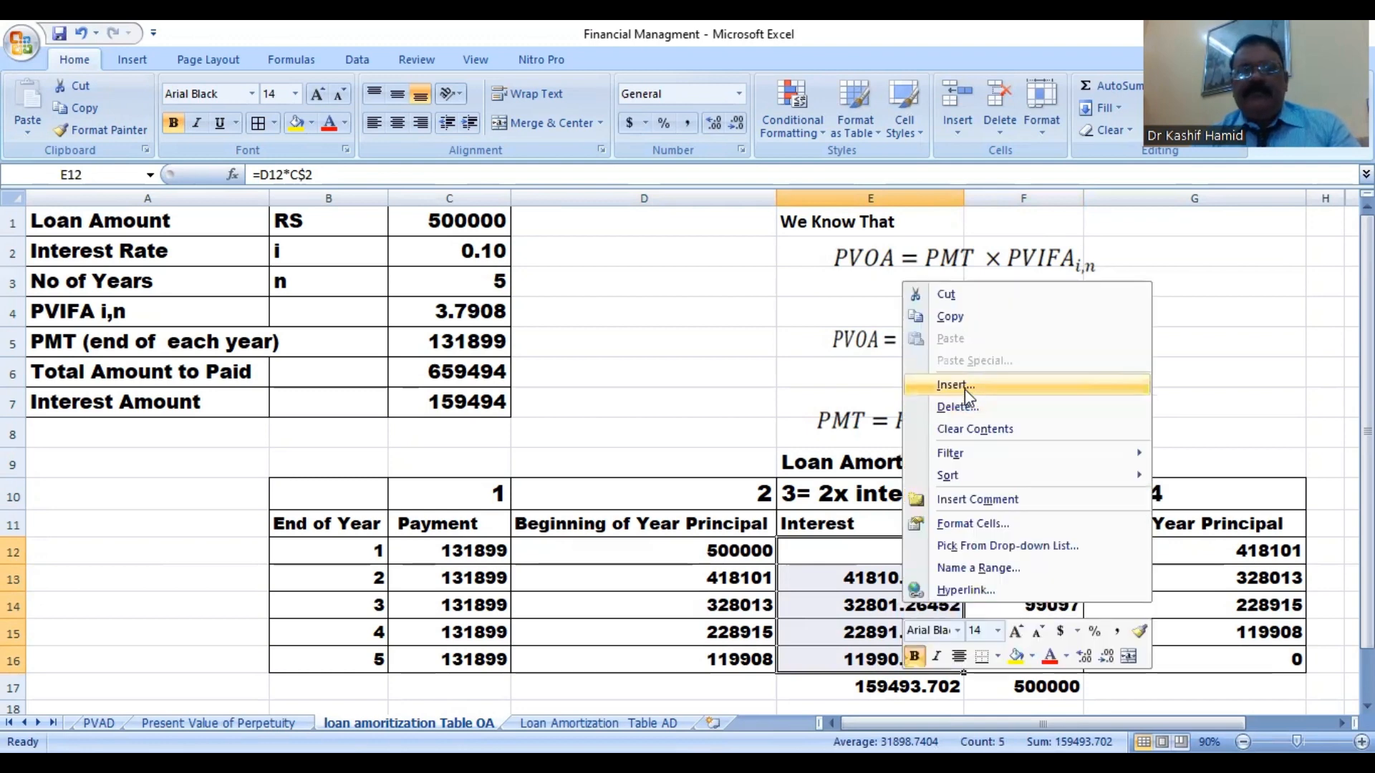
click(962, 527)
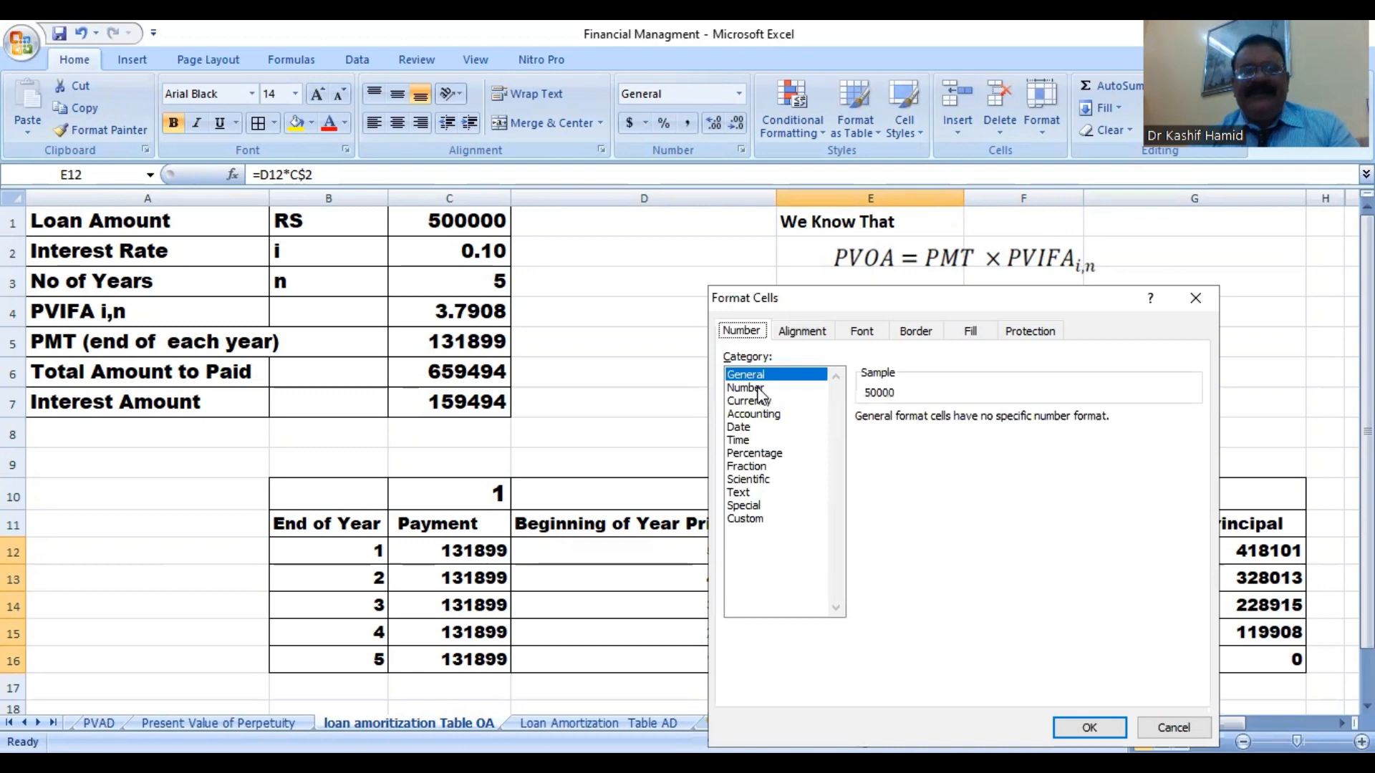
click(758, 388)
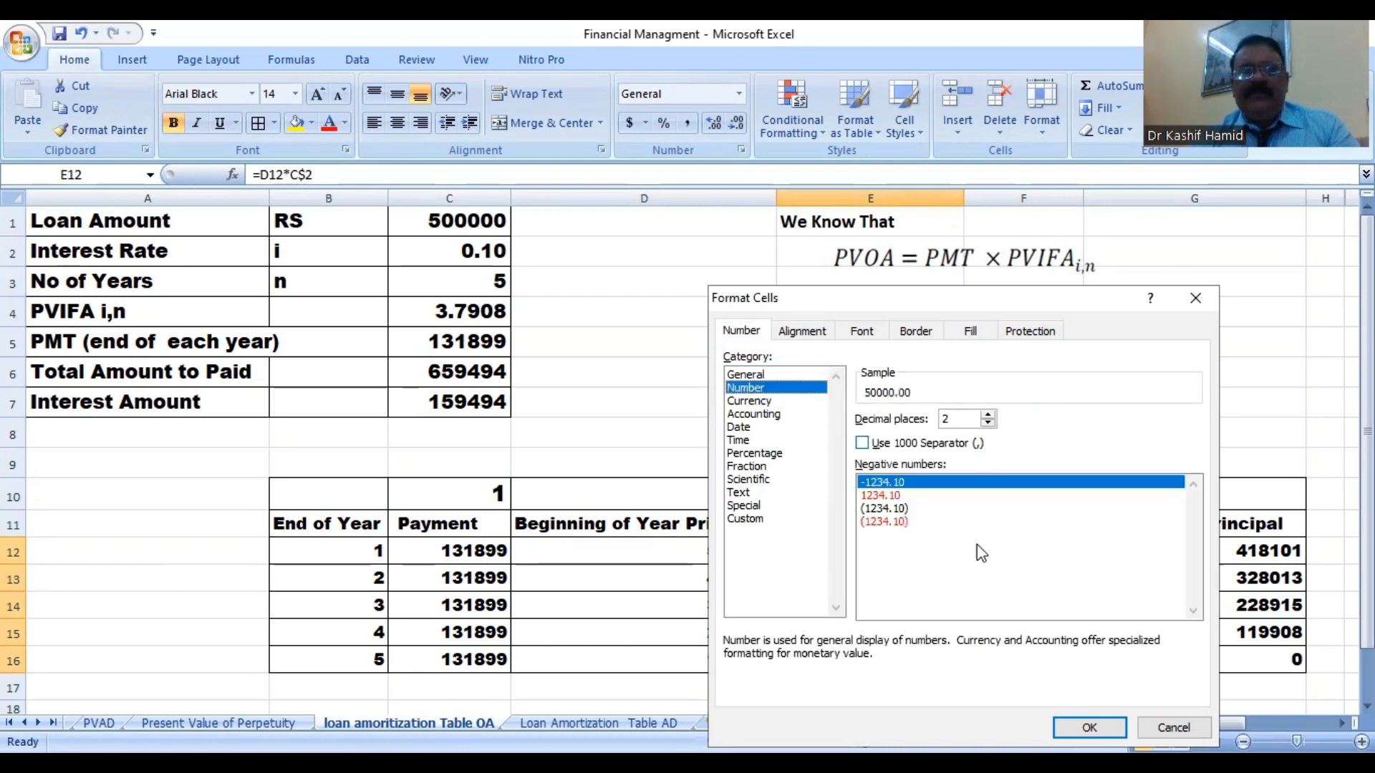
click(1090, 728)
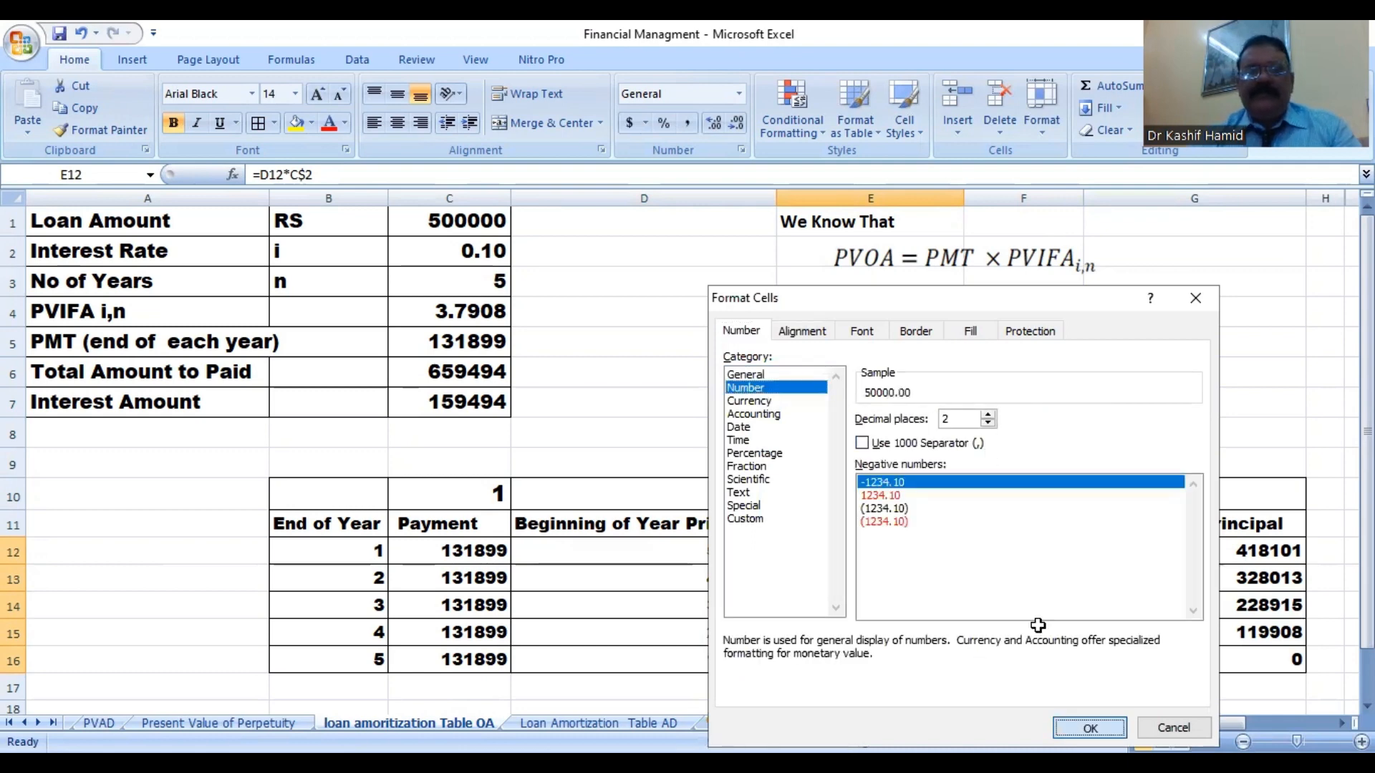
click(975, 605)
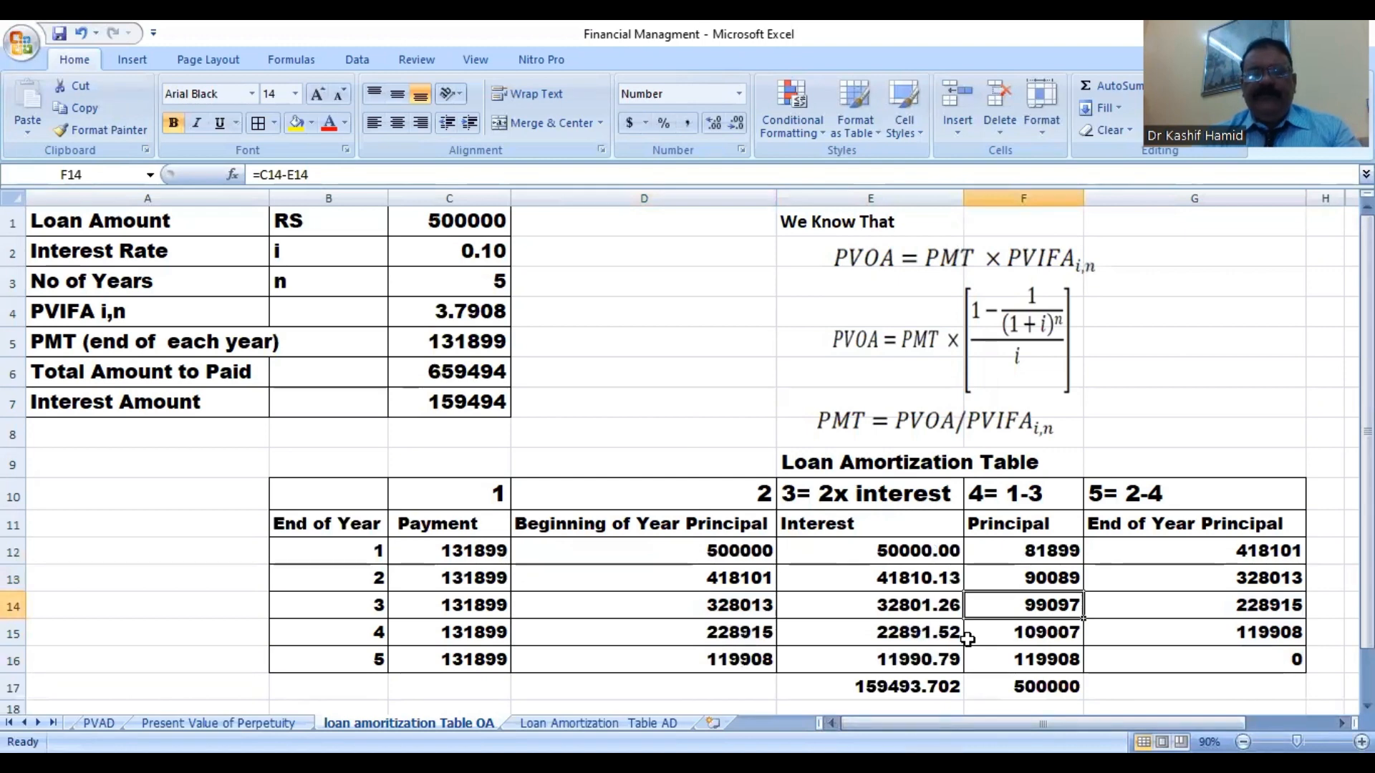
Reduce the Interest values E12:E16 to 0 decimal places.
drag(904, 562, 917, 659)
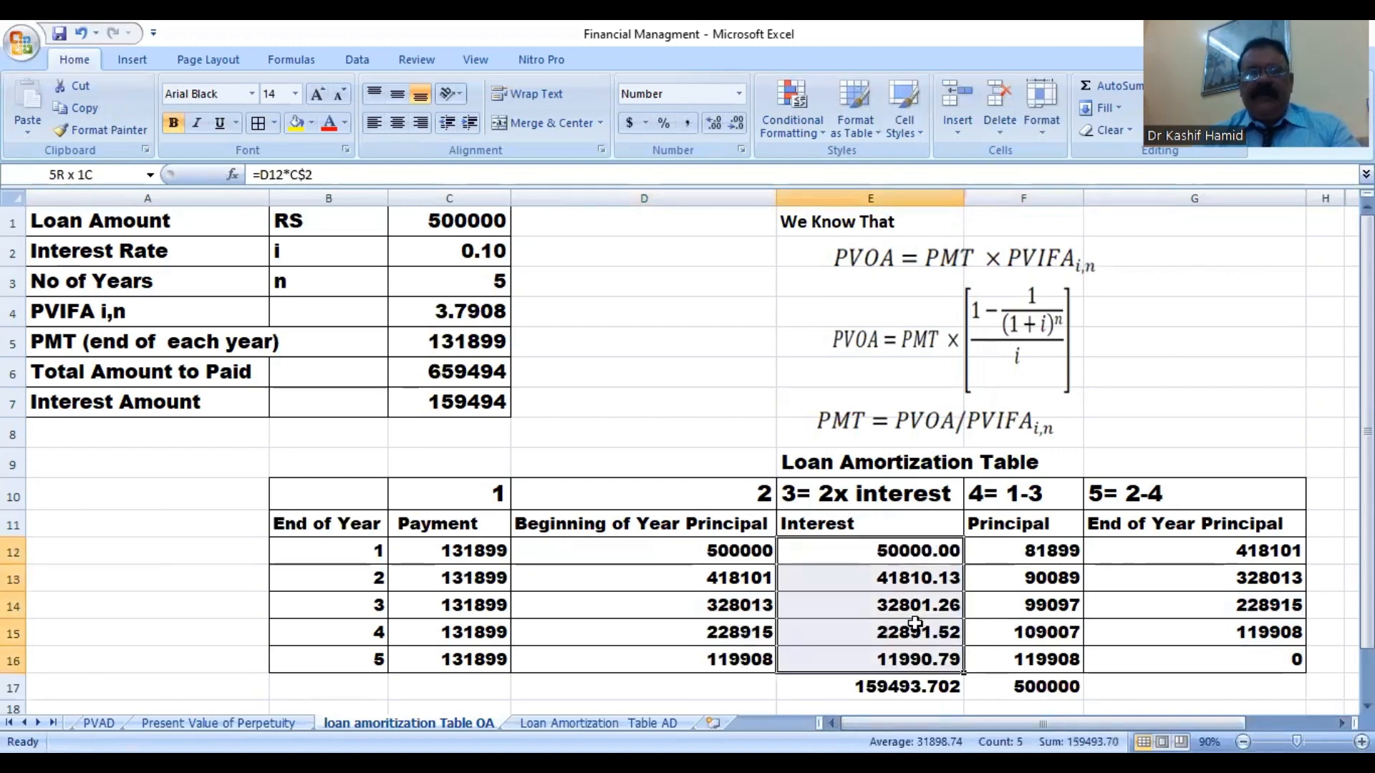
right_click(886, 560)
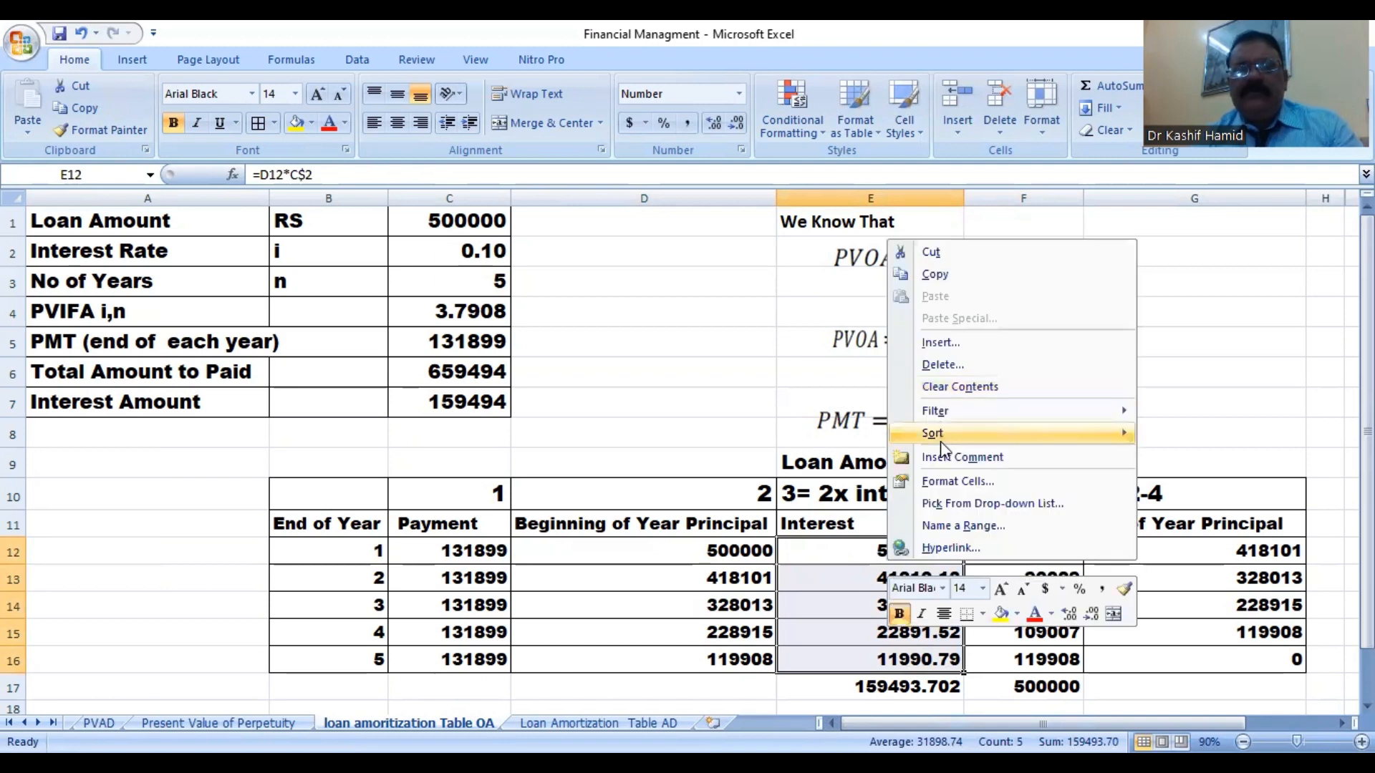
click(940, 482)
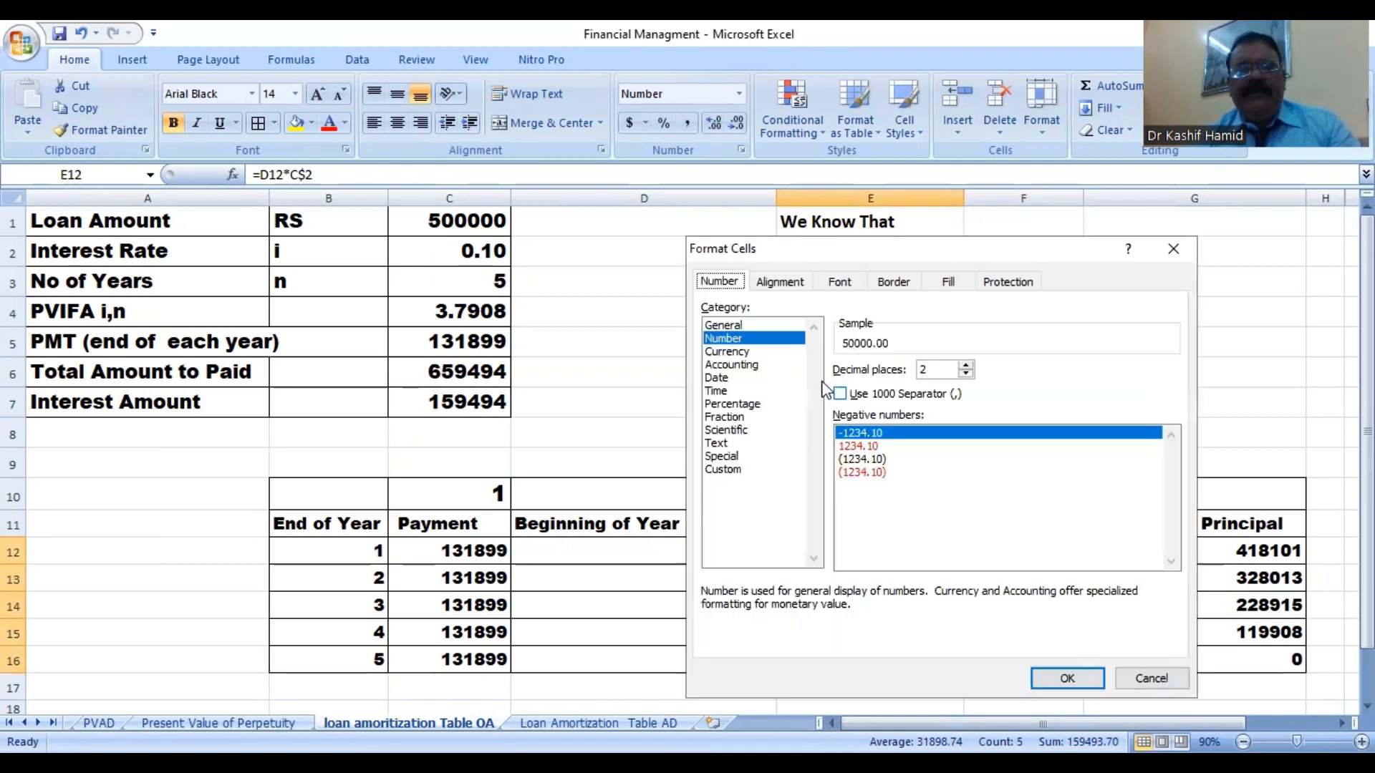
click(966, 374)
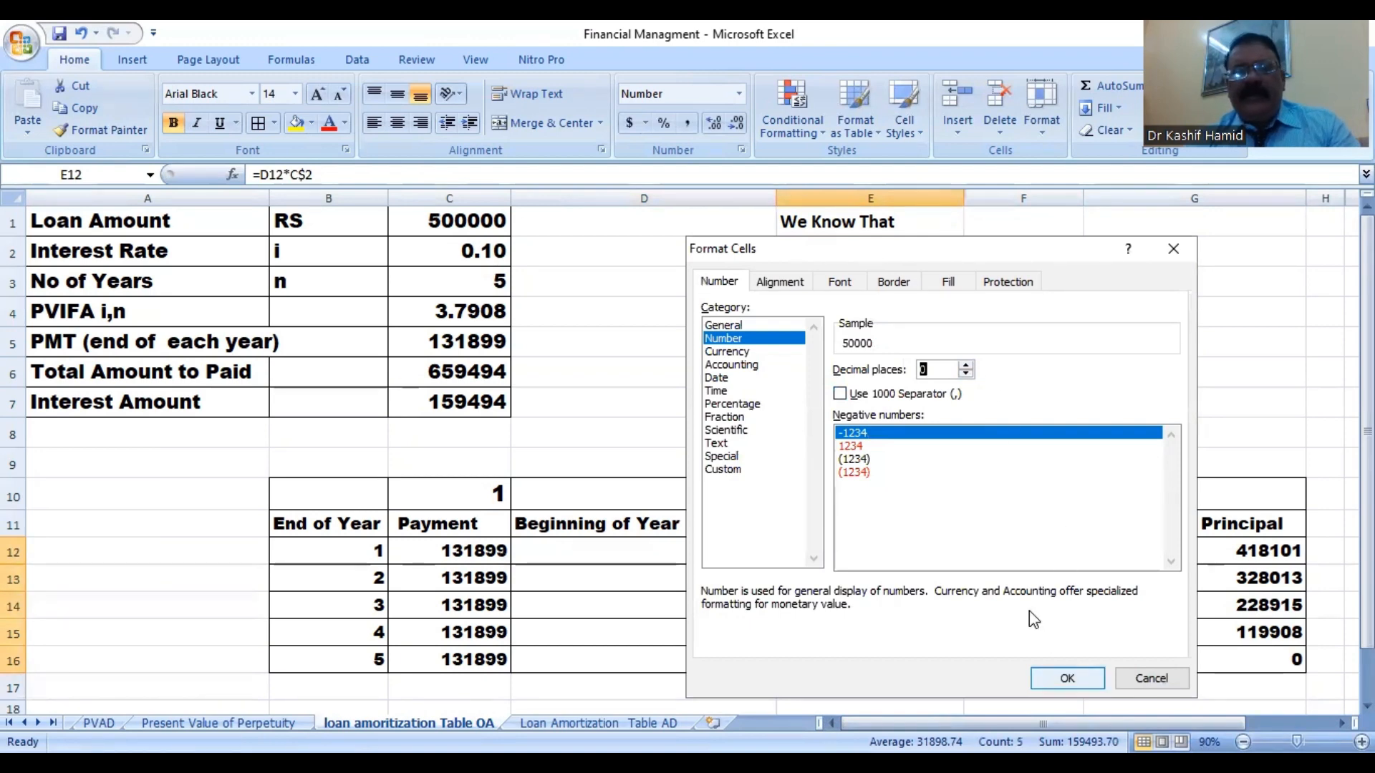
key(Return)
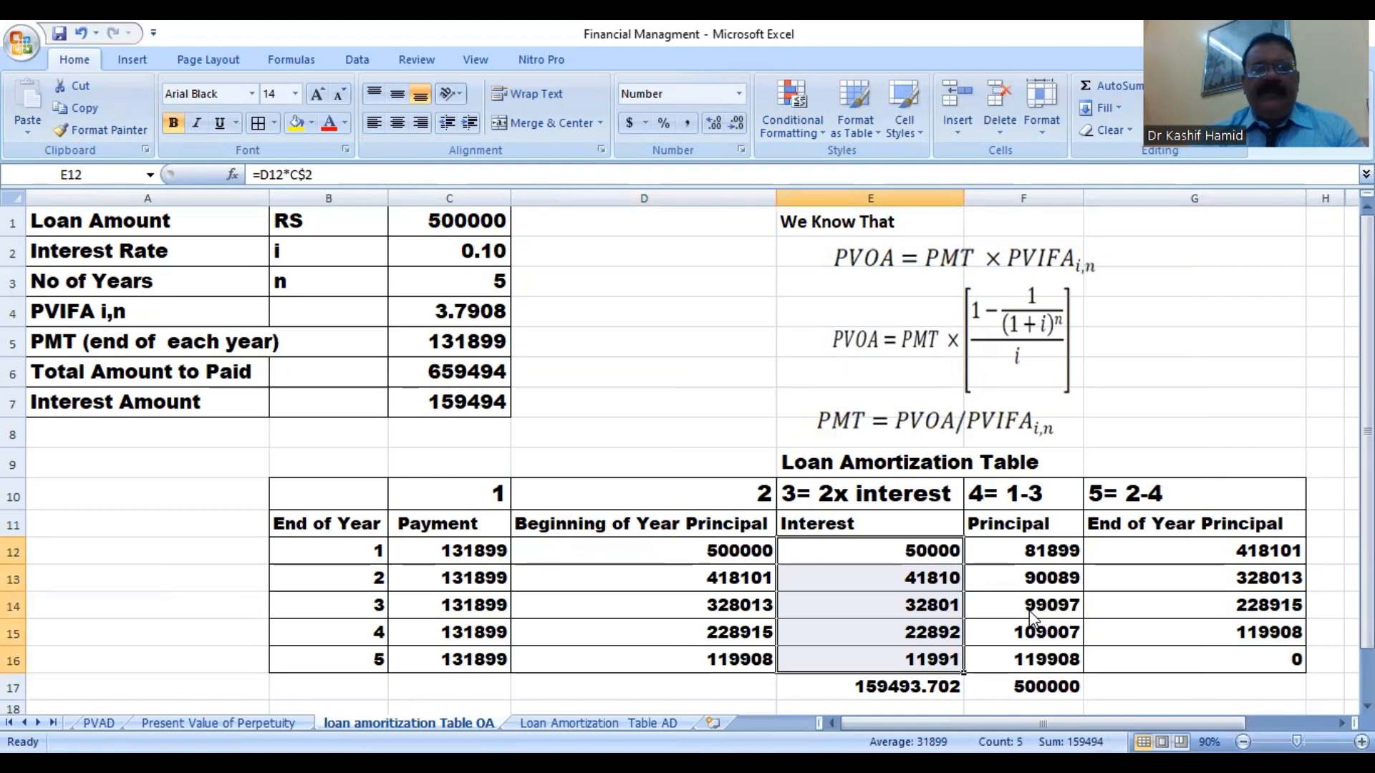
Format the Interest total in E17 with the Number category and 0 decimal places.
key(ctrl+Down)
key(shift+Right)
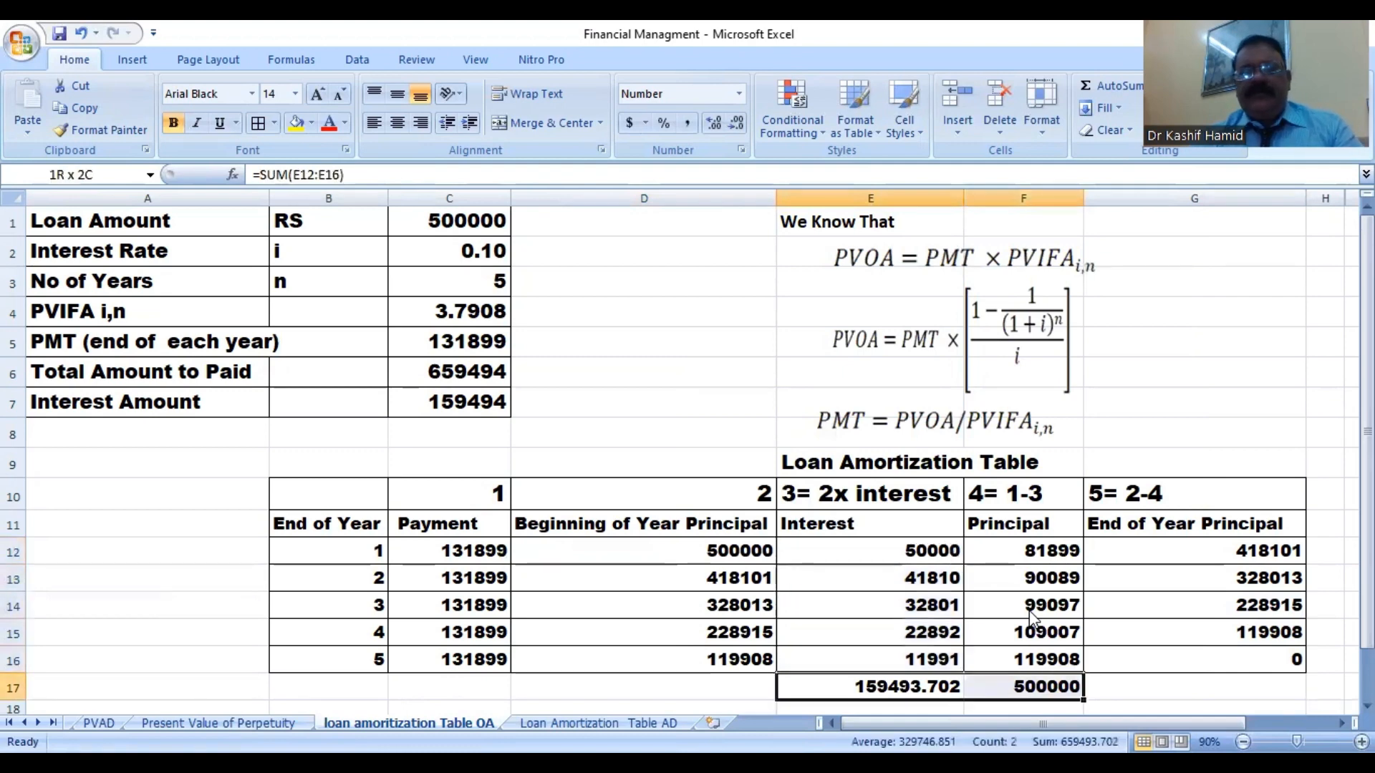
key(shift+Left)
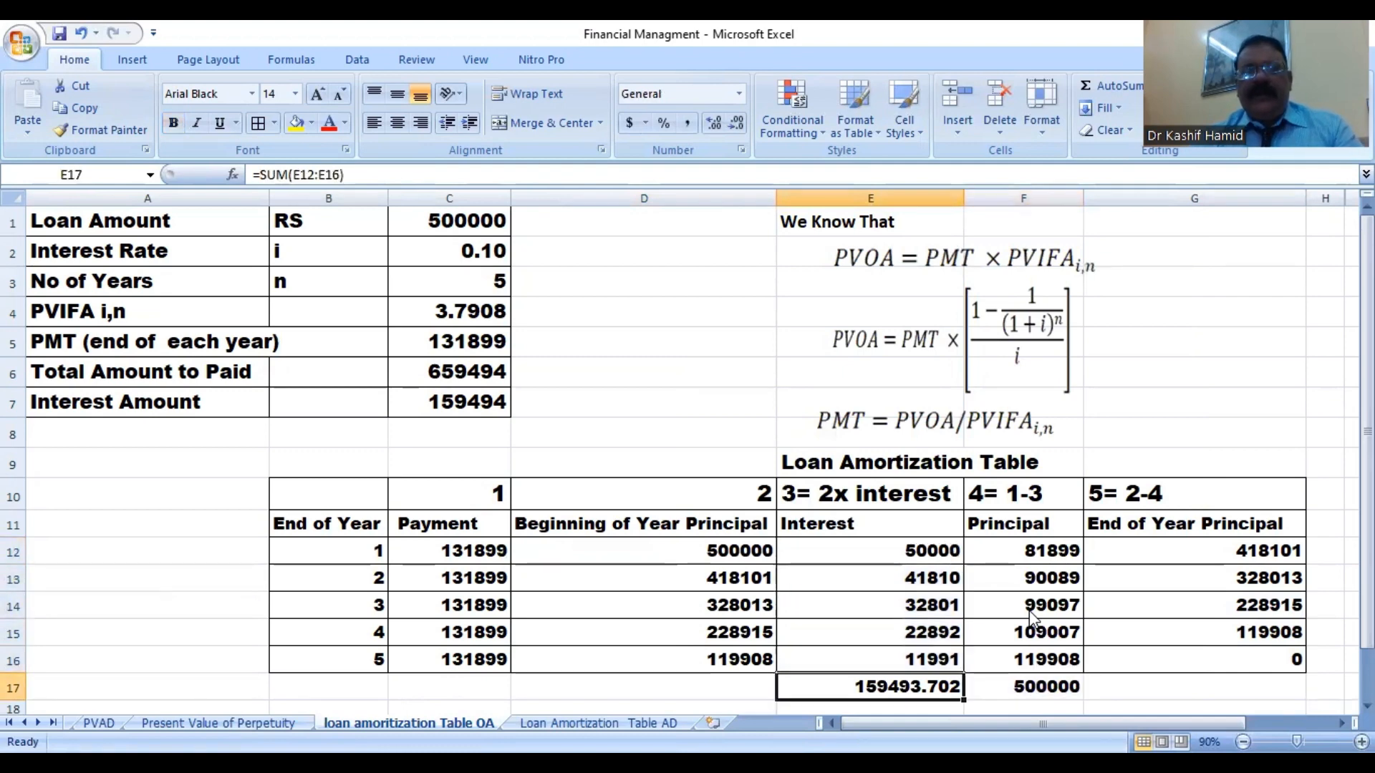
key(Menu)
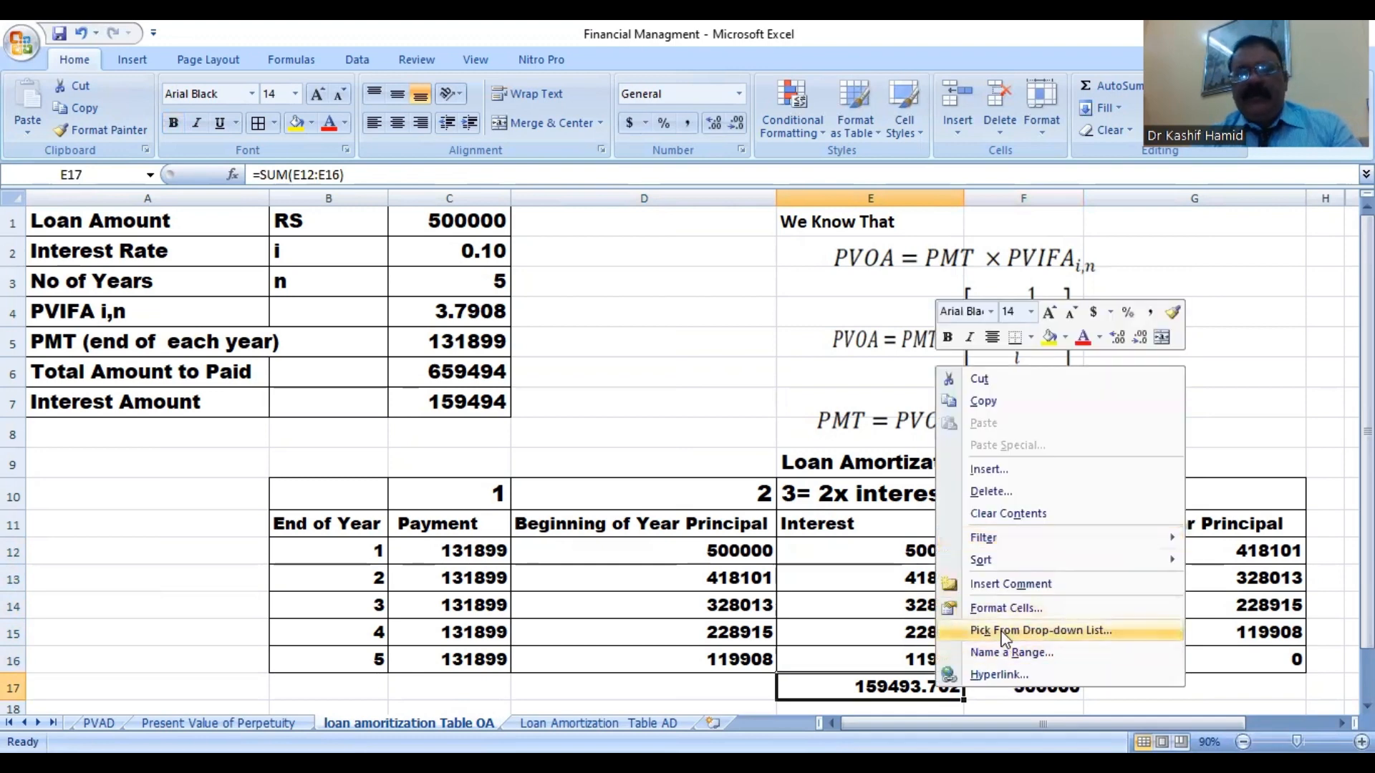
click(1001, 614)
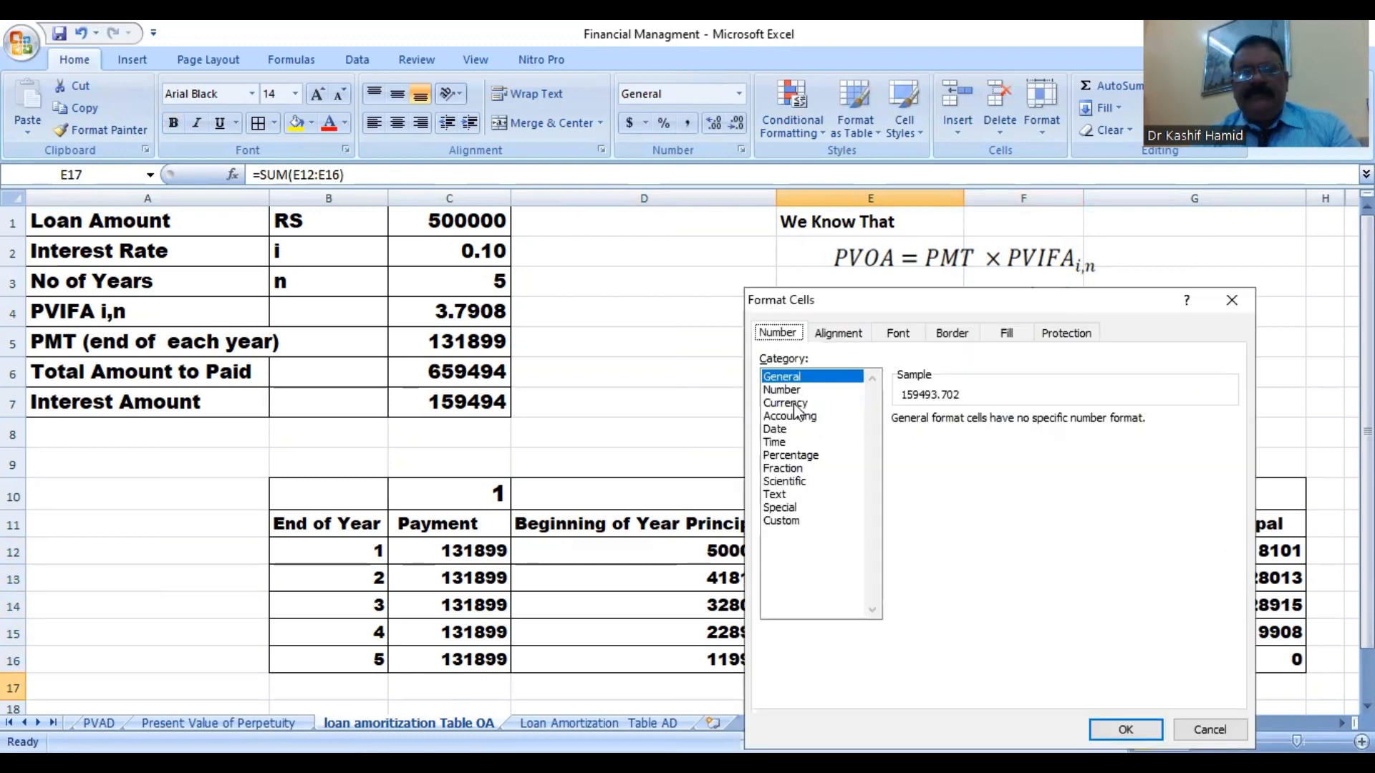
key(Down)
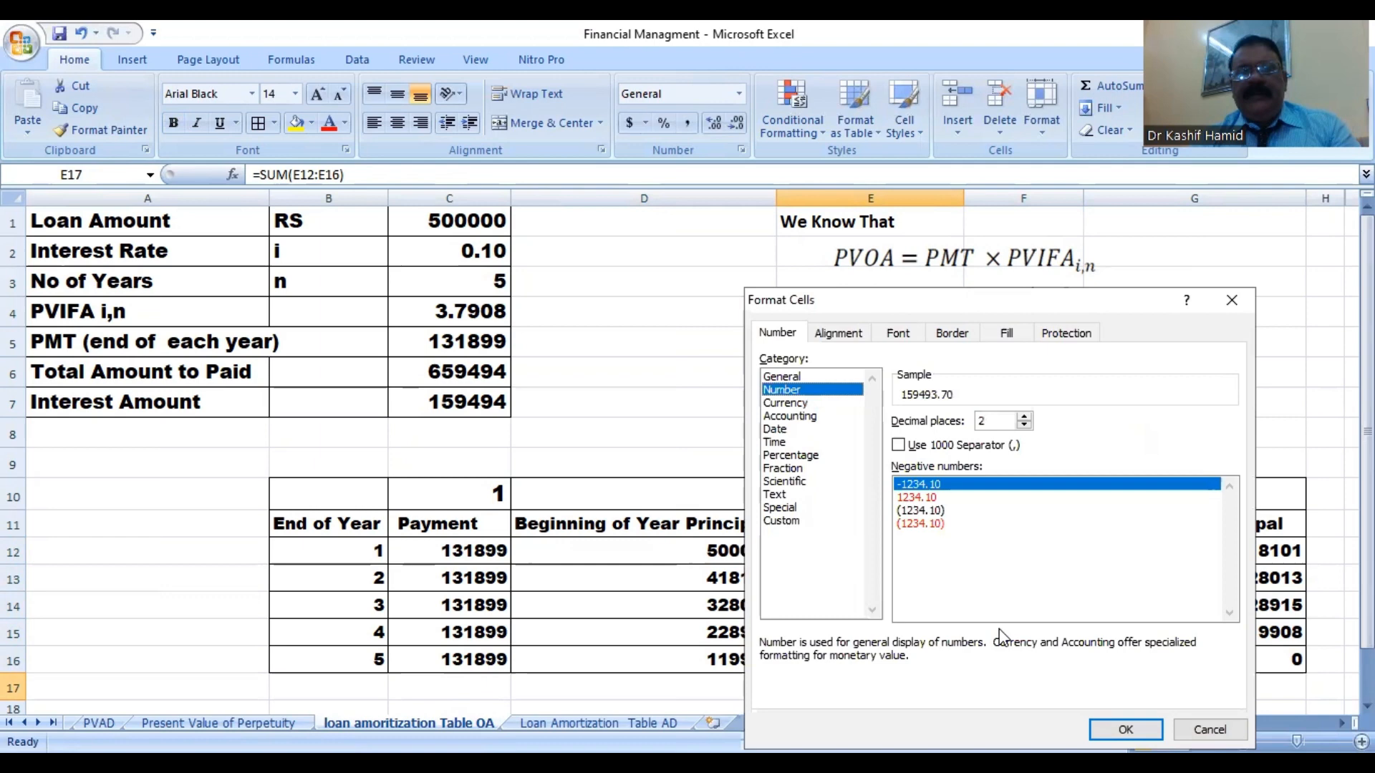
click(1024, 417)
click(1026, 418)
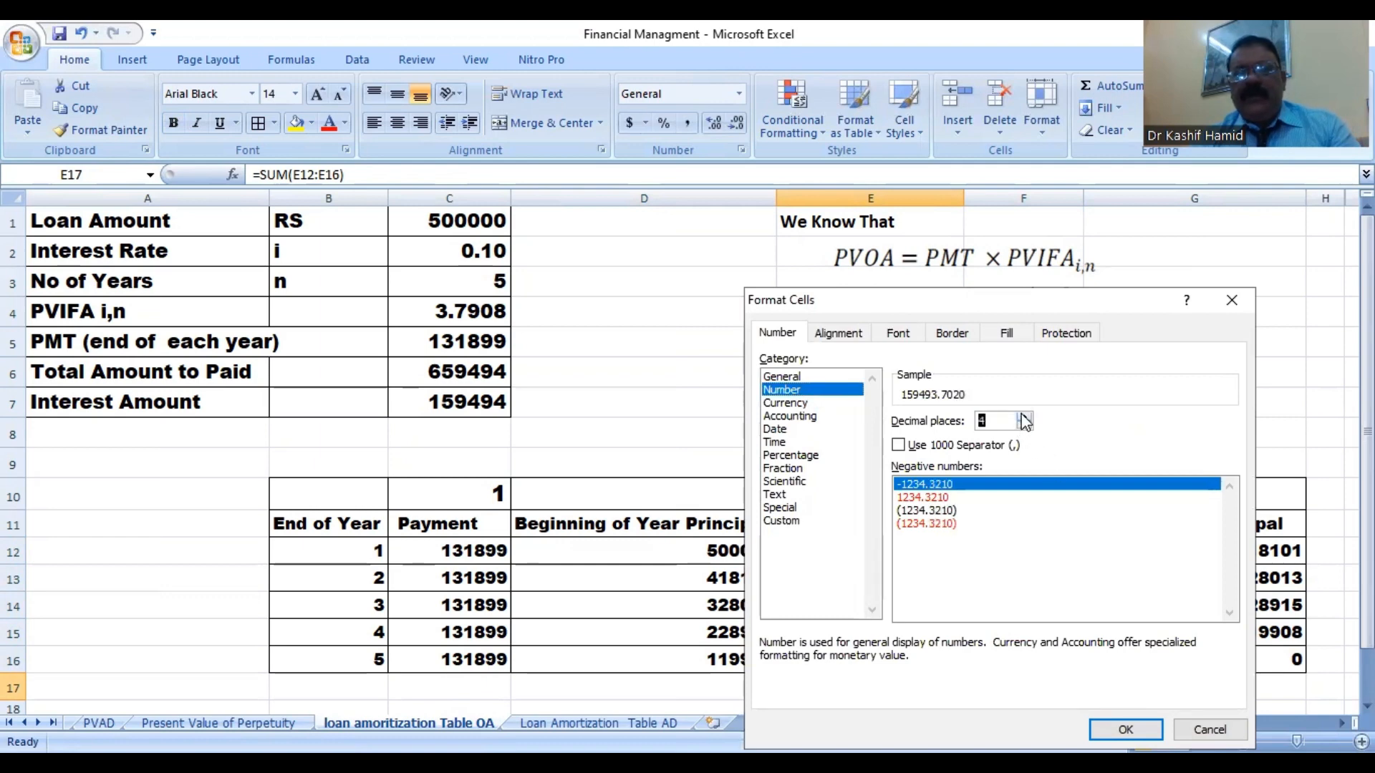
click(1025, 428)
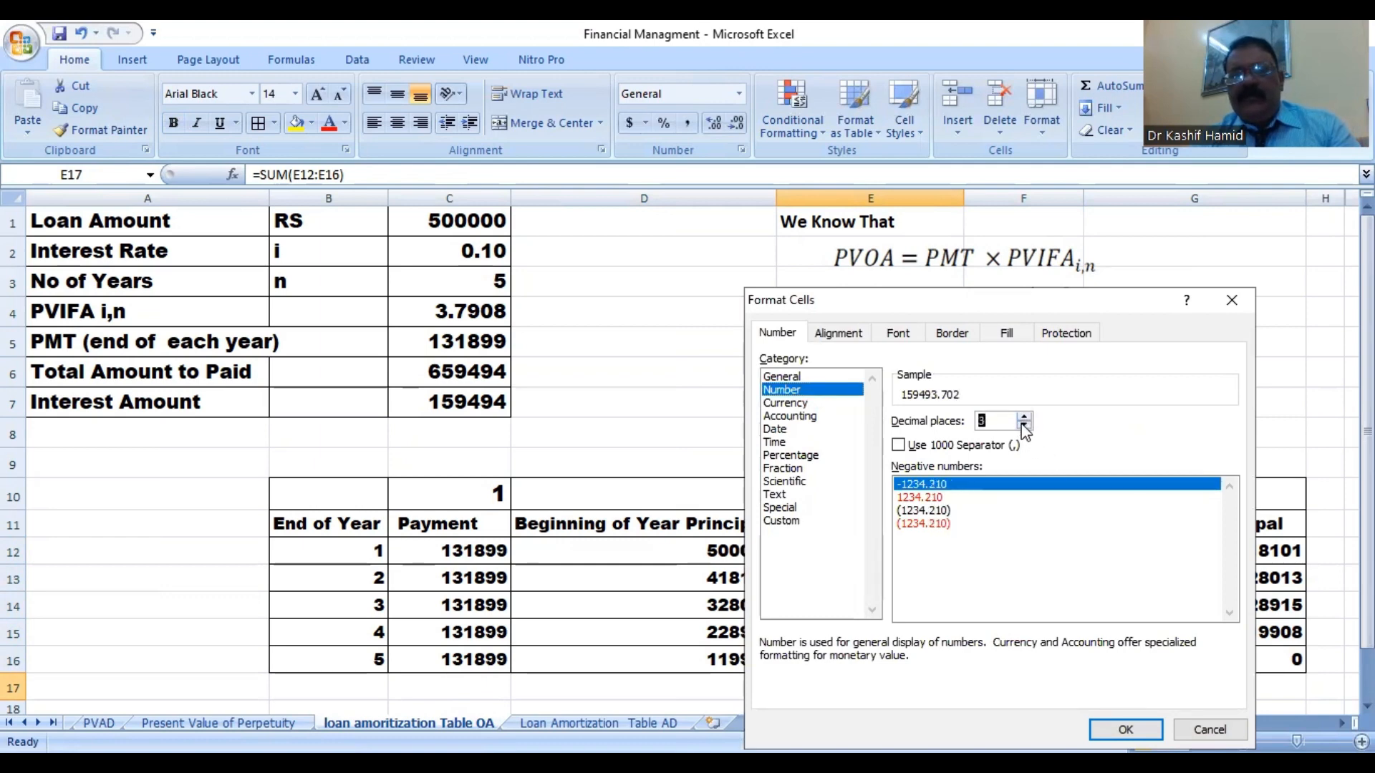
click(1025, 428)
click(1025, 428)
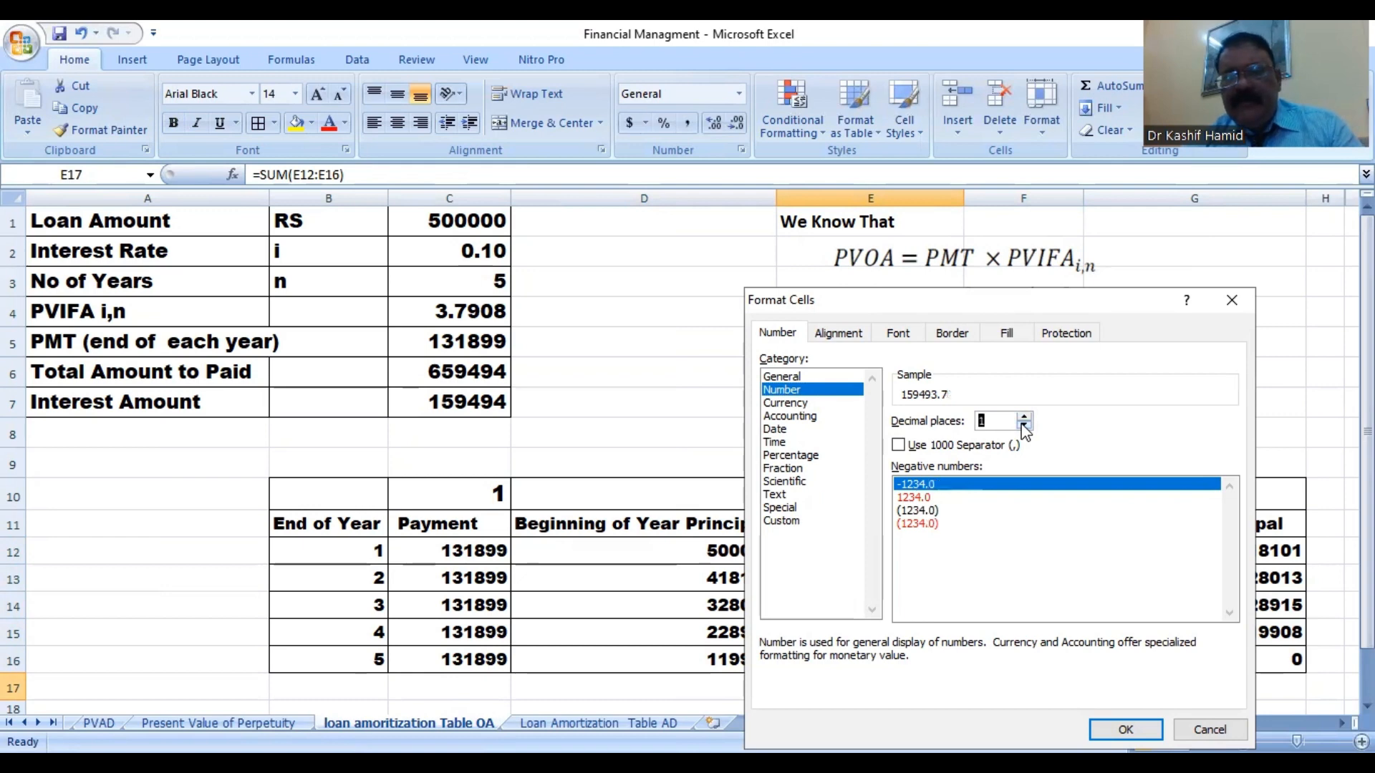
click(1025, 427)
click(1126, 729)
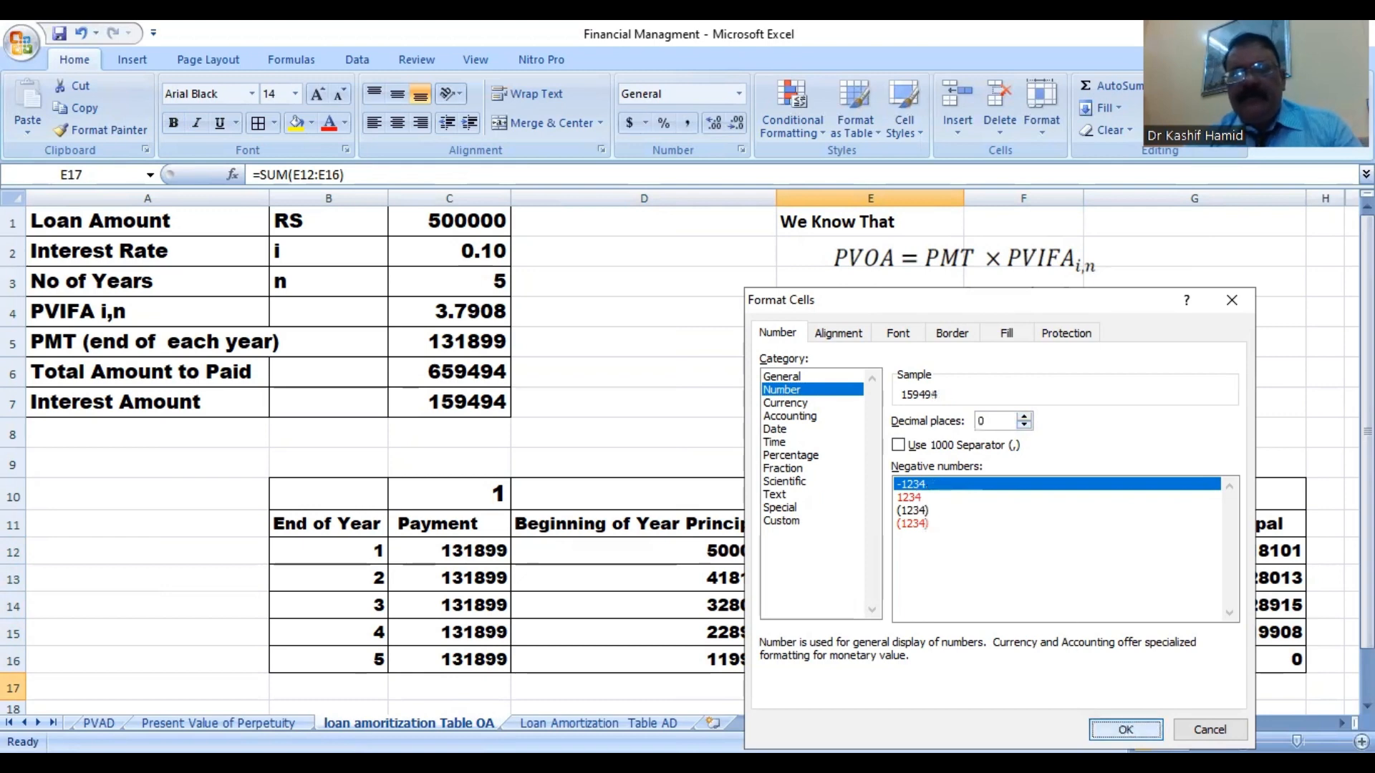
click(1006, 613)
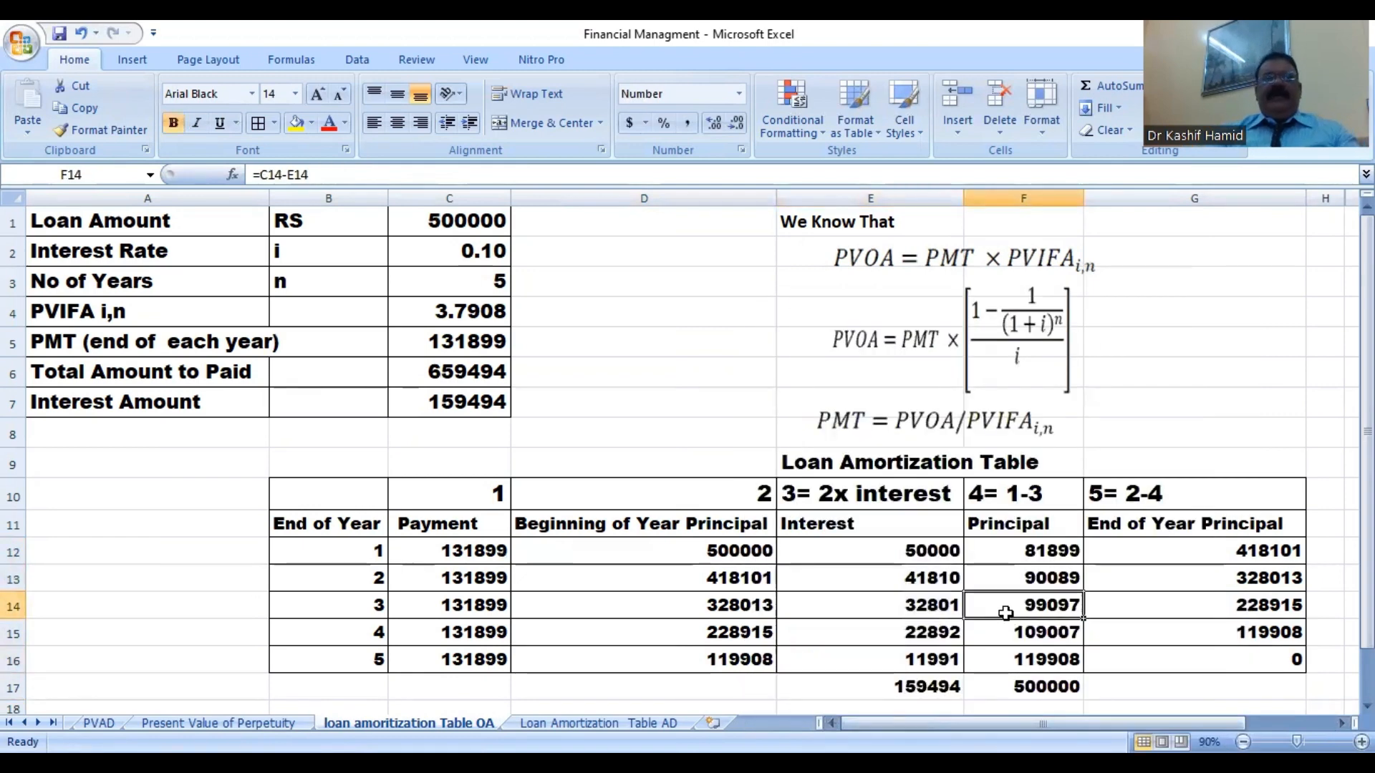
Change the loan amount in C1 to 600000 to recalculate the amortization table.
click(458, 223)
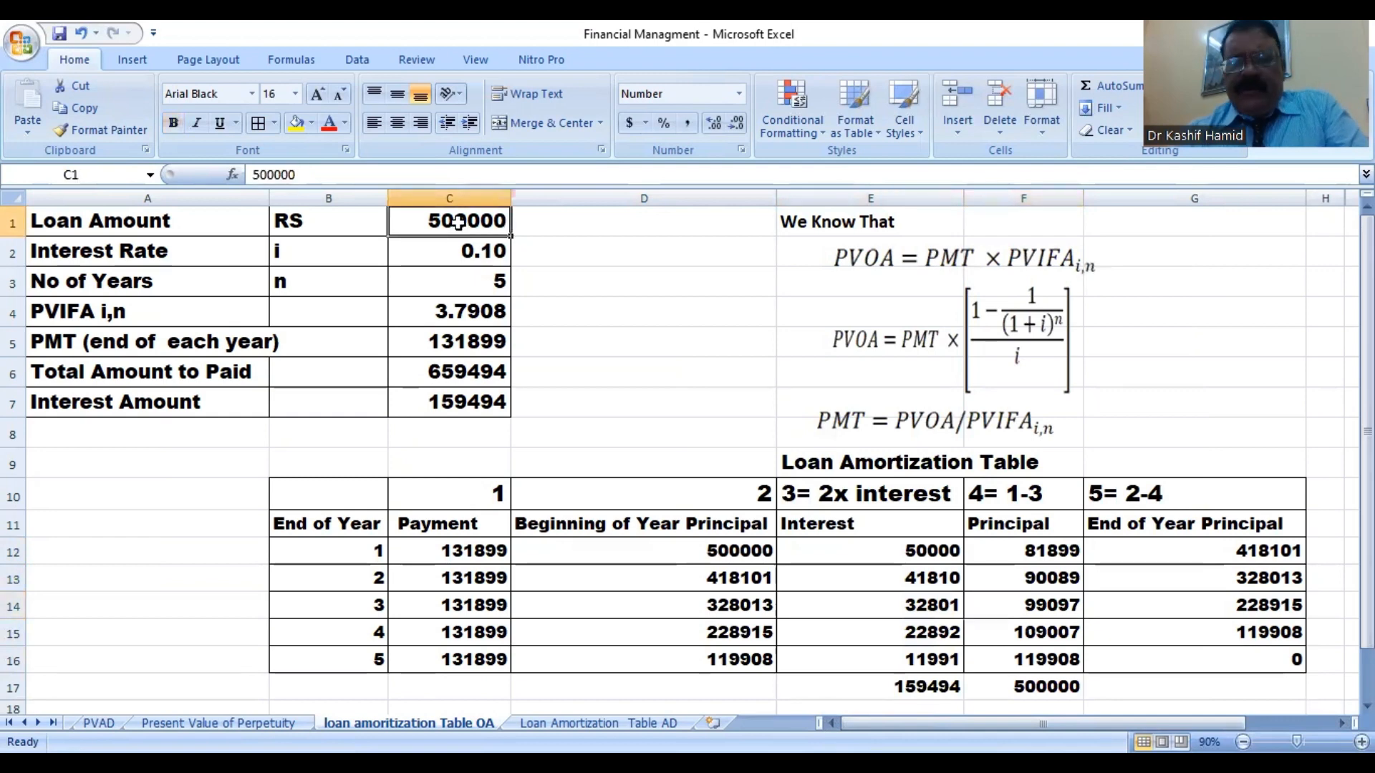
text(600)
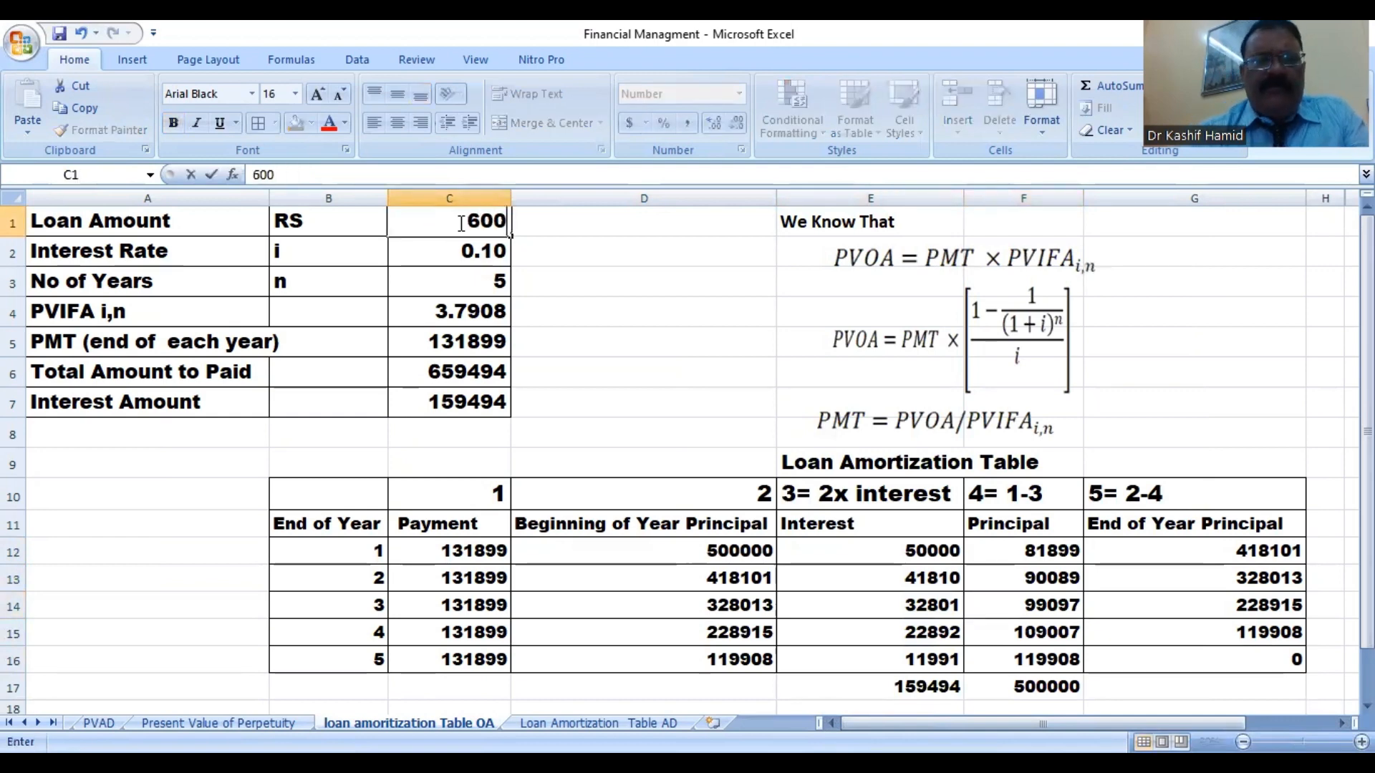
text(000)
click(587, 269)
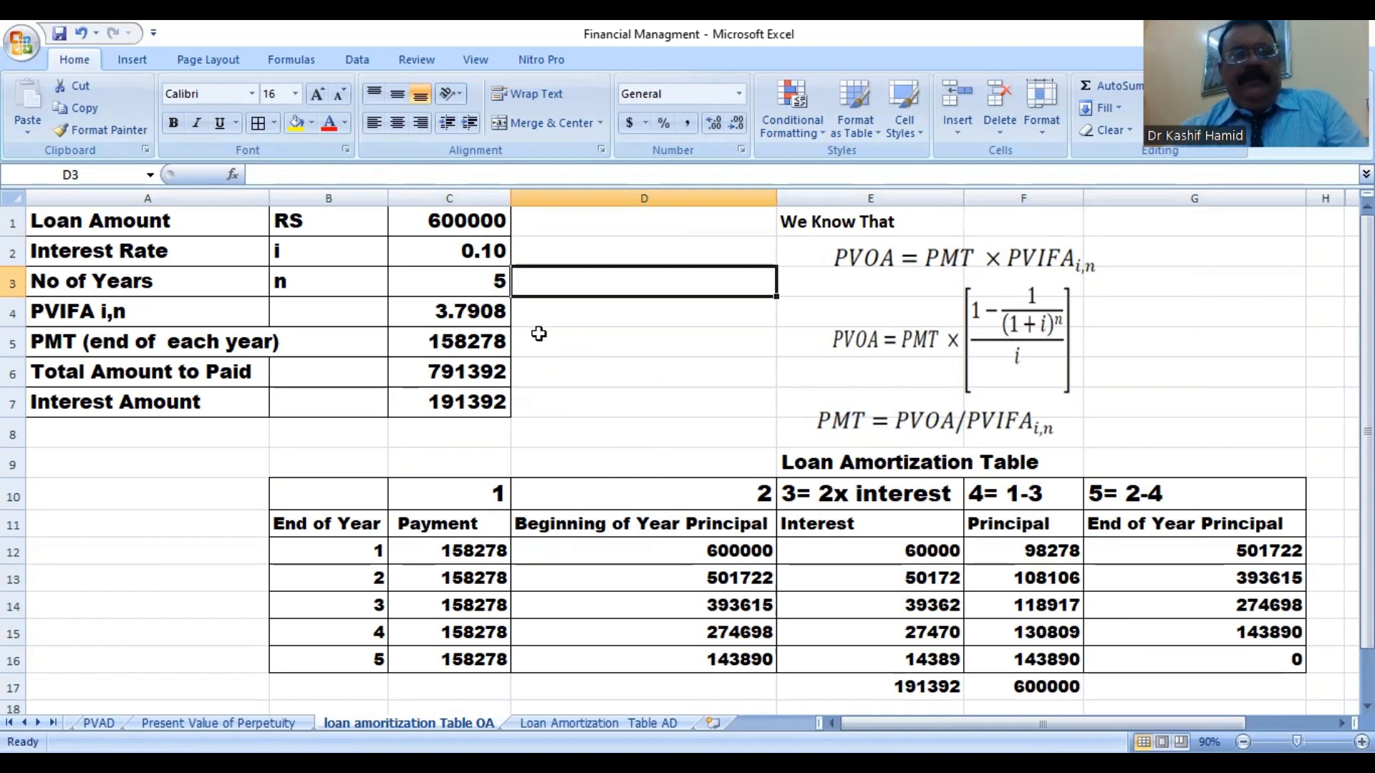
Change the interest rate in C2 to 0.15 to recalculate the amortization table.
click(422, 228)
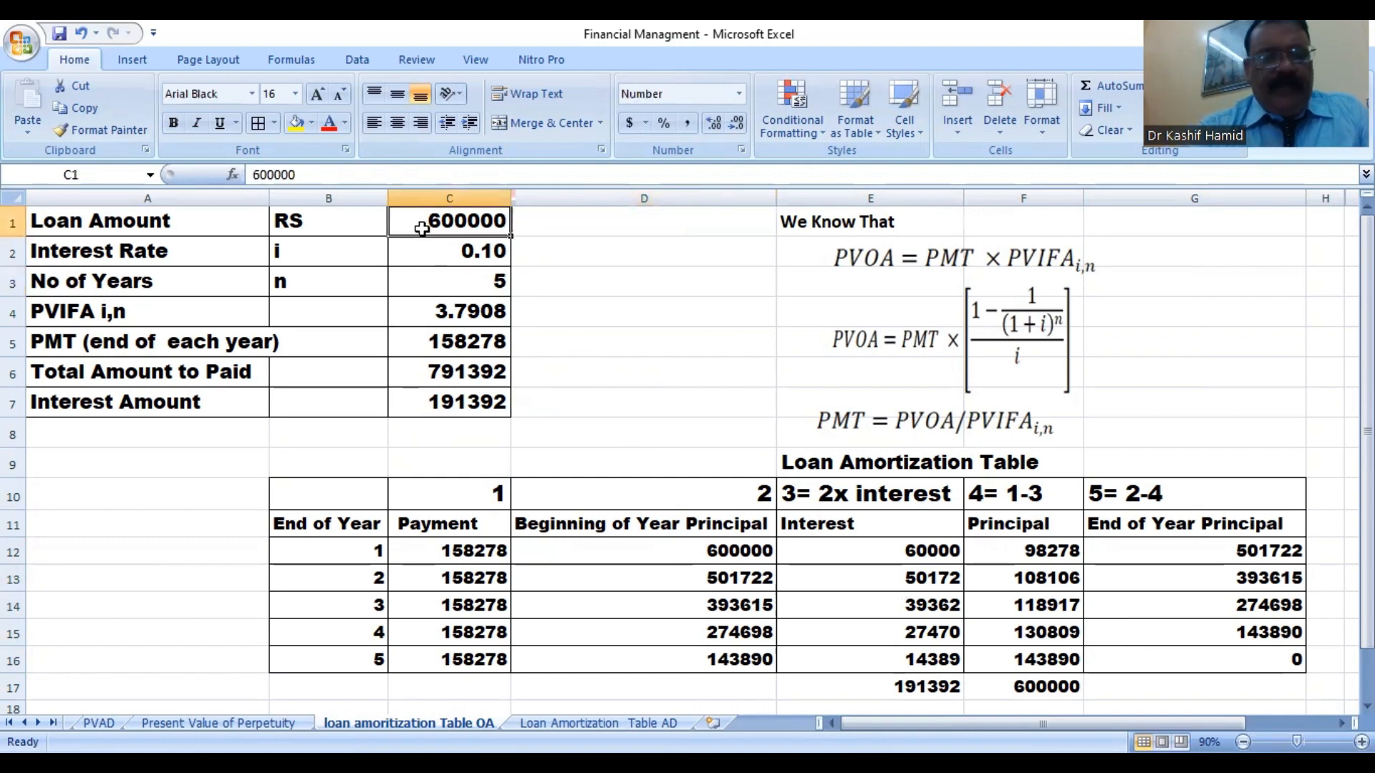
click(440, 250)
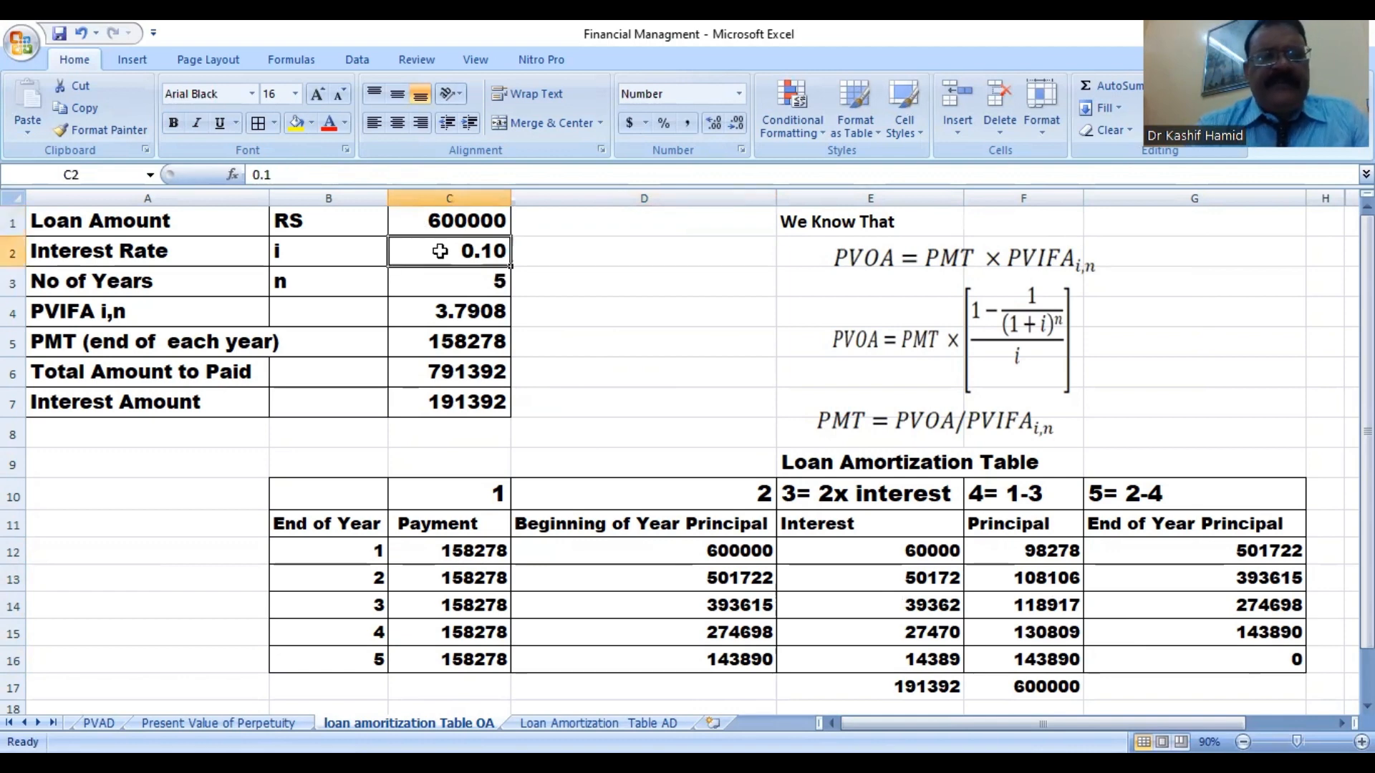
key(BackSpace)
text(0)
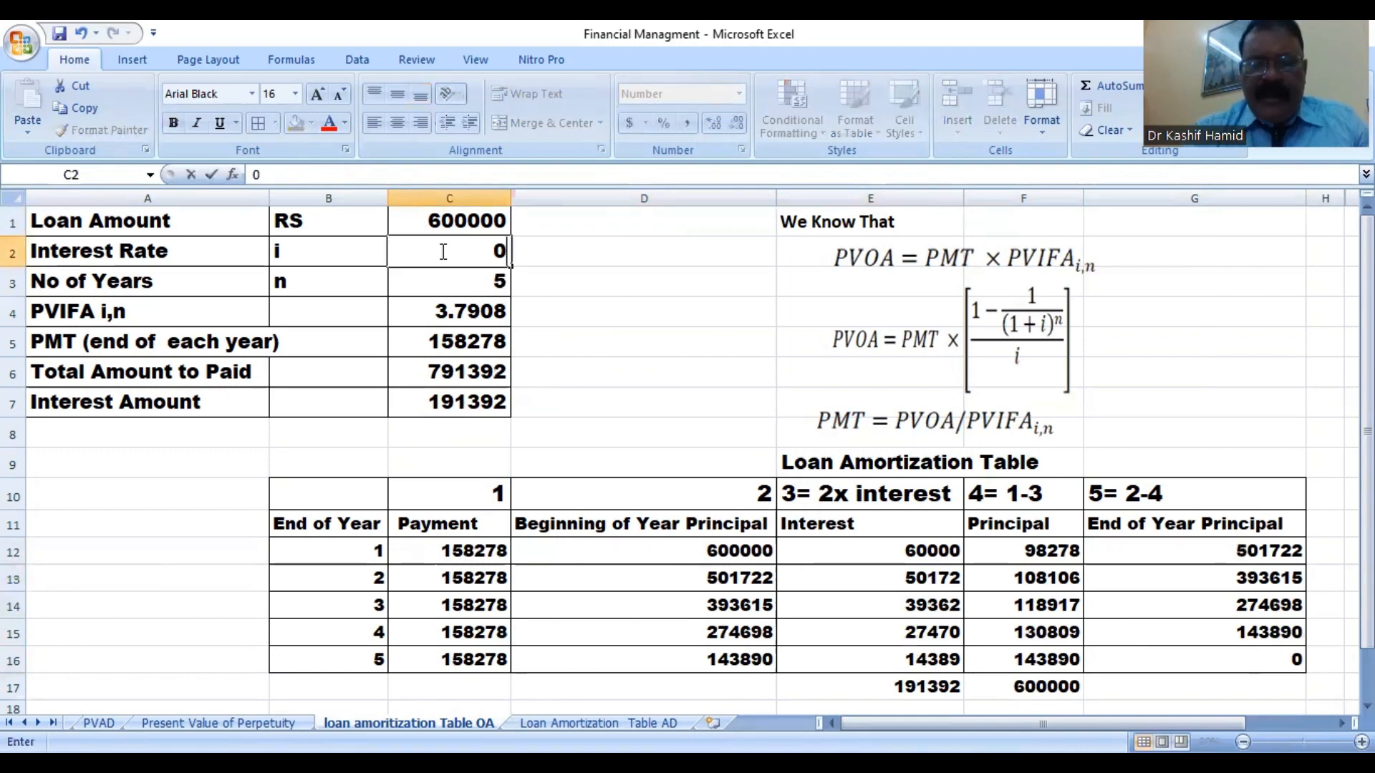
text(.15)
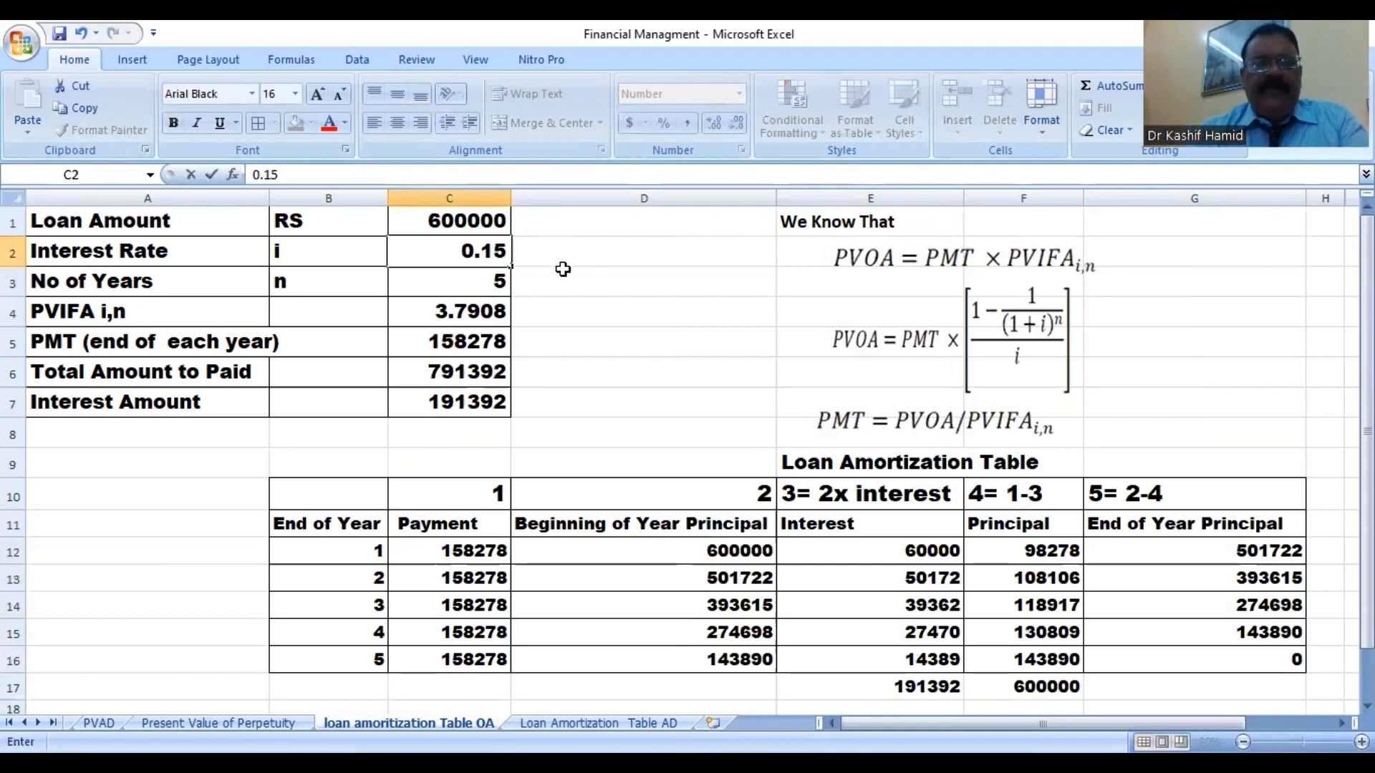
click(591, 285)
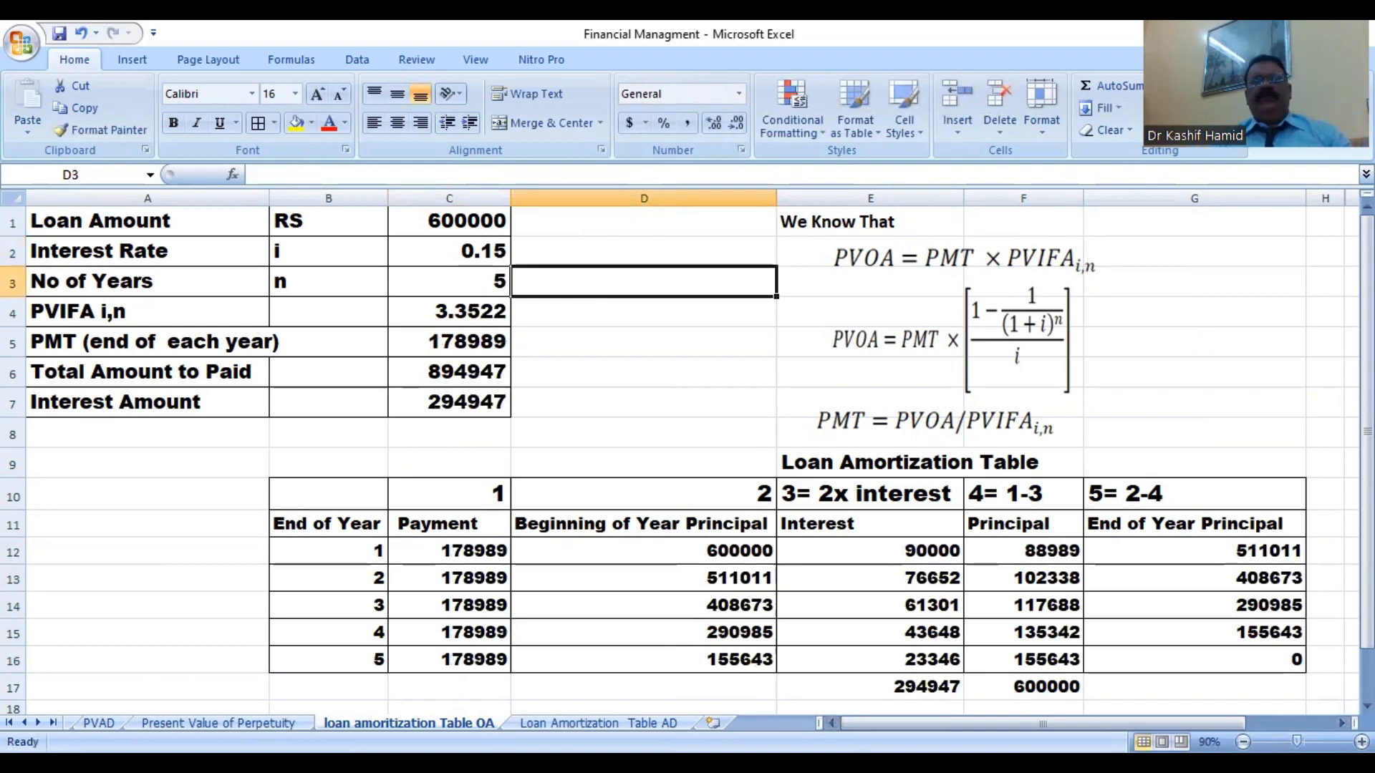
click(620, 522)
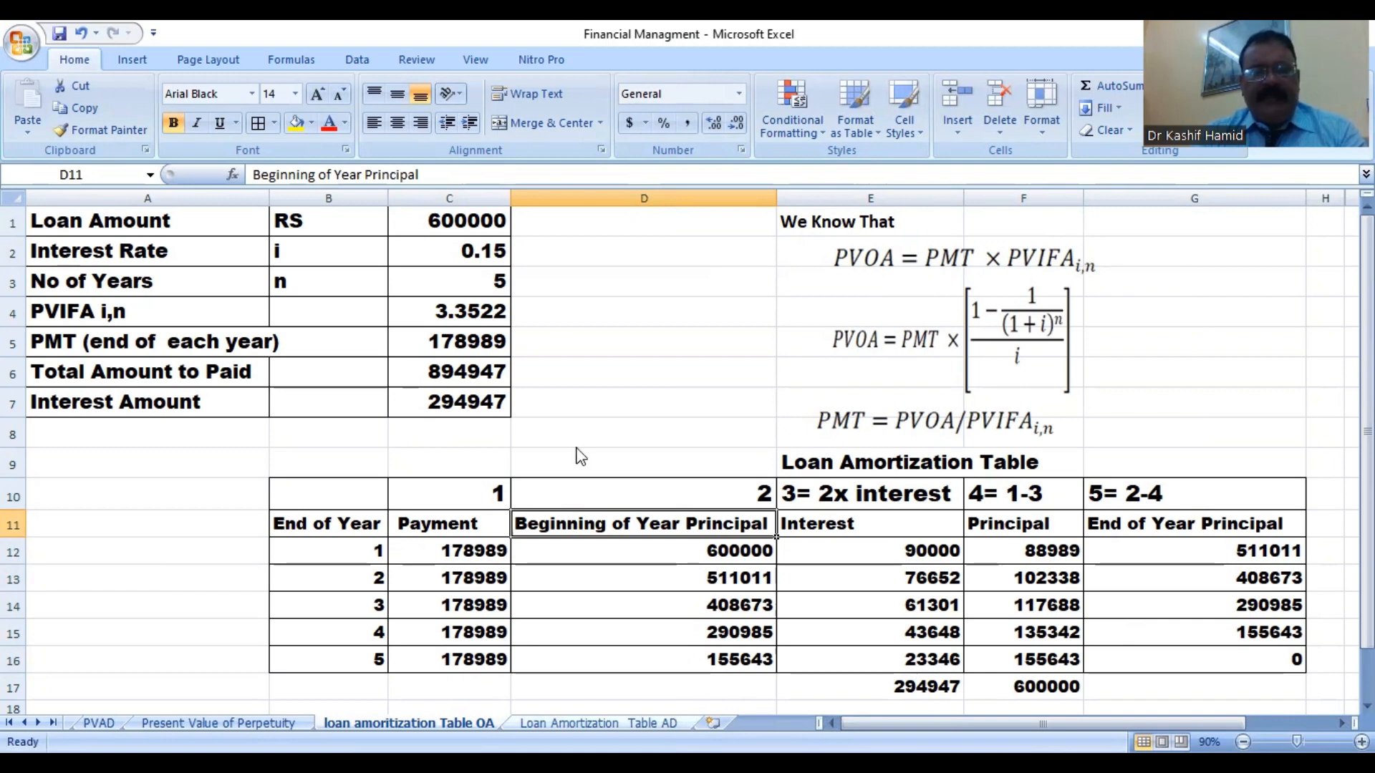
Switch to the Loan Amortization Table AD sheet and enter 500000 as the loan amount in C1.
click(598, 724)
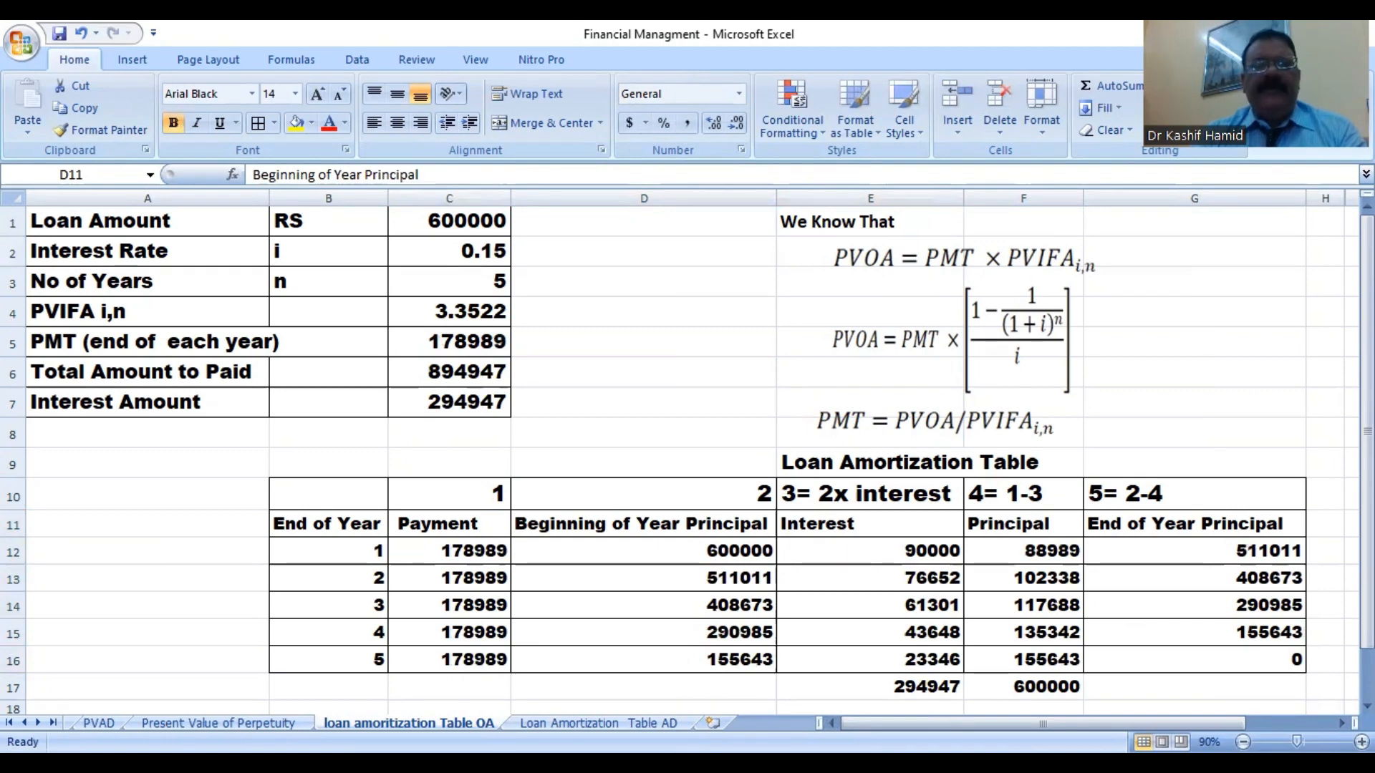
click(594, 721)
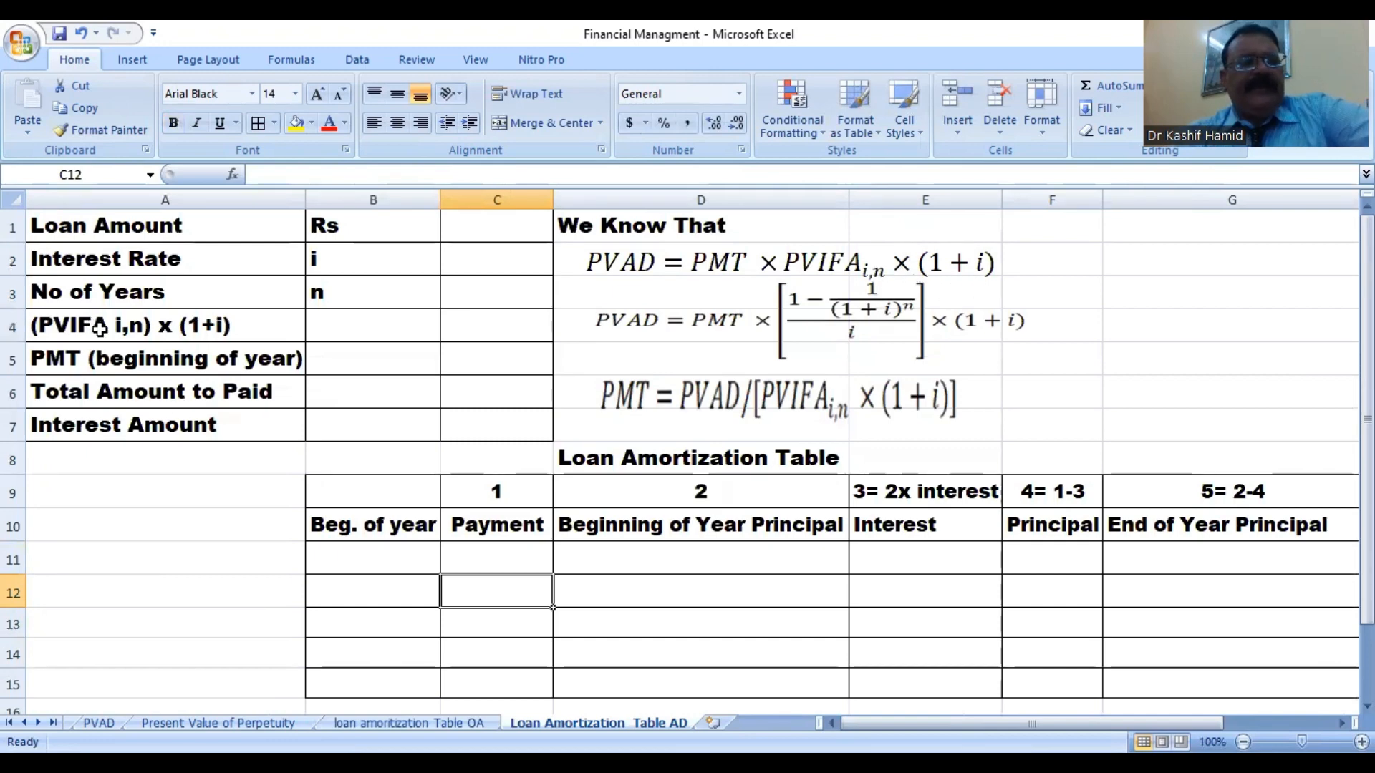
click(459, 229)
text(500000)
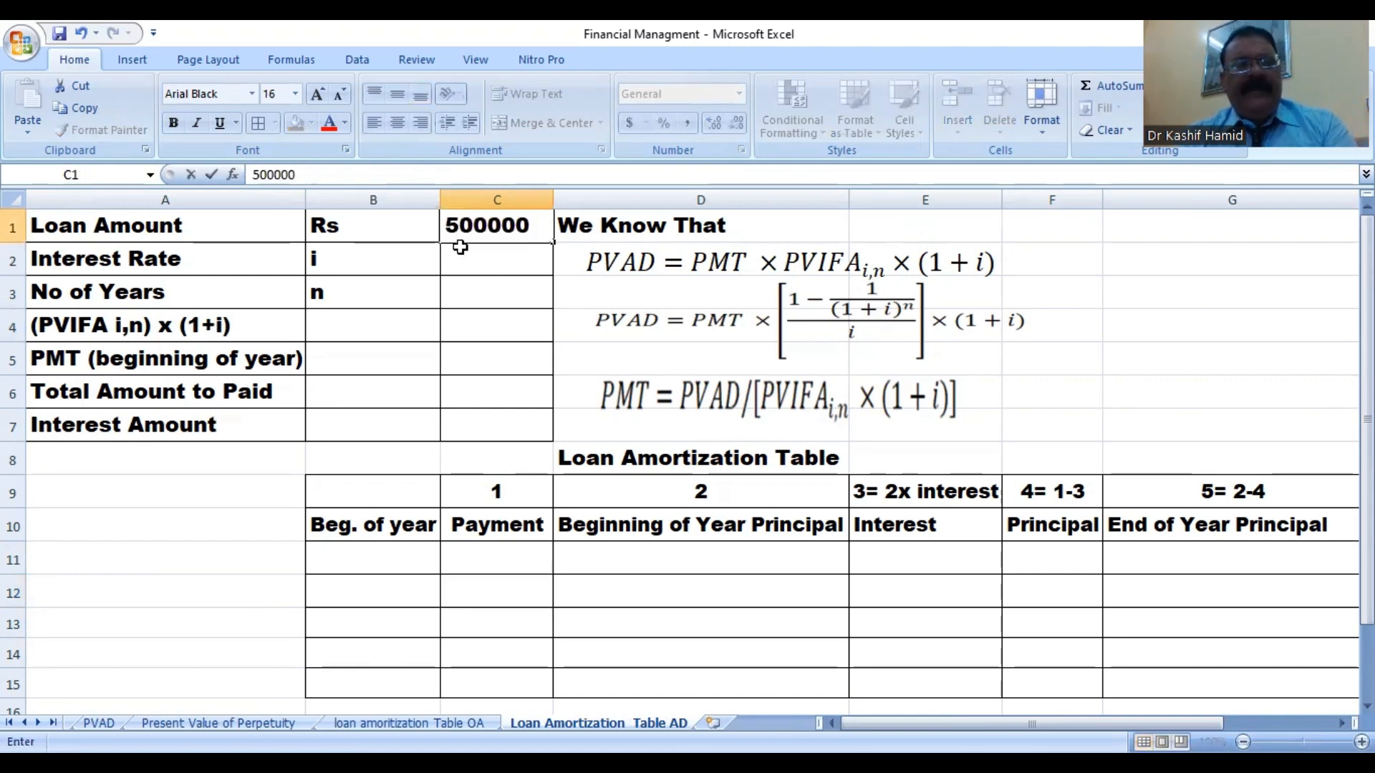
Enter 0.10 as the interest rate in C2 and 5 as the number of years in C3.
click(480, 261)
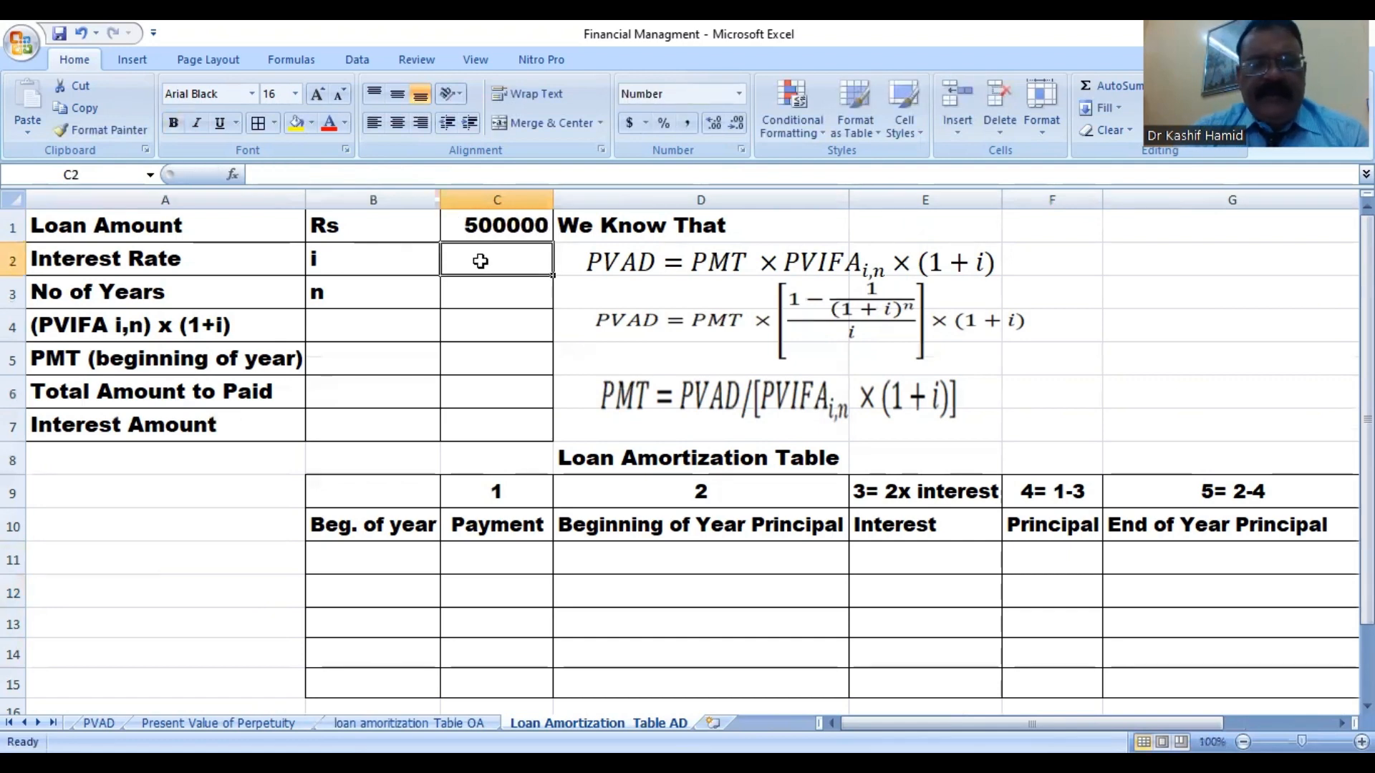
text(0.1)
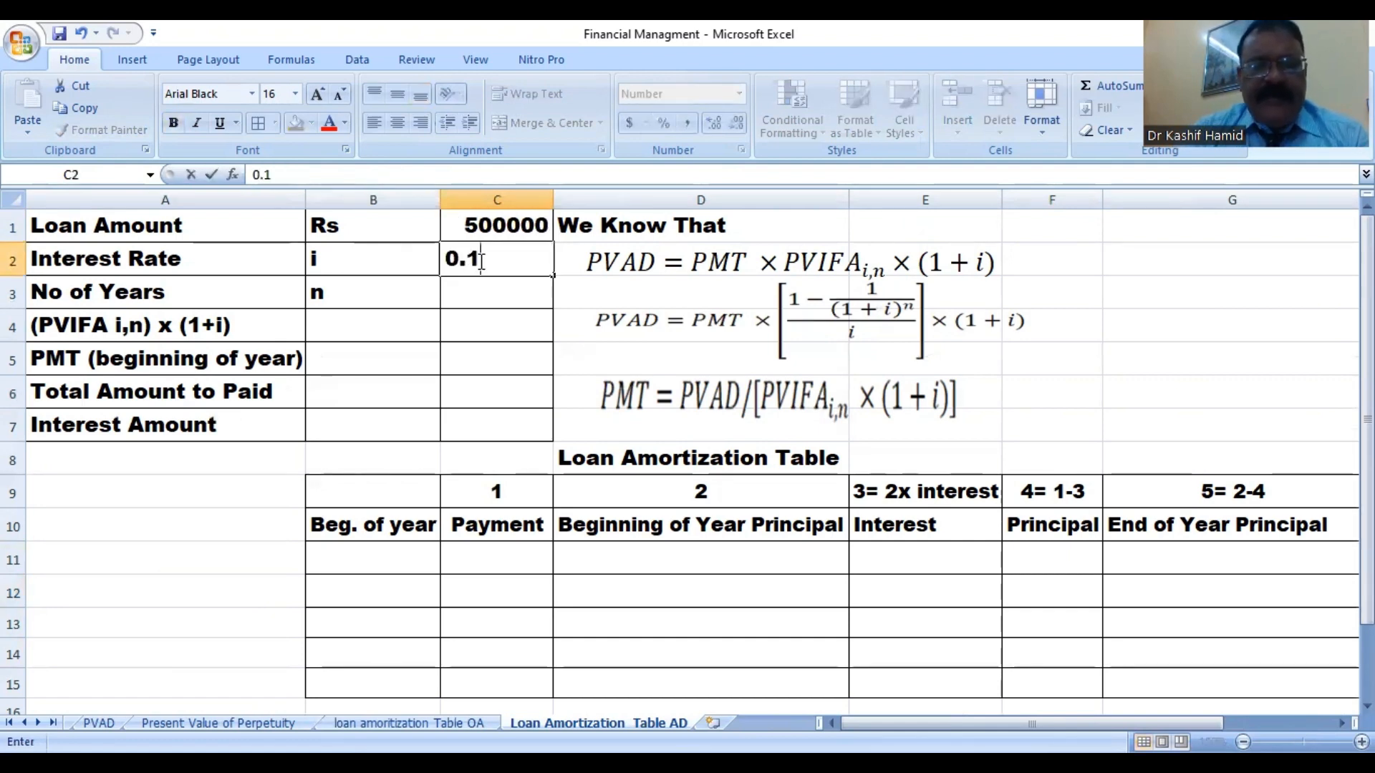
text(0)
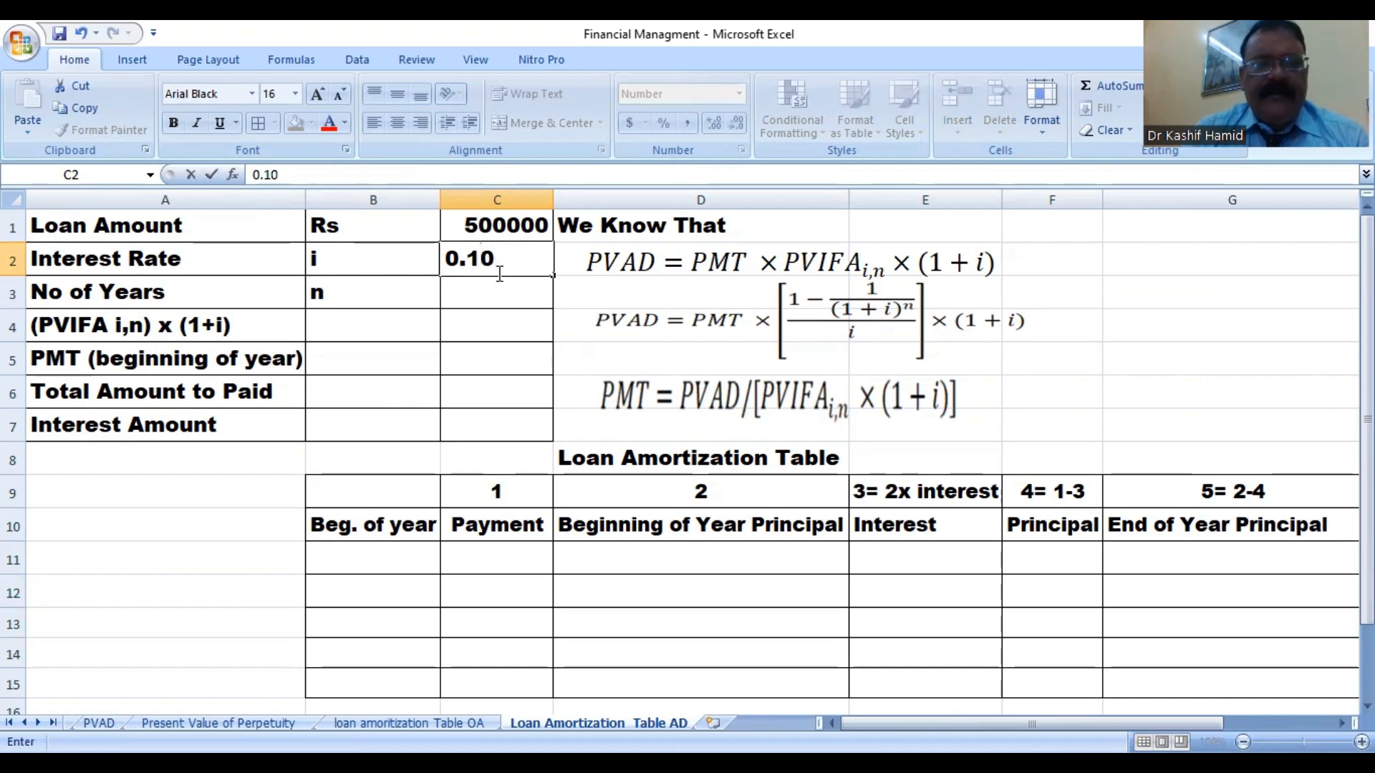
click(503, 292)
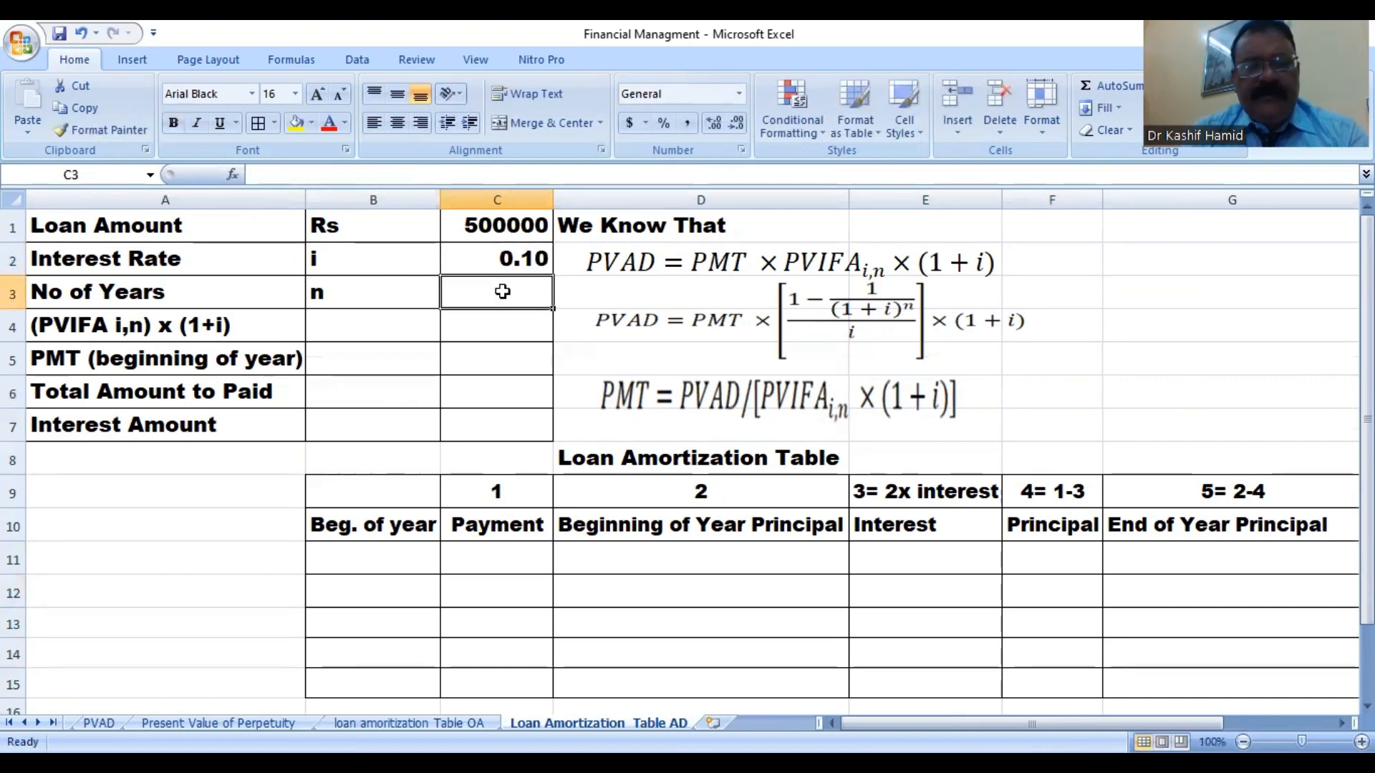
text(5)
Calculate the annuity-due factor in C4 with the formula =((1-(1/(1+C2)^C3))/C2)*(1+C2).
click(491, 324)
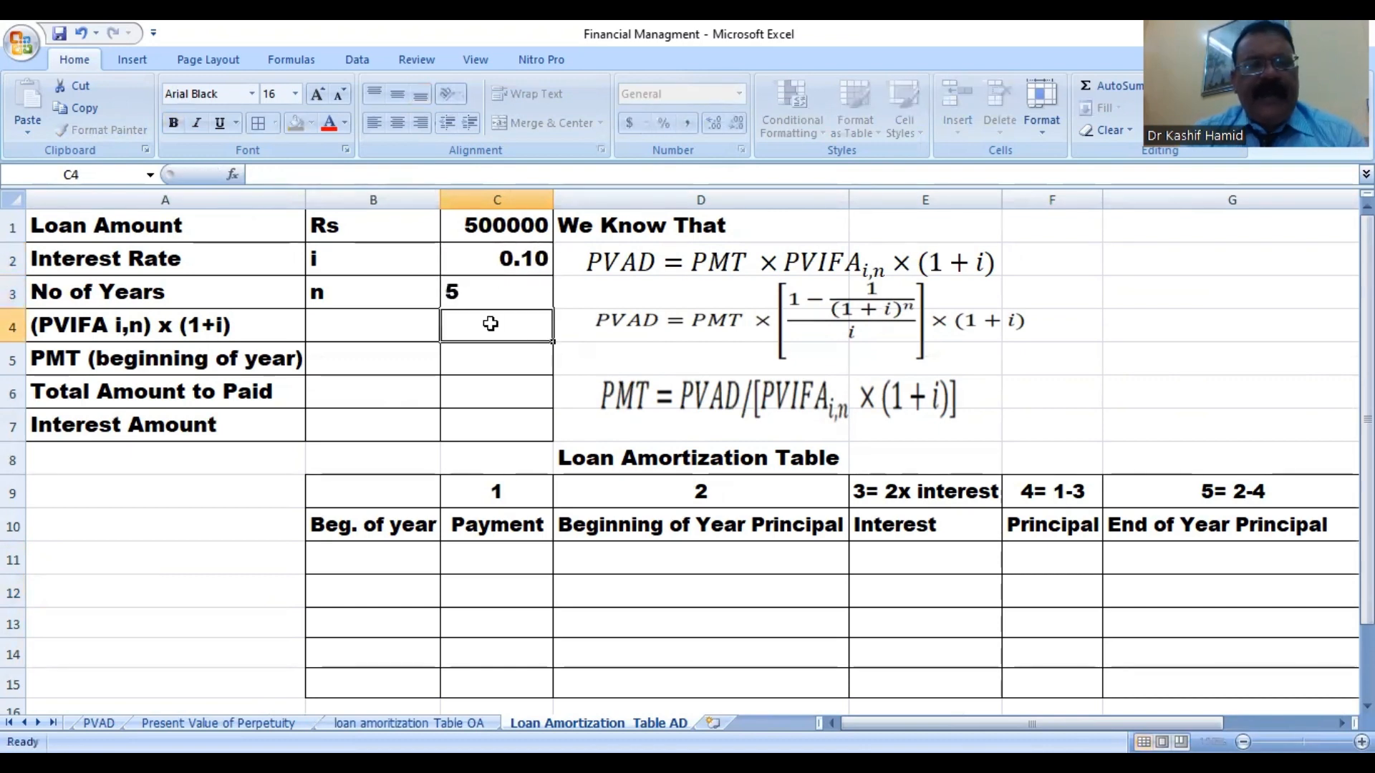
double_click(490, 323)
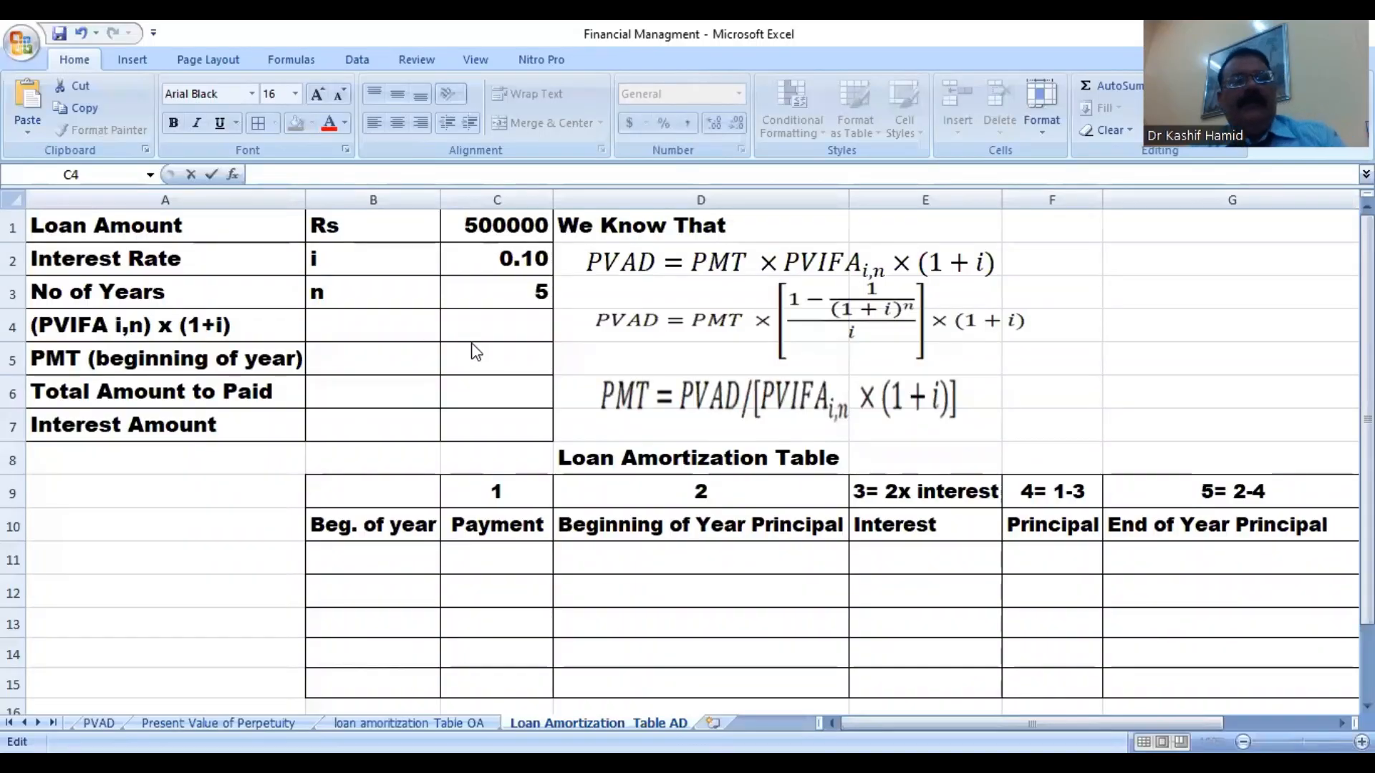
key(Escape)
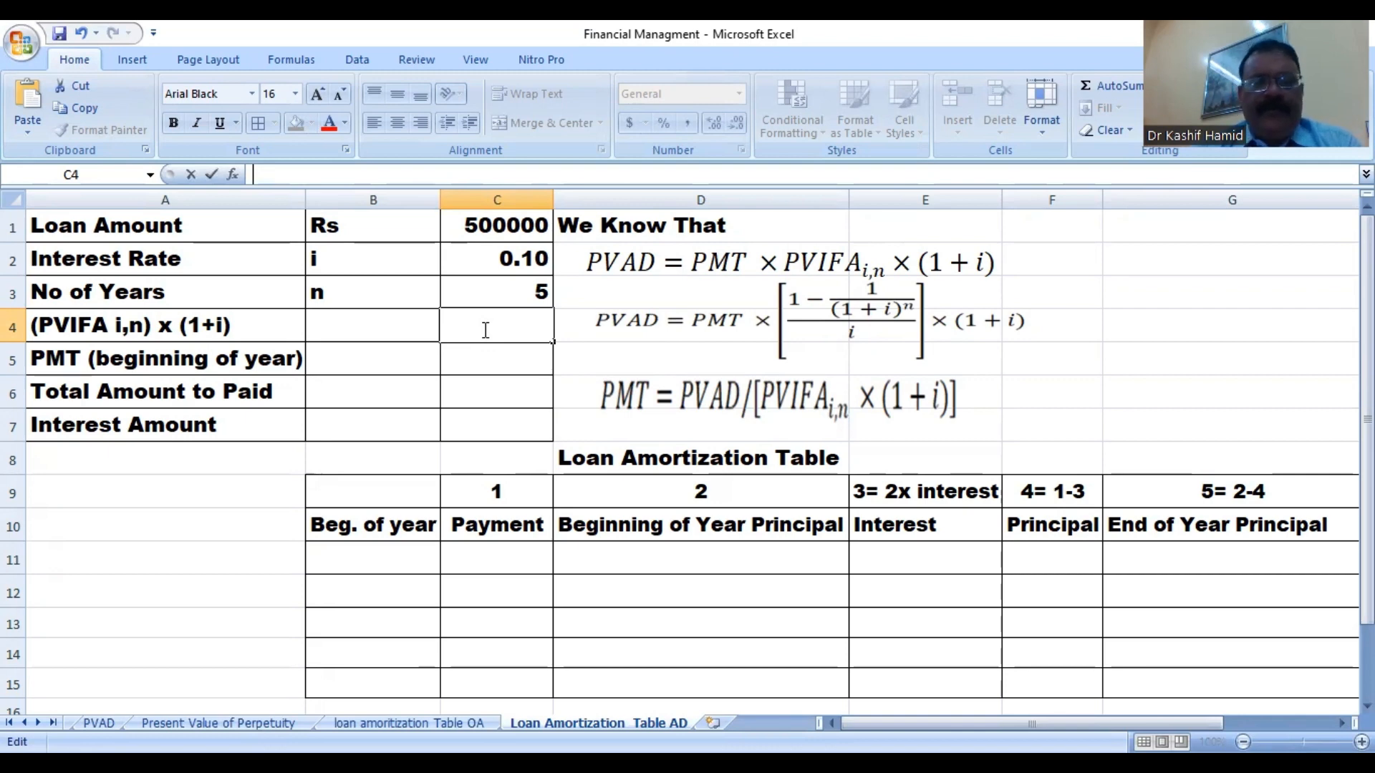
text(=)
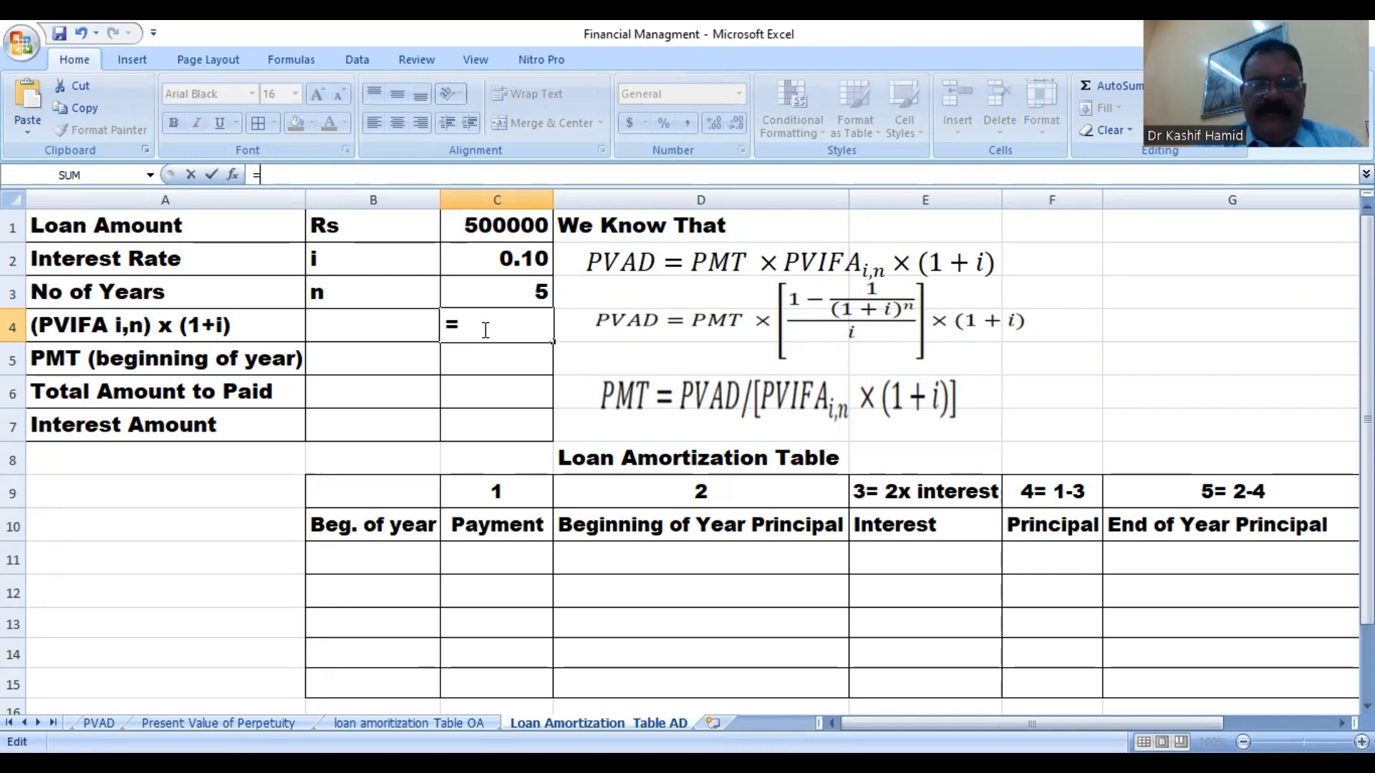
text(()
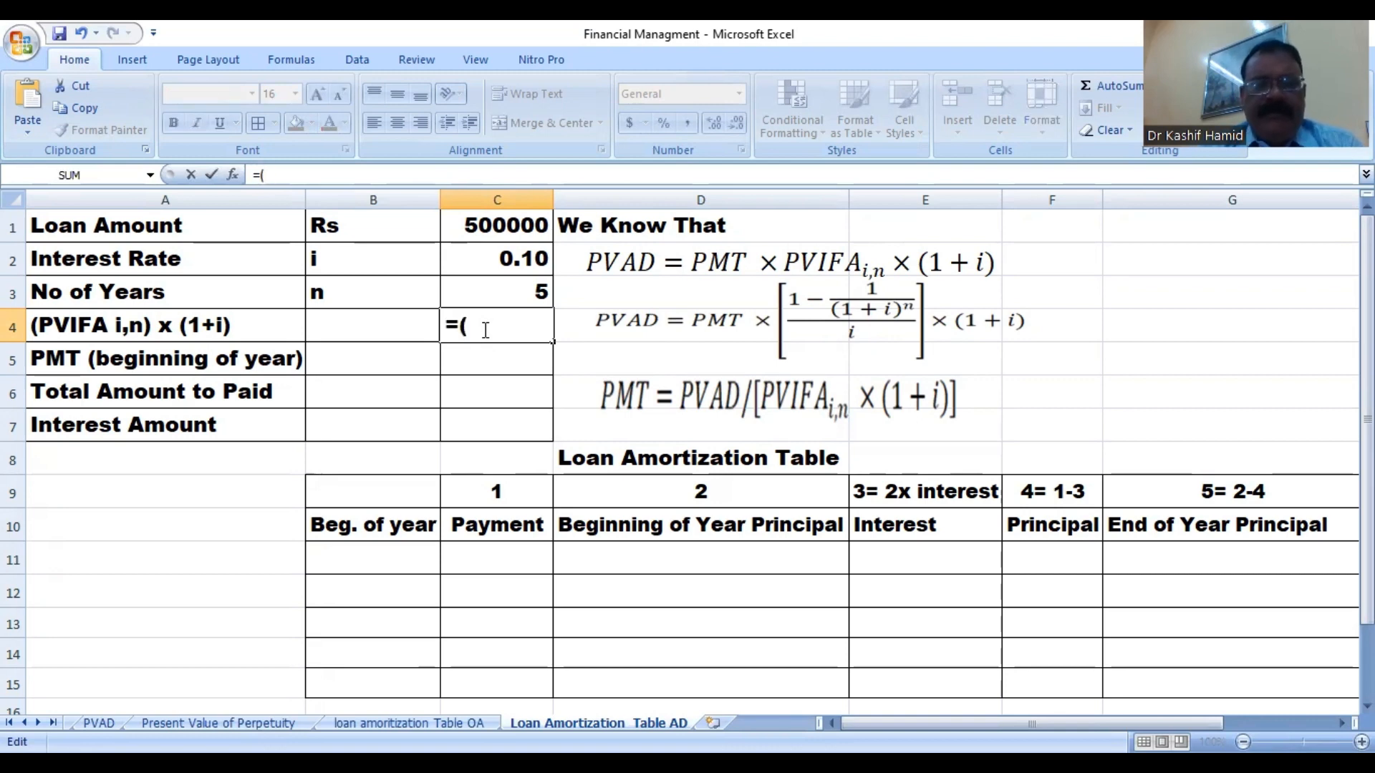
text((1)
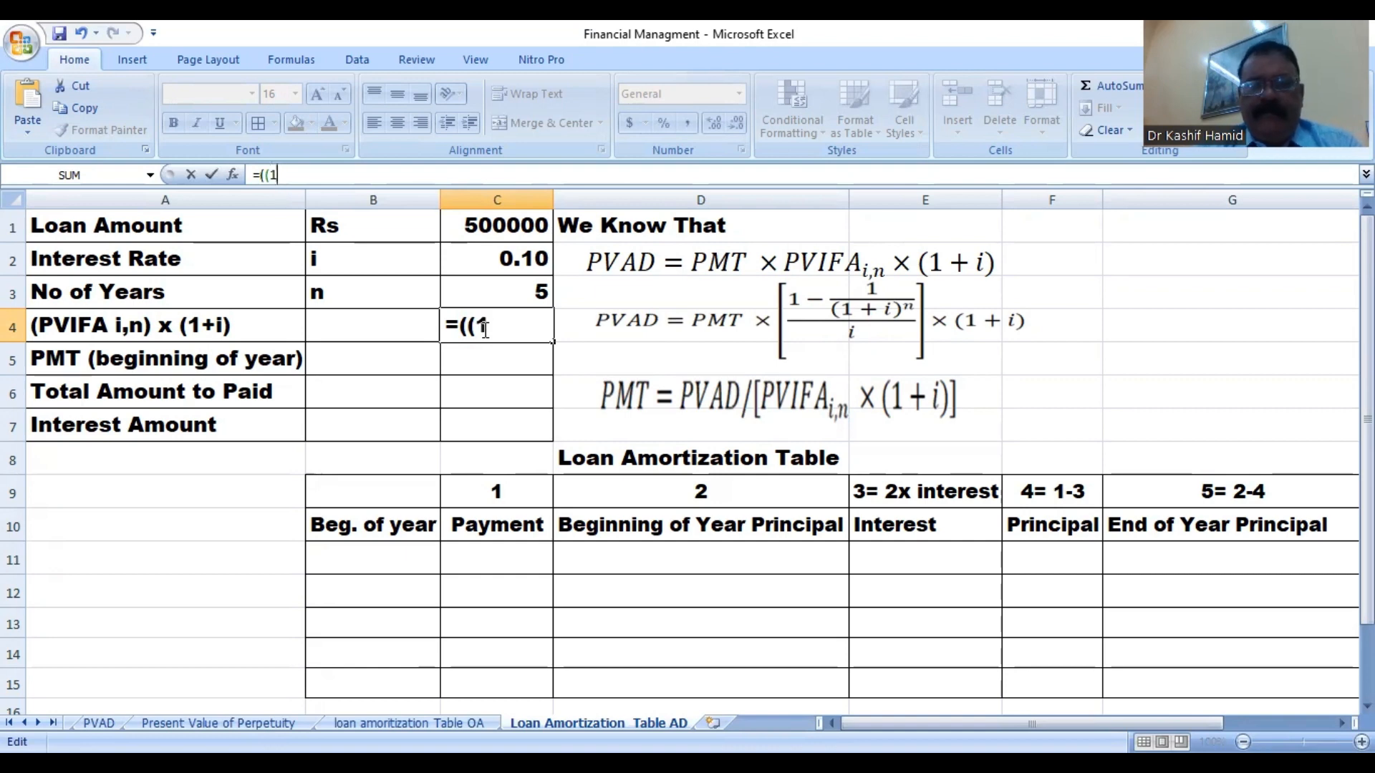
text(-)
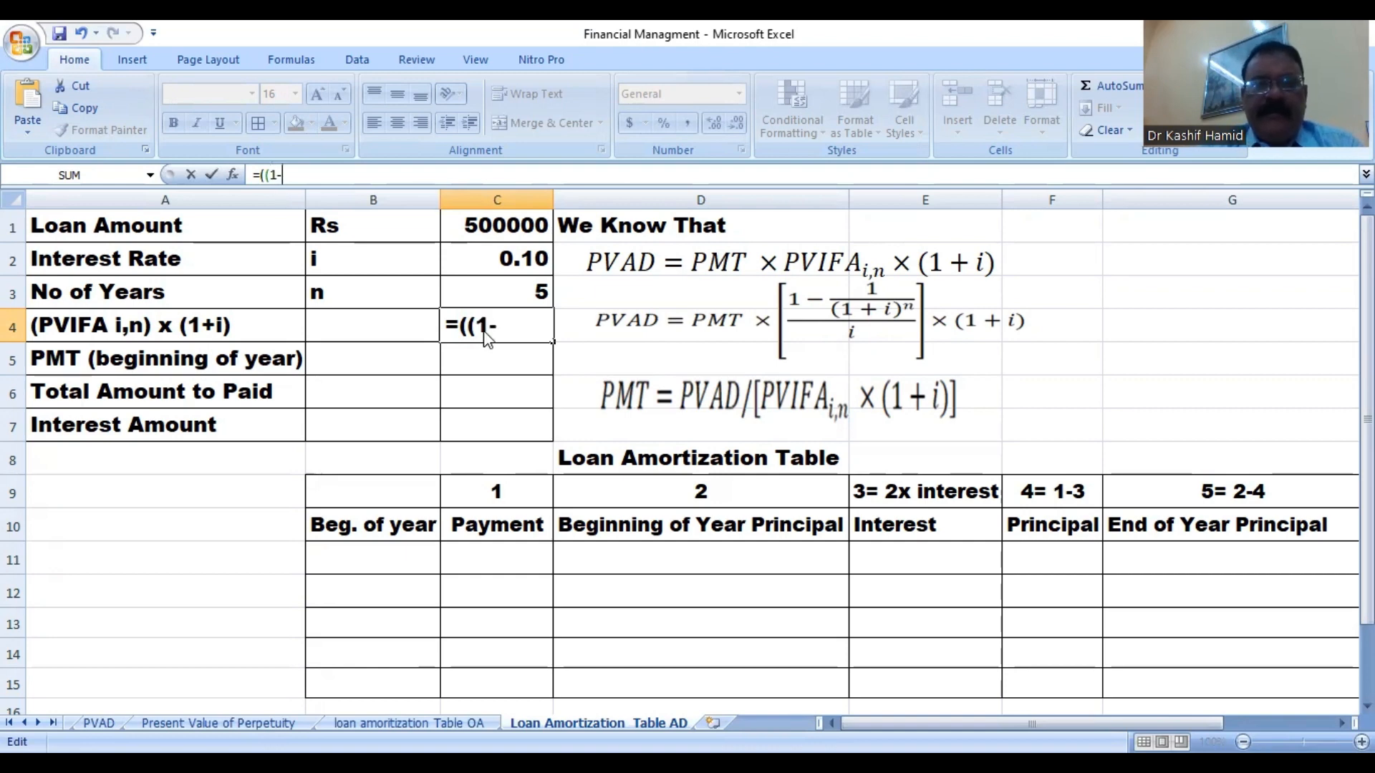
text((1)
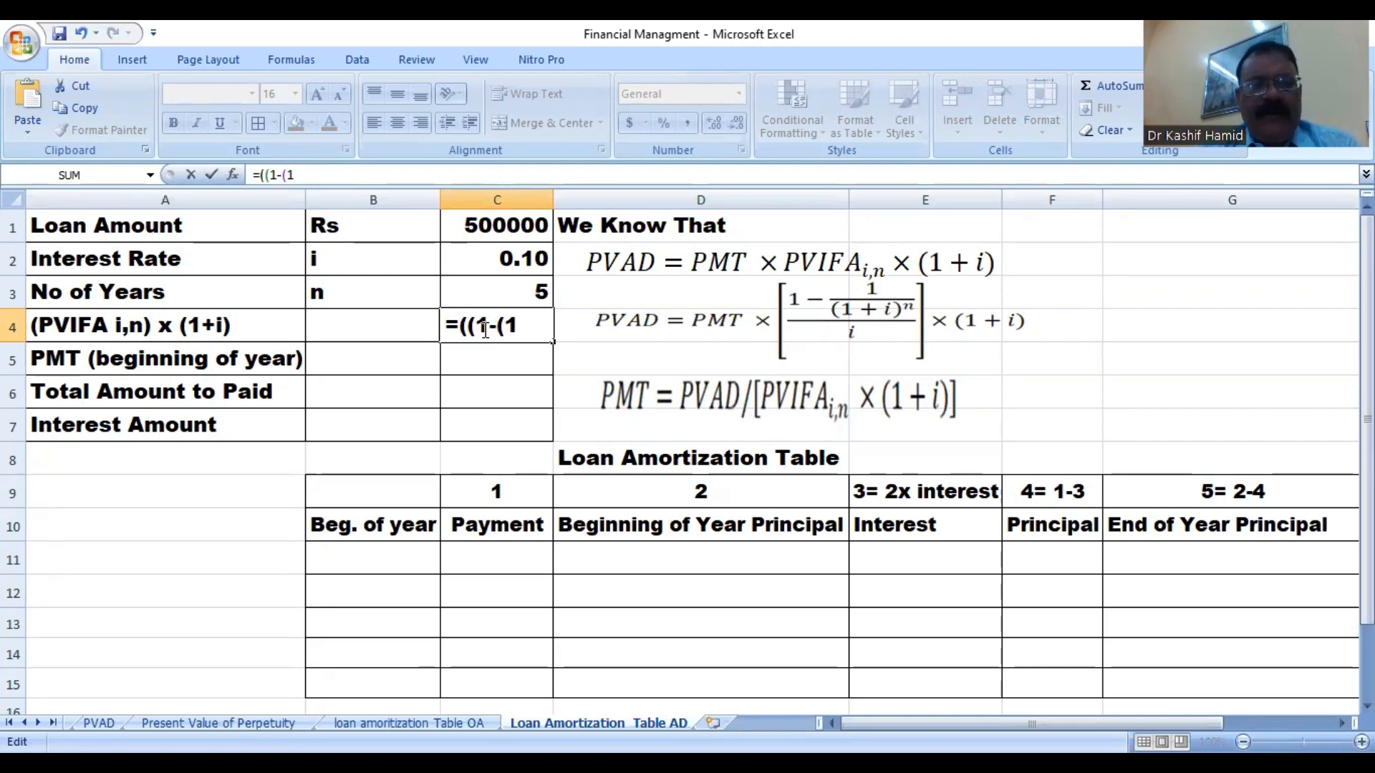
text(/)
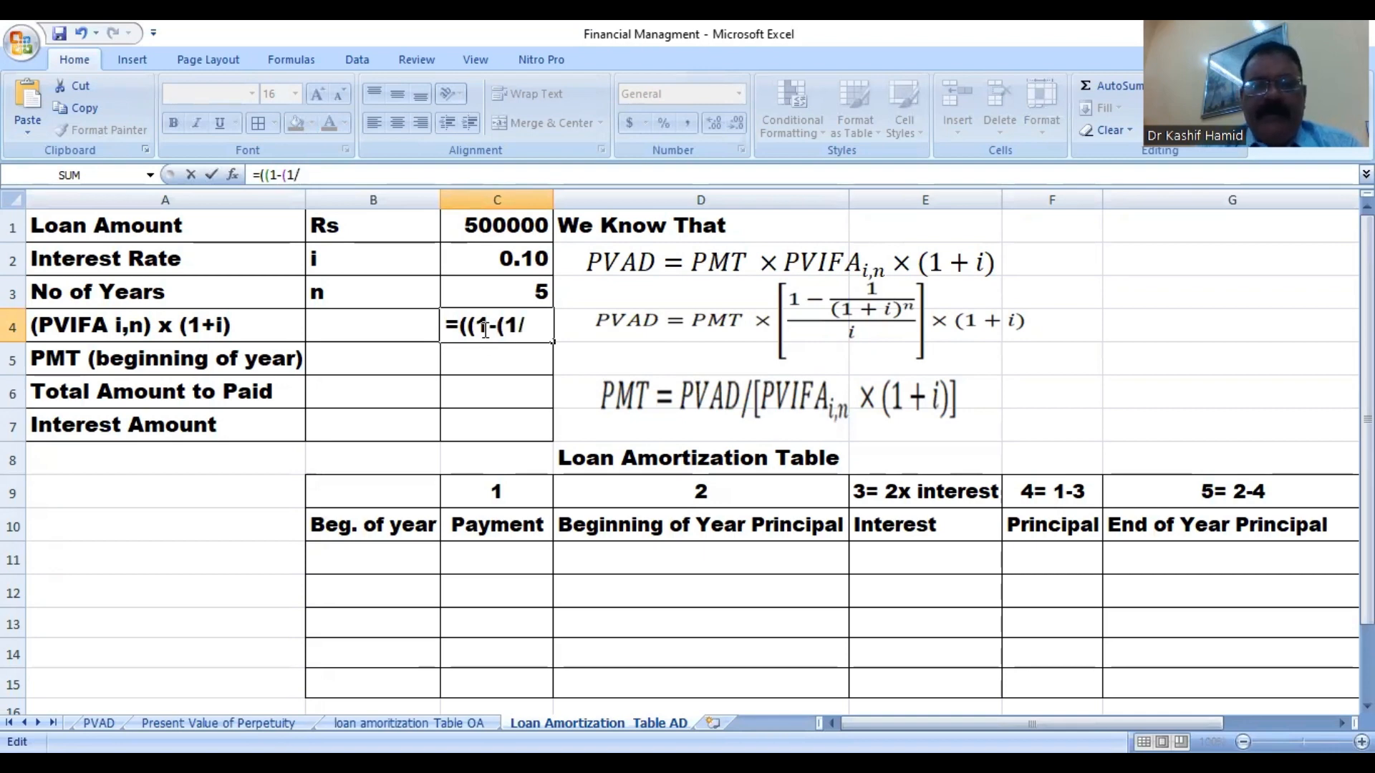
text((1)
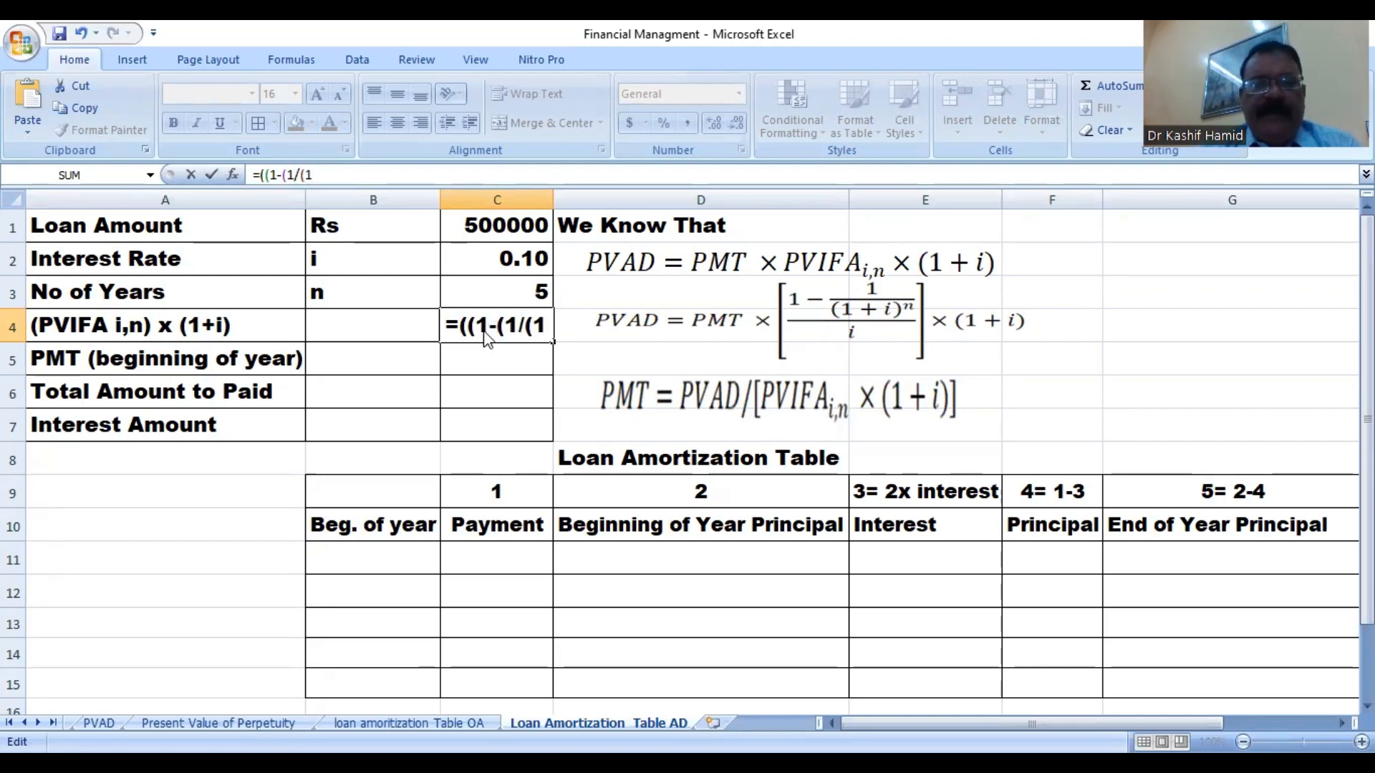
text(+)
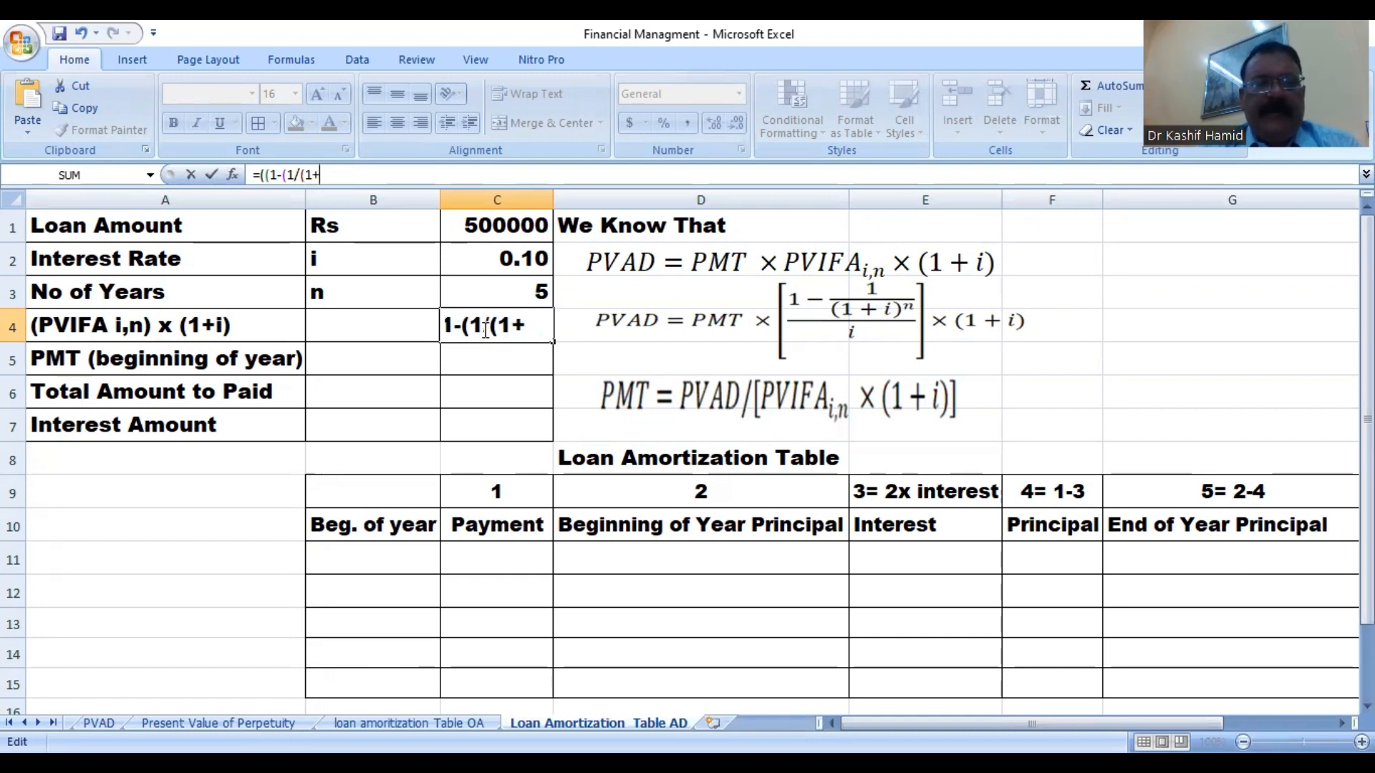
click(528, 253)
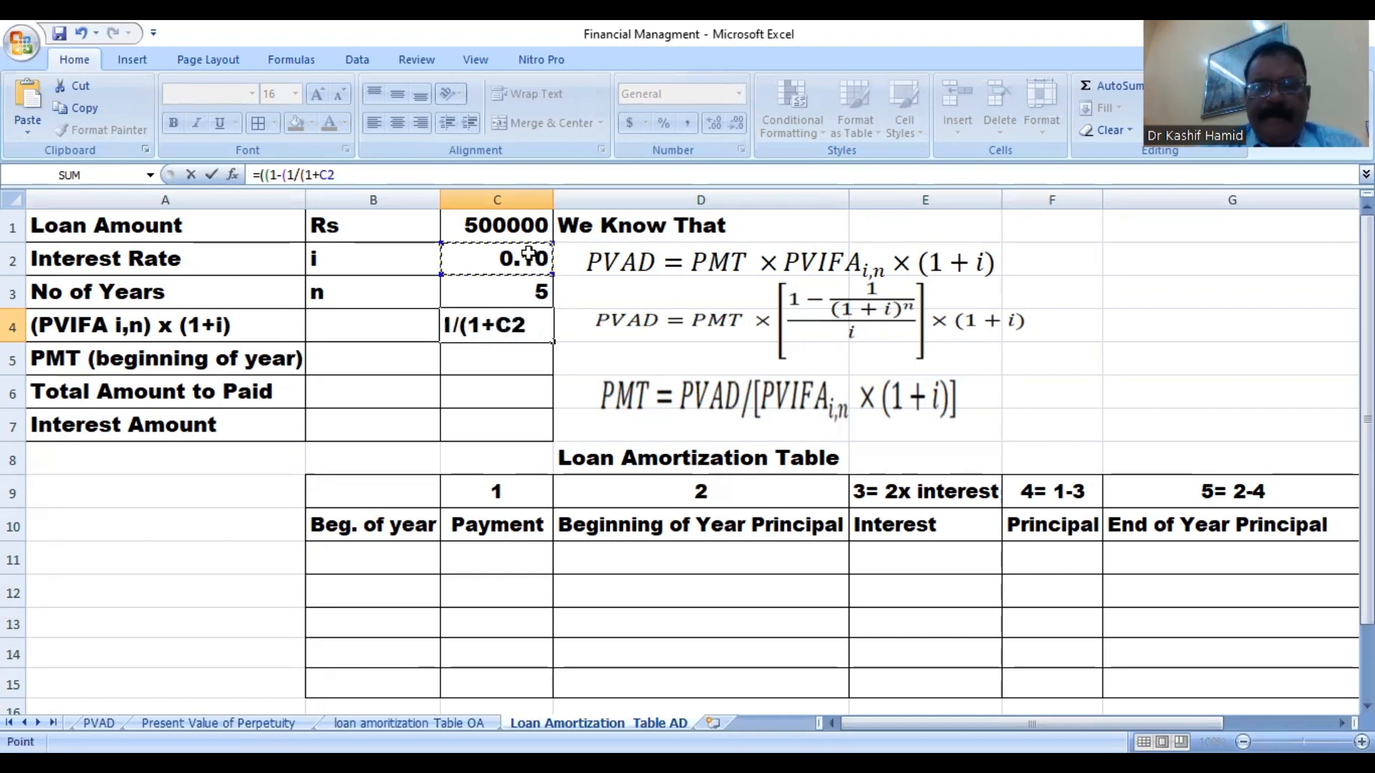
text())
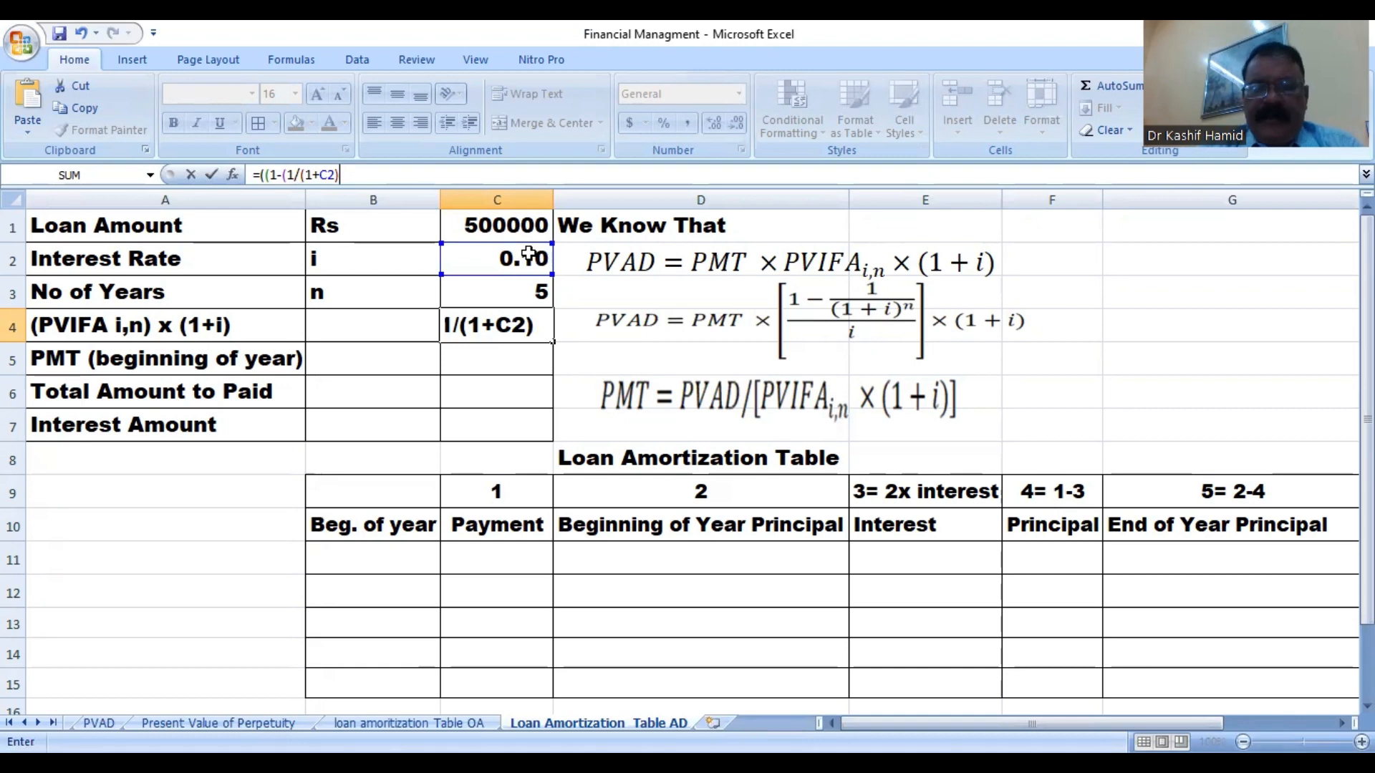
text(^)
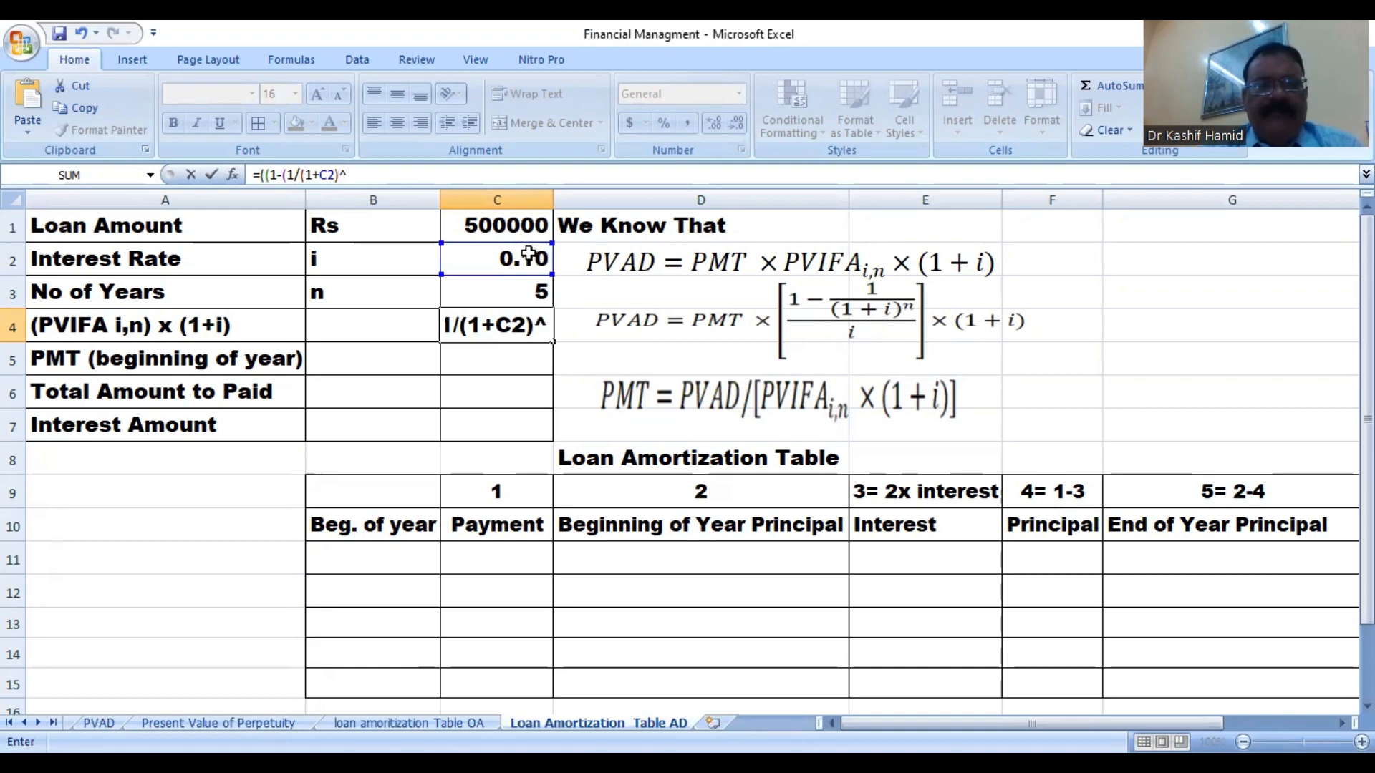
click(520, 290)
text()))
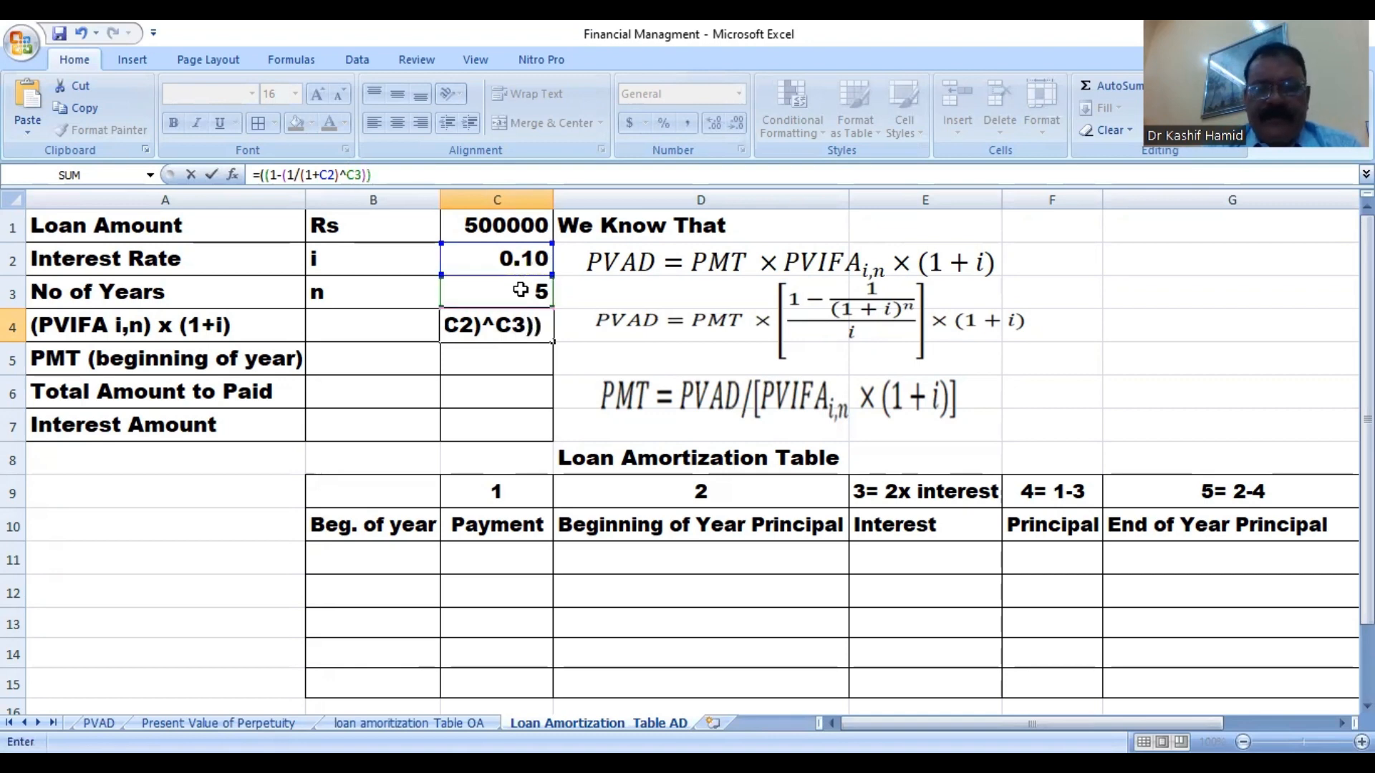
text(/)
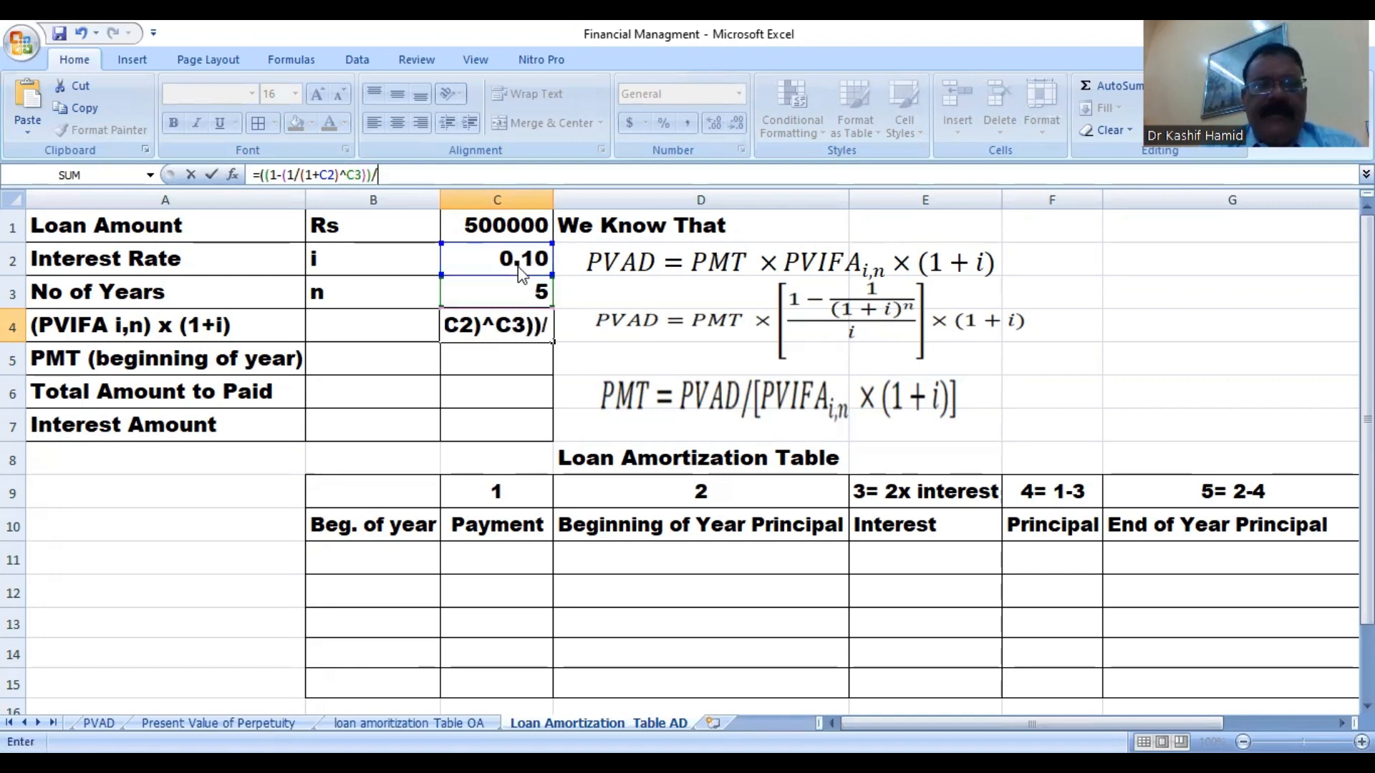
click(521, 262)
text())
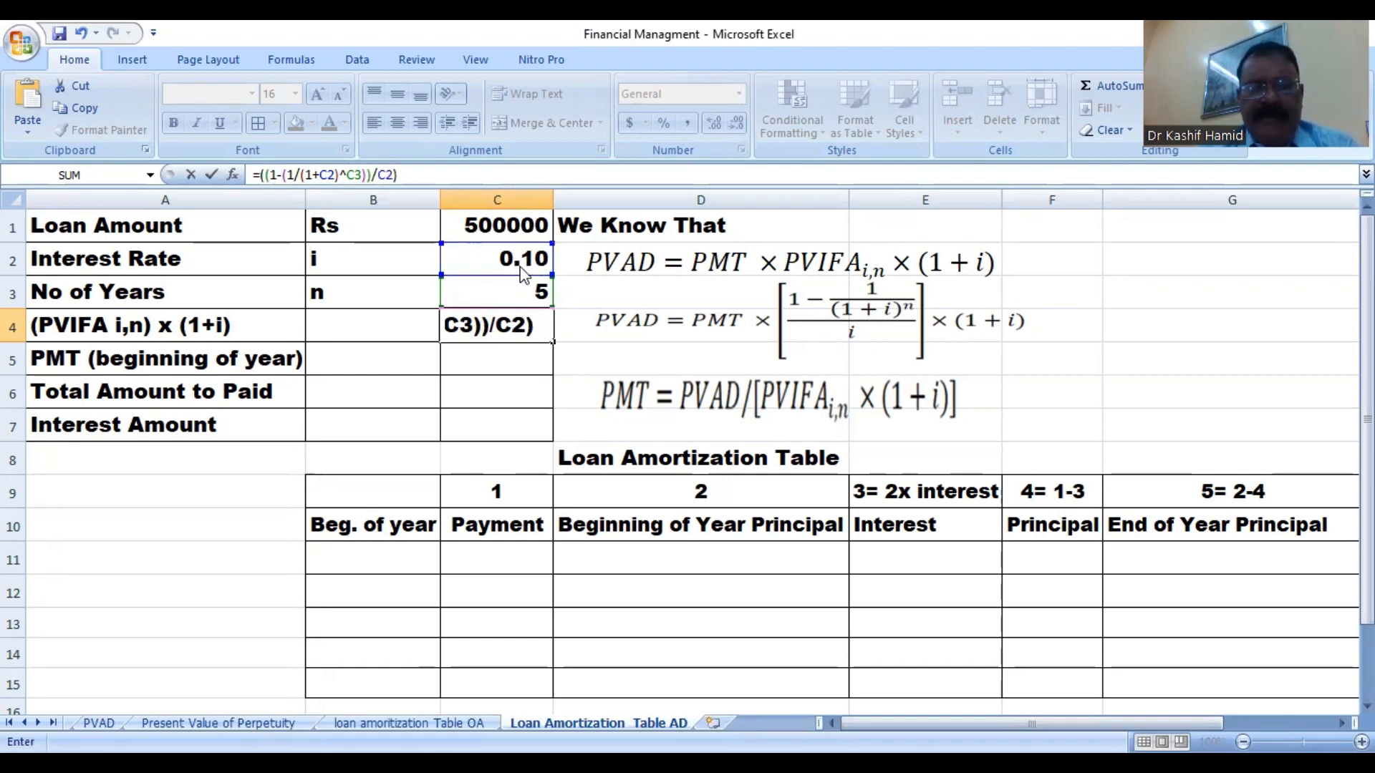
text(*(1)
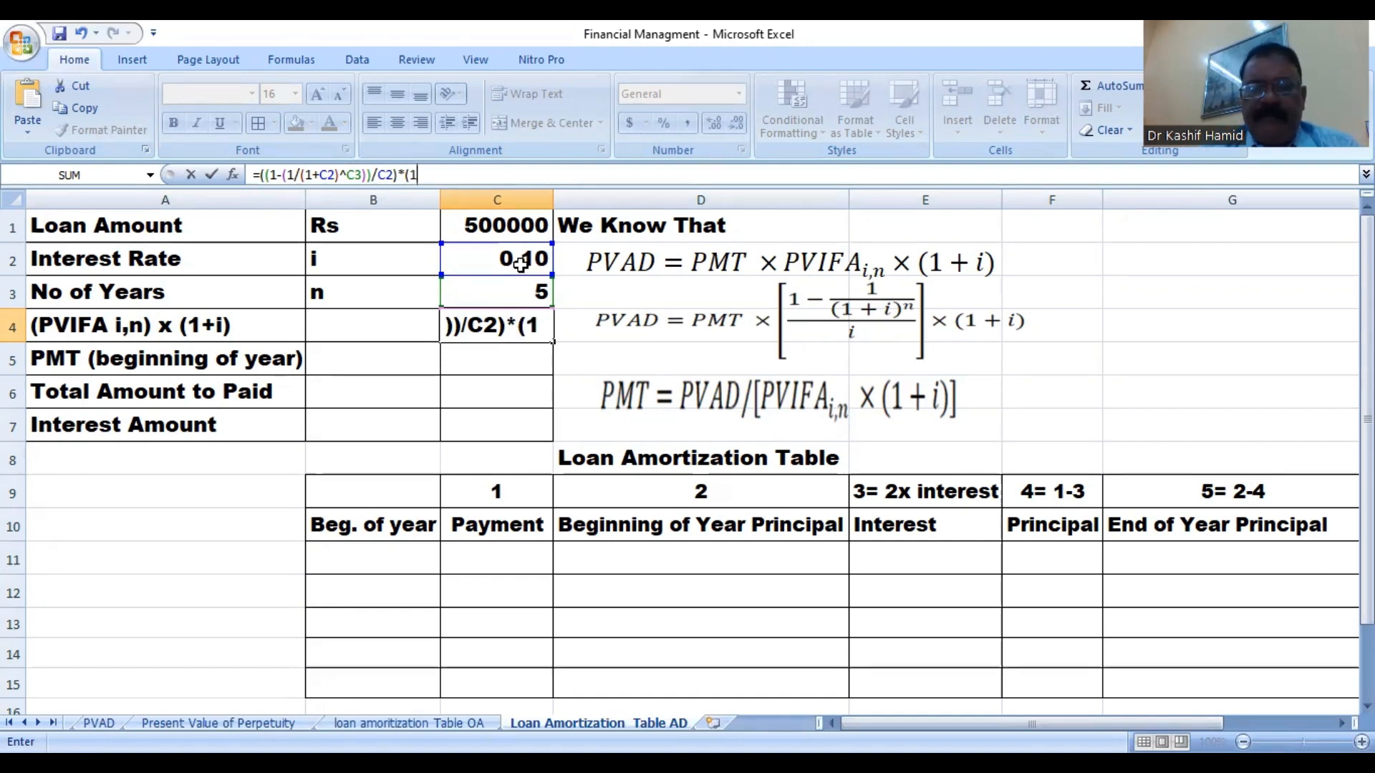
text(+)
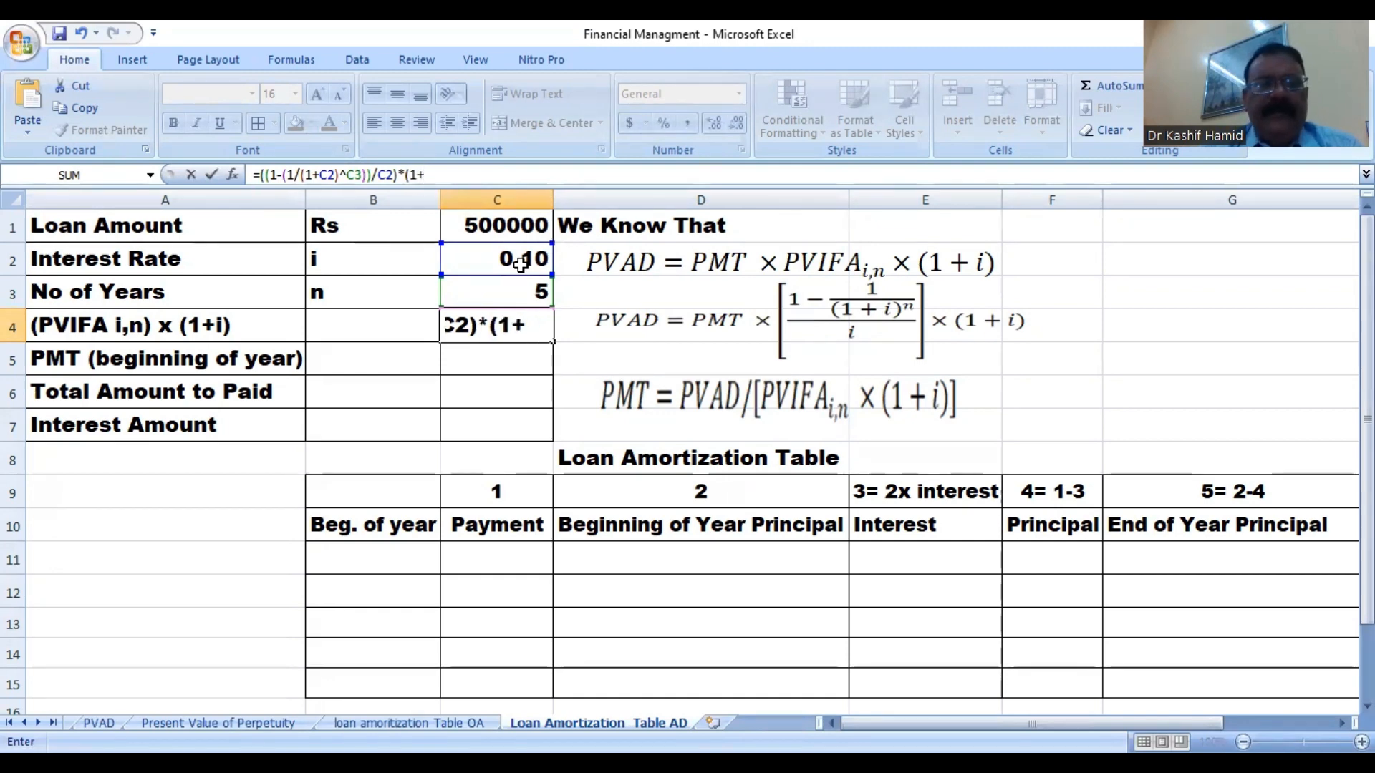
click(520, 264)
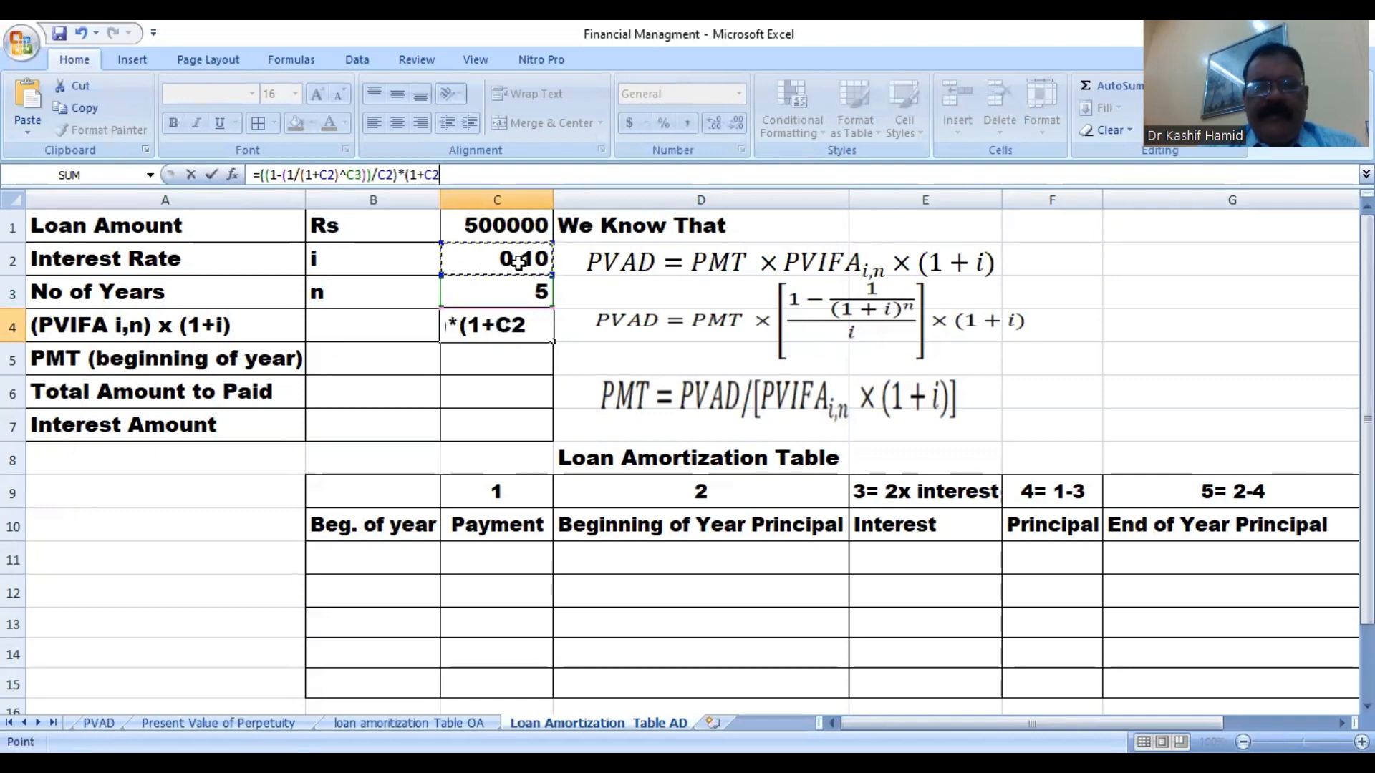
text())
key(Return)
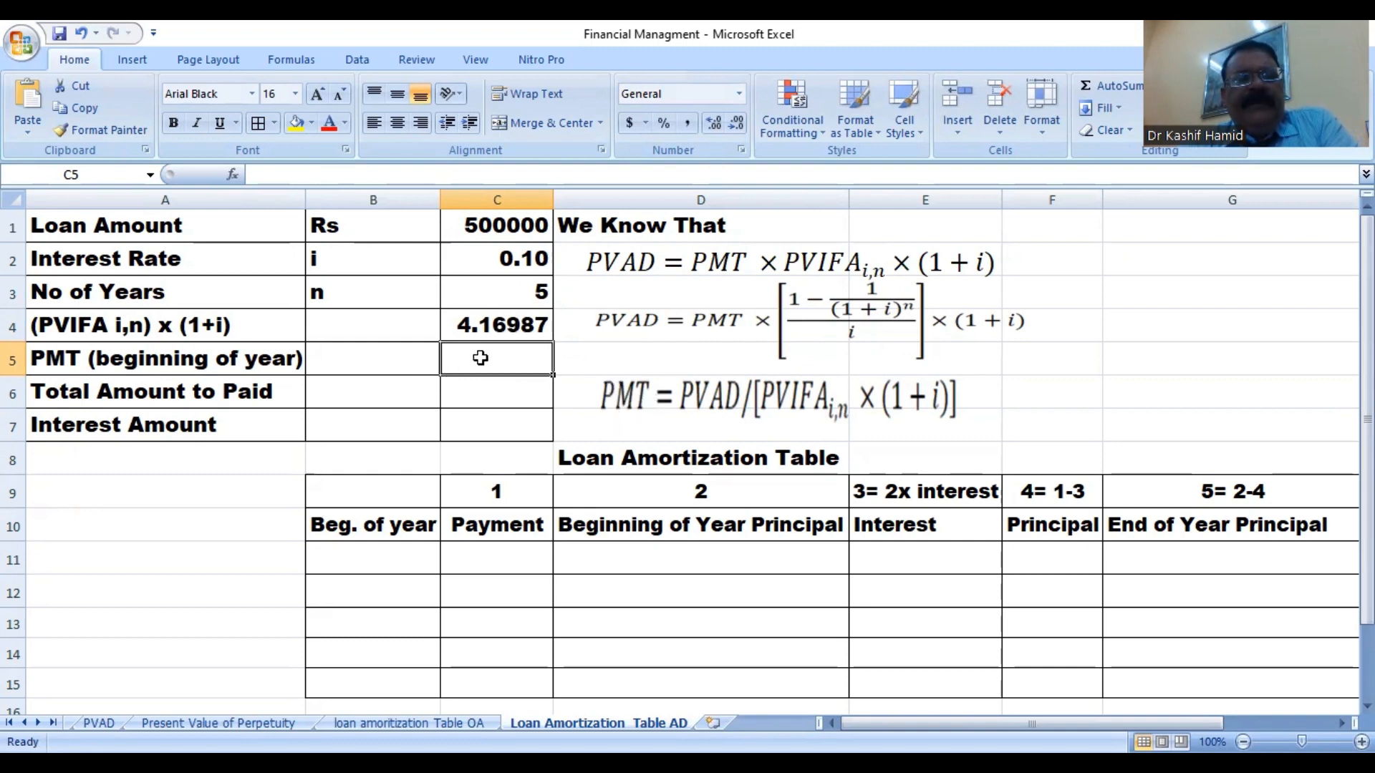
Change the payment label in A5 to "PMT (beginning of Eeach year)".
click(248, 360)
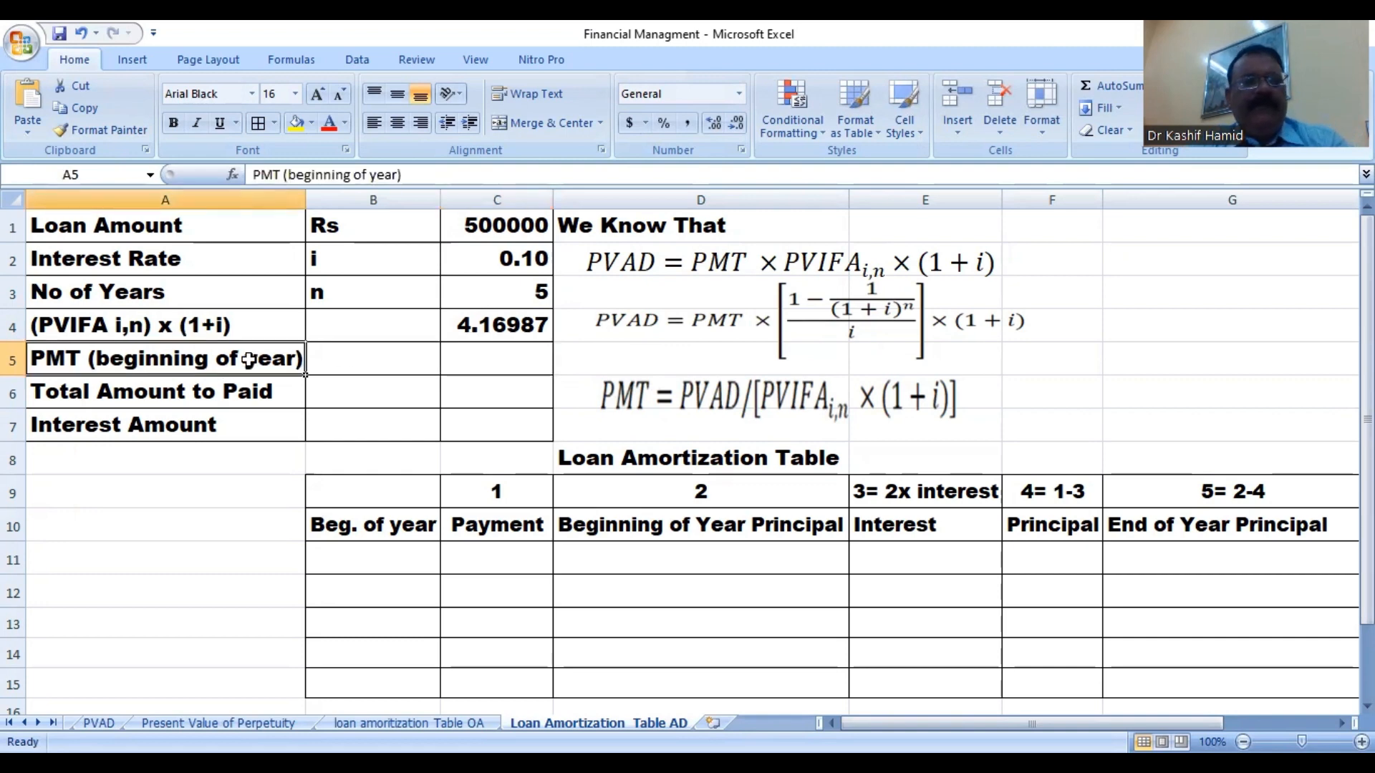
double_click(248, 360)
text(EAr)
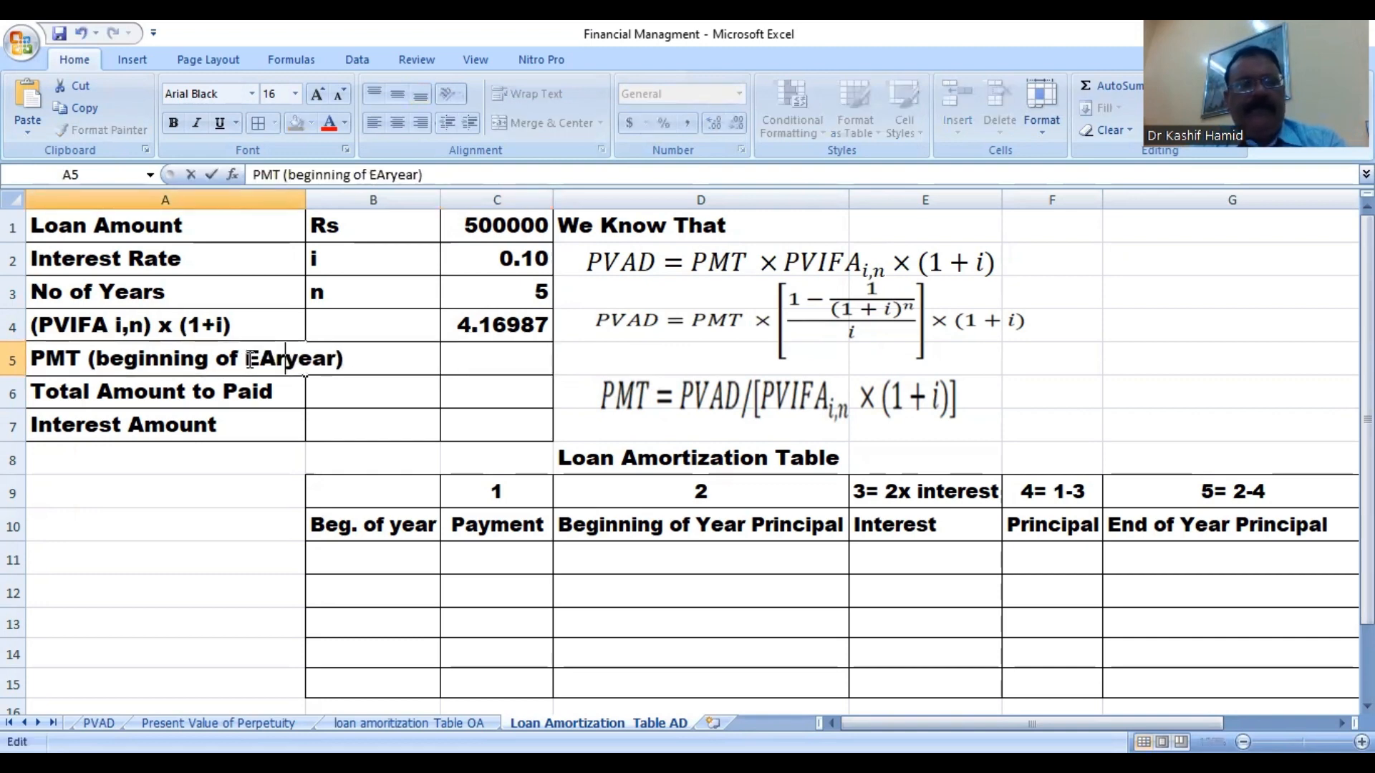
text(each)
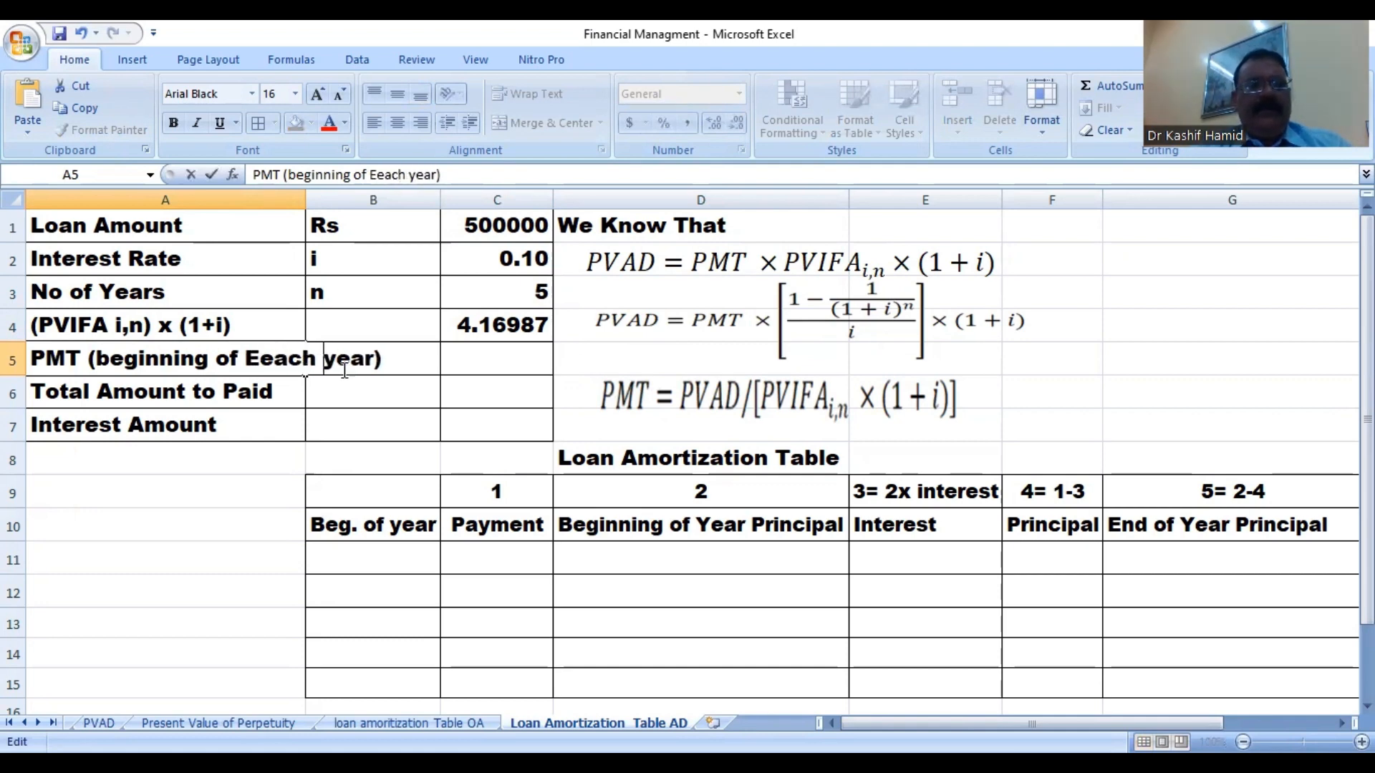
click(380, 428)
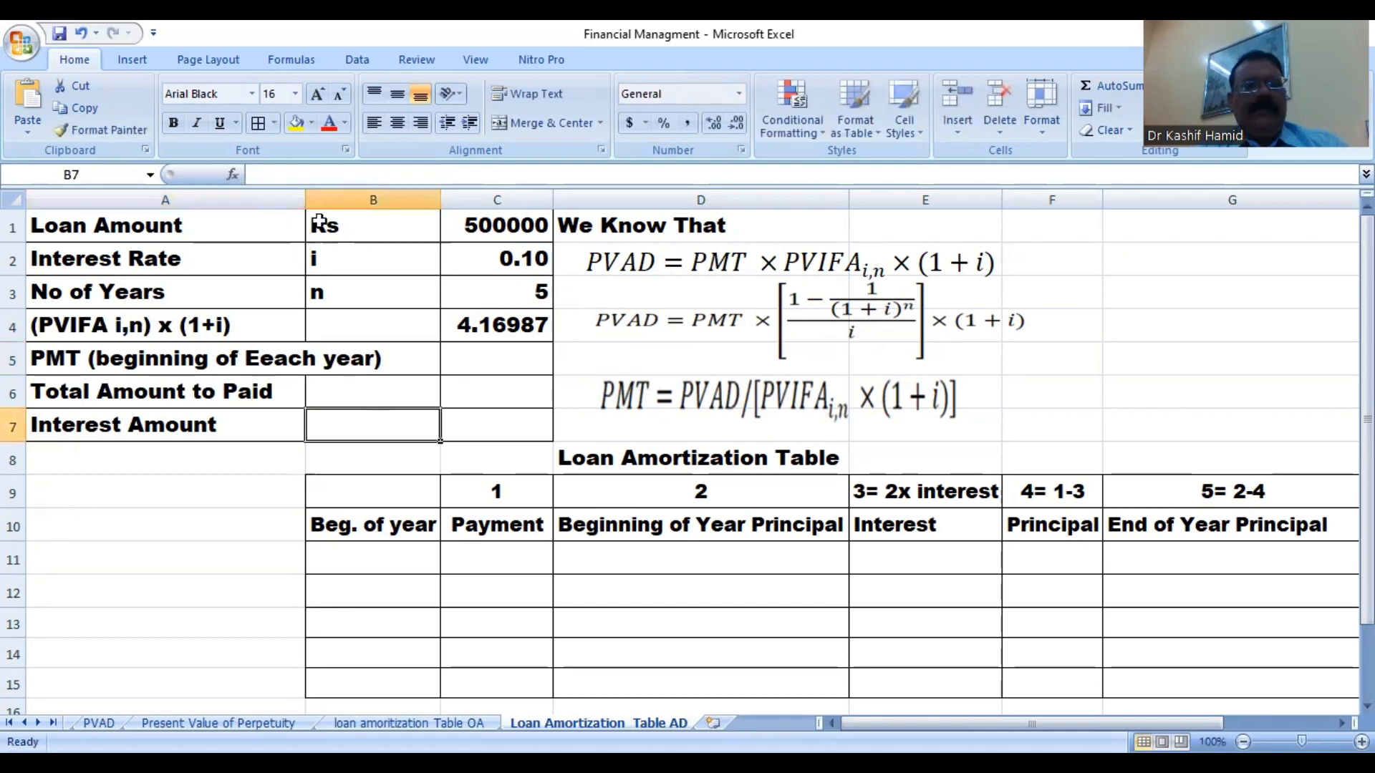
Calculate the beginning-of-year payment in C5 by dividing the loan amount by the factor, =C1/C4.
click(479, 358)
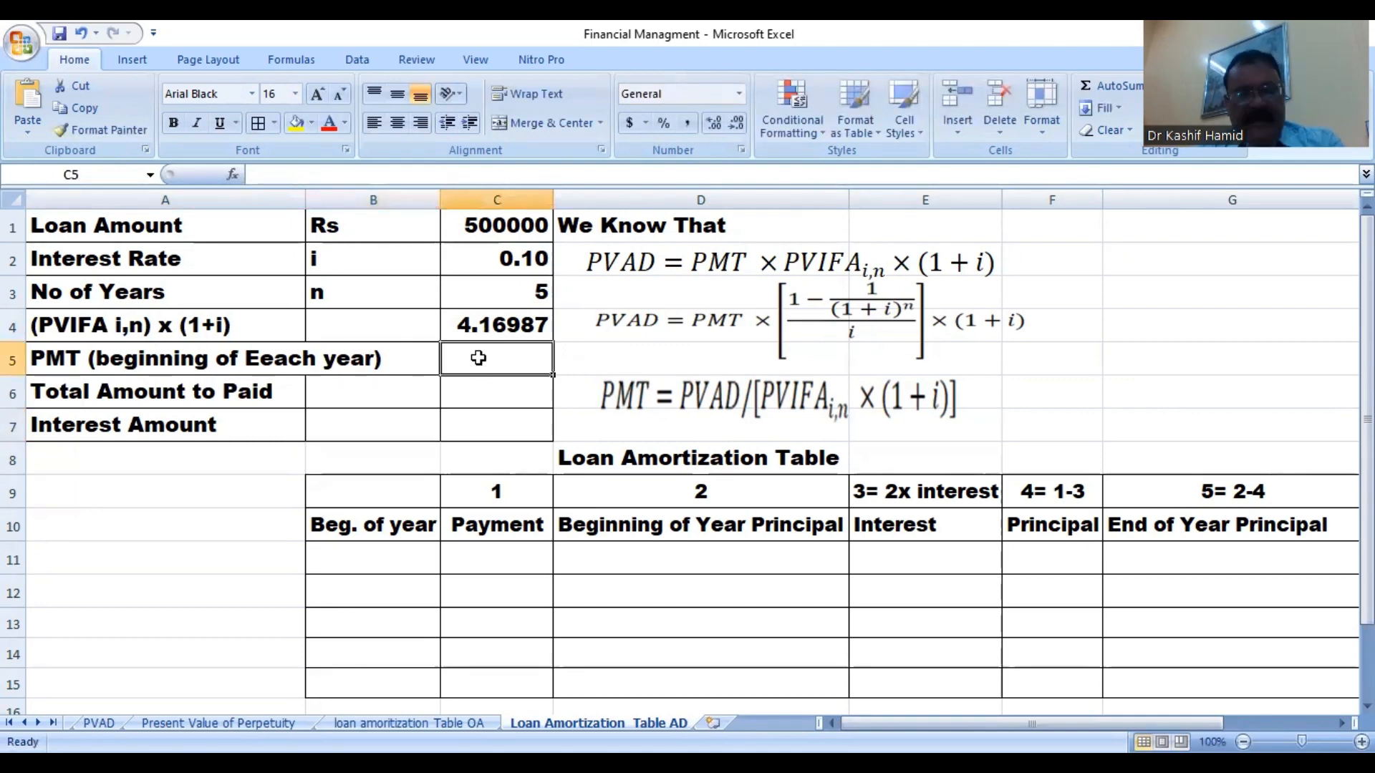
text(=)
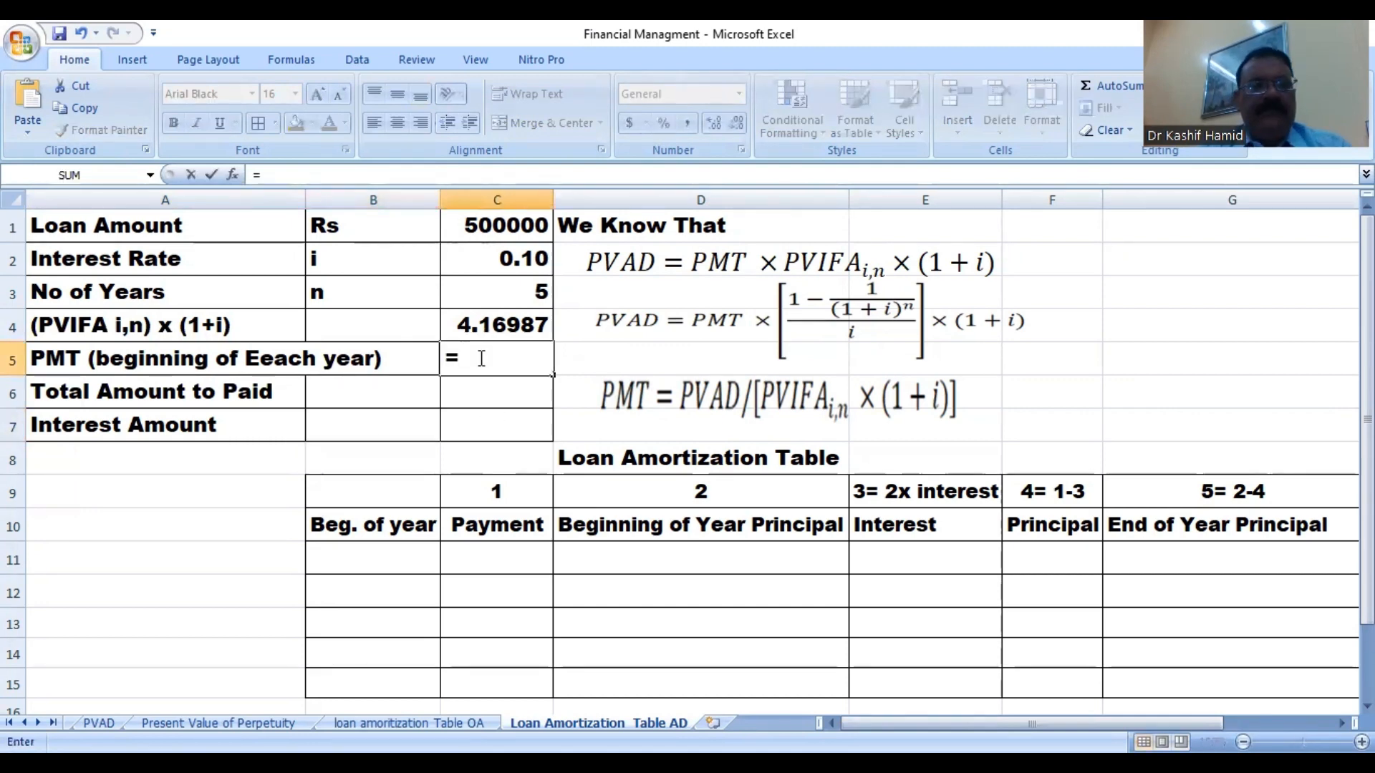
click(505, 228)
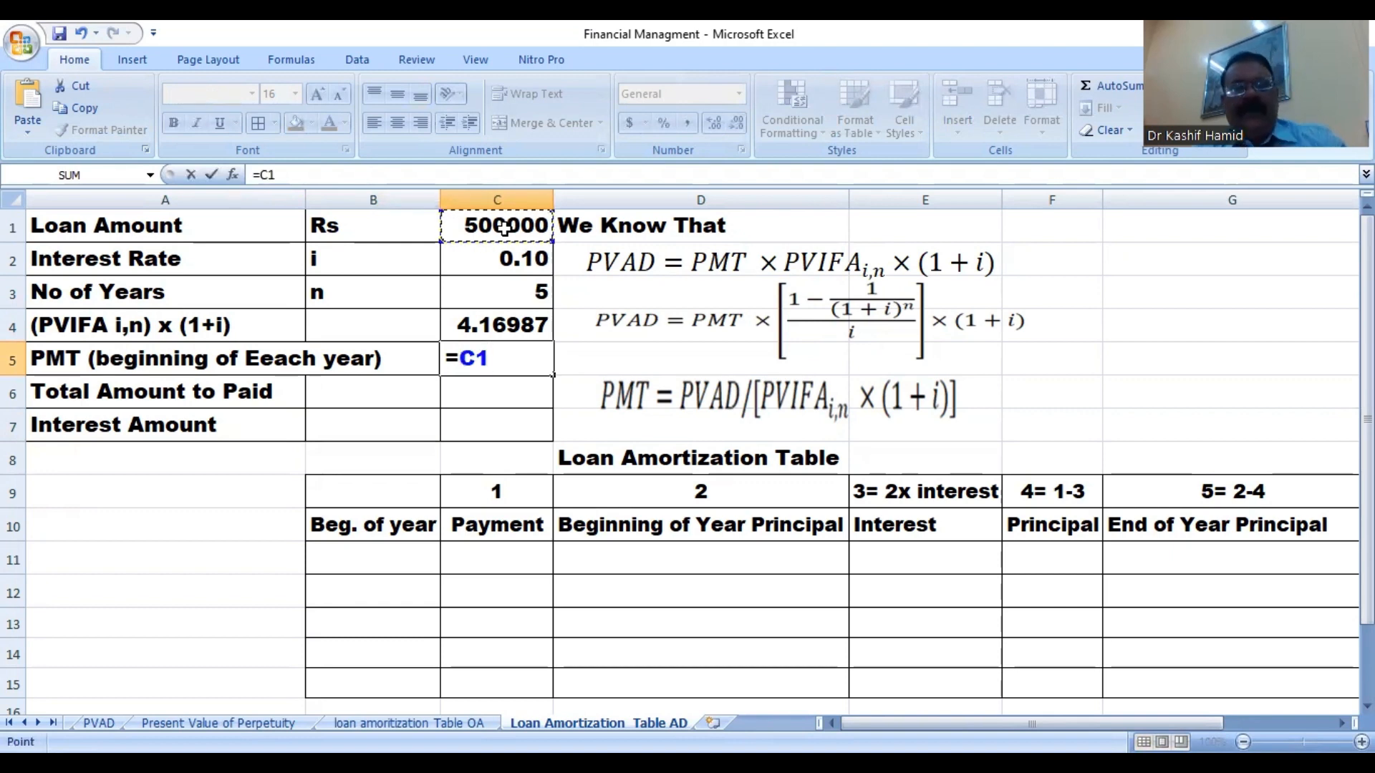
text(/)
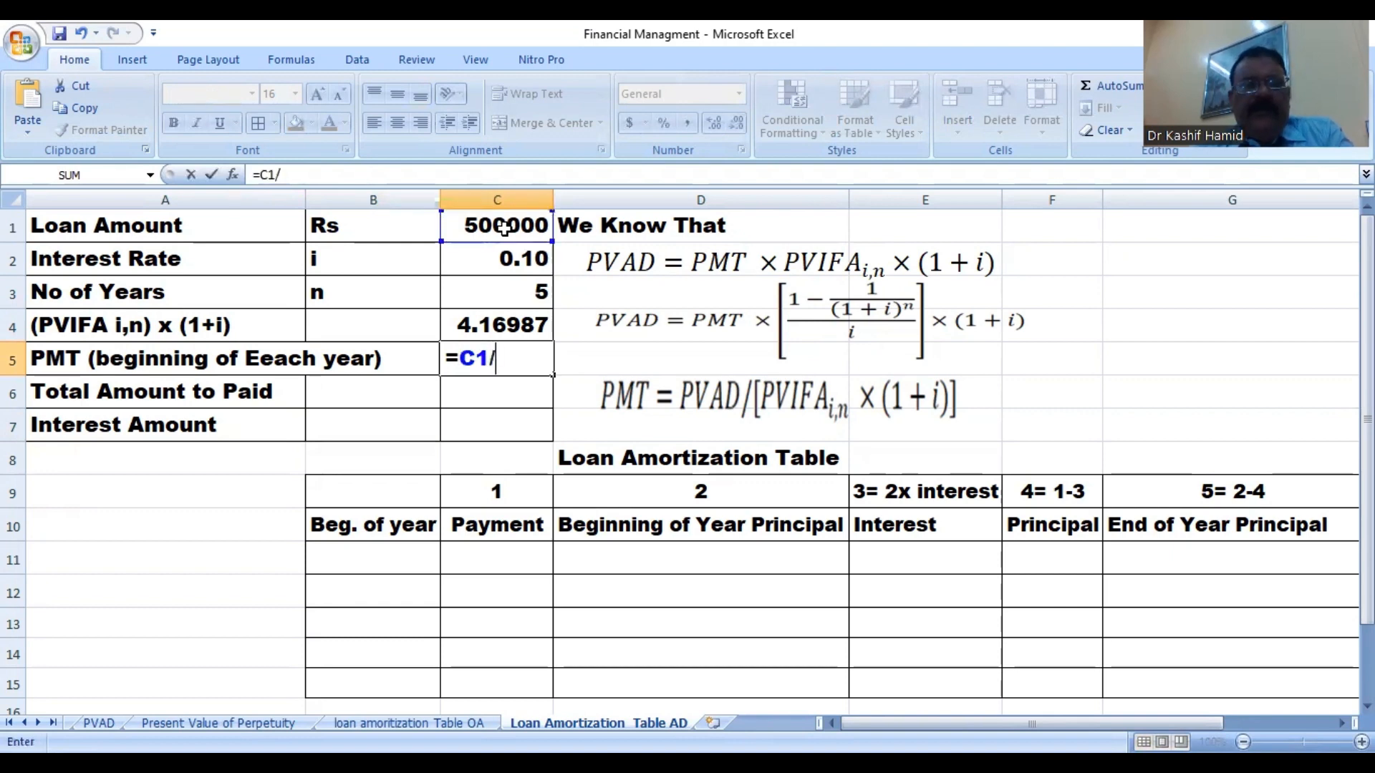
click(520, 325)
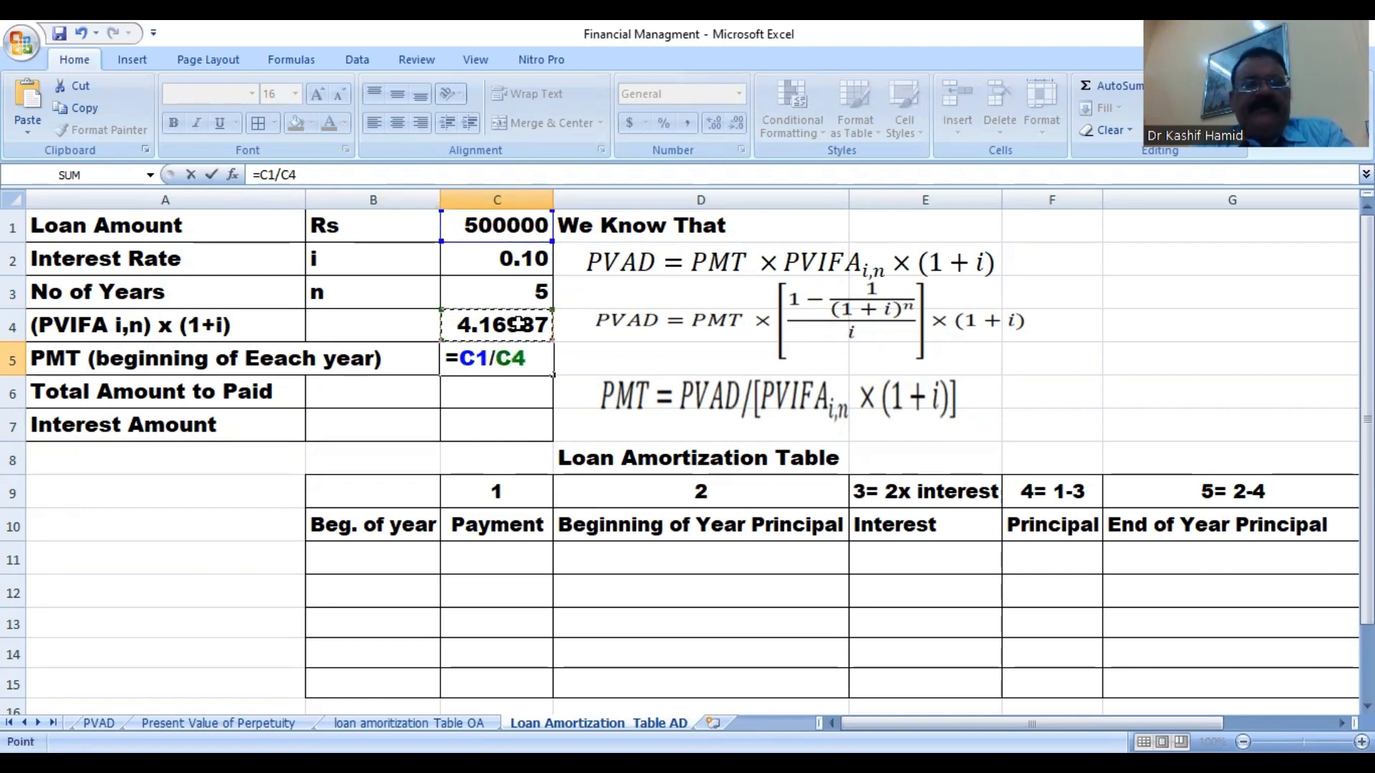
key(Return)
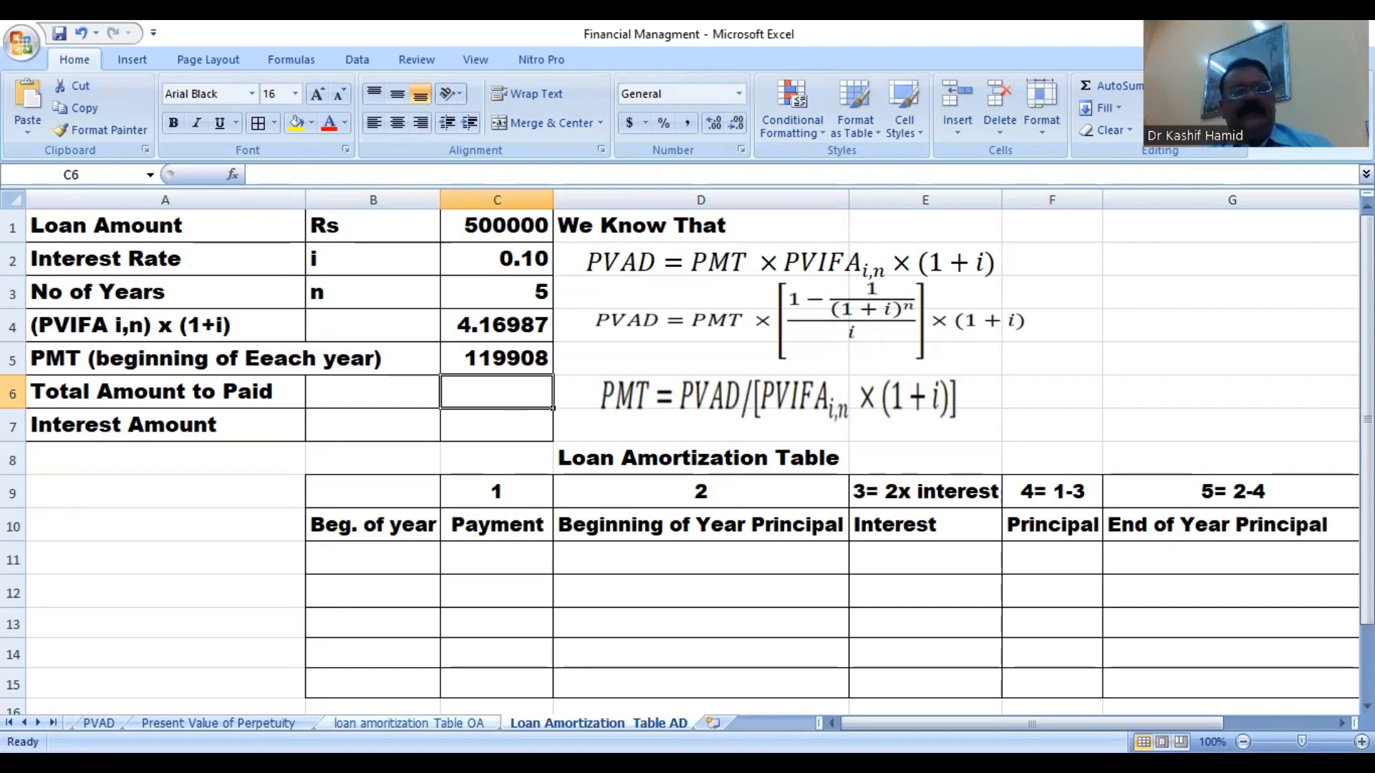
Check the end-of-year payment on the loan amoritization Table OA sheet for comparison, and return to the Loan Amortization Table AD sheet.
click(408, 724)
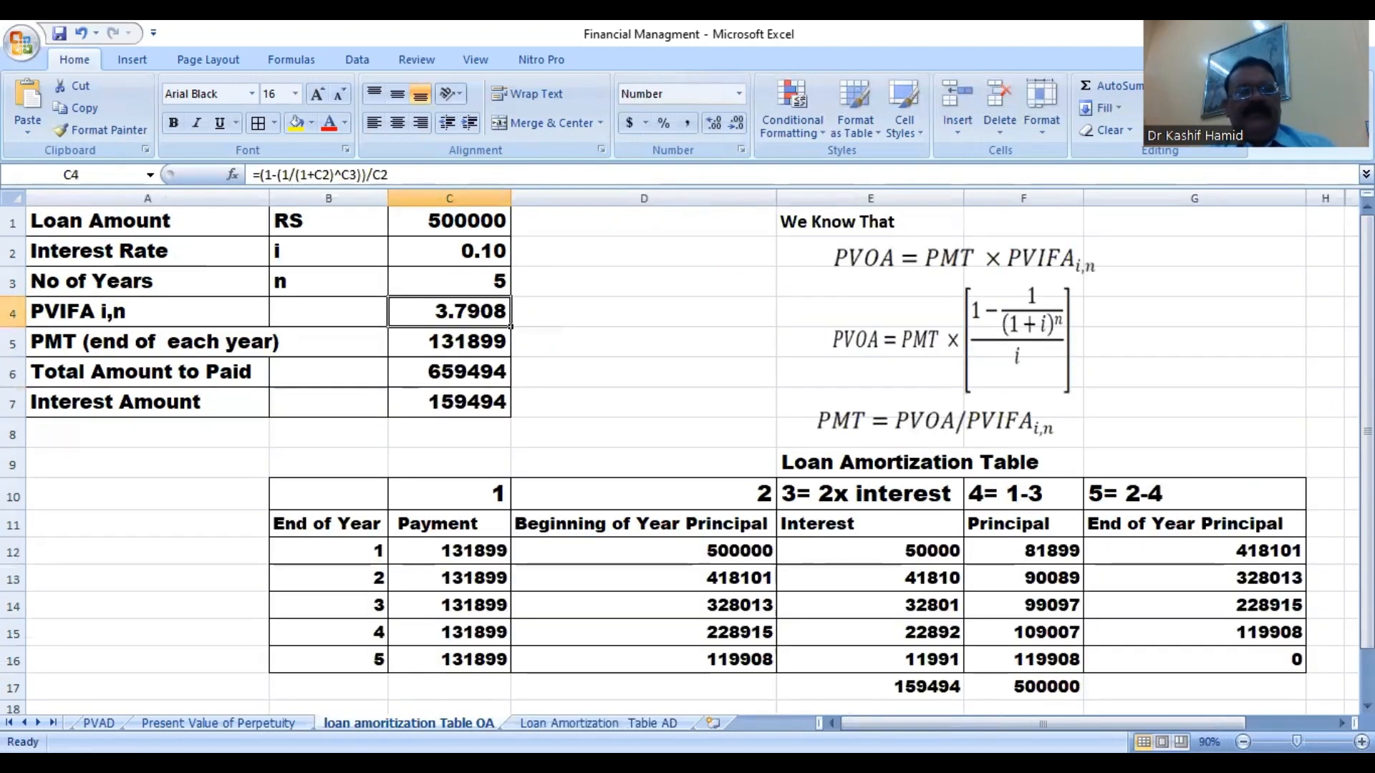
click(553, 710)
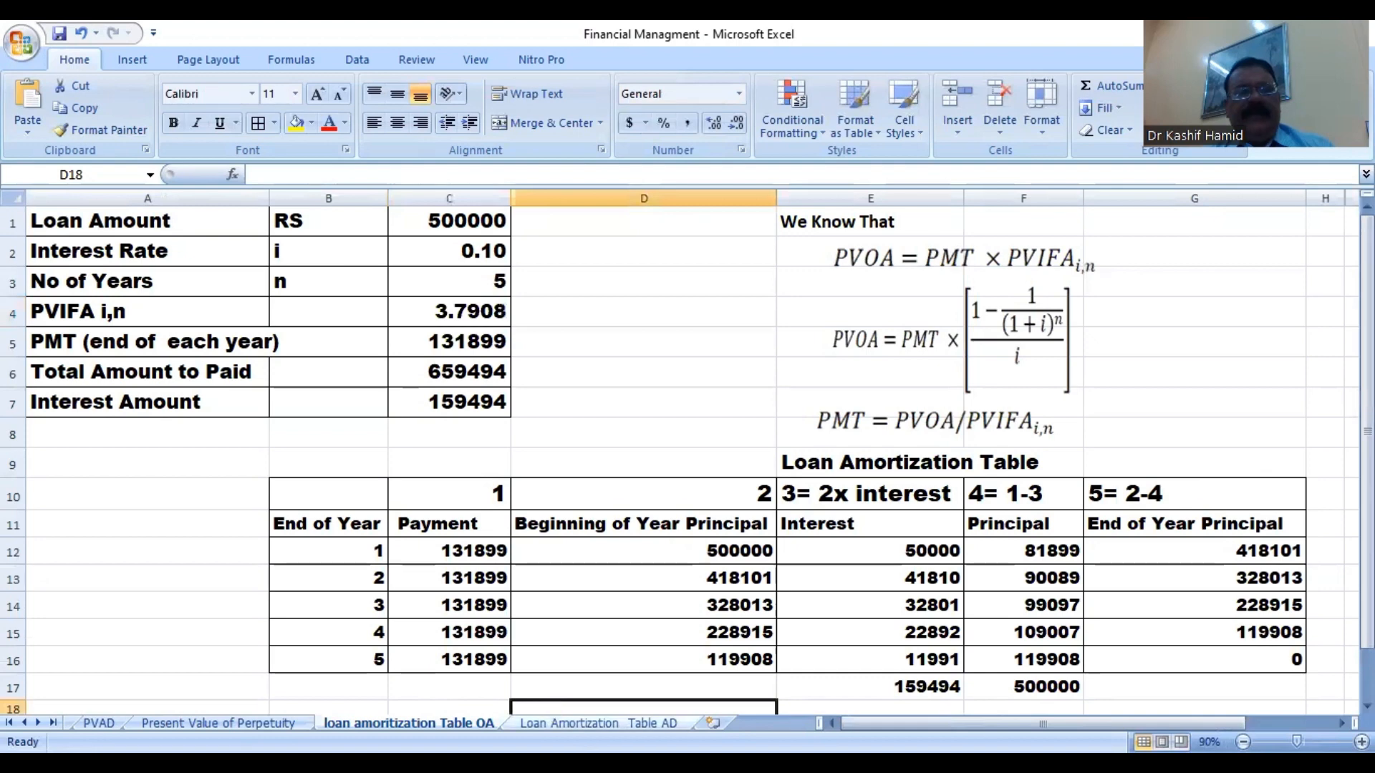
click(566, 724)
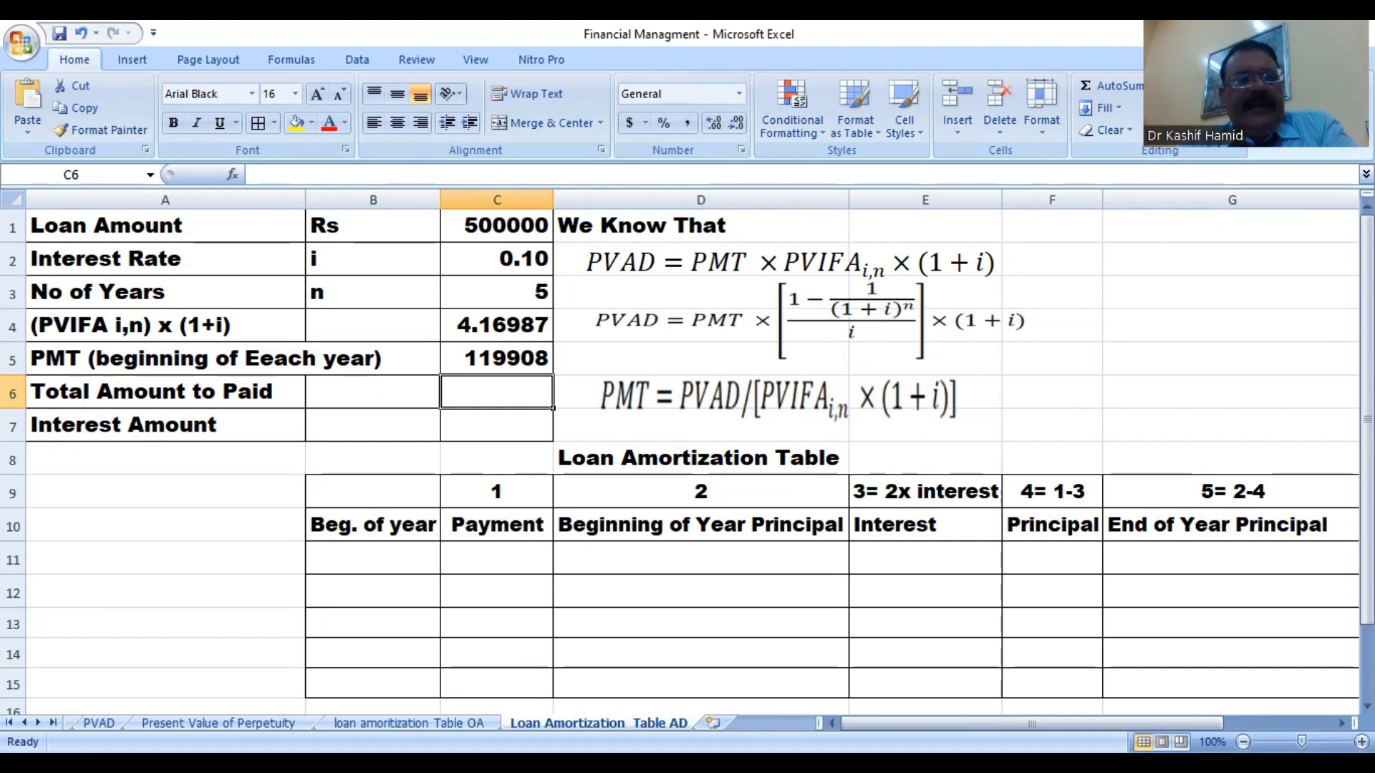
Calculate the total amount to be paid in C6 by multiplying the number of years by the payment, =C3*C5.
text(=)
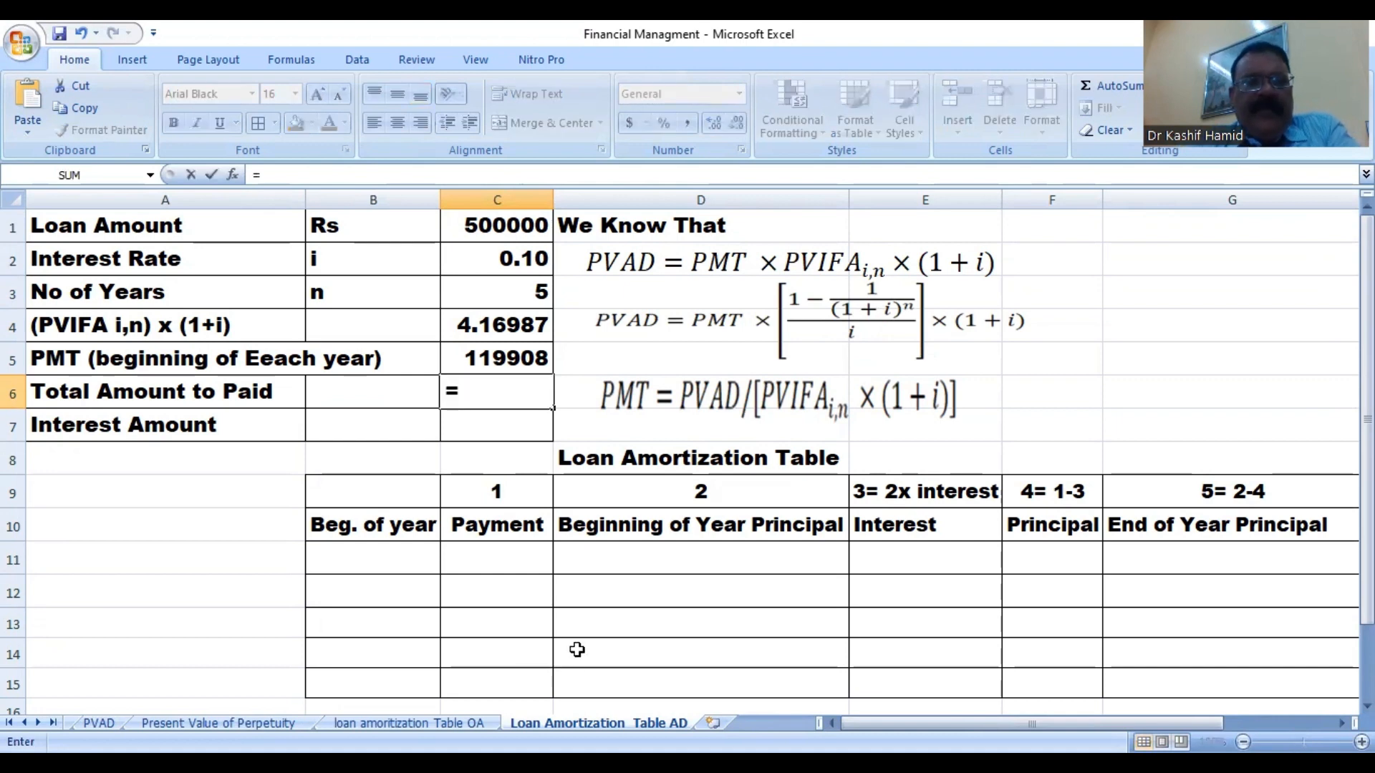
click(519, 293)
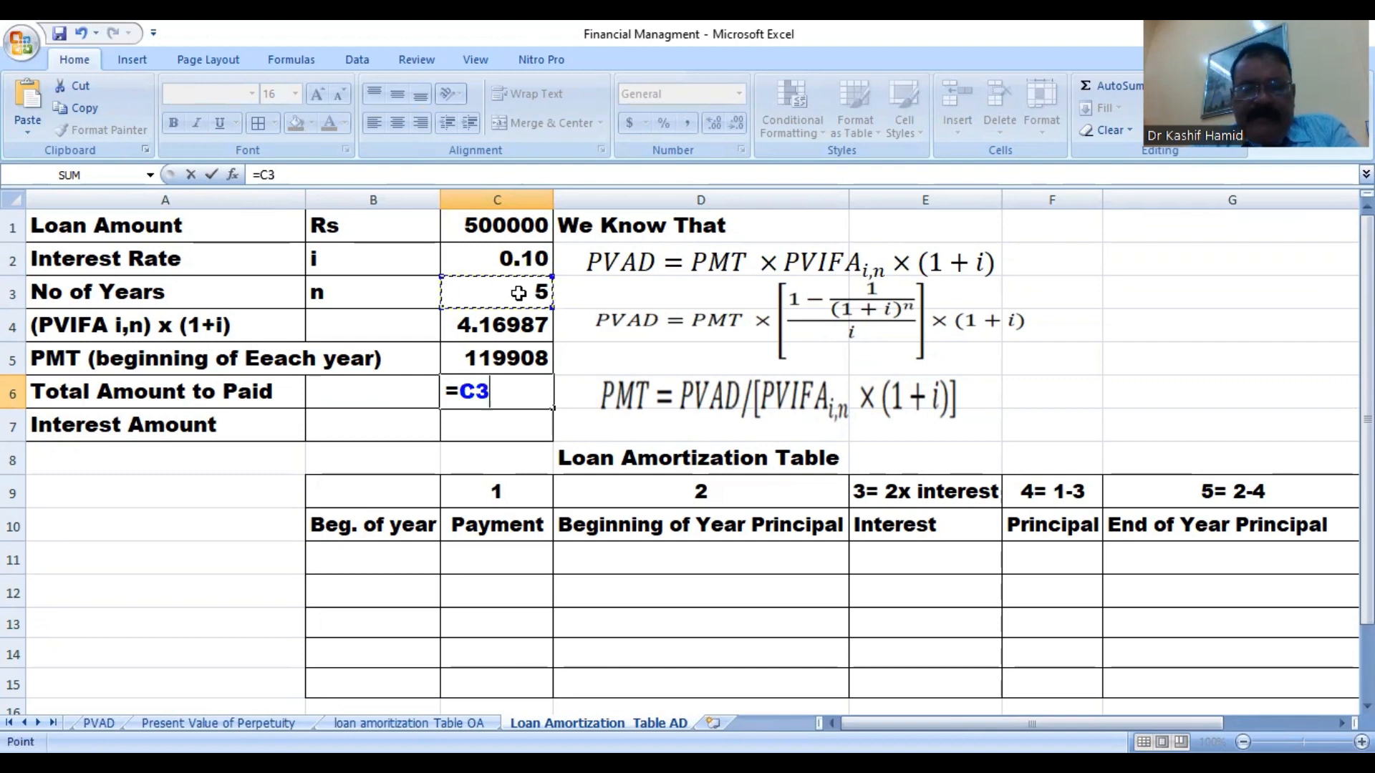
text(*)
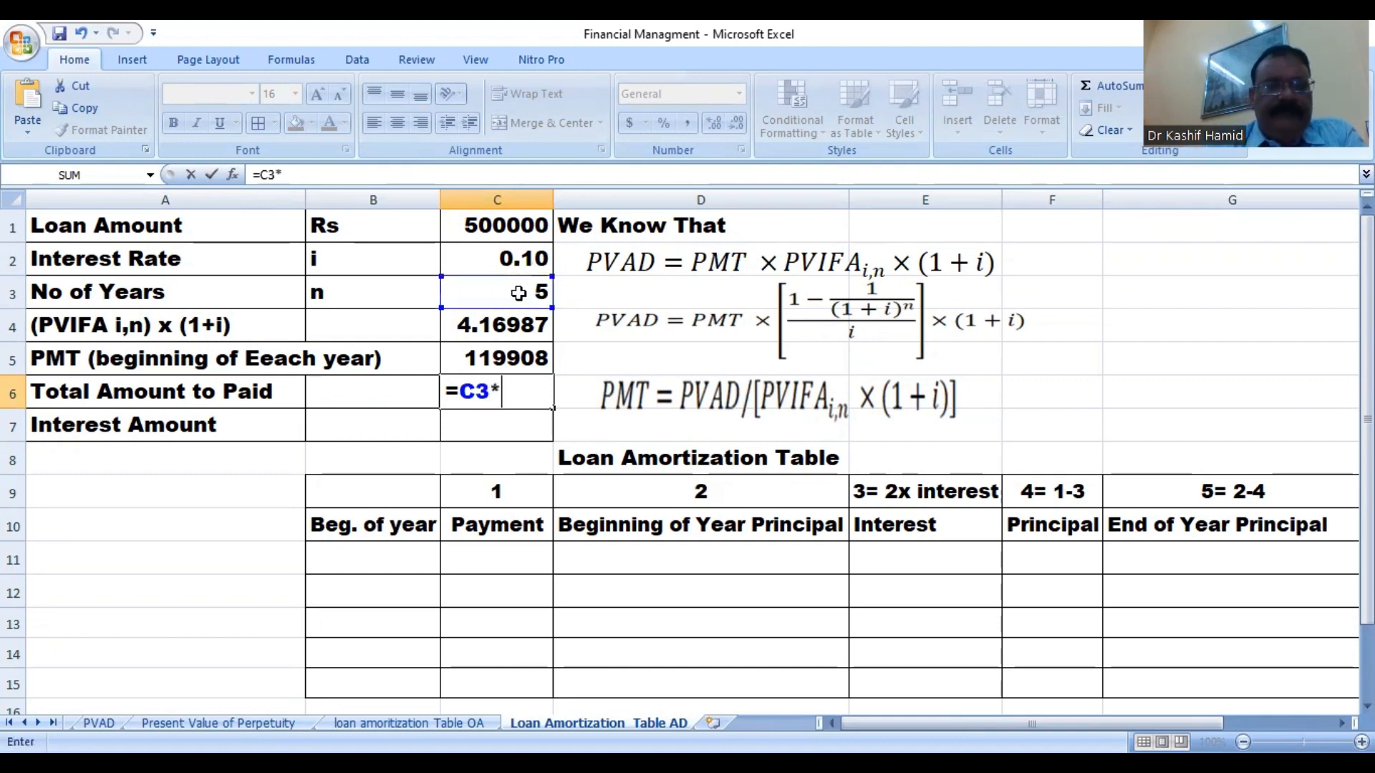
click(502, 353)
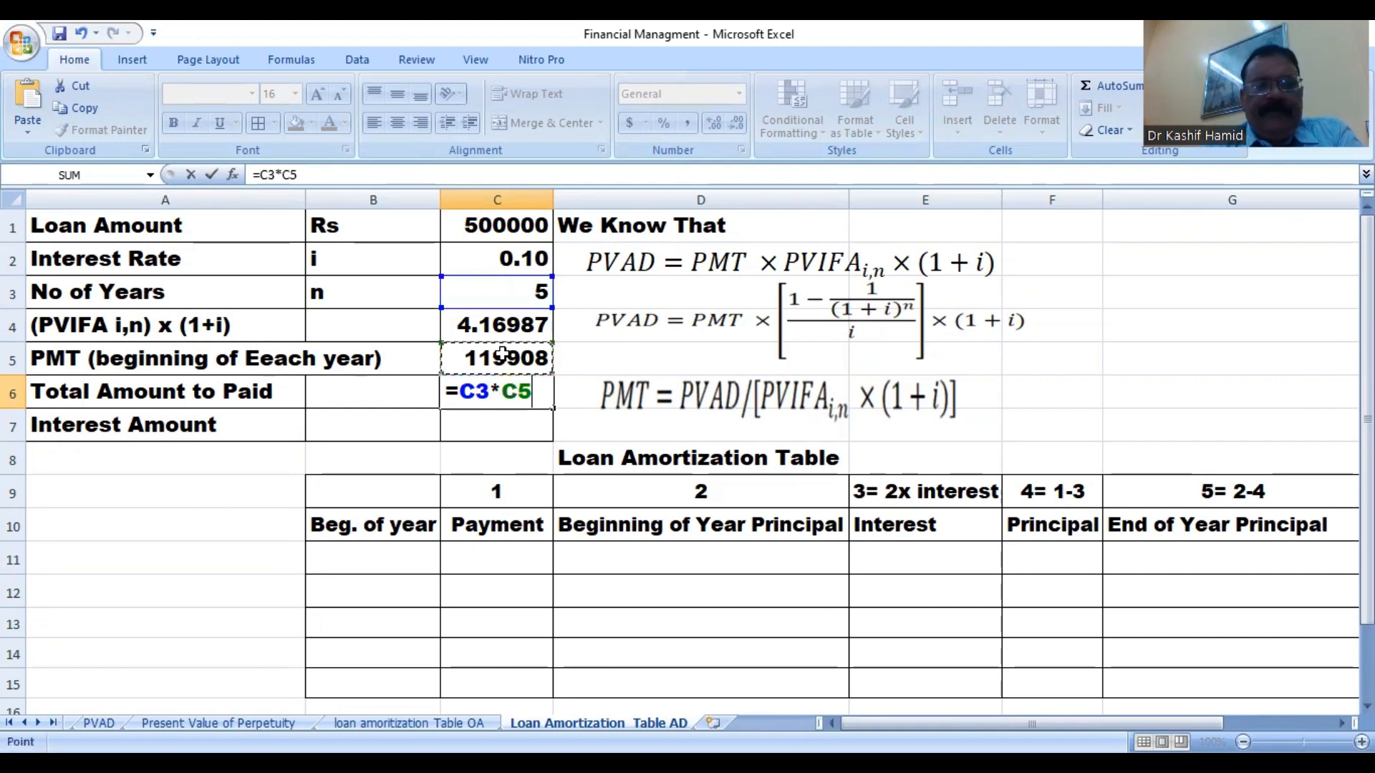
key(Return)
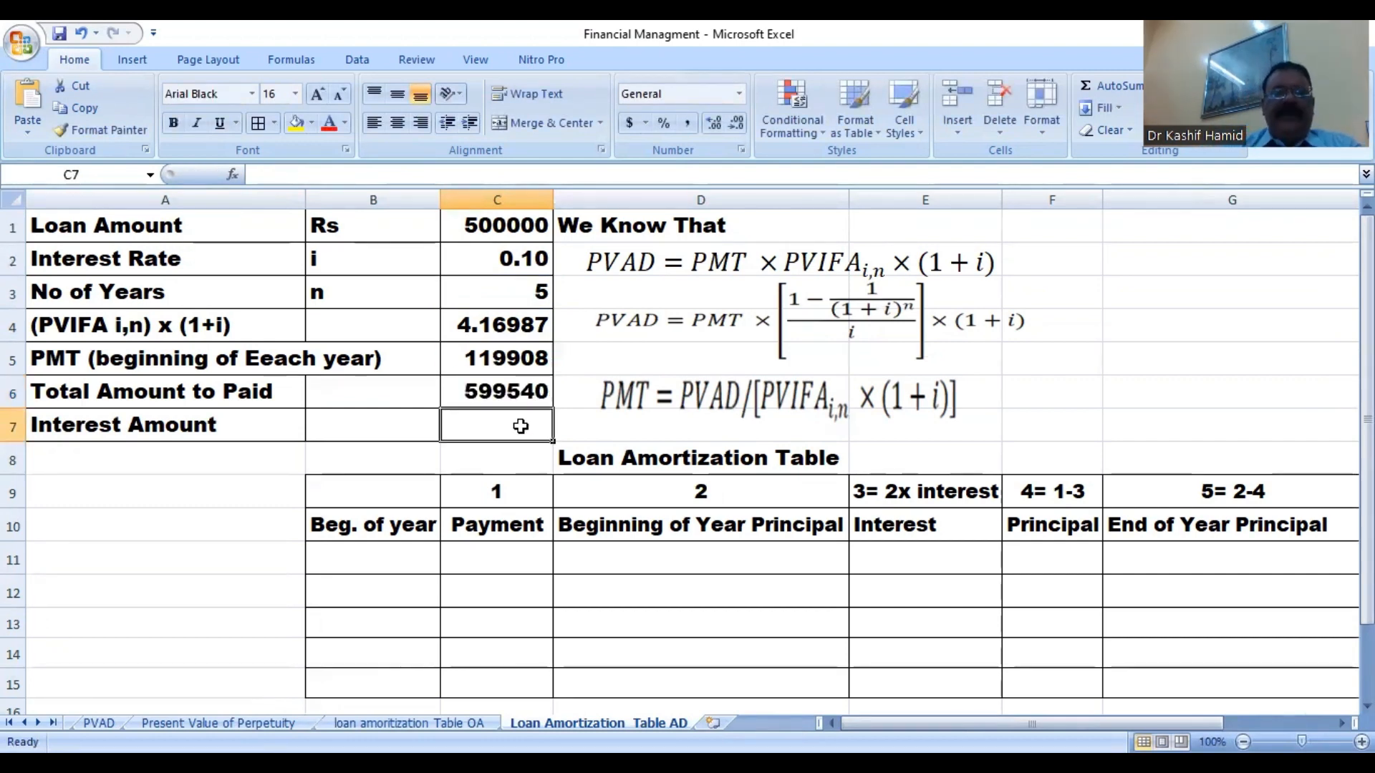
Calculate the interest amount in C7 by subtracting the loan amount from the total paid, =C6-C1.
text(=)
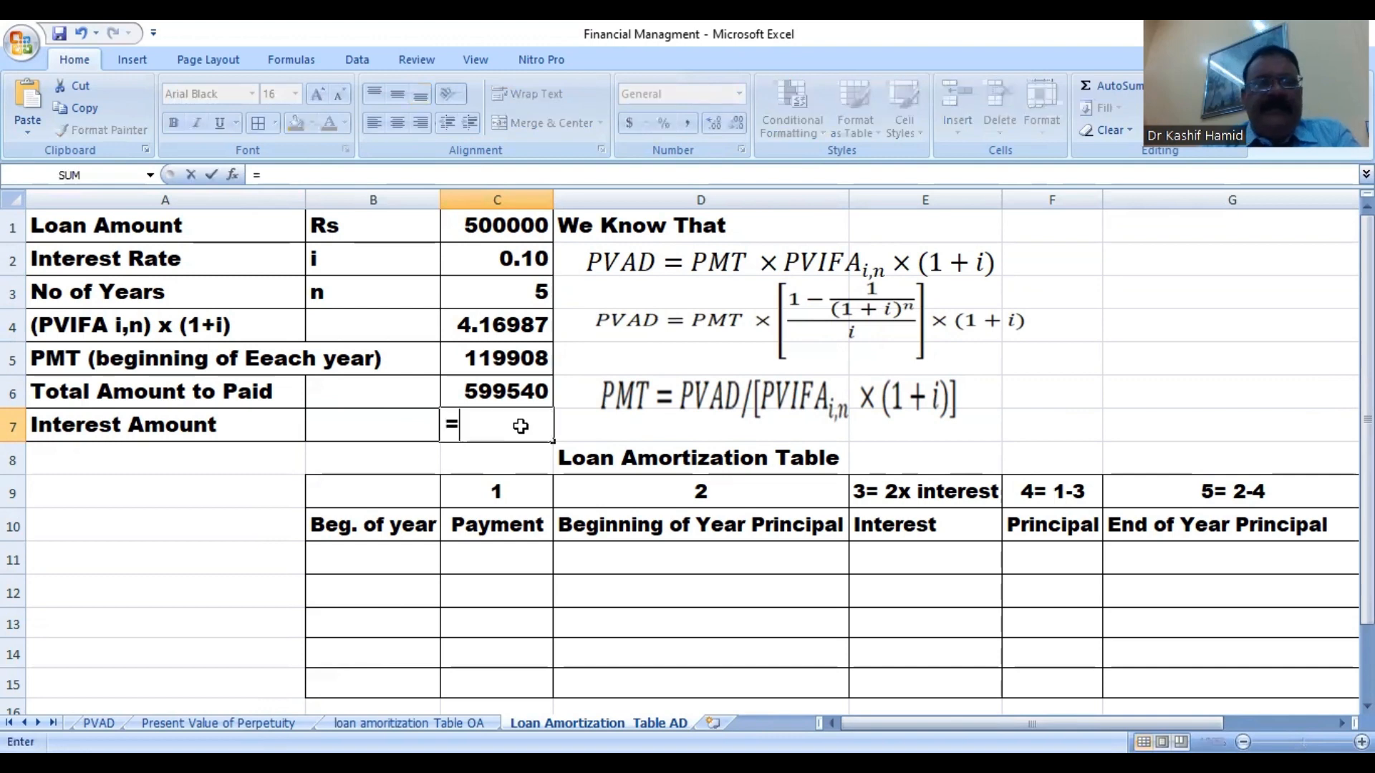
click(478, 391)
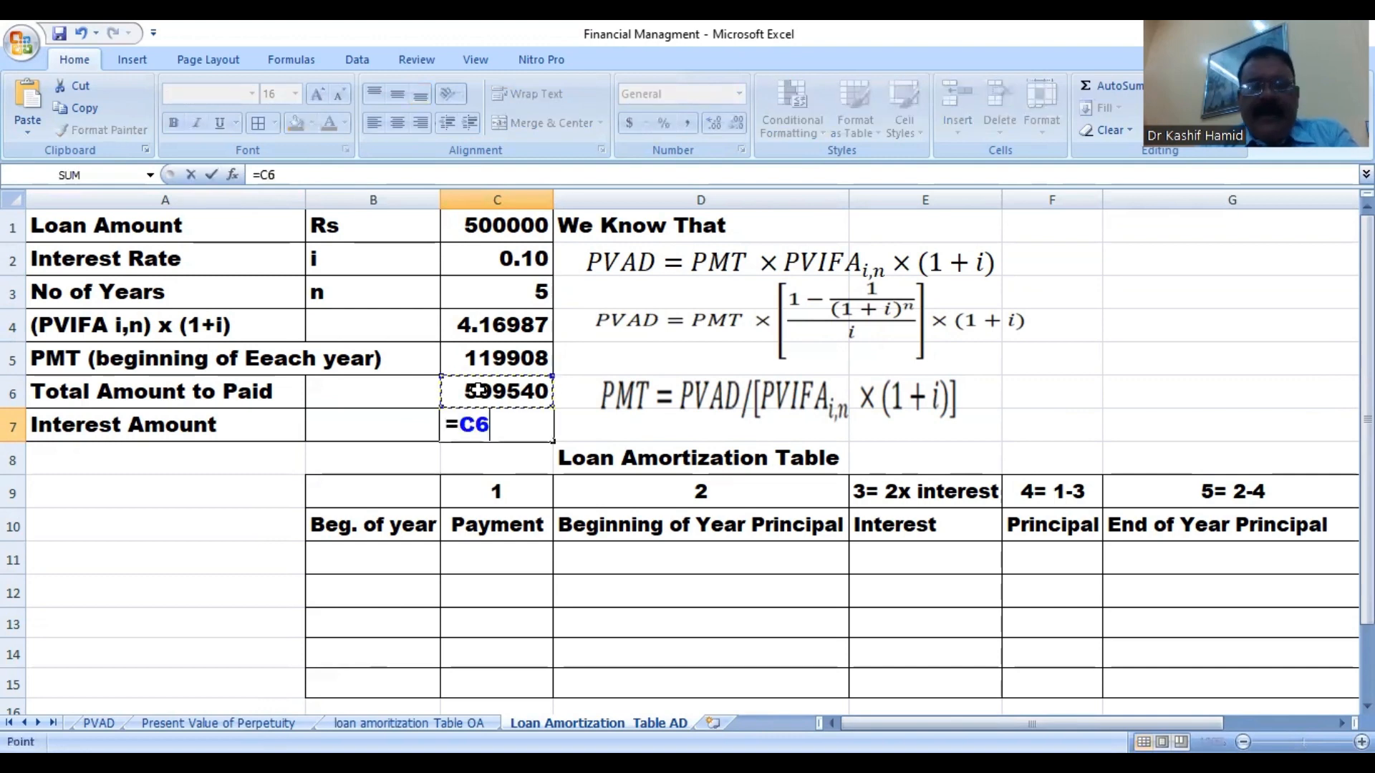
text(-)
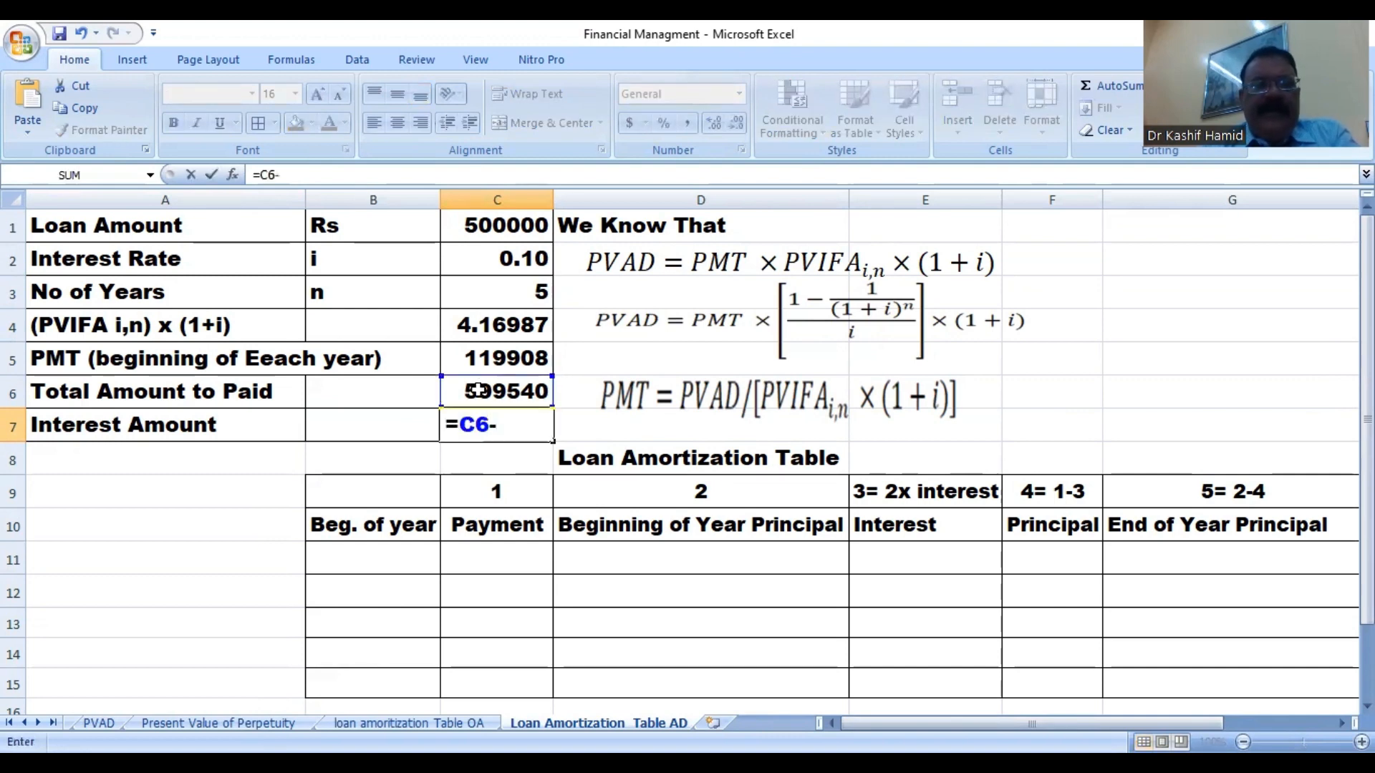
click(487, 227)
key(Return)
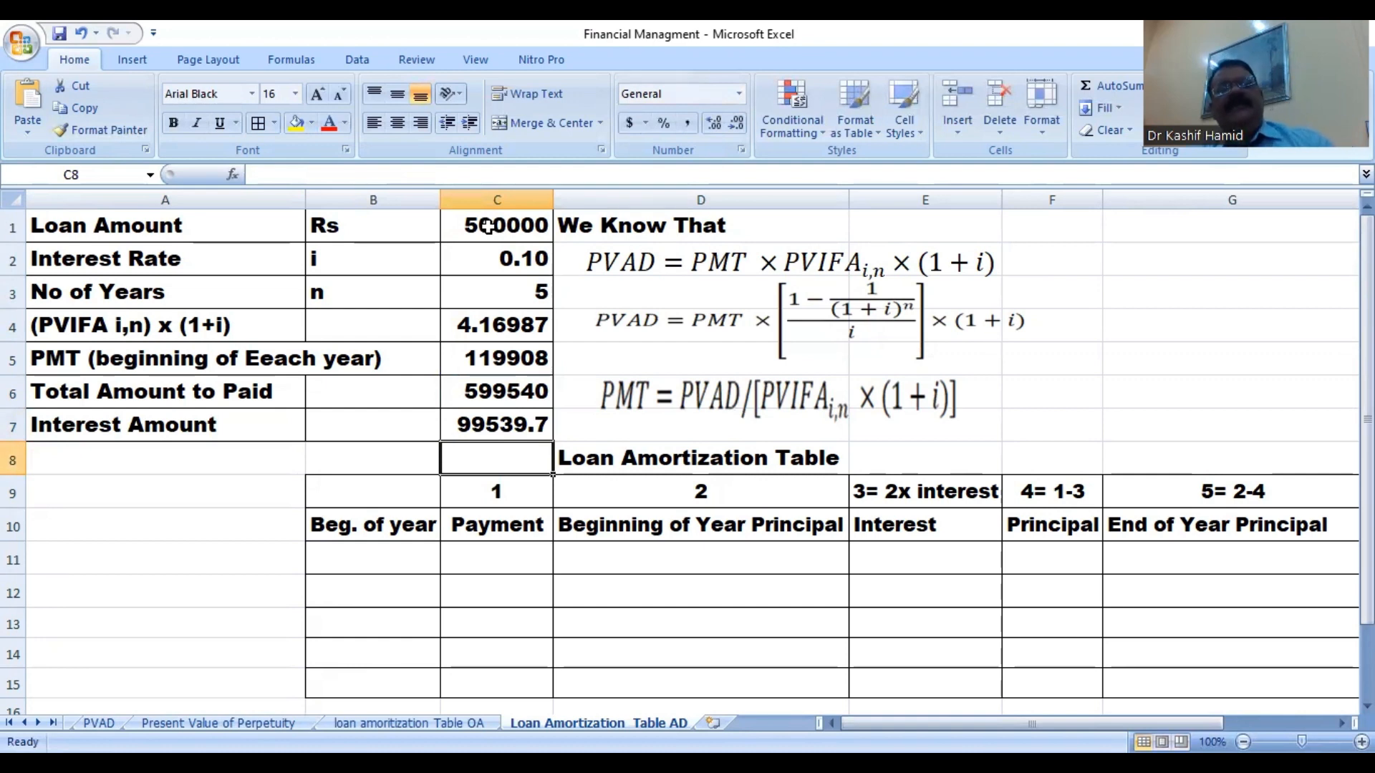
Number the beginning-of-year rows of the amortization table 0, 1, 2, 3 and 4 in B11 to B15.
click(341, 557)
text(0)
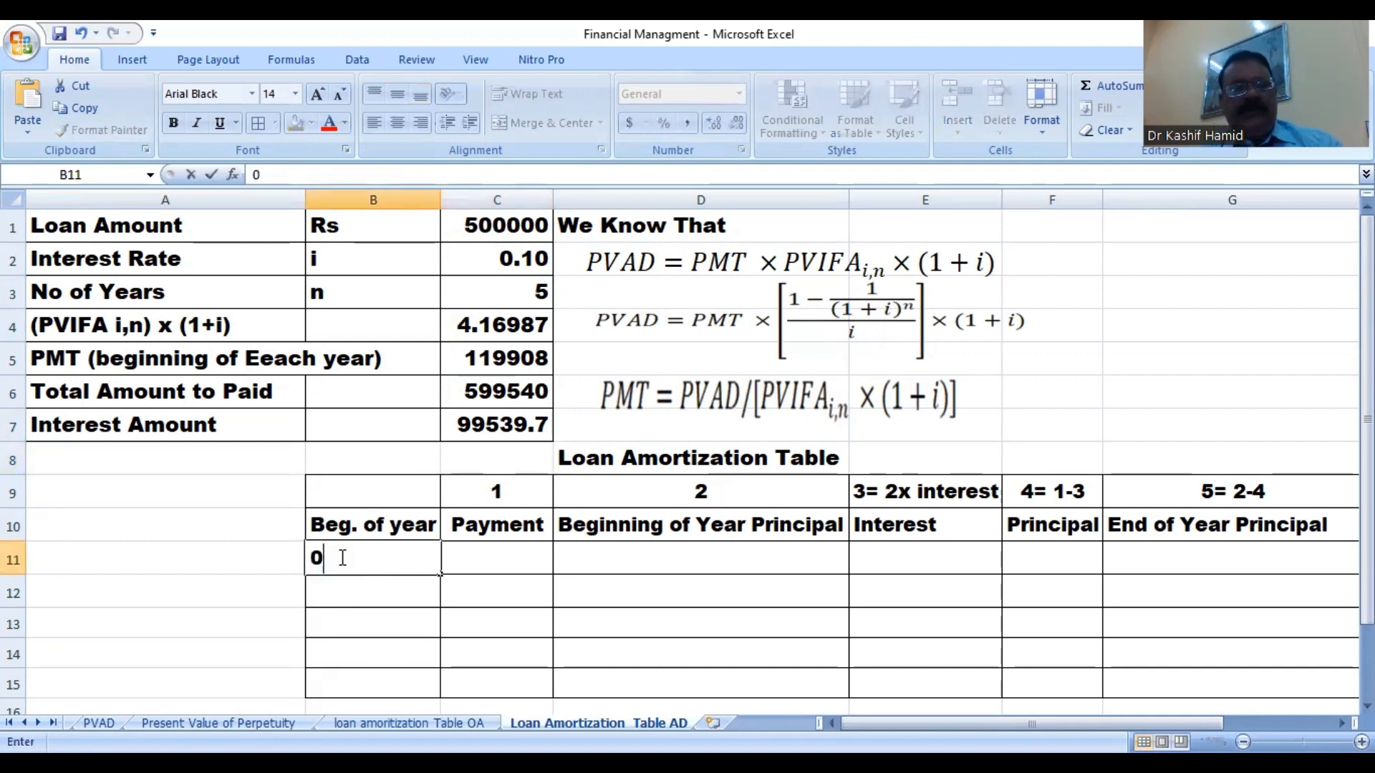
key(Return)
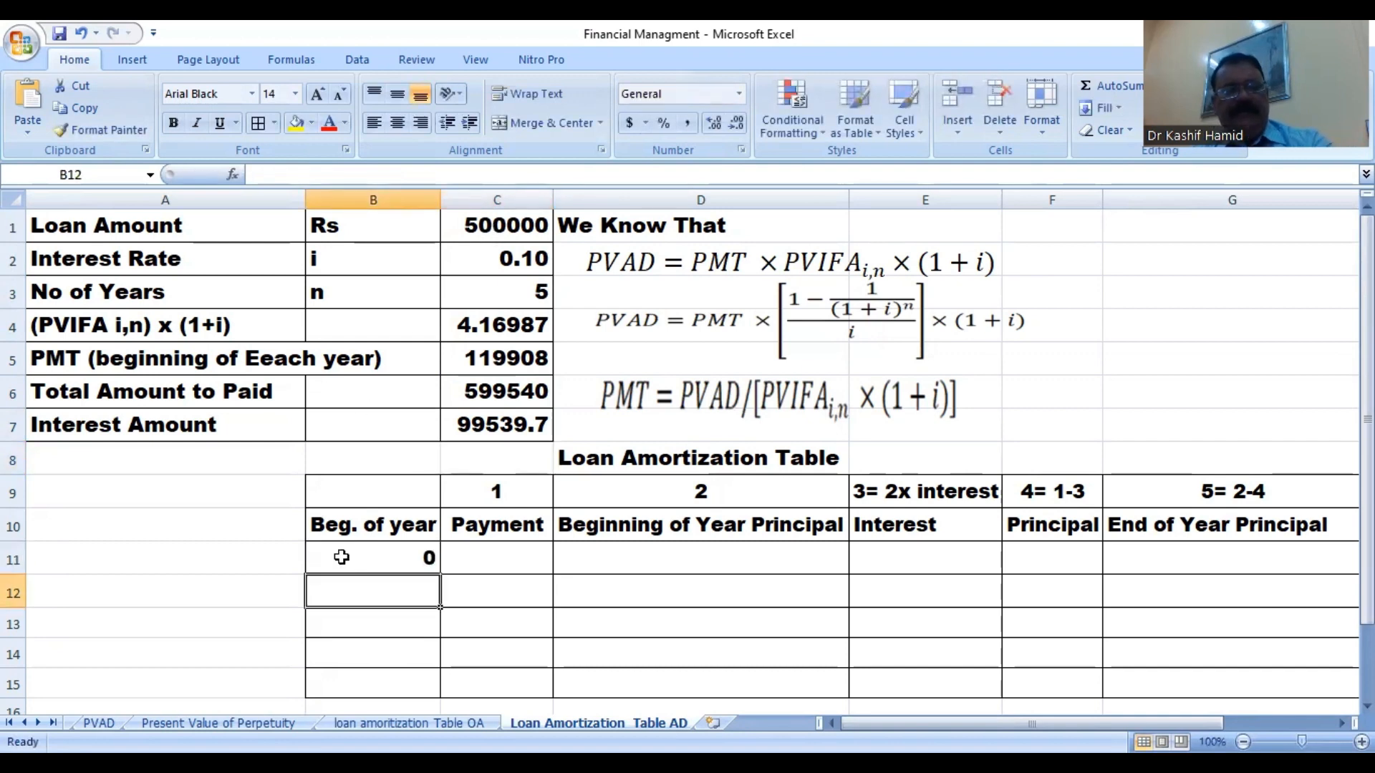
text(1)
key(Return)
text(2)
key(Return)
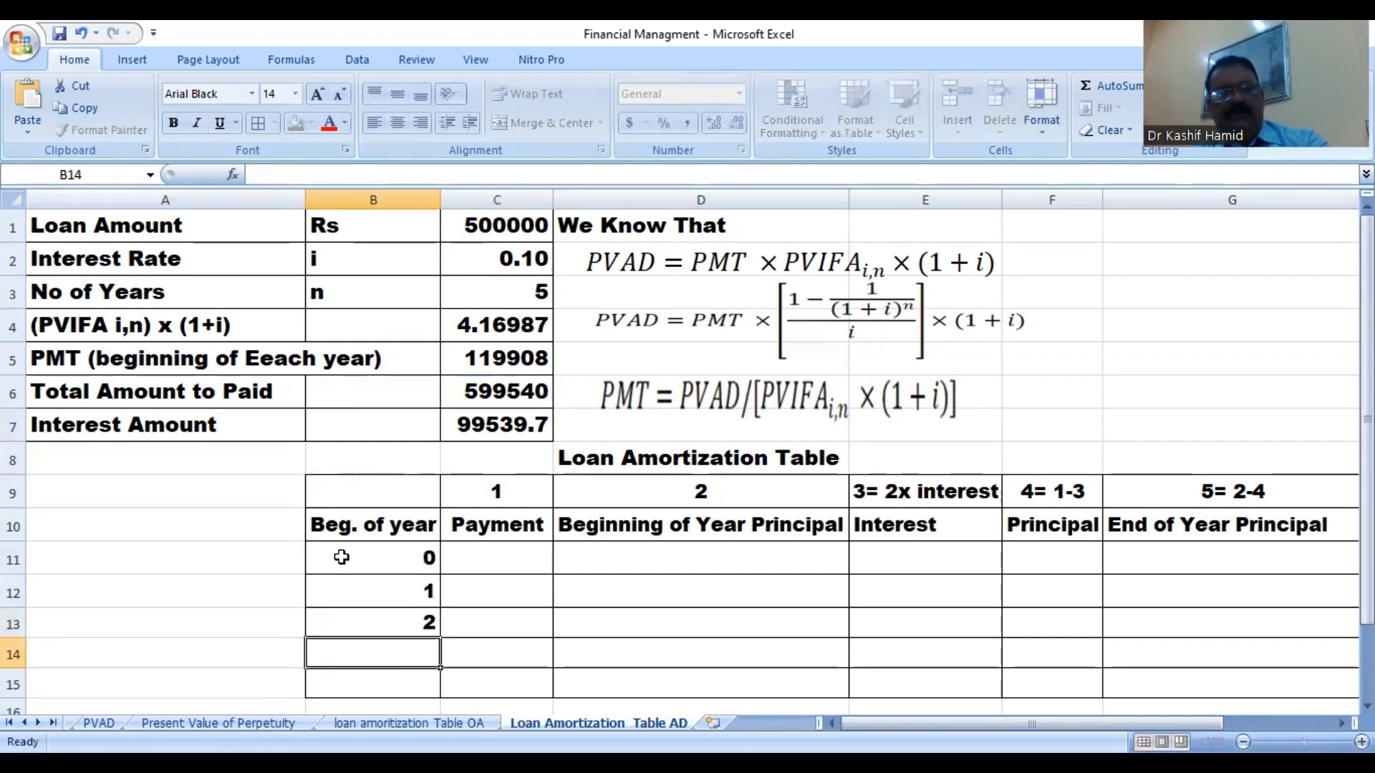
text(3)
key(Return)
text(4)
key(Return)
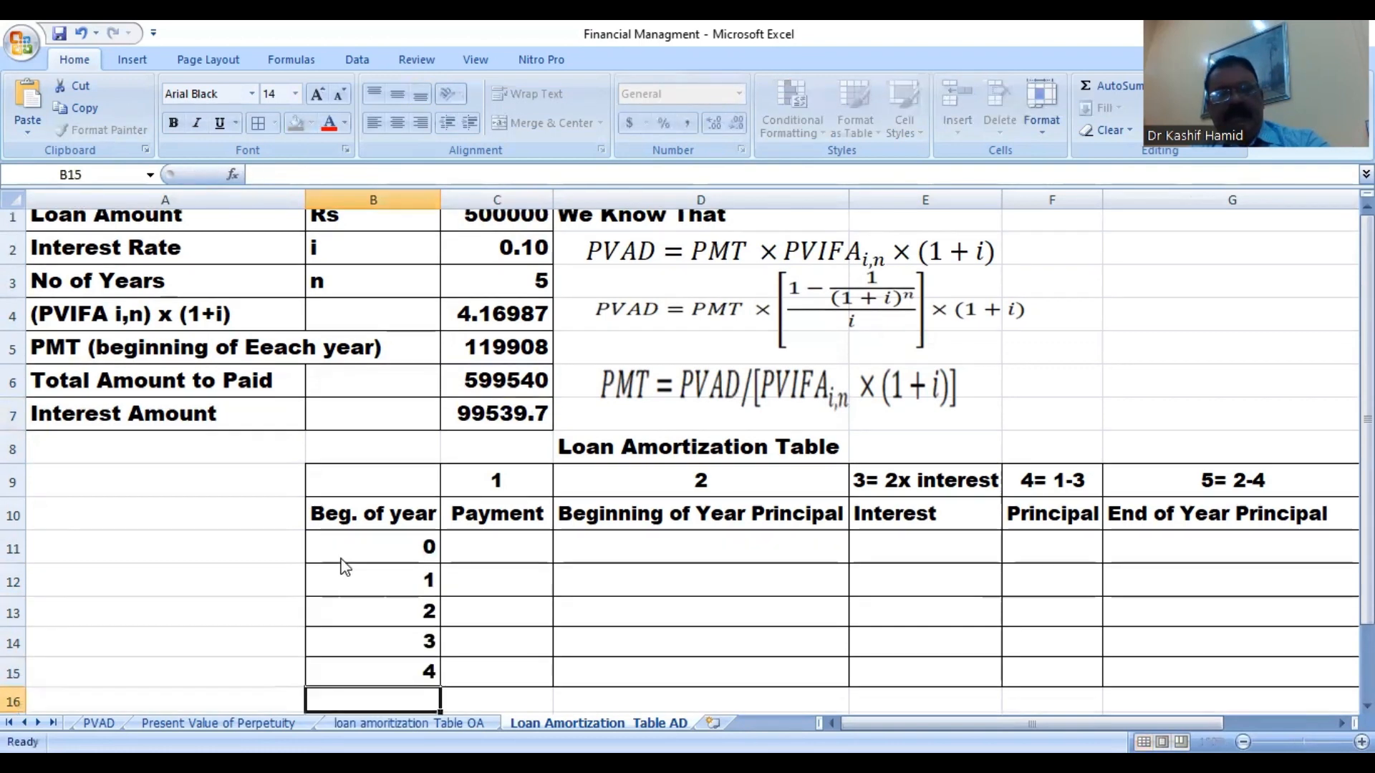
Enter the payment in C11 as a locked reference to C5 and fill it down through C15.
click(500, 527)
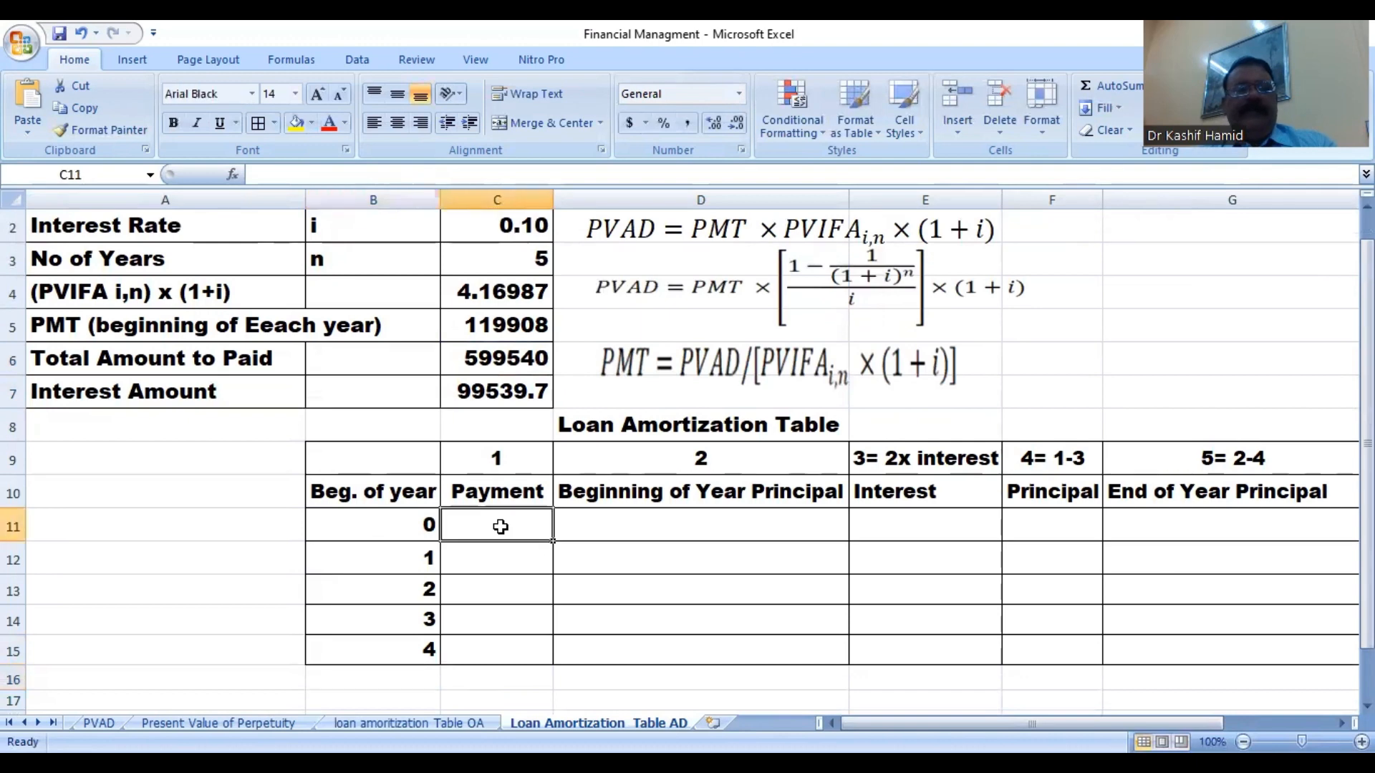
text(=)
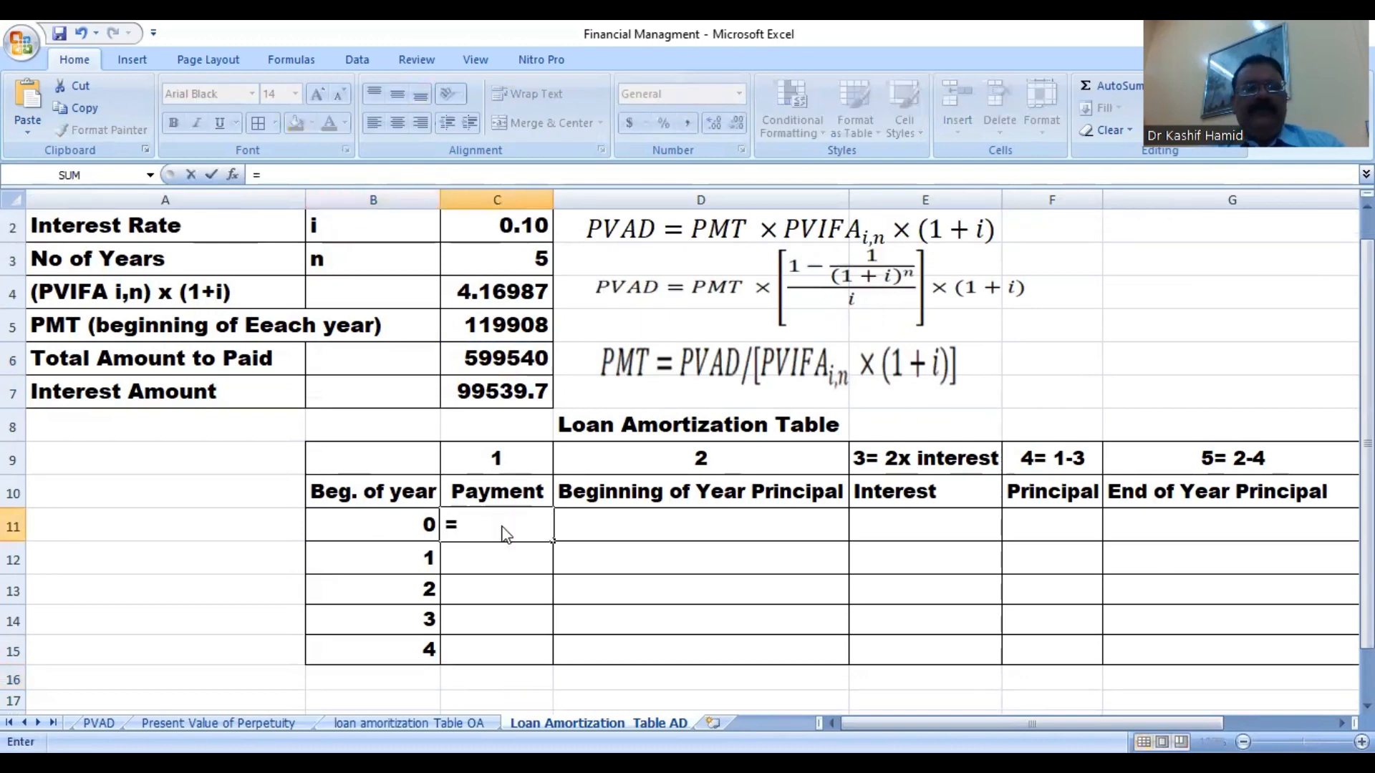
click(491, 328)
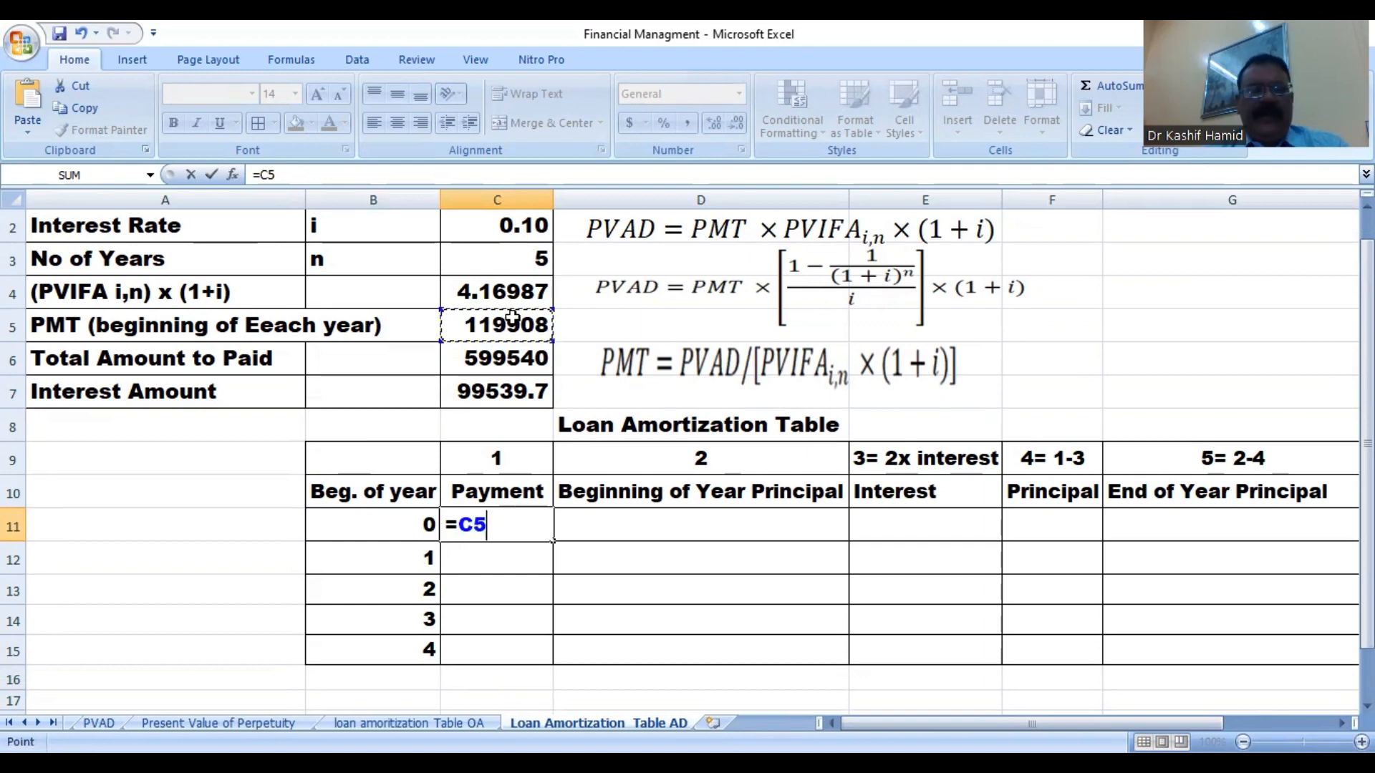
click(474, 527)
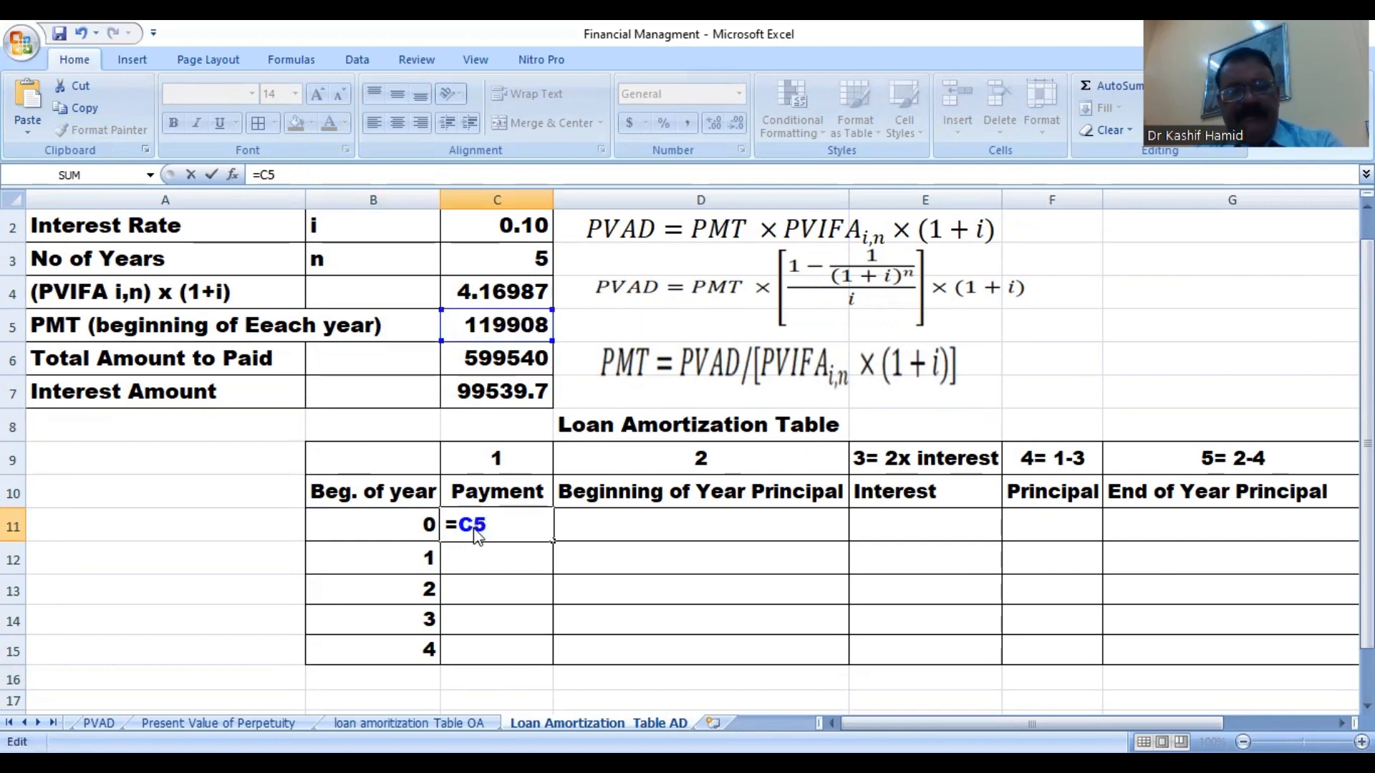
key(F4)
key(F4)
key(Return)
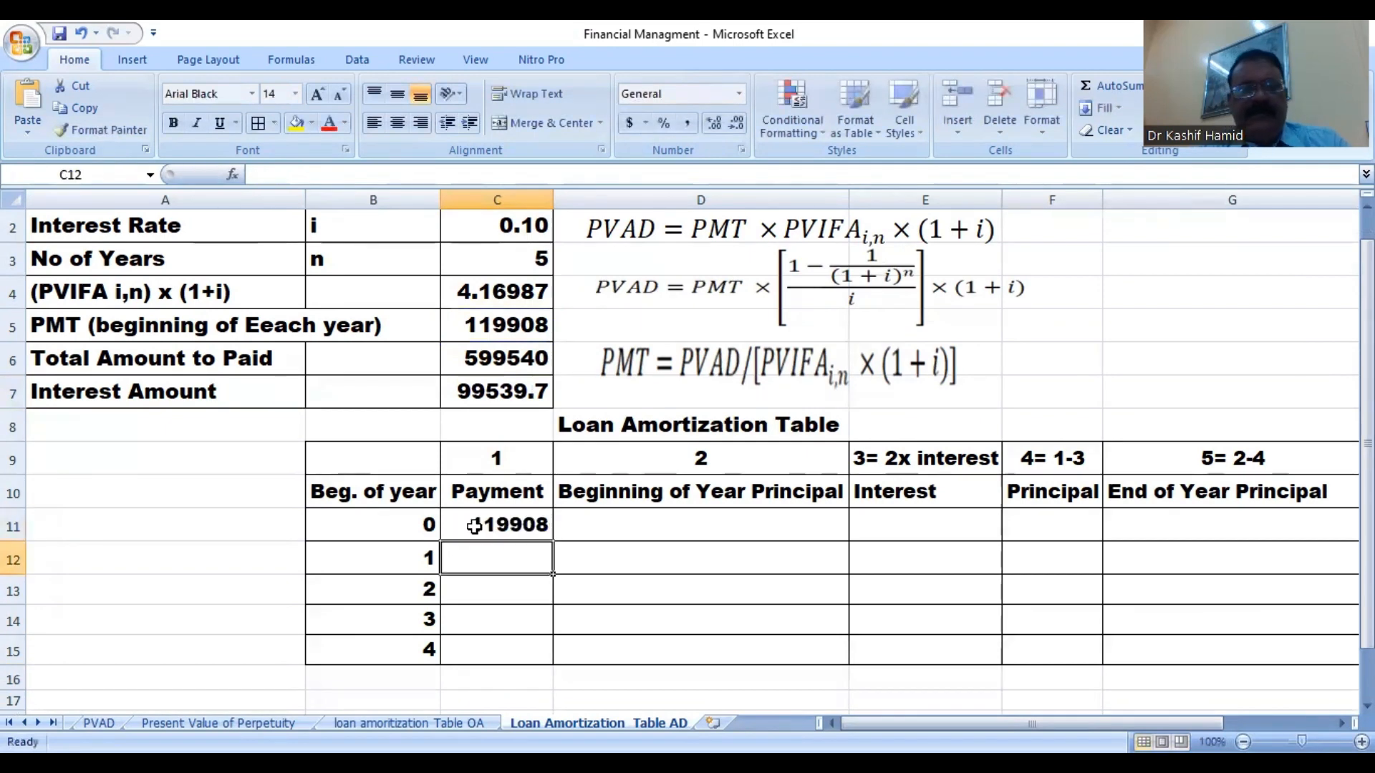
drag(470, 525, 553, 659)
Set the first beginning-of-year principal in D11 to the loan amount in C1.
click(643, 523)
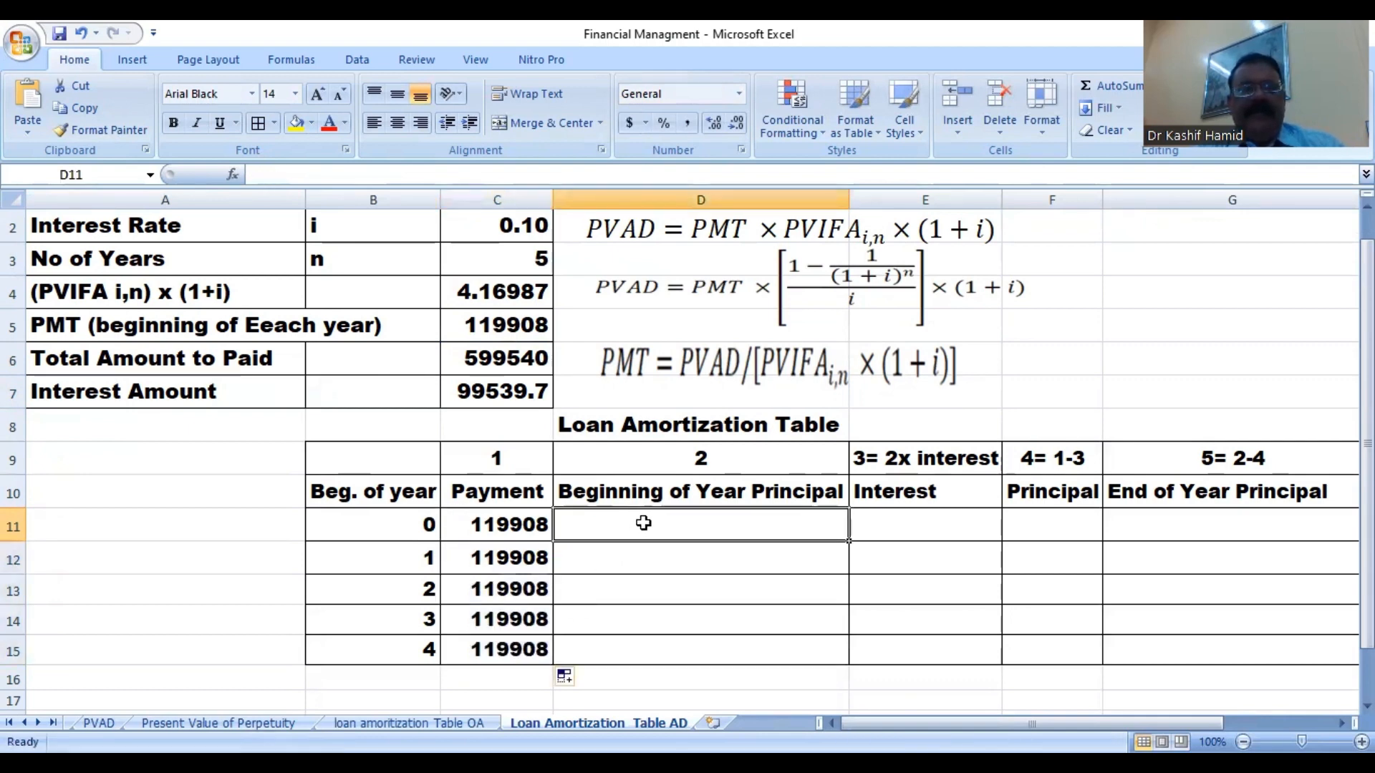
text(=)
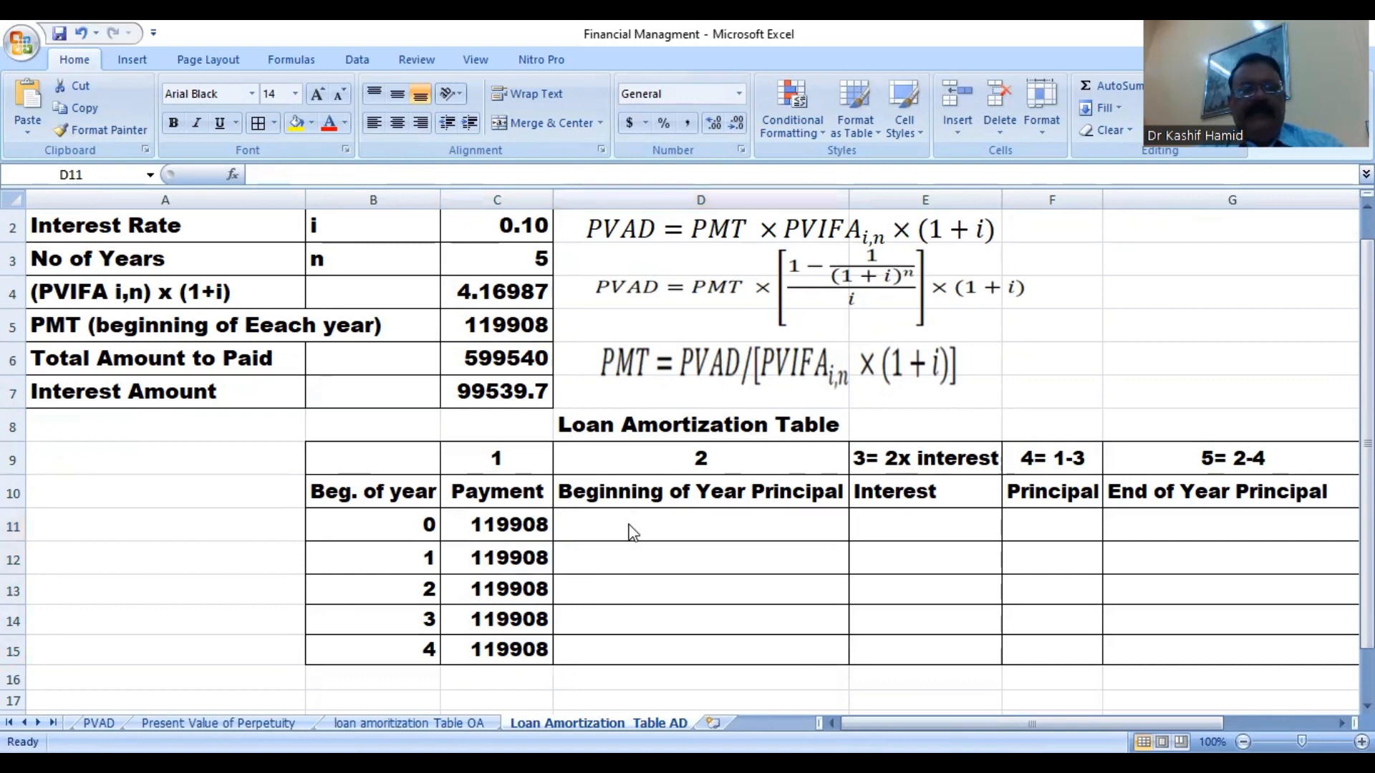
click(634, 534)
text(=)
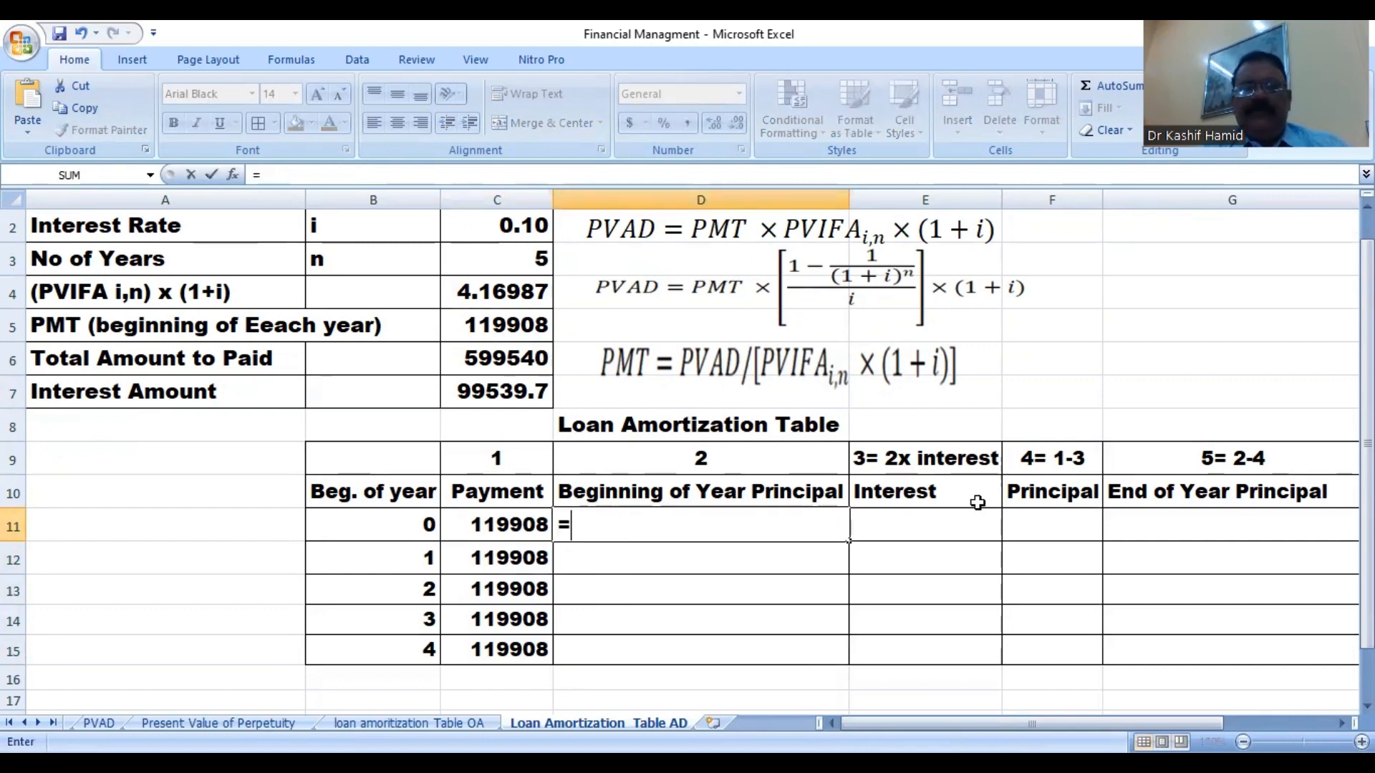
scroll(953, 351, up, 1)
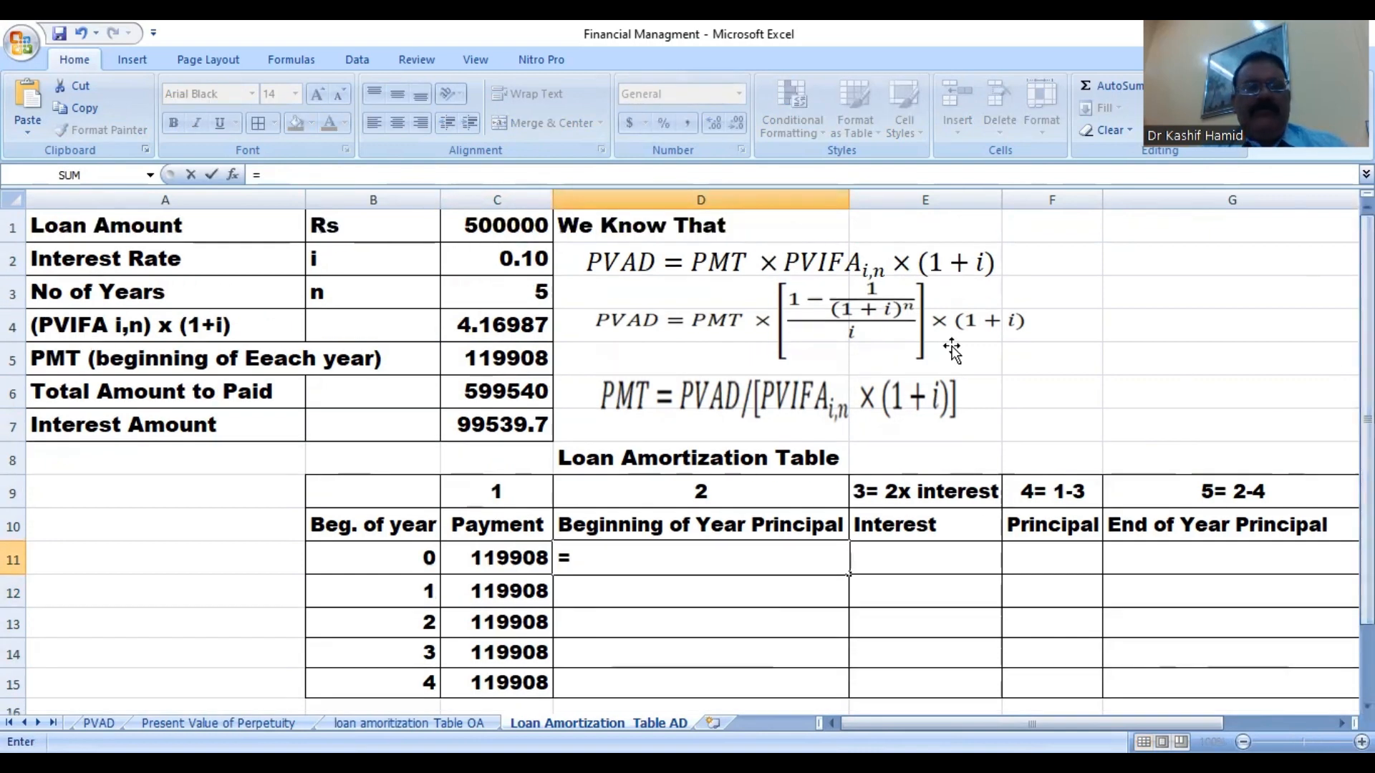
click(495, 225)
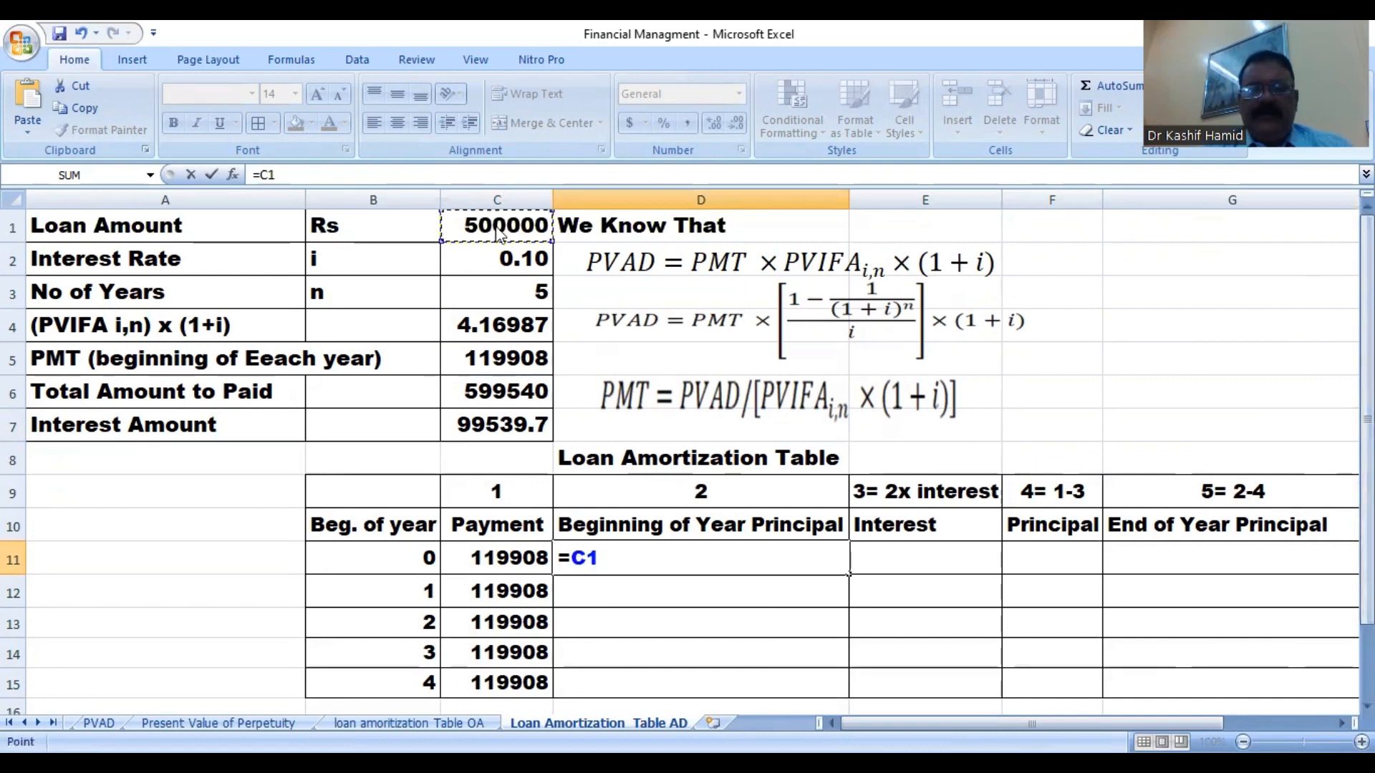
click(587, 560)
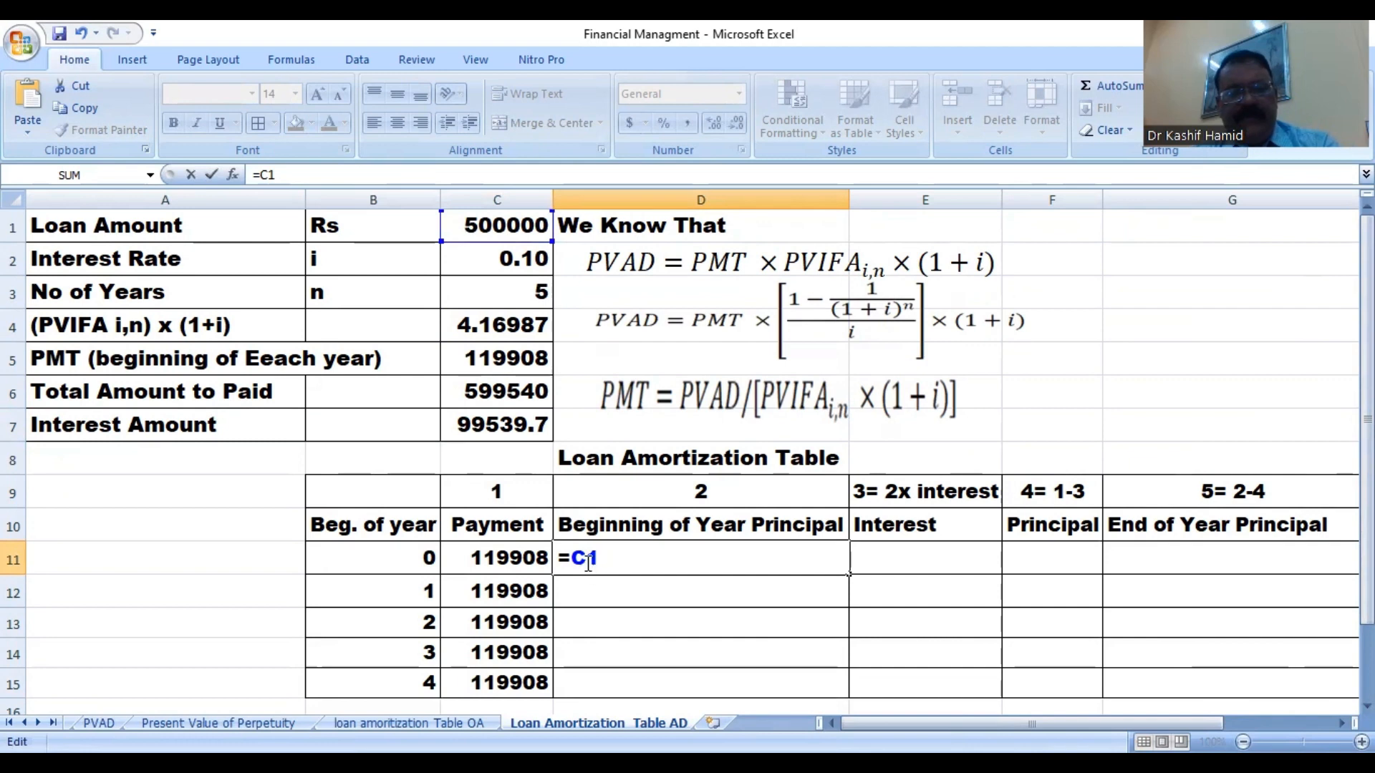
text($)
key(Return)
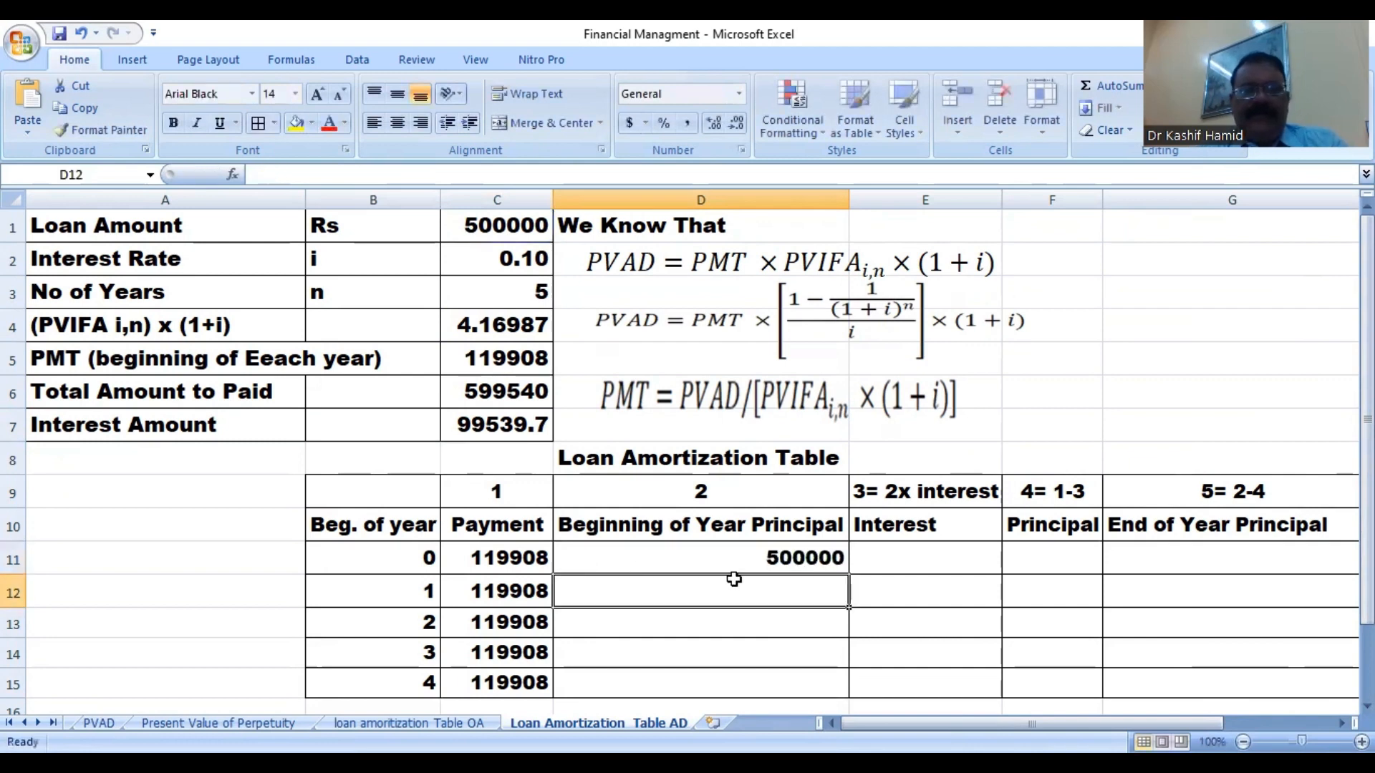
Insert a straight arrow about 1.3 by 1.57 inches linking the first Interest cell, E11, with the empty cell G7.
click(891, 562)
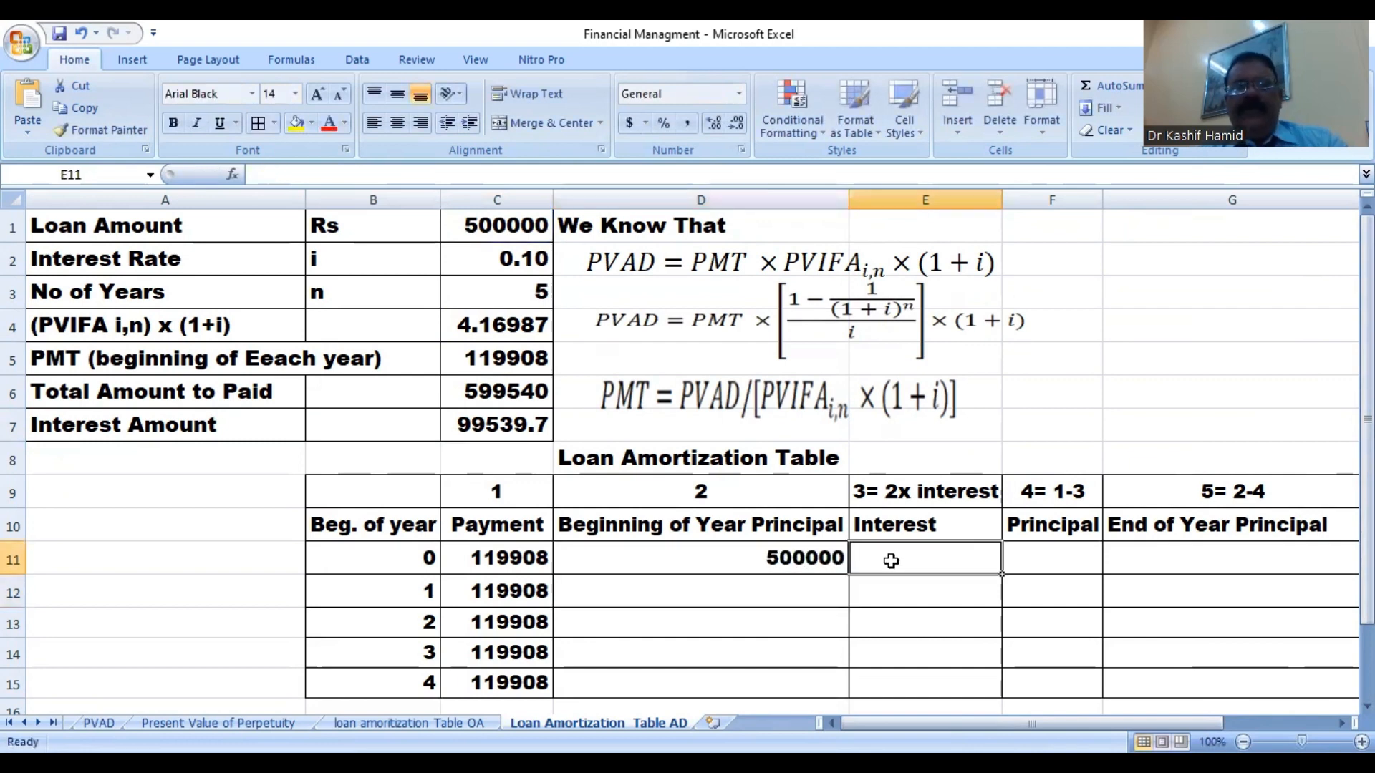
click(135, 64)
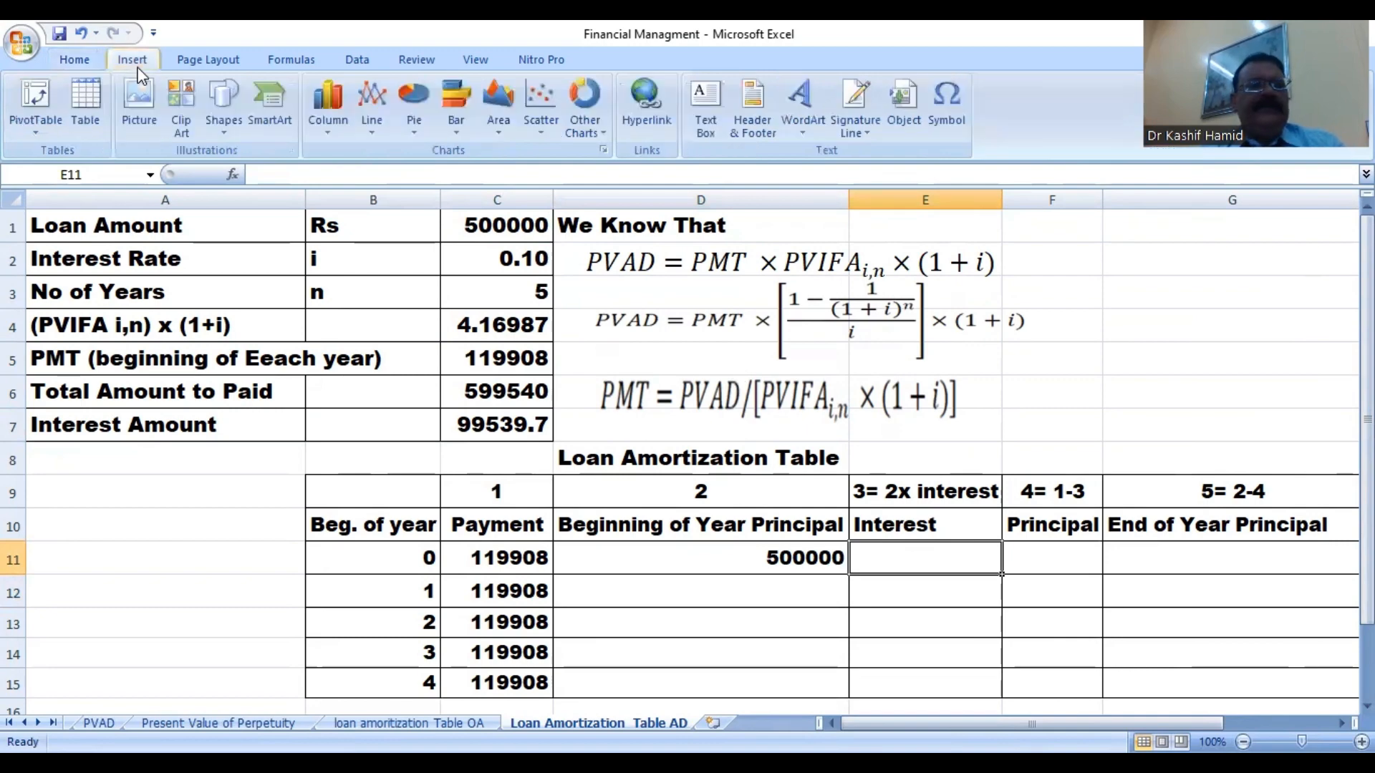
click(225, 123)
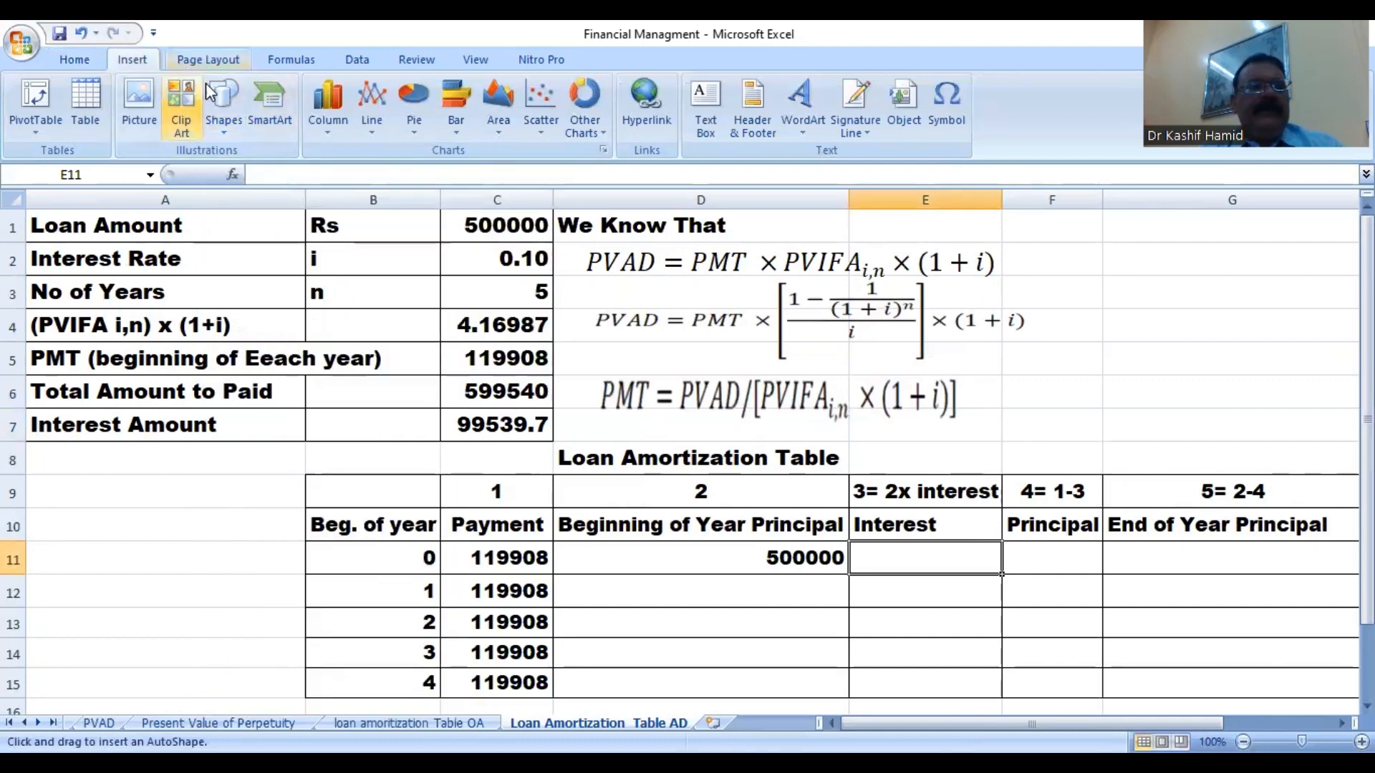
click(239, 129)
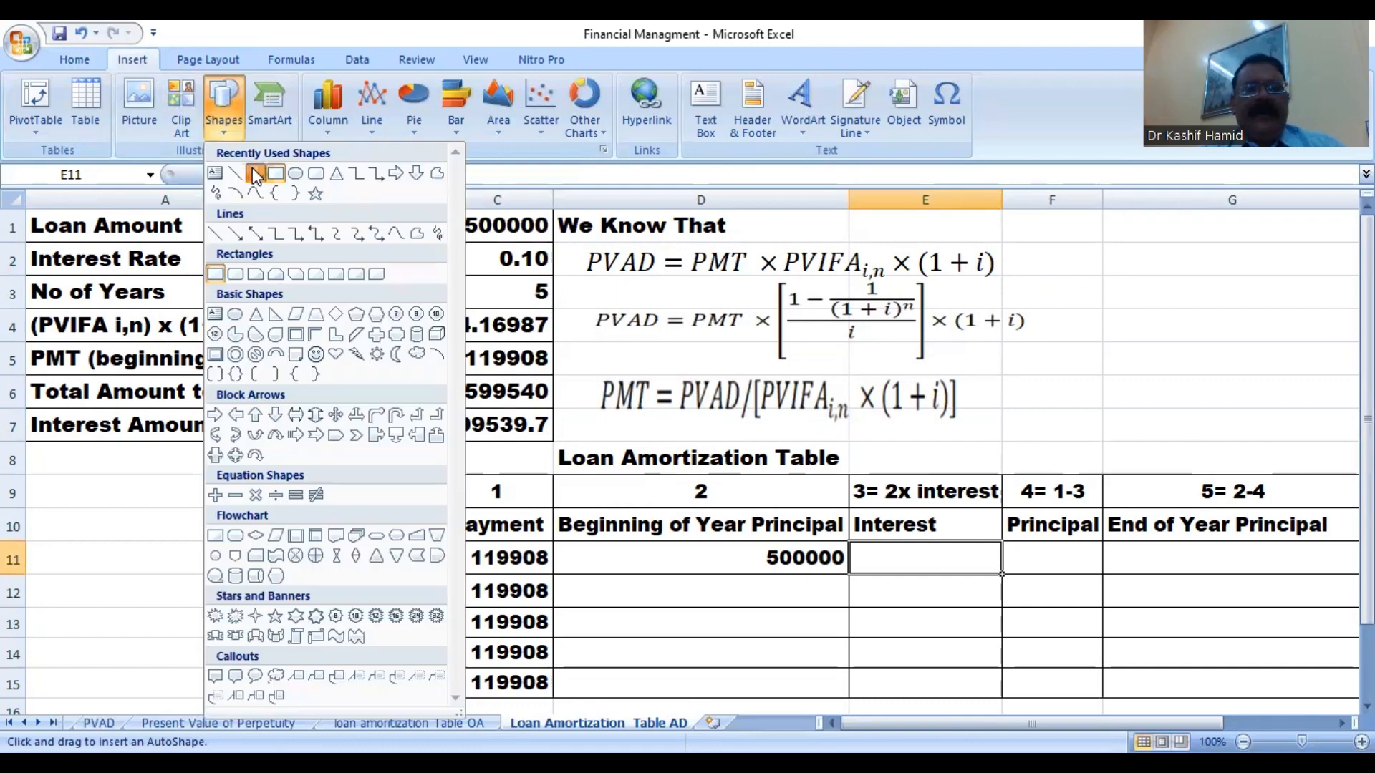
click(255, 174)
drag(1000, 516, 1096, 610)
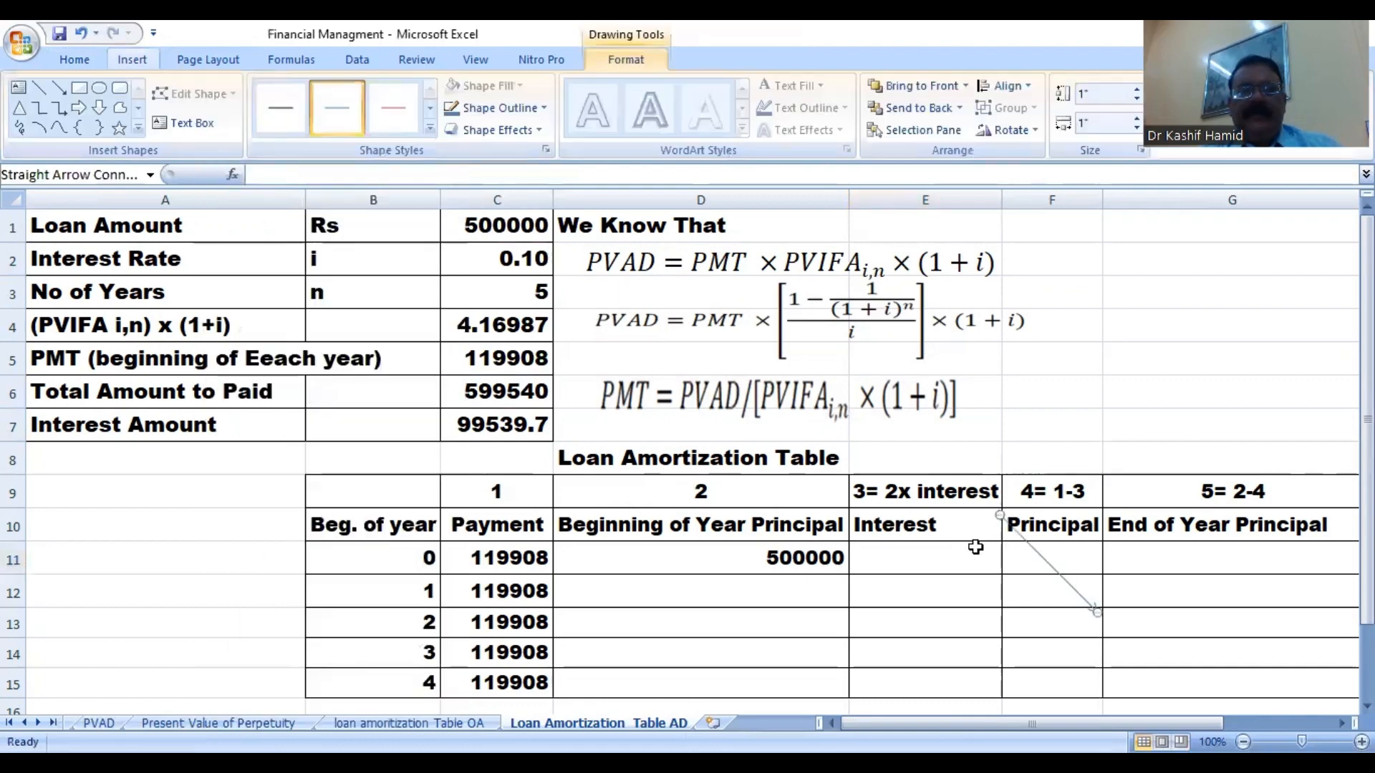
click(966, 557)
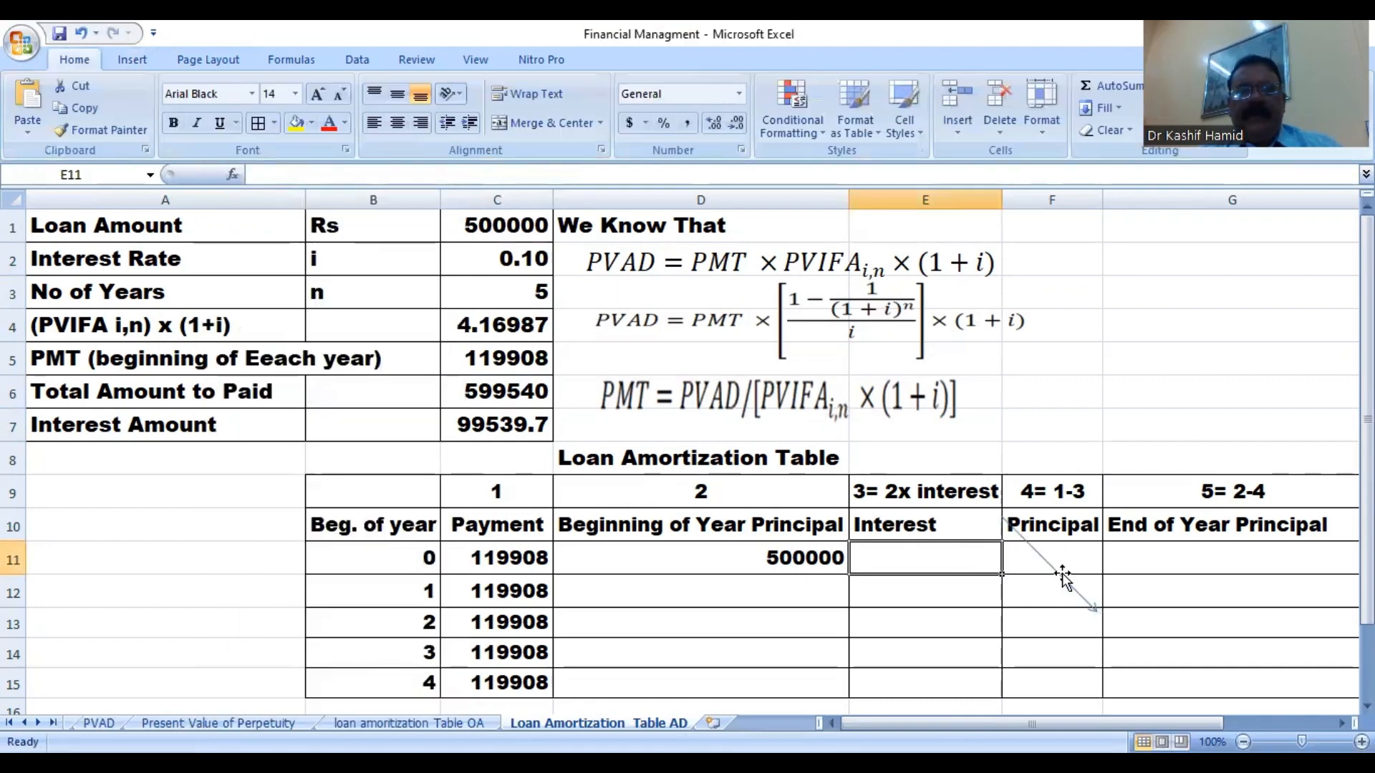
mouse_move(1050, 566)
mouse_down()
mouse_move(988, 551)
mouse_move(982, 438)
mouse_move(1029, 361)
mouse_move(985, 430)
mouse_move(958, 558)
mouse_up()
Enter the note "in first installment there is no interest the whole amount is principal amont" in G7 at the arrow's tip.
click(1158, 432)
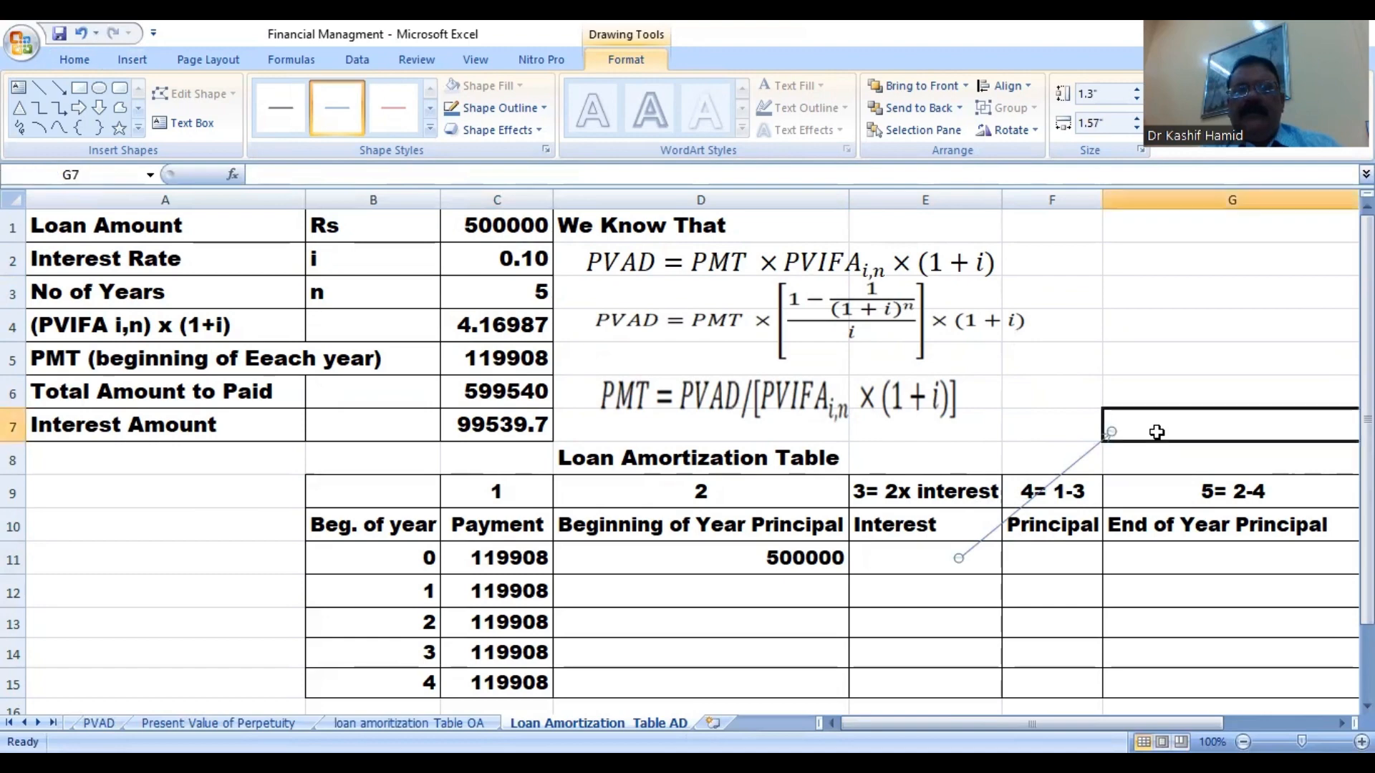
text(i)
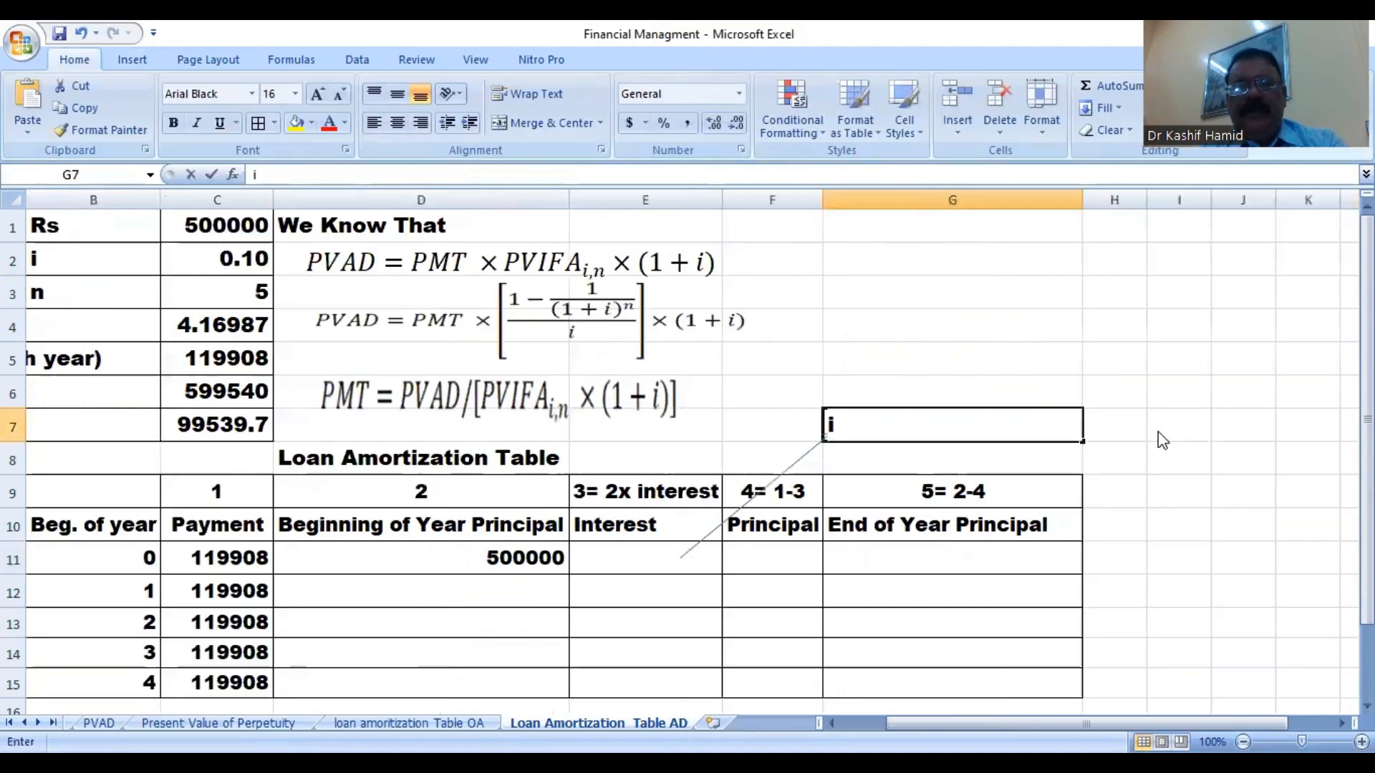
text(n fris)
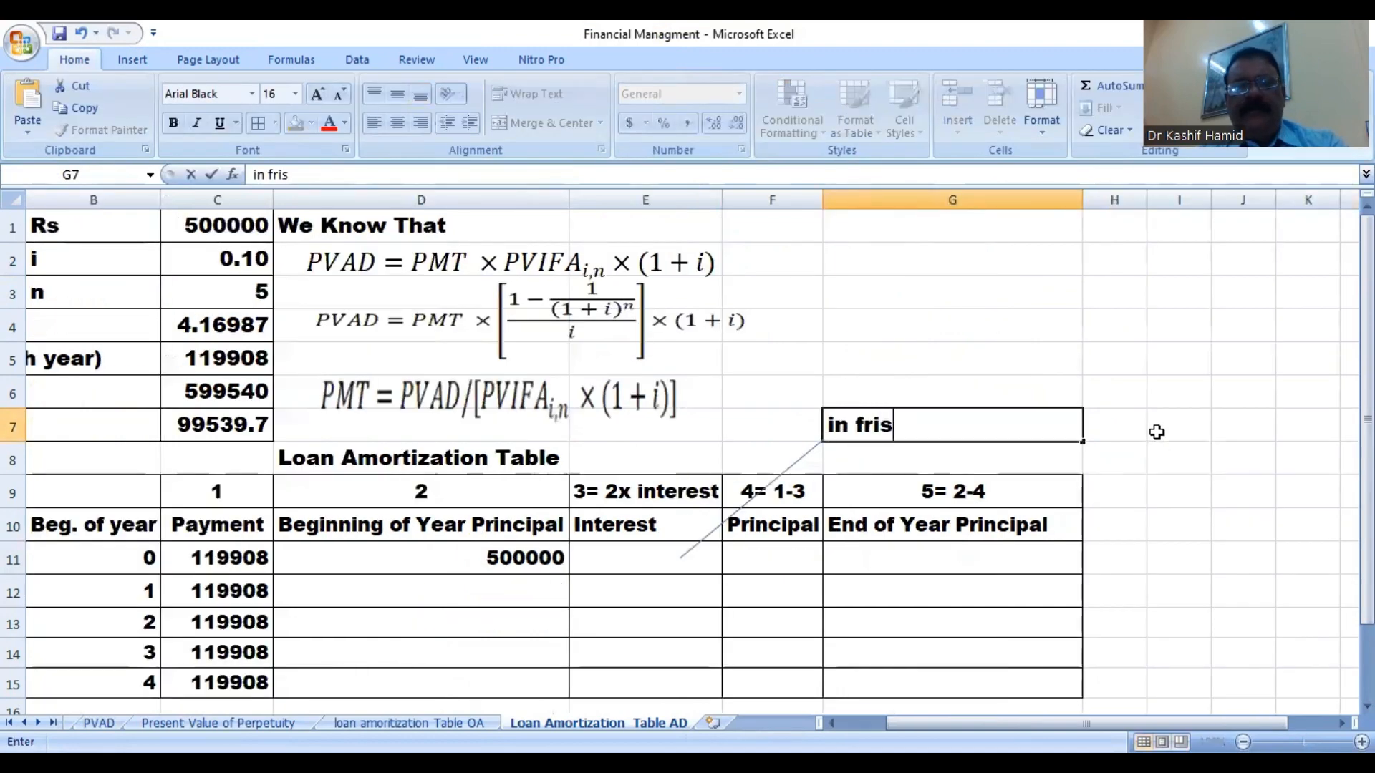
key(BackSpace)
key(BackSpace)
key(BackSpace)
text(irst inst)
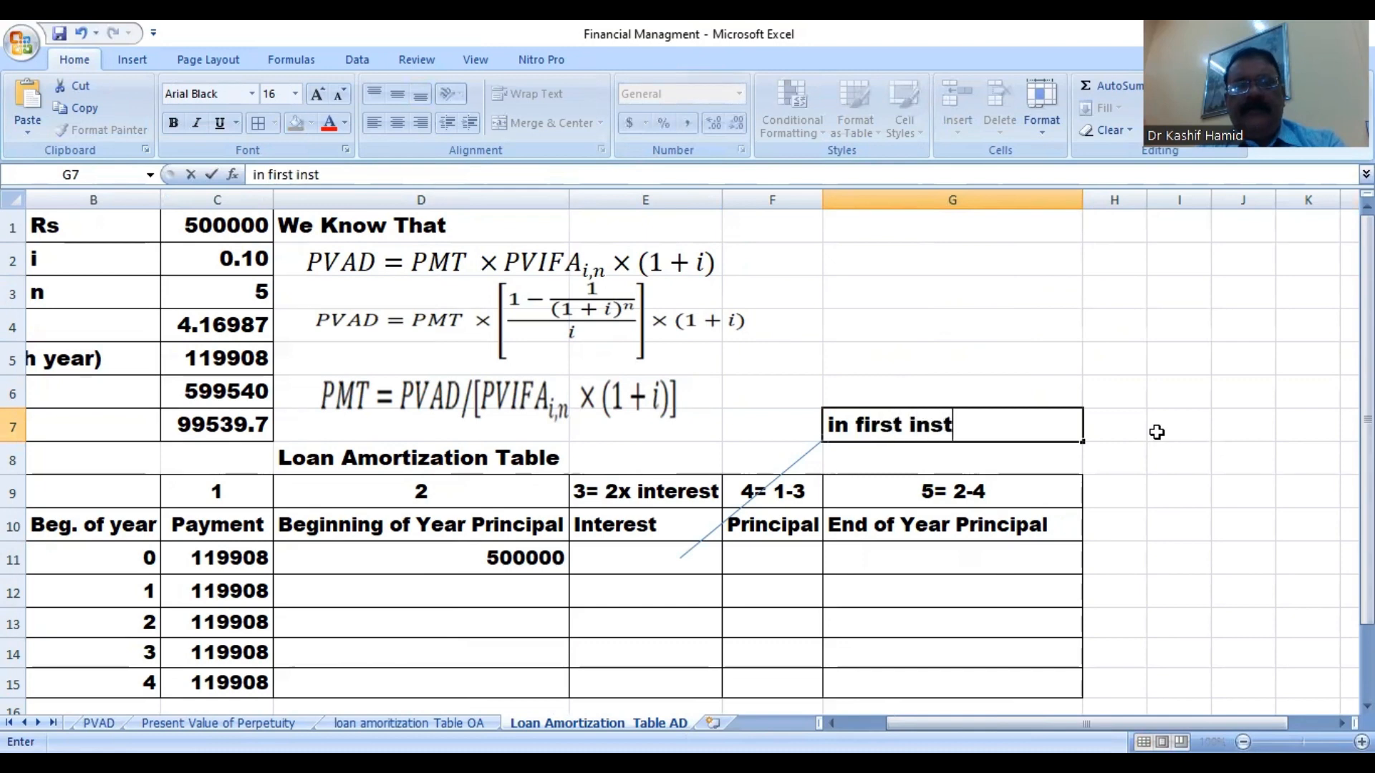
text(allment)
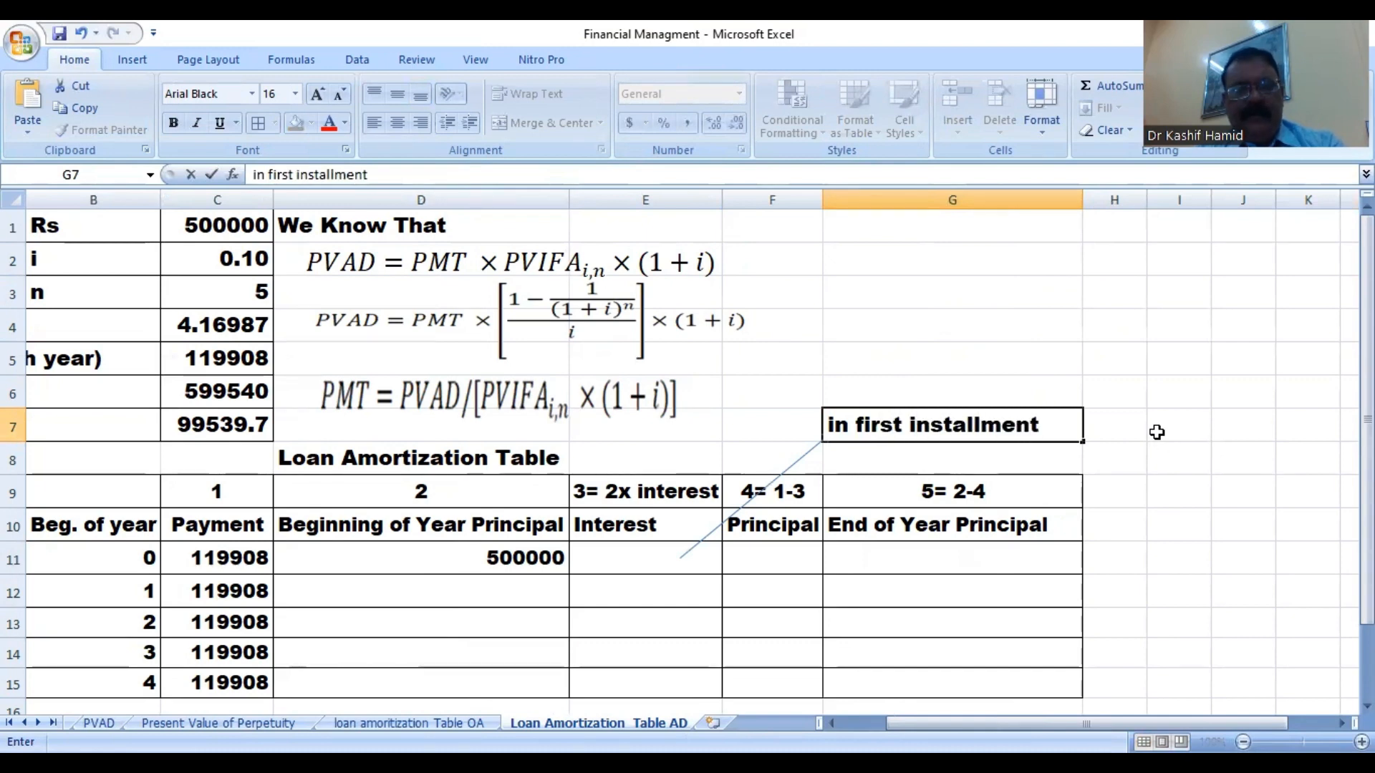
text( there is no)
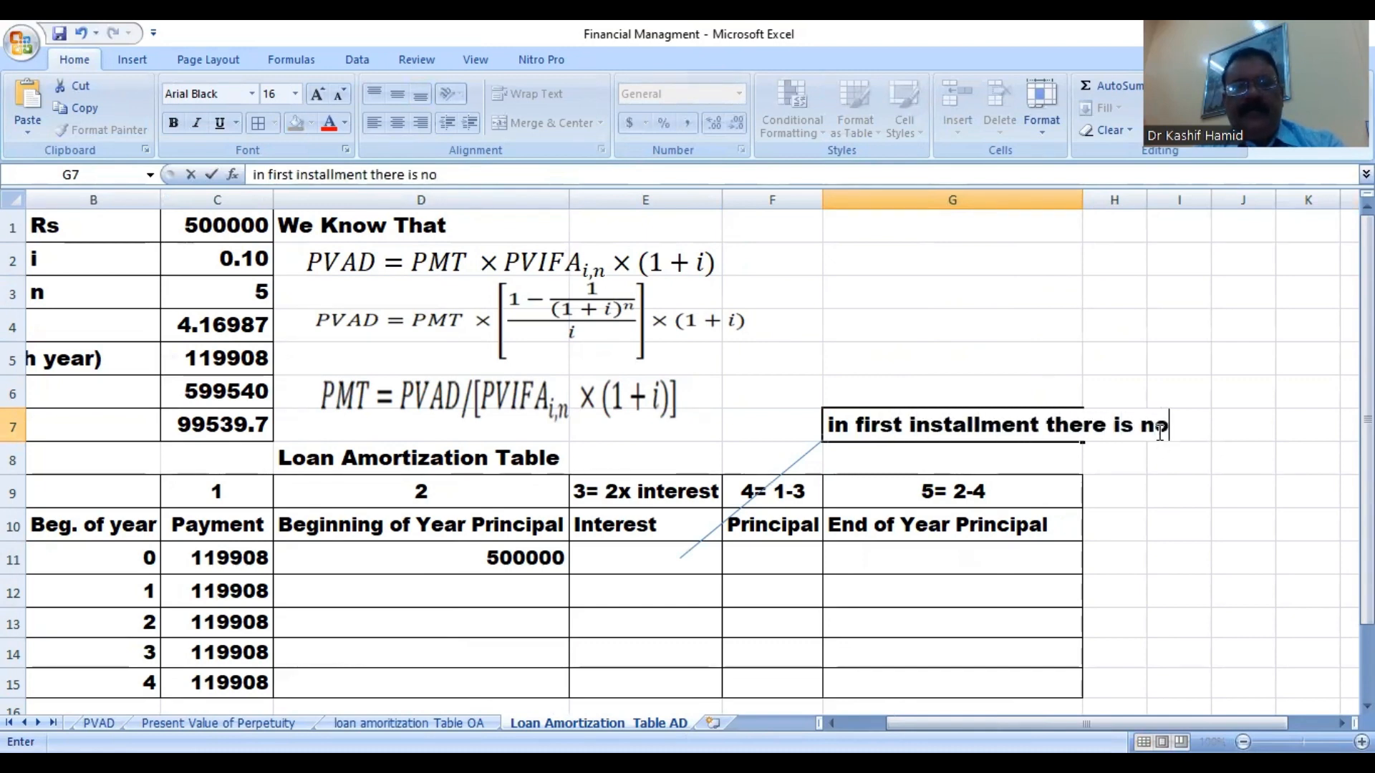
text( interes)
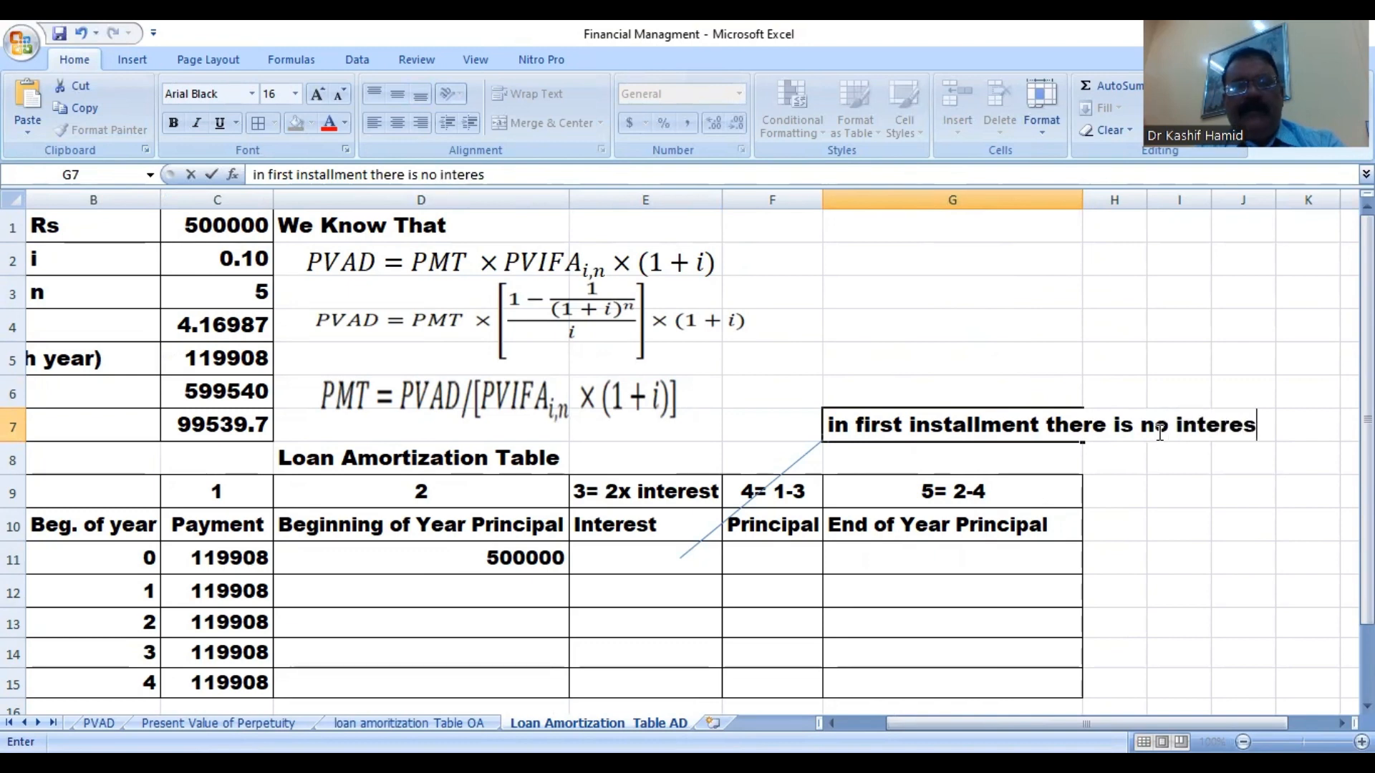
text(t the )
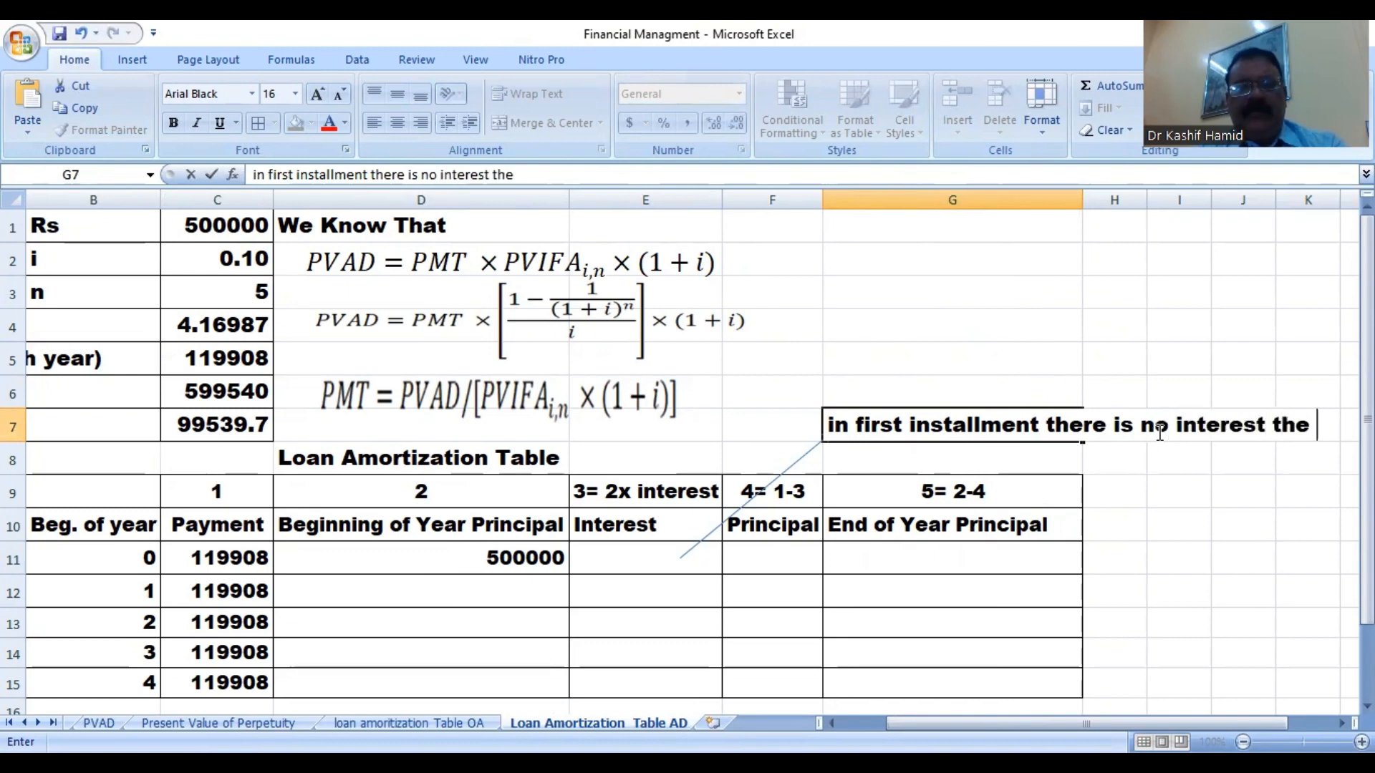
text(whole mam)
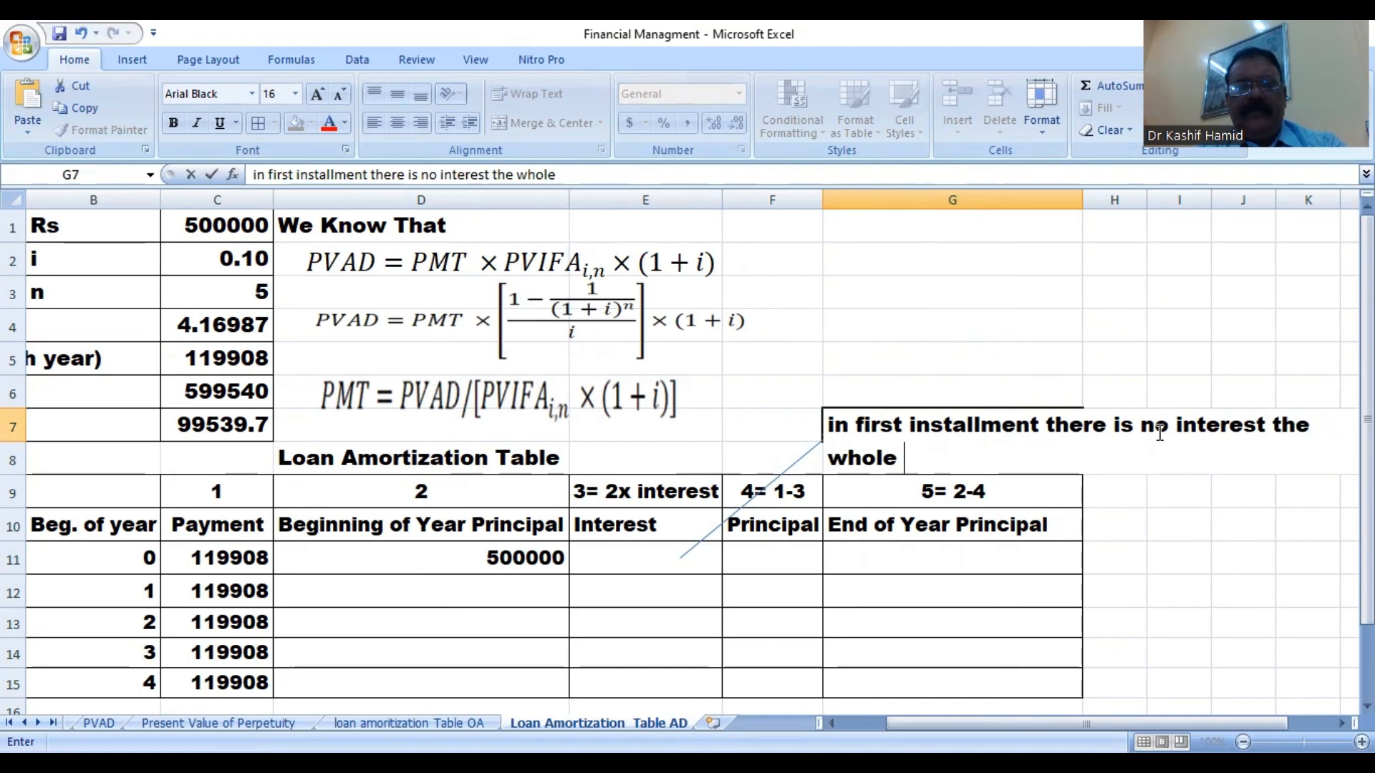
key(BackSpace)
key(BackSpace)
key(BackSpace)
text(am)
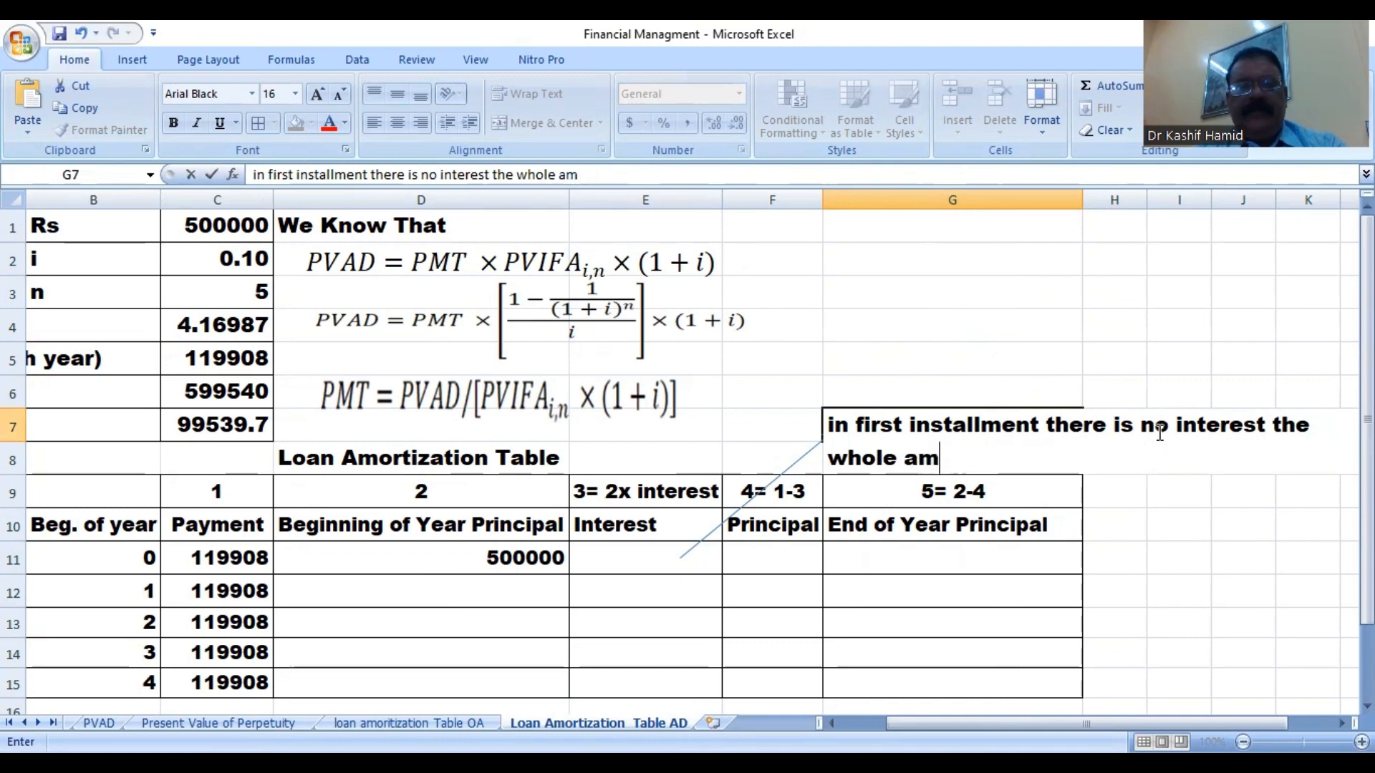
text(u)
key(BackSpace)
text(oun)
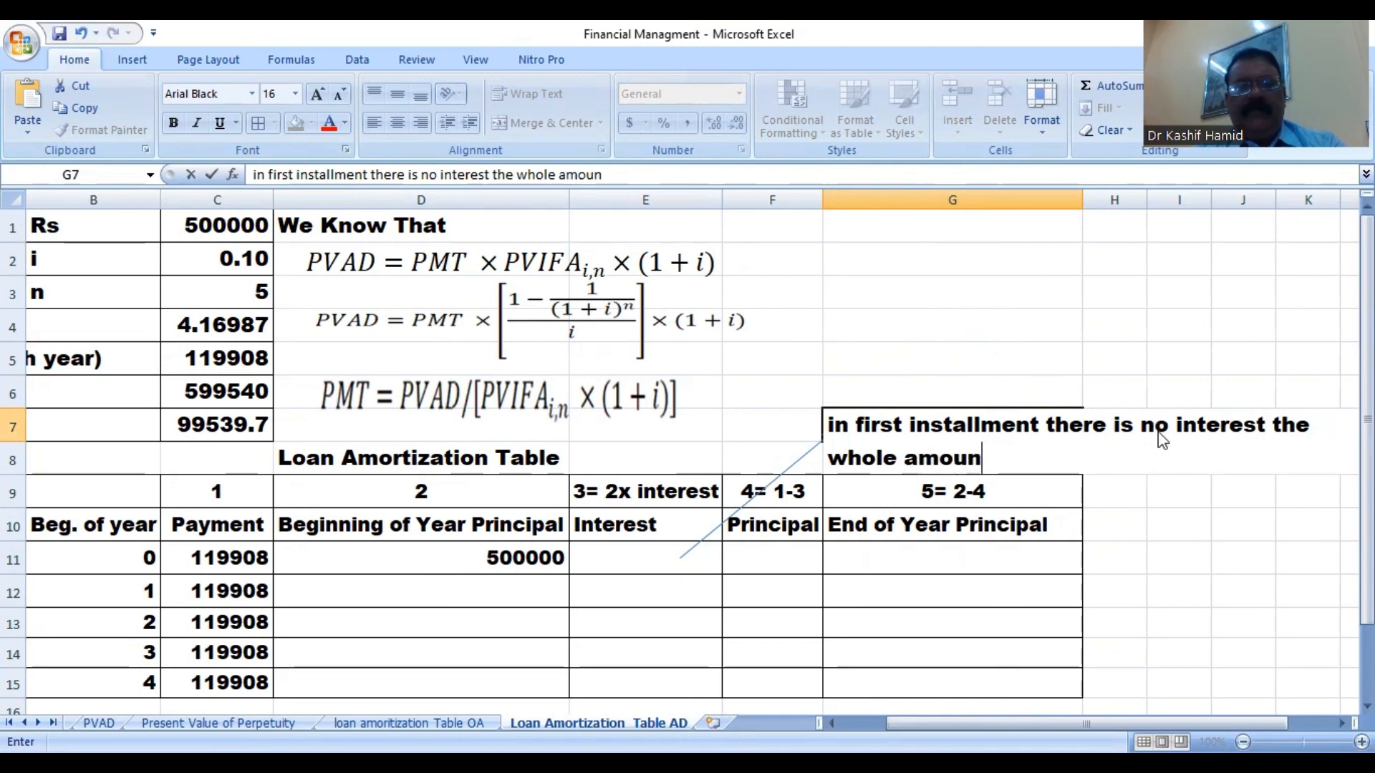
text(t is pric)
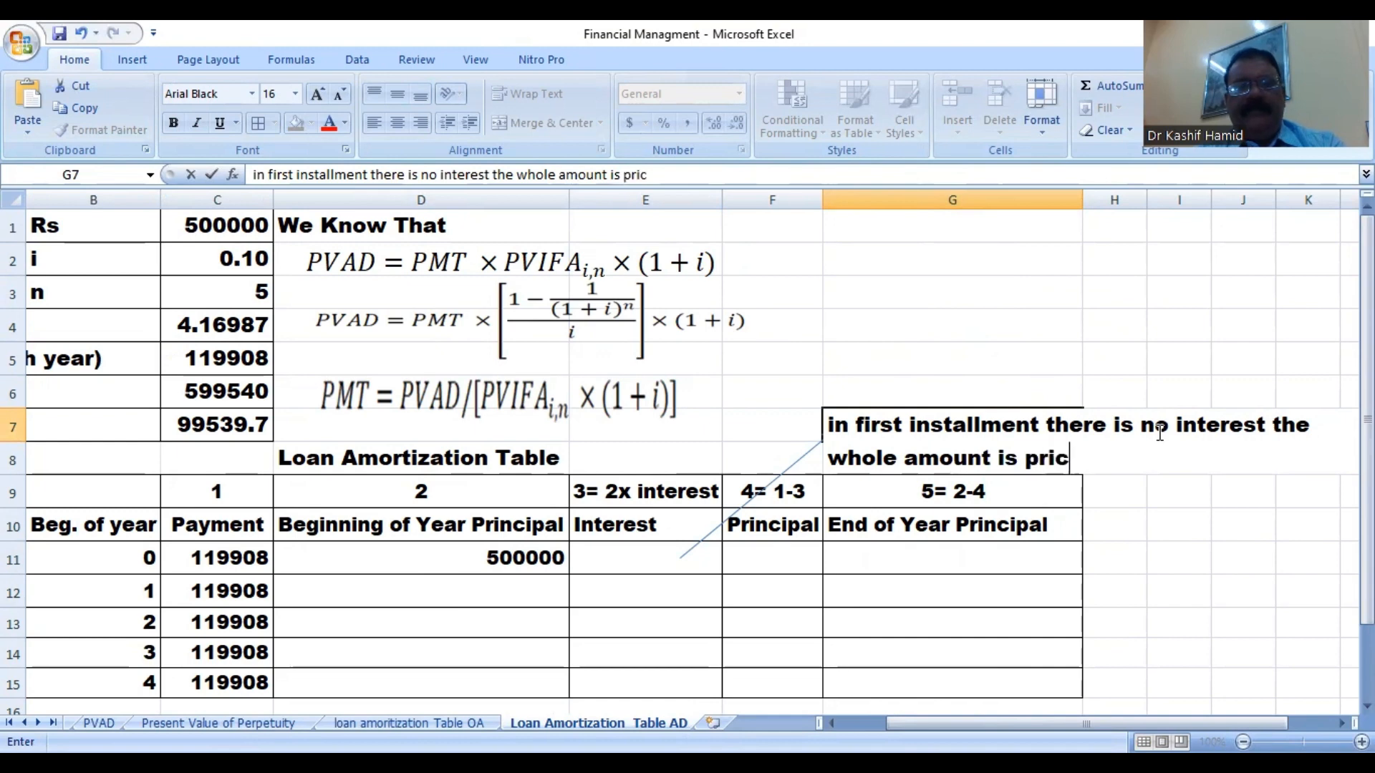
key(BackSpace)
text(nci)
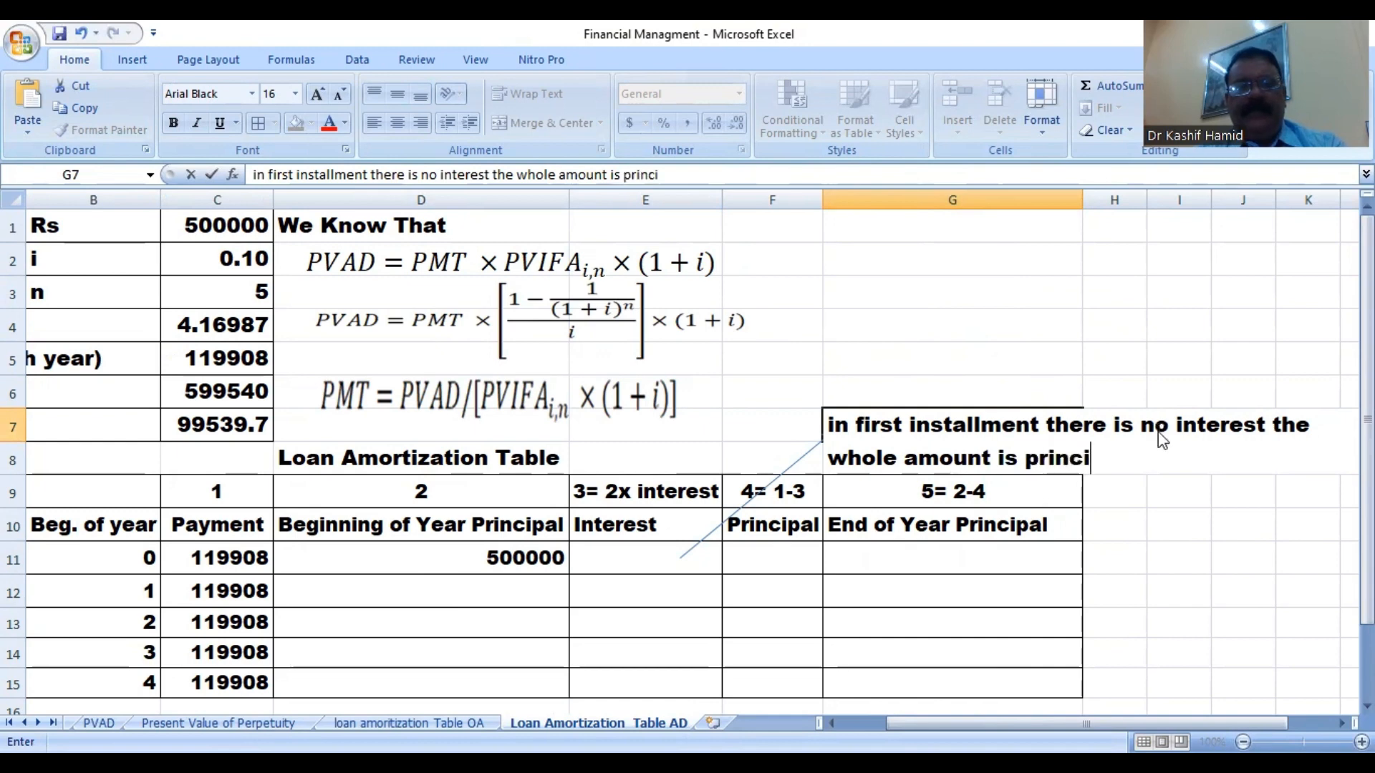
text(pal amont)
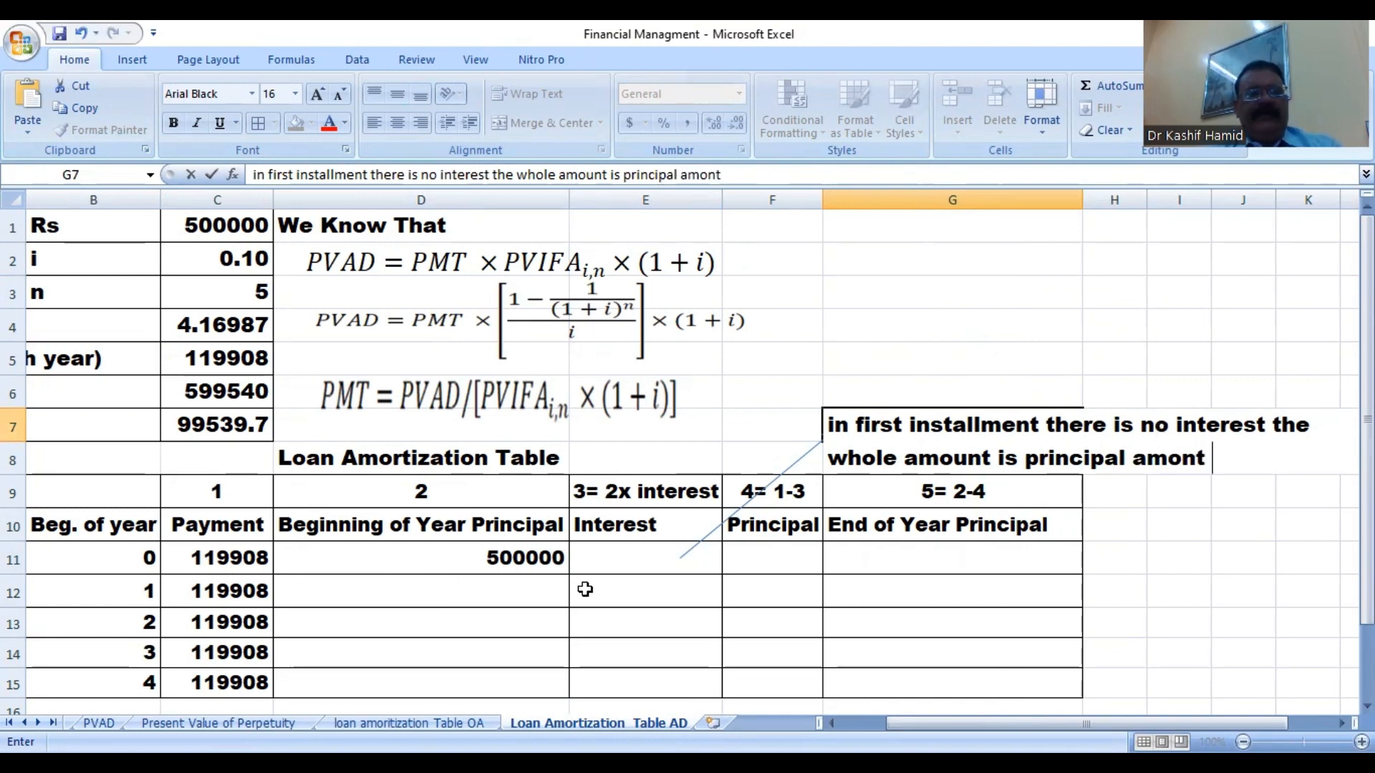
Set the year 0 interest in E11 to 0 and its principal in F11 to the payment in C11.
click(617, 558)
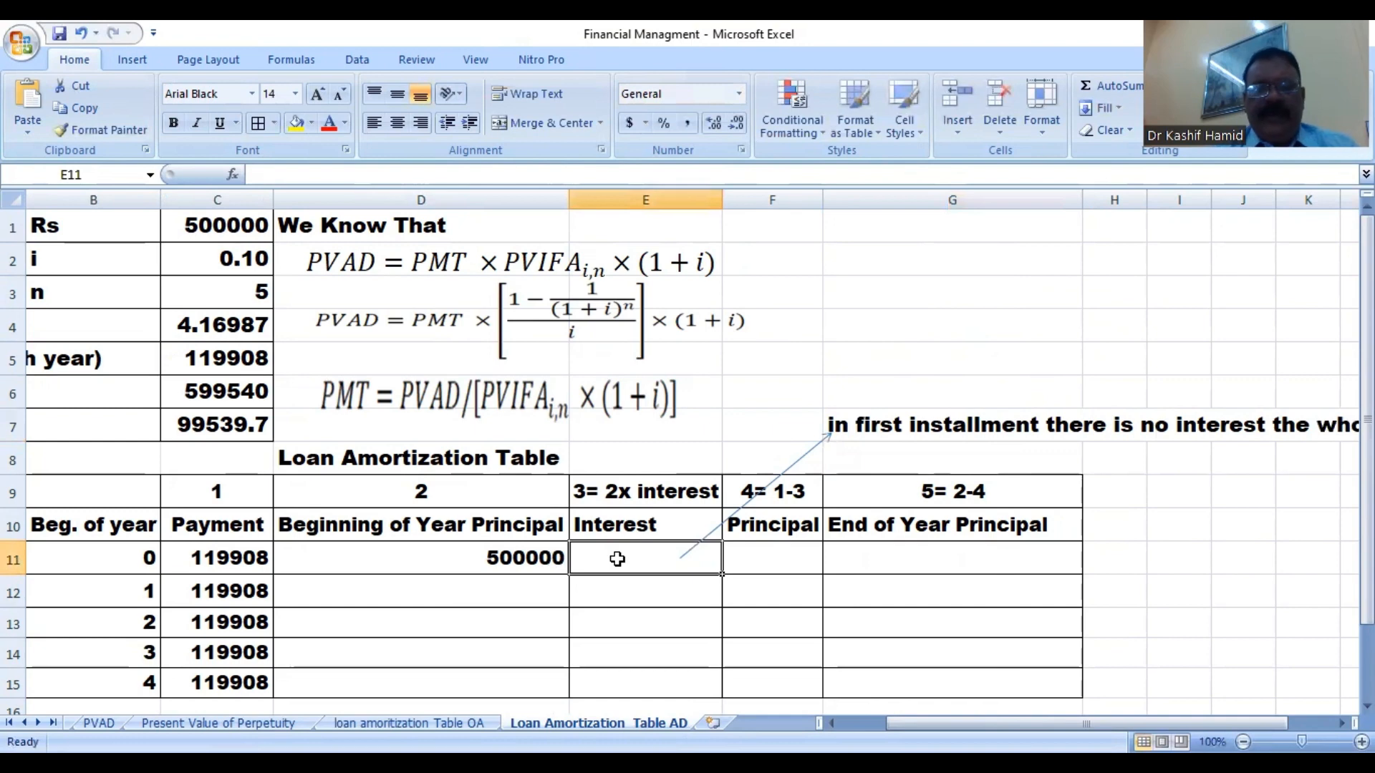
text(0)
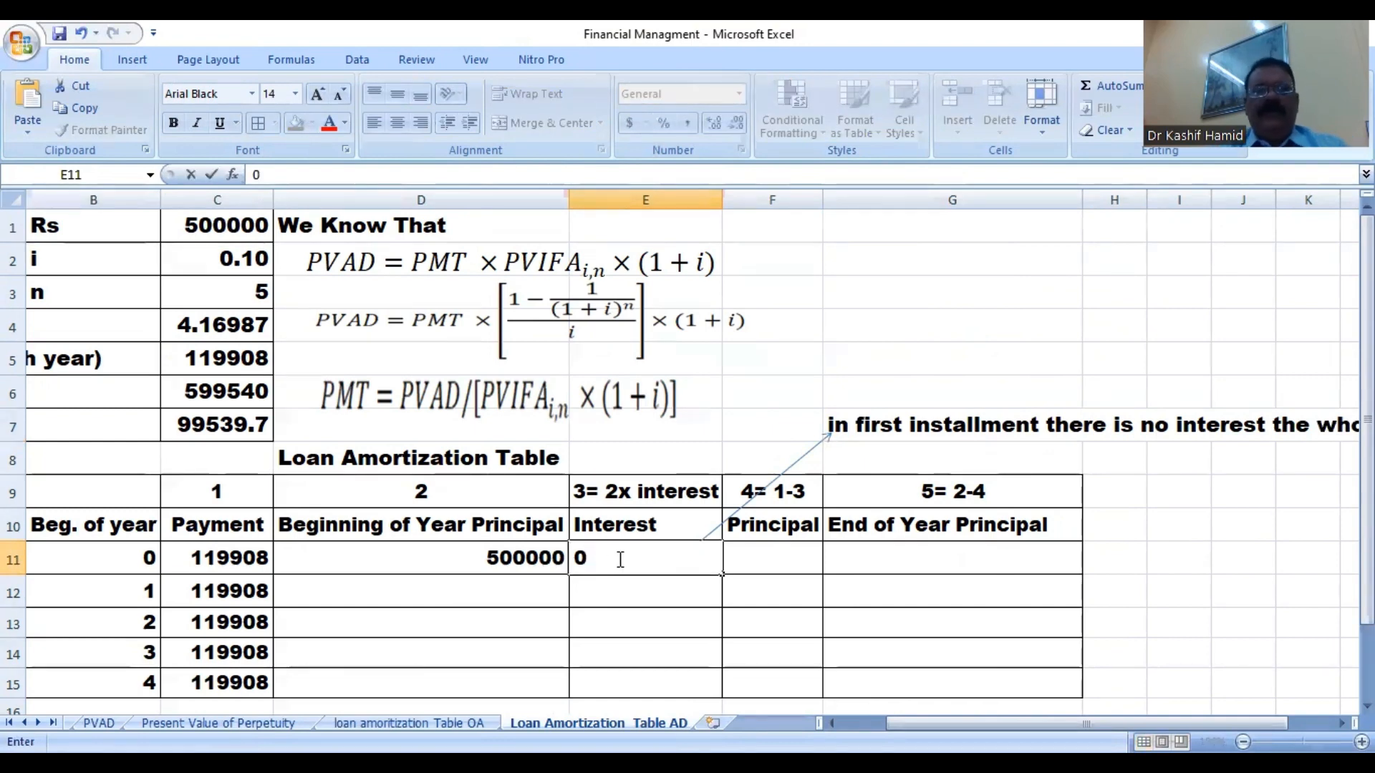
click(781, 559)
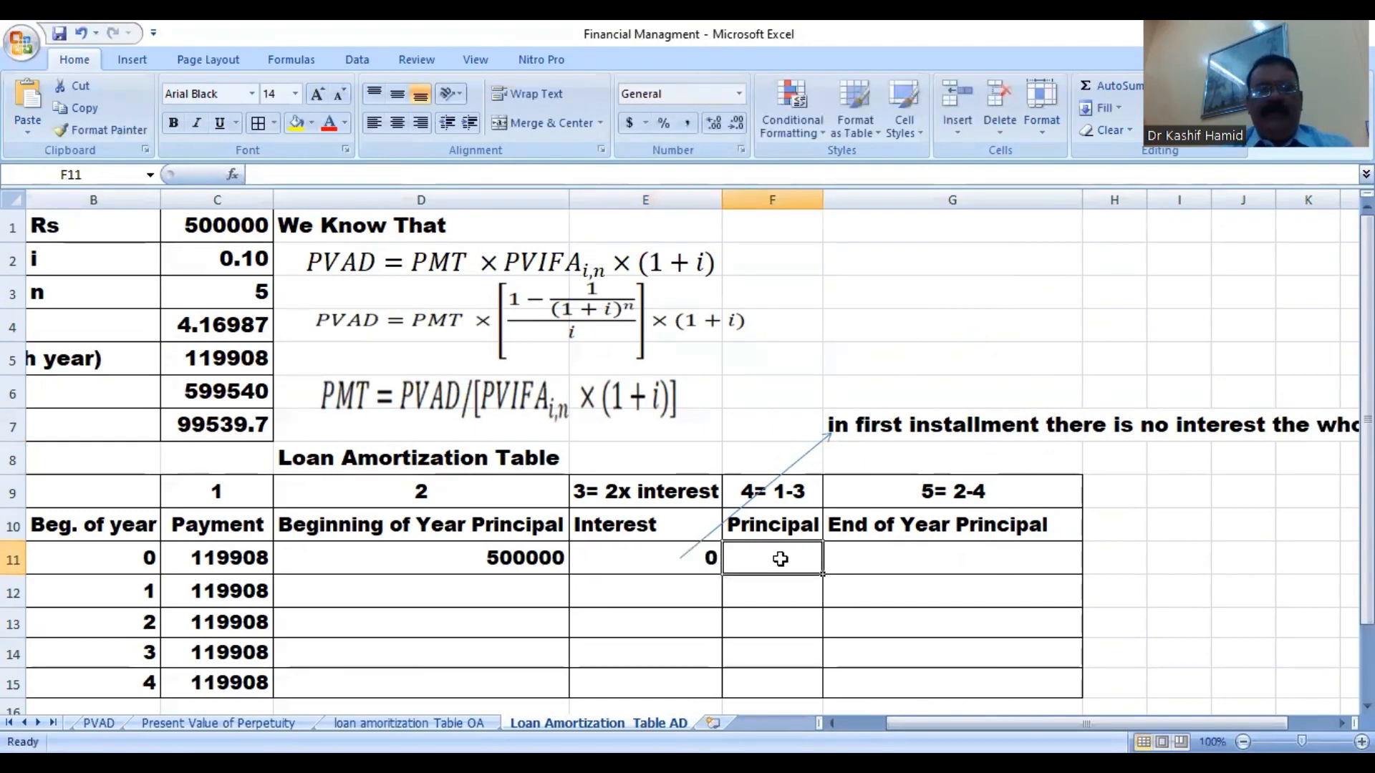
click(230, 556)
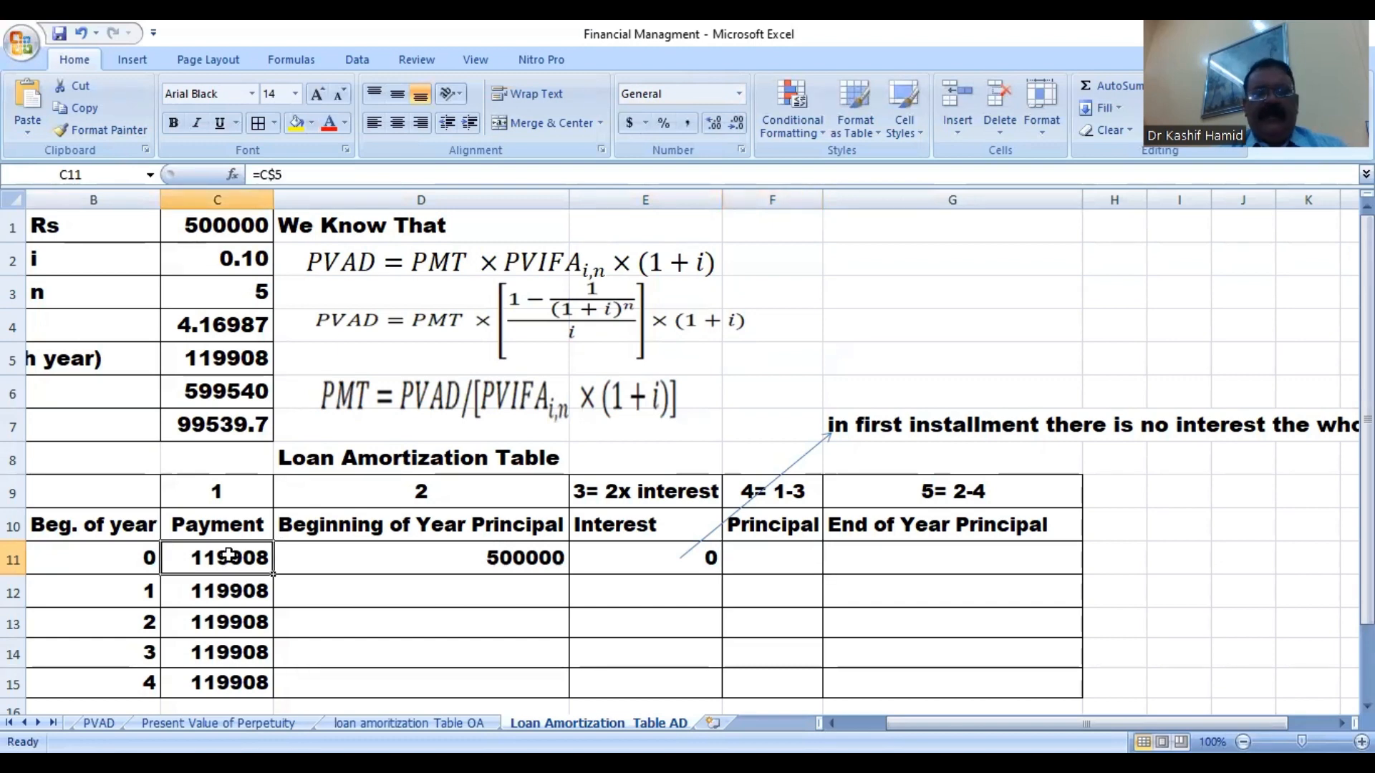
click(754, 559)
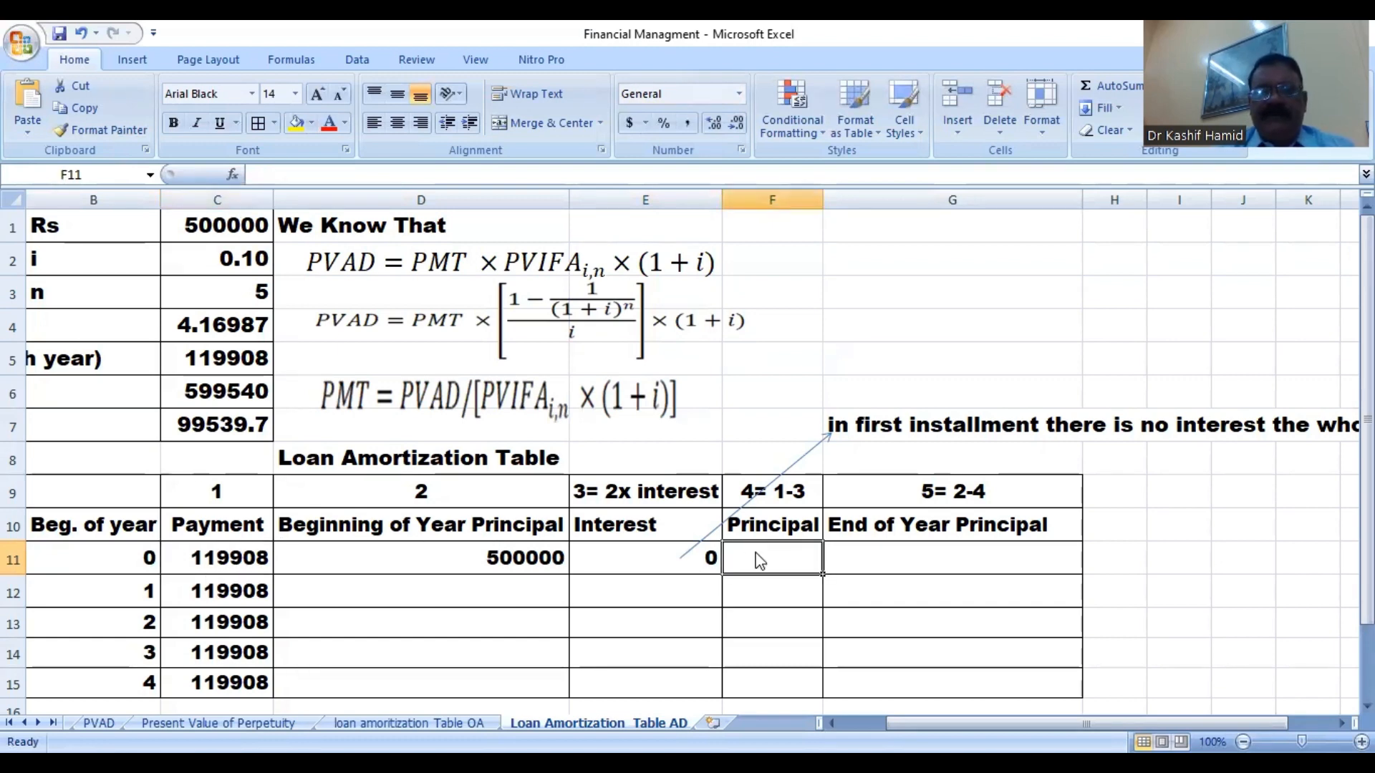
text(=)
click(200, 558)
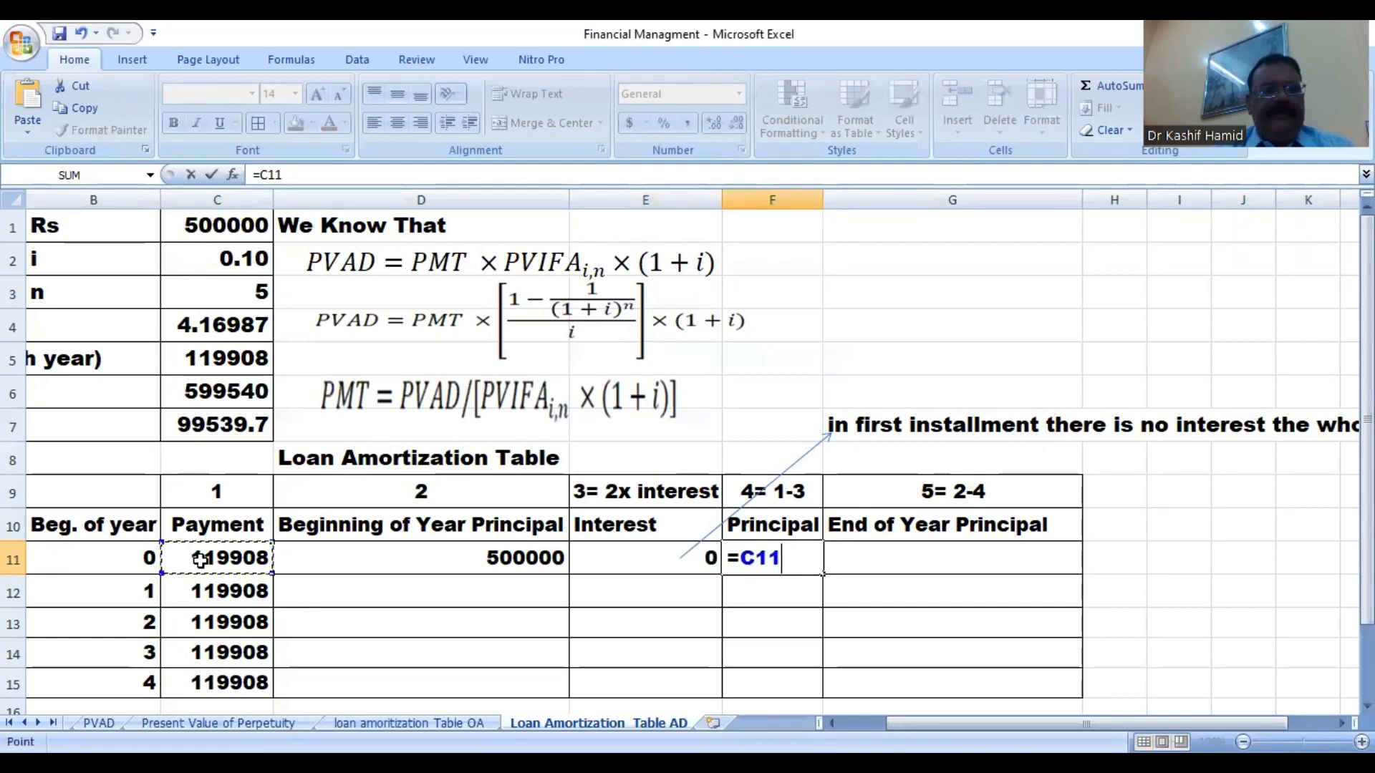
key(Return)
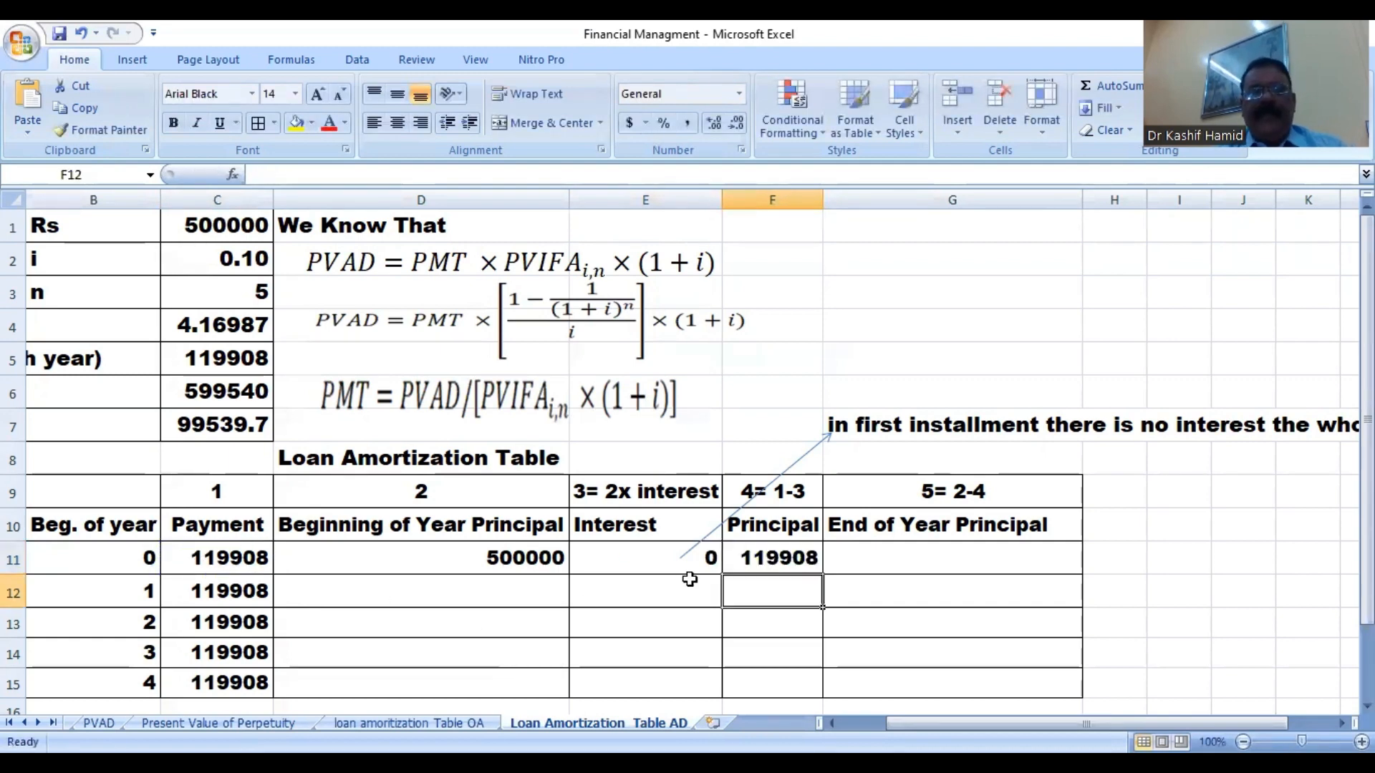
Calculate the year 0 end-of-year principal in G11 as D11-F11.
click(895, 556)
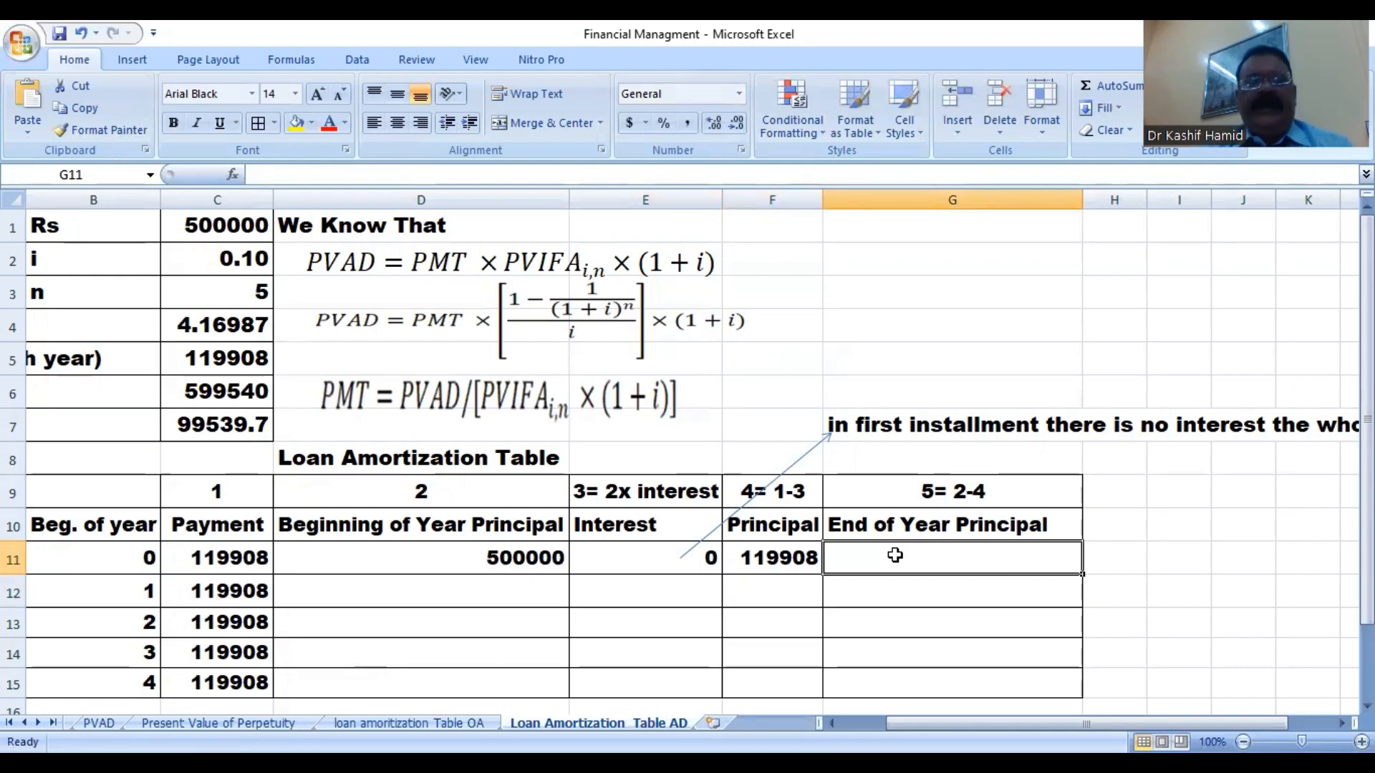
text(=)
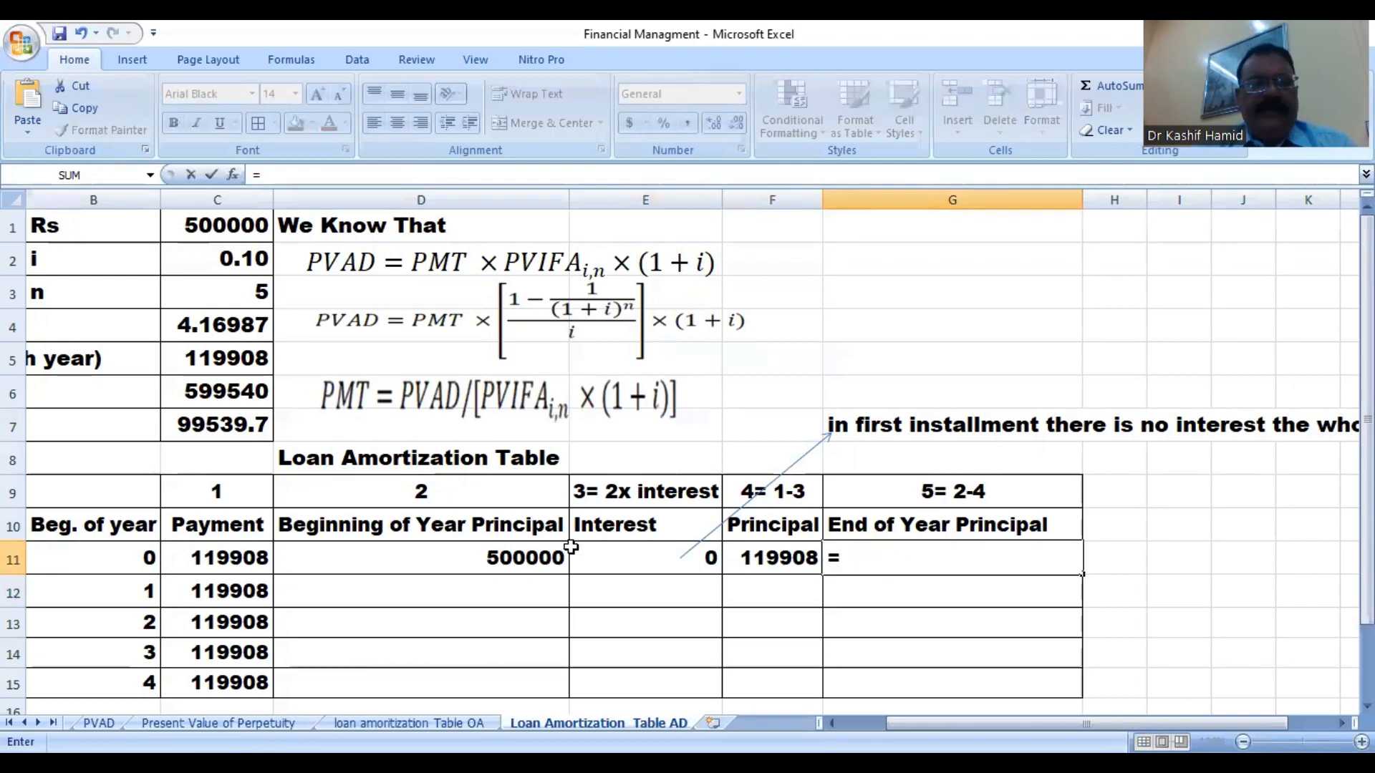
click(459, 558)
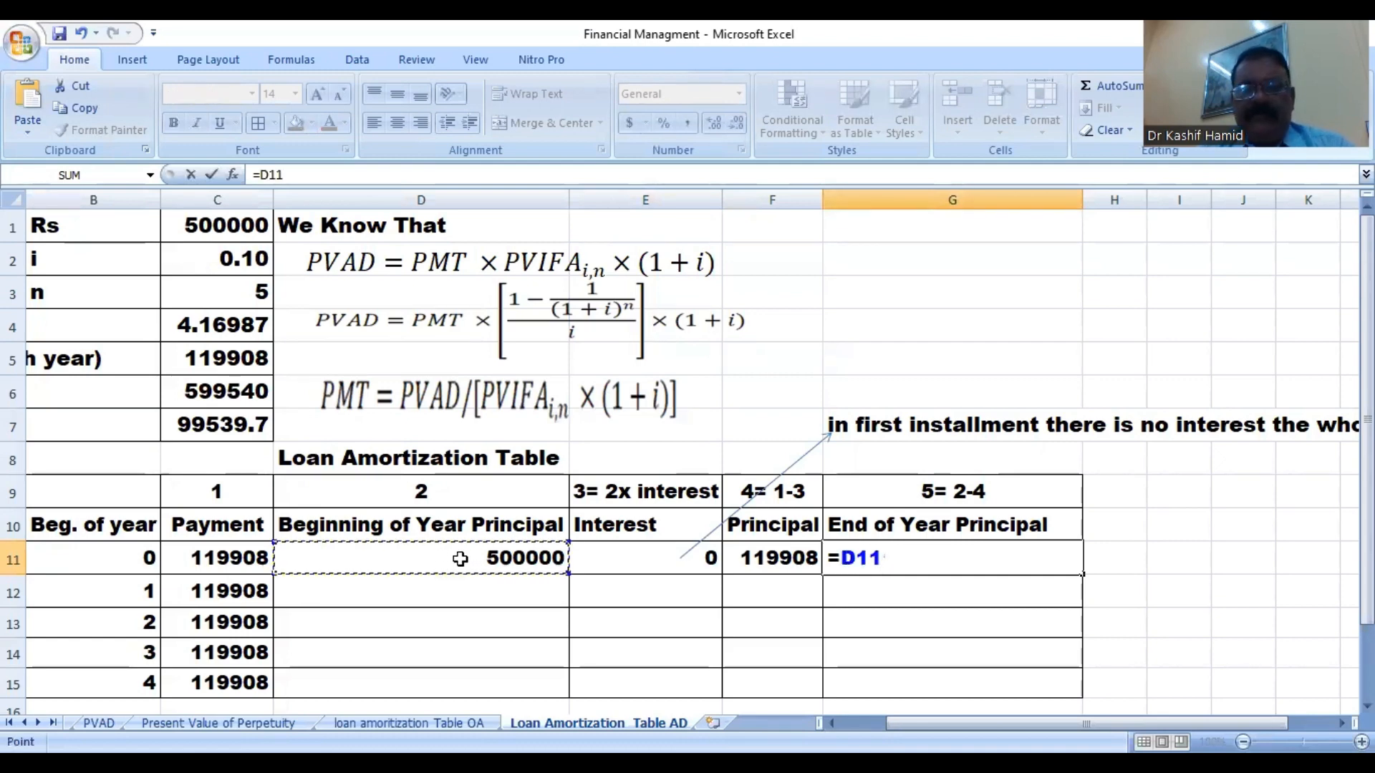
text(-)
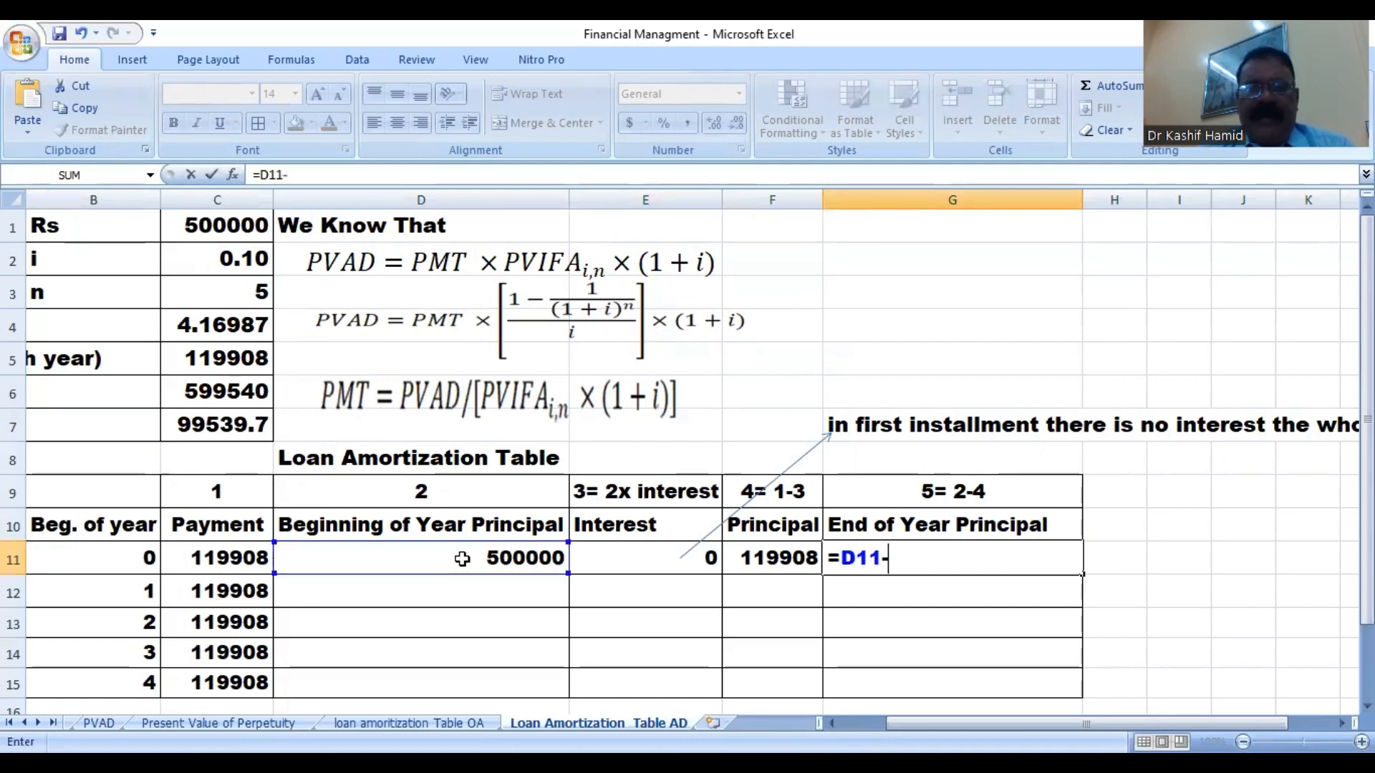
click(764, 562)
key(Return)
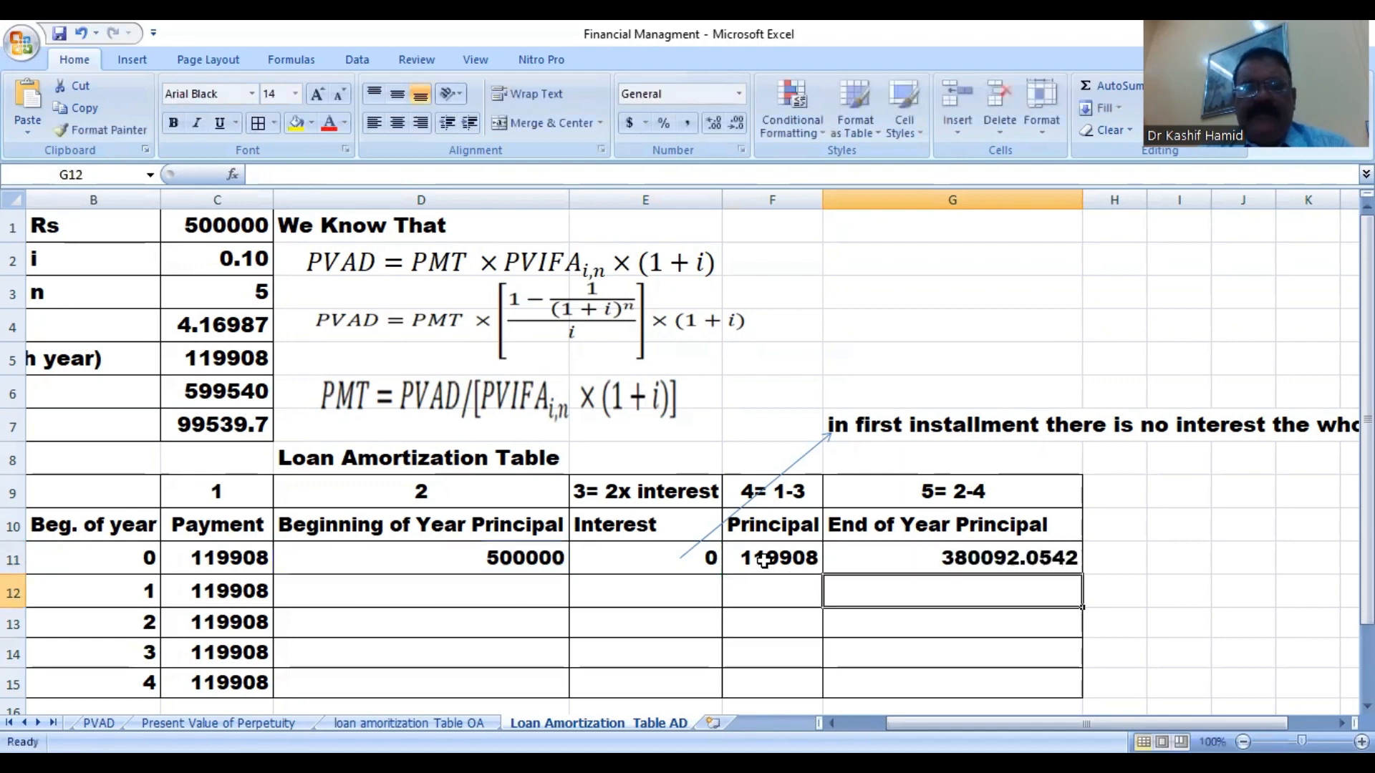
Carry the end-of-year principal from G11 into D12 as the year 1 beginning principal.
click(507, 591)
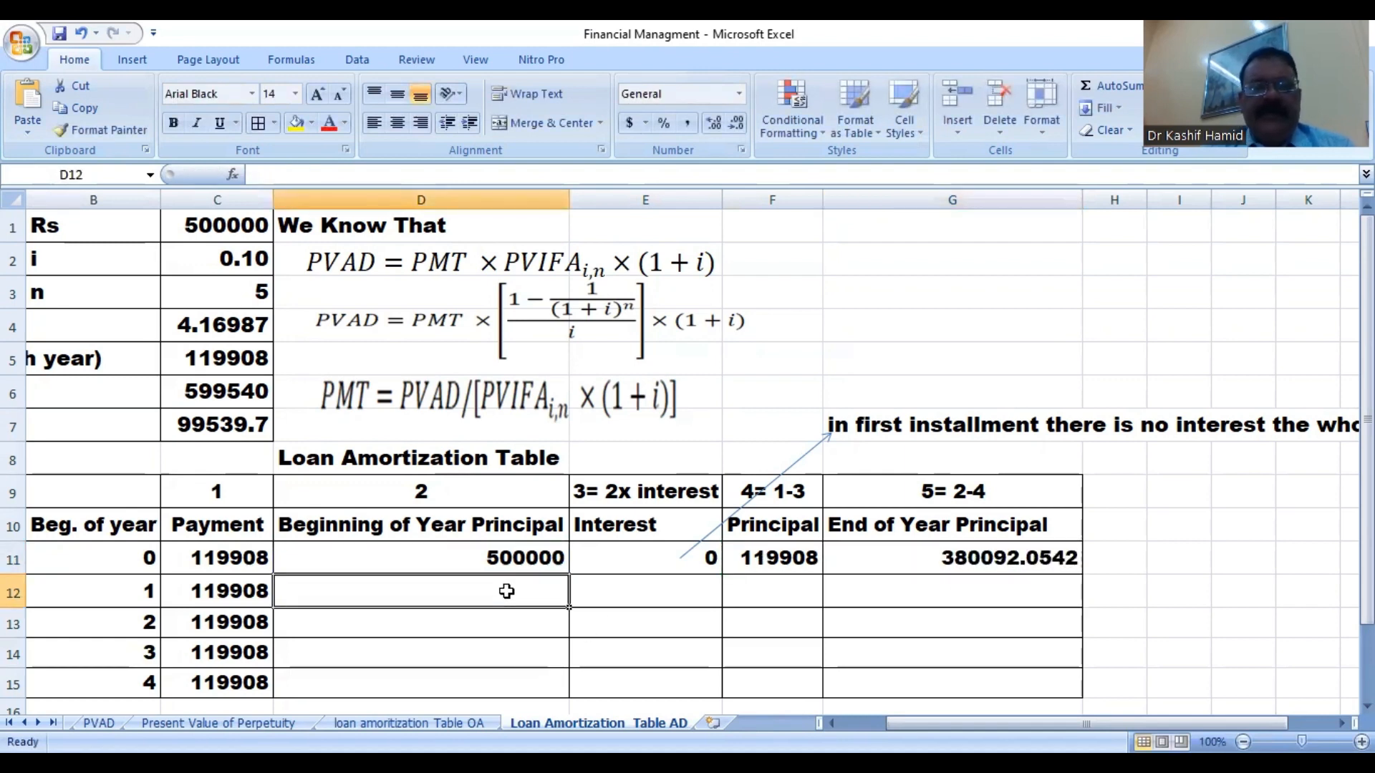
text(=)
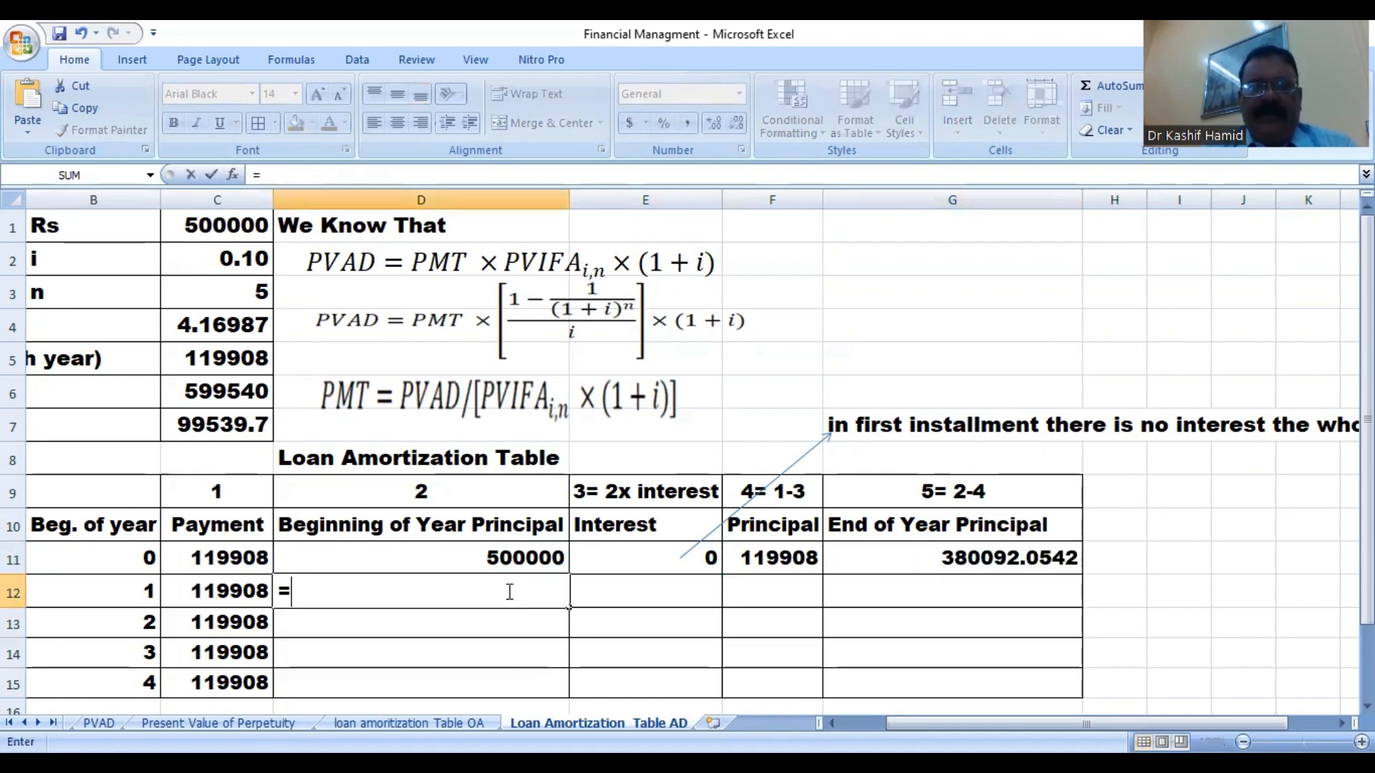
click(955, 560)
key(Return)
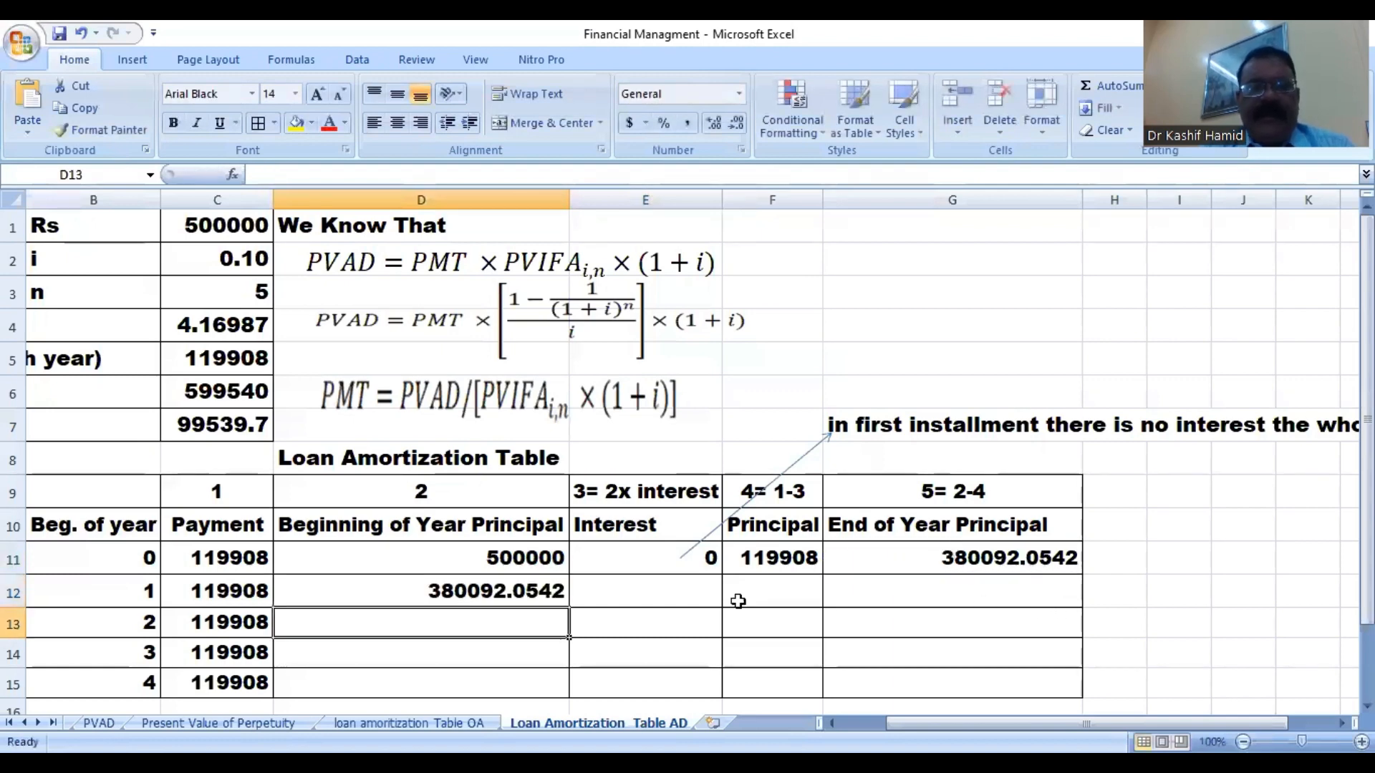
Calculate the year 1 interest in E12 as D12*C$2, keeping the interest rate's row fixed.
click(690, 592)
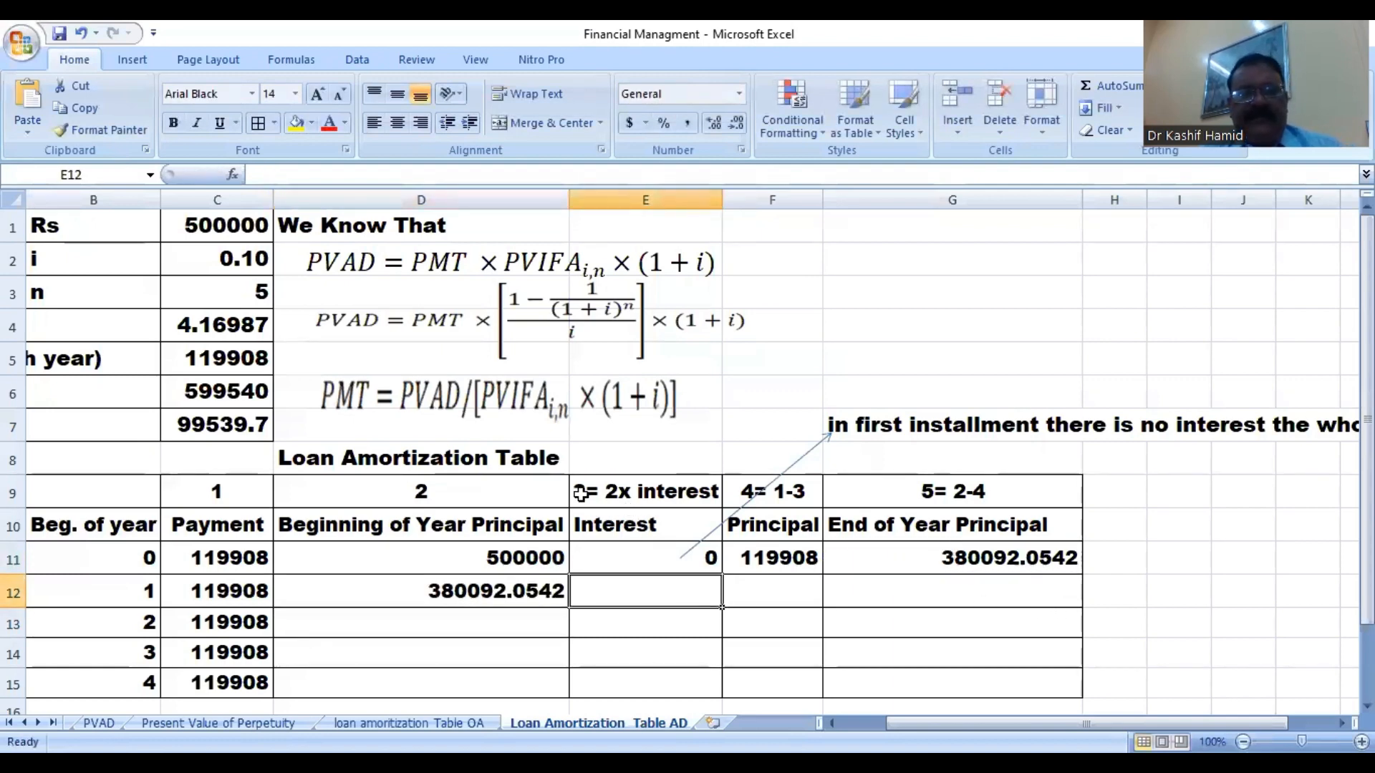
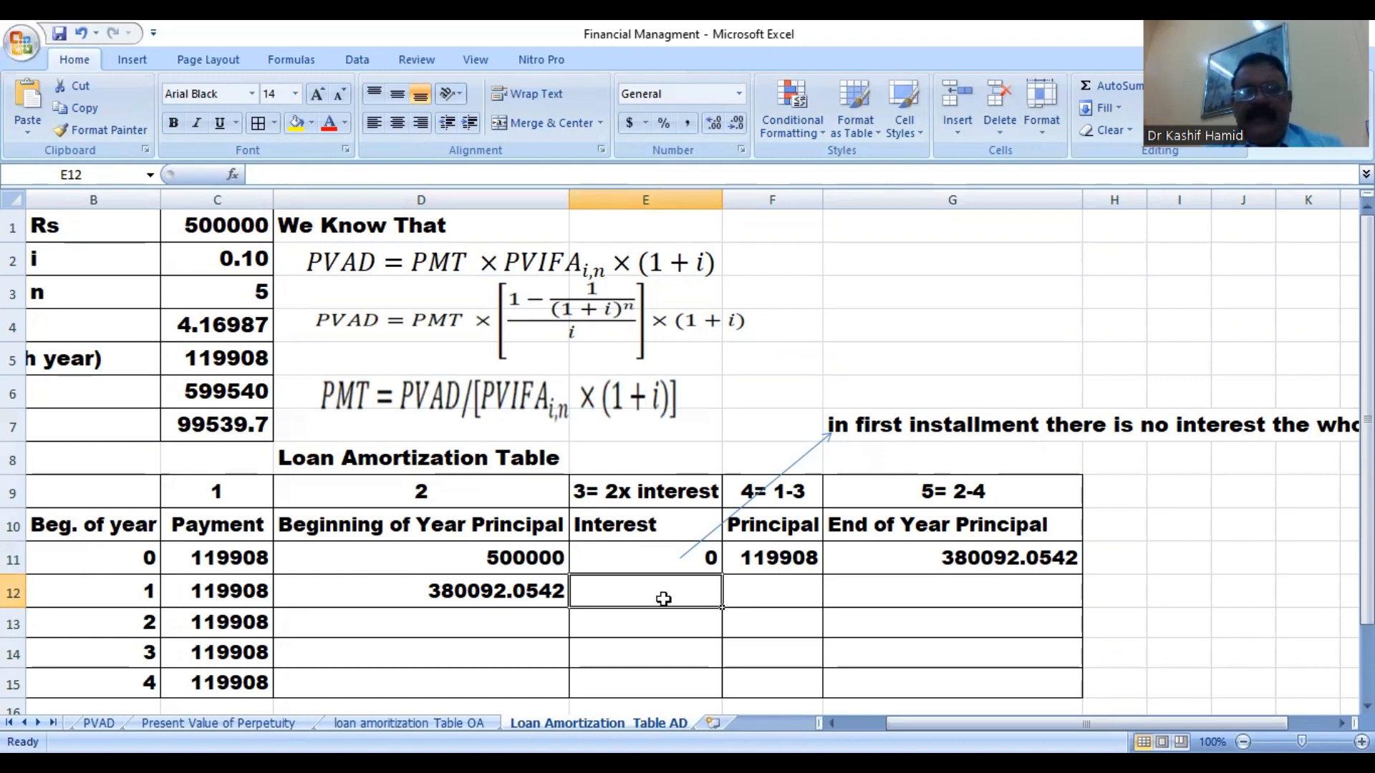
text(=)
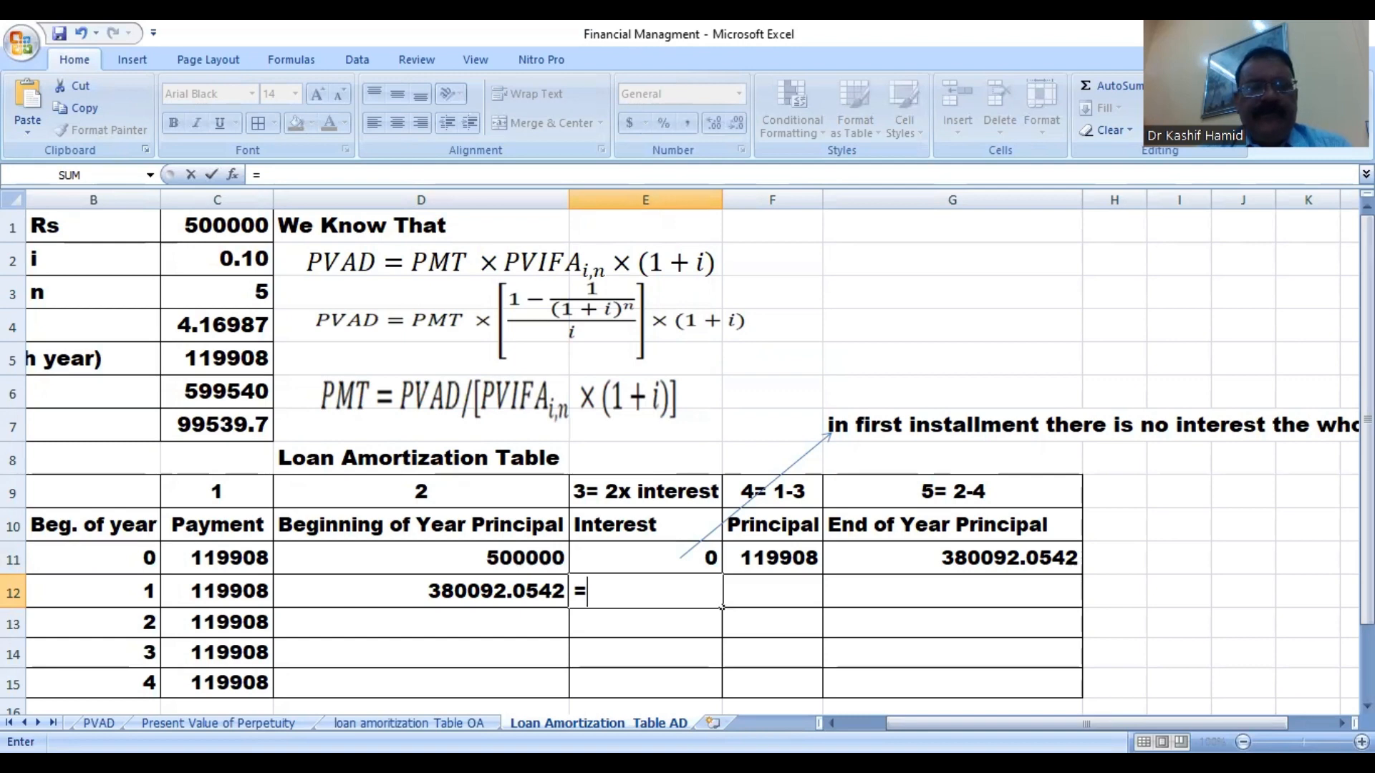
click(453, 602)
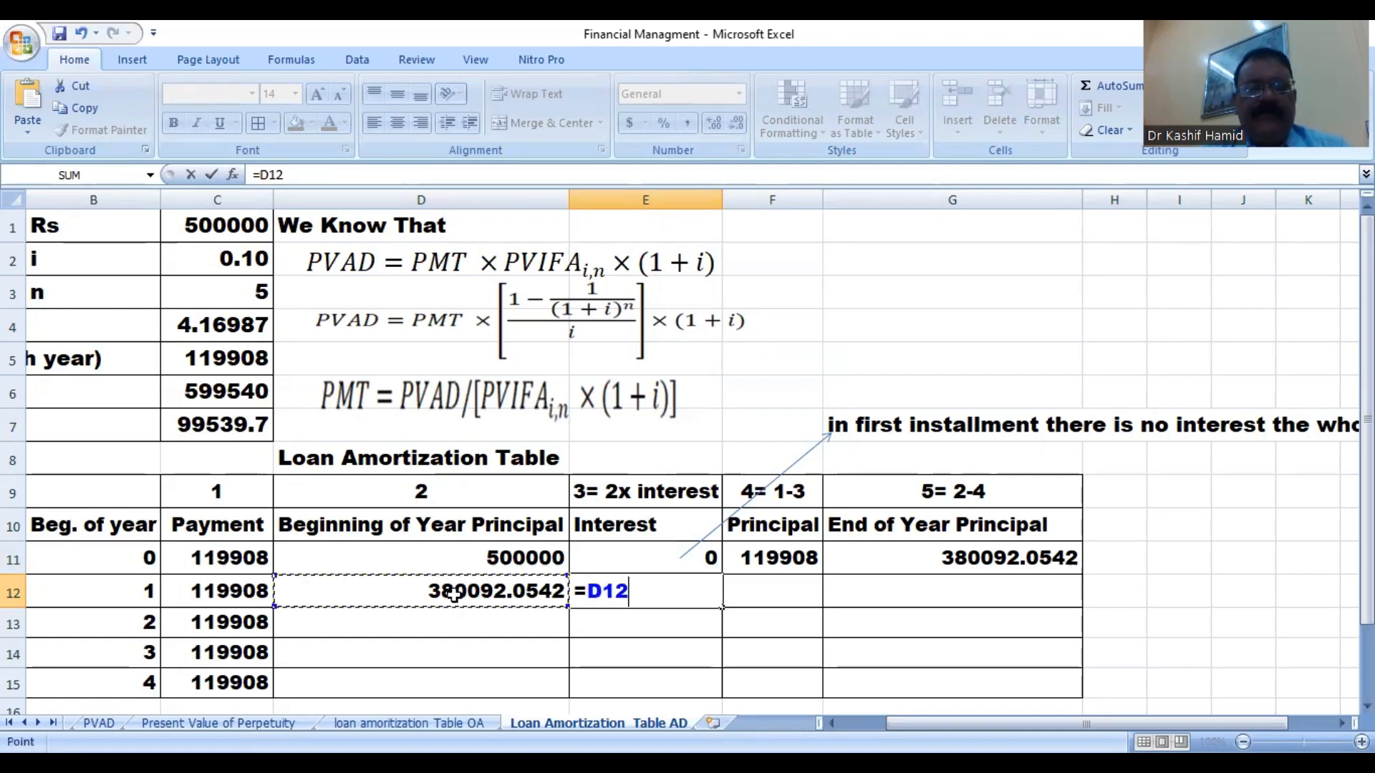
text(*)
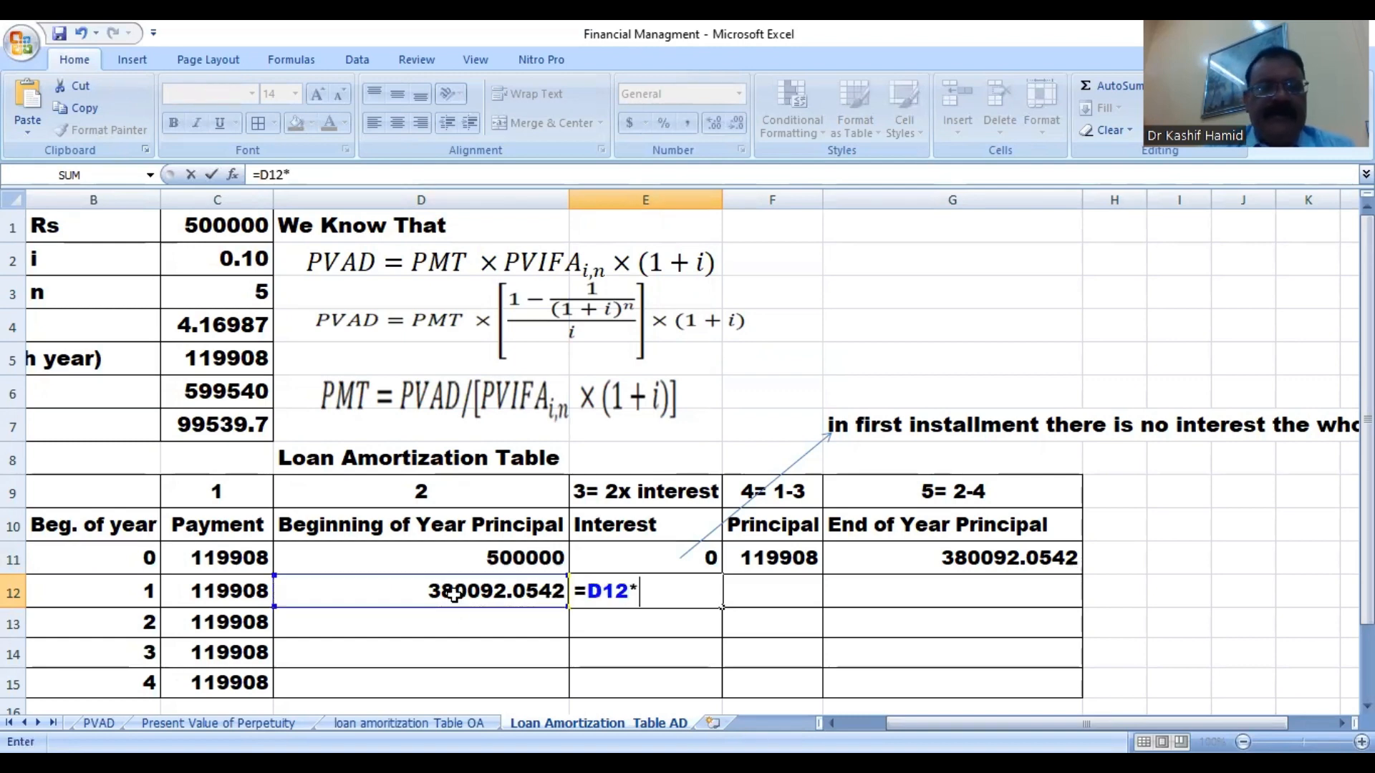
click(223, 263)
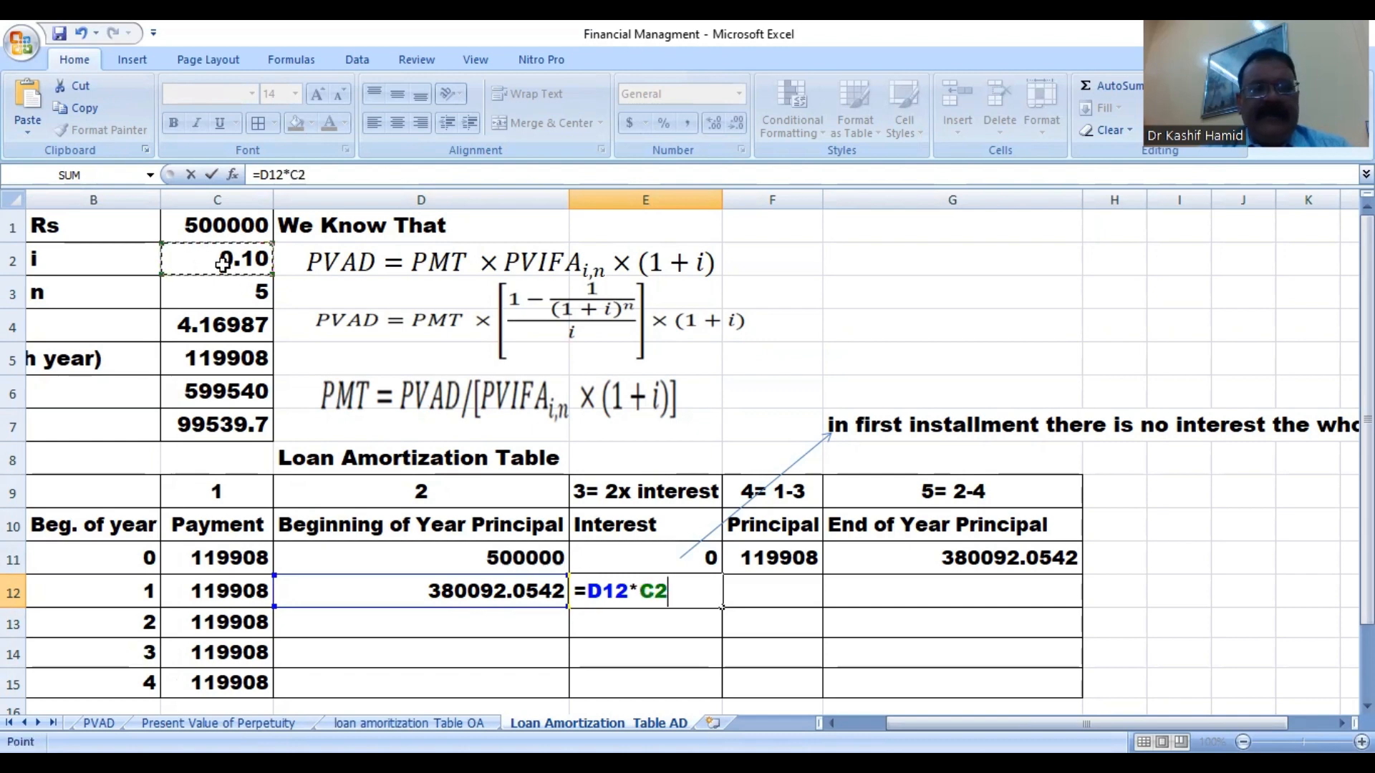
click(653, 596)
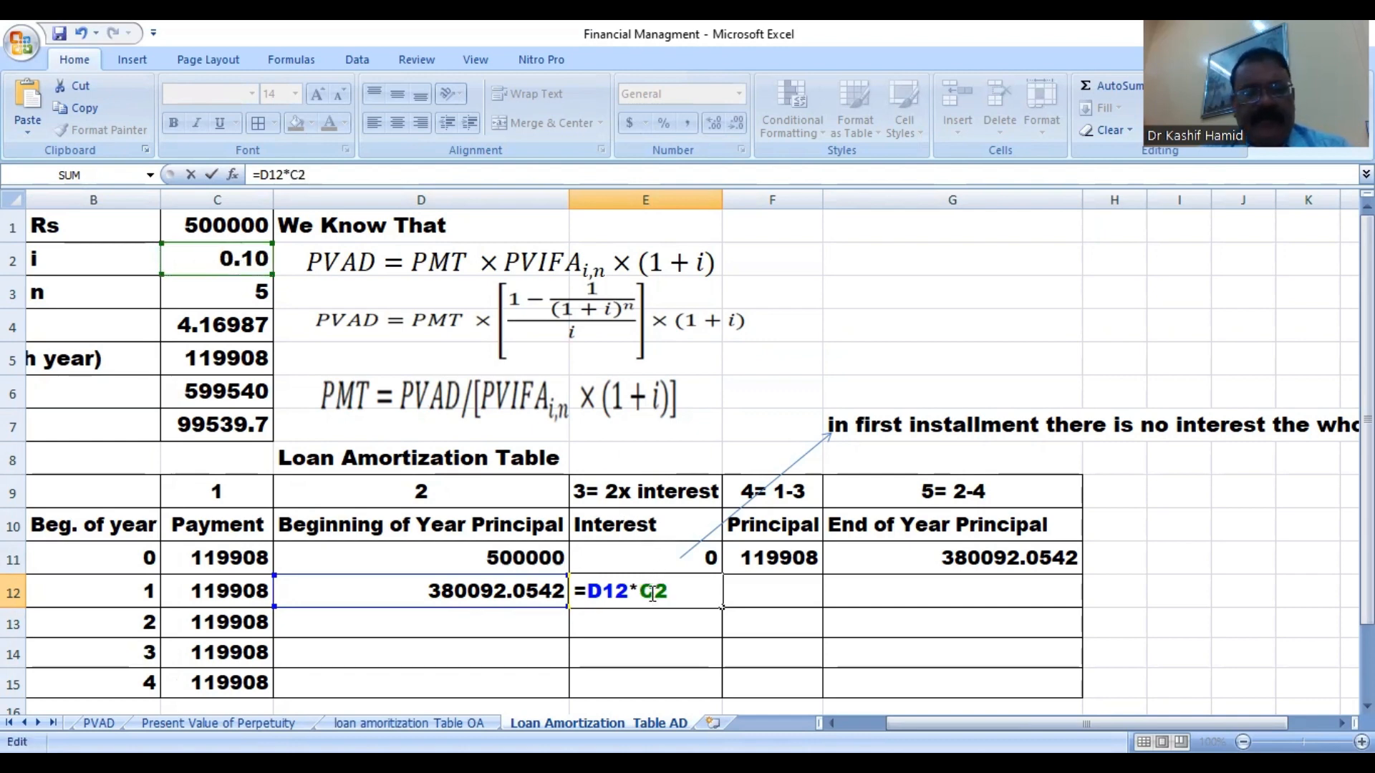
text($)
key(Return)
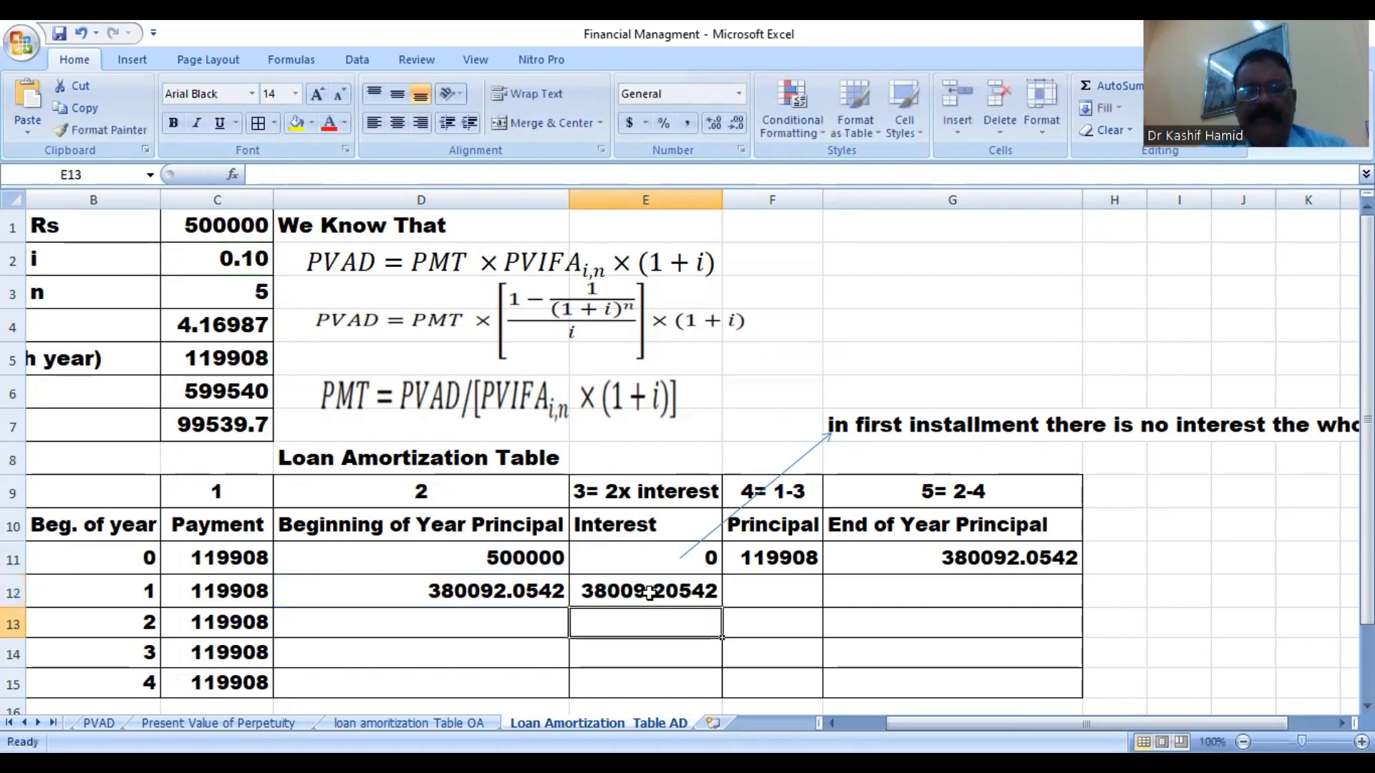
Calculate the year 1 principal portion in F12 as C12-E12.
click(778, 597)
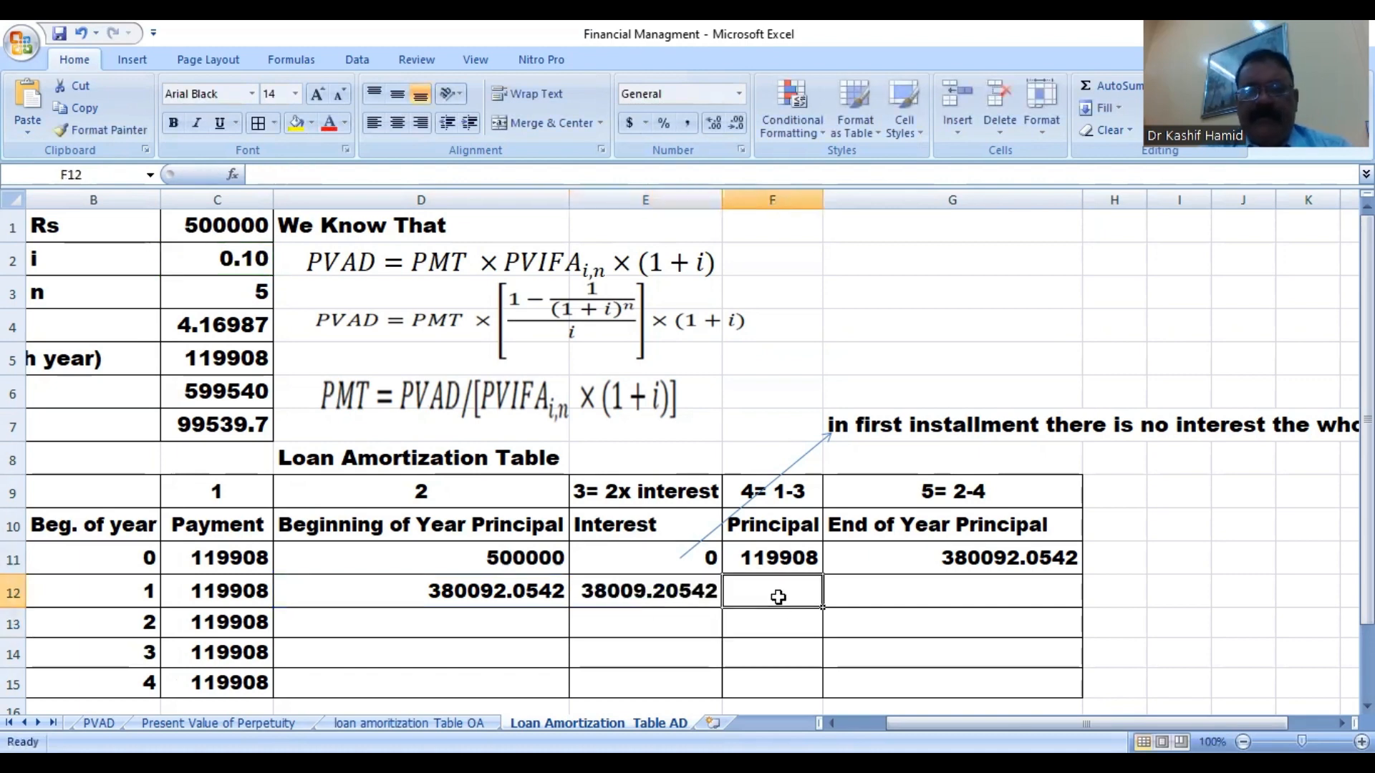
text(=)
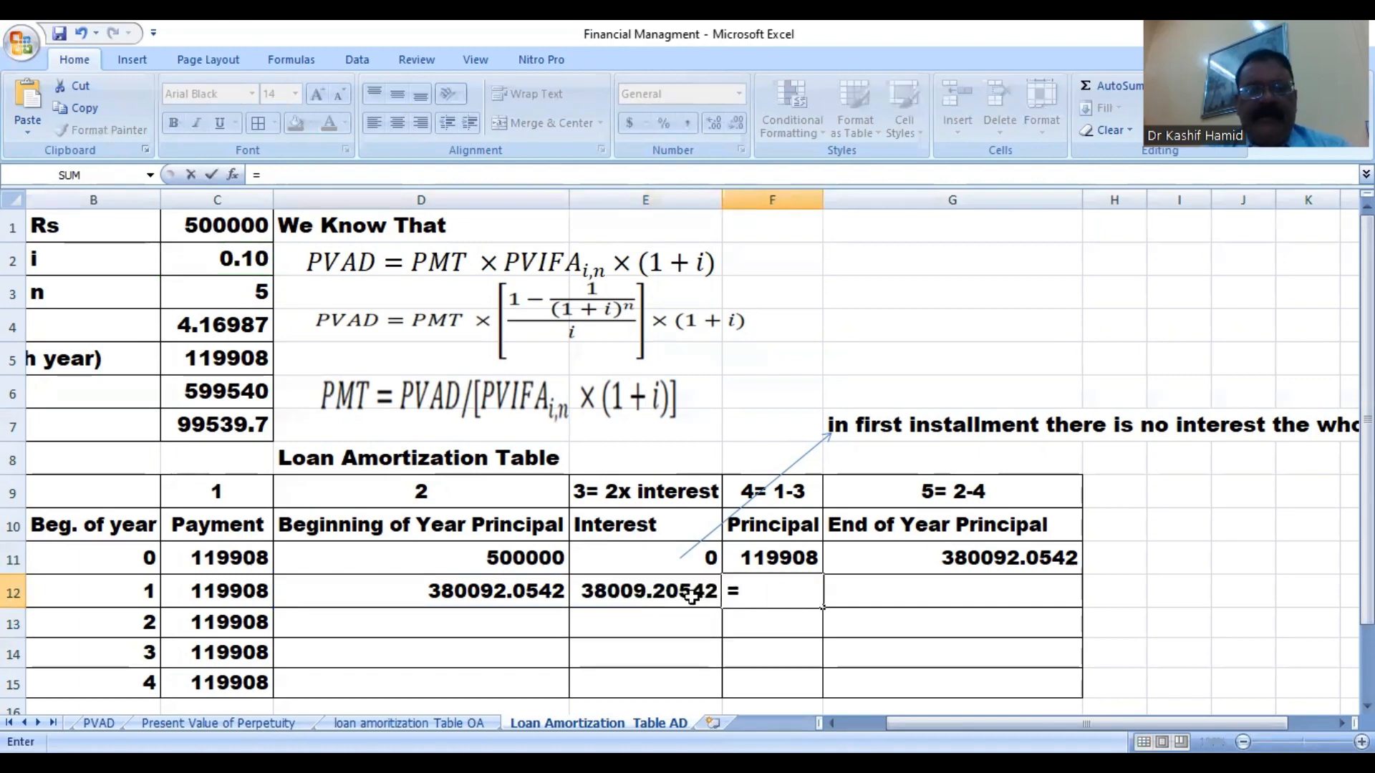
click(227, 593)
text(-)
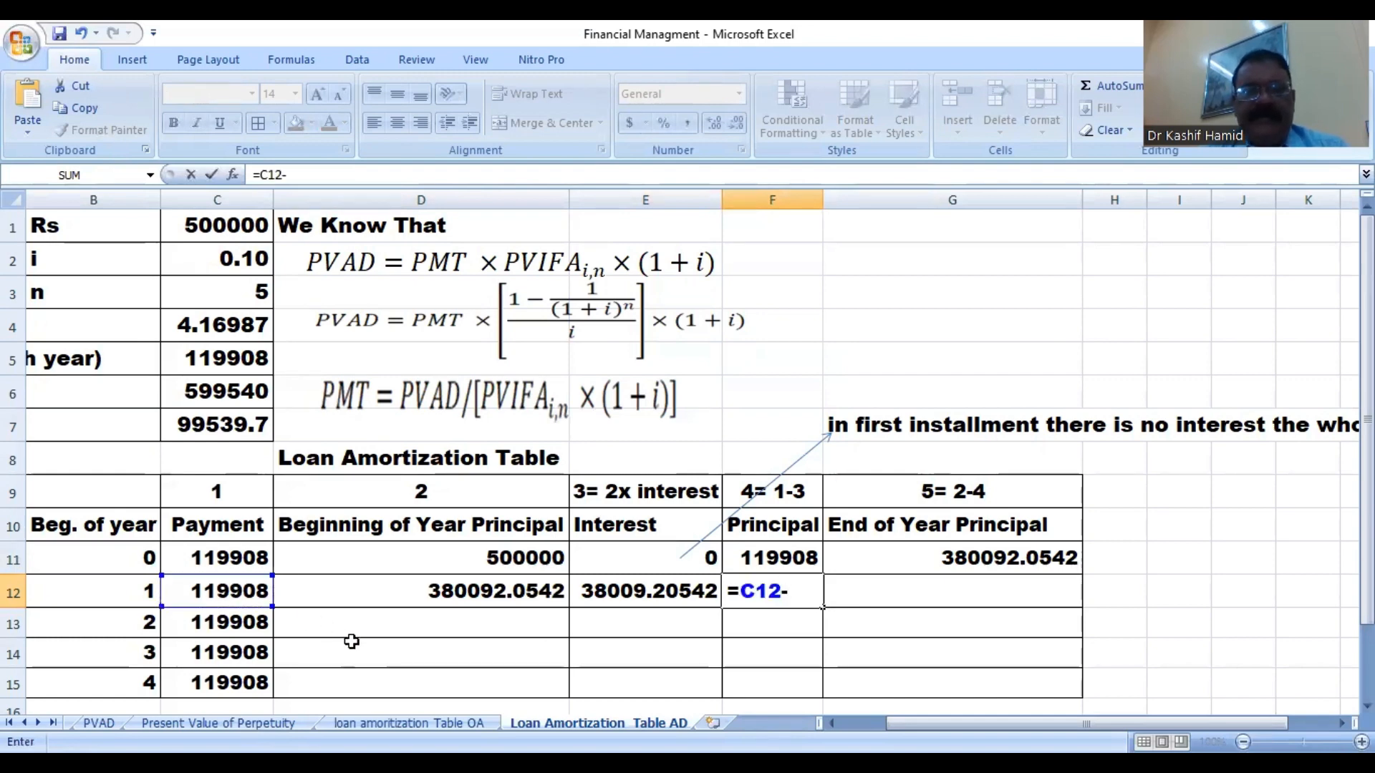
click(620, 591)
key(Return)
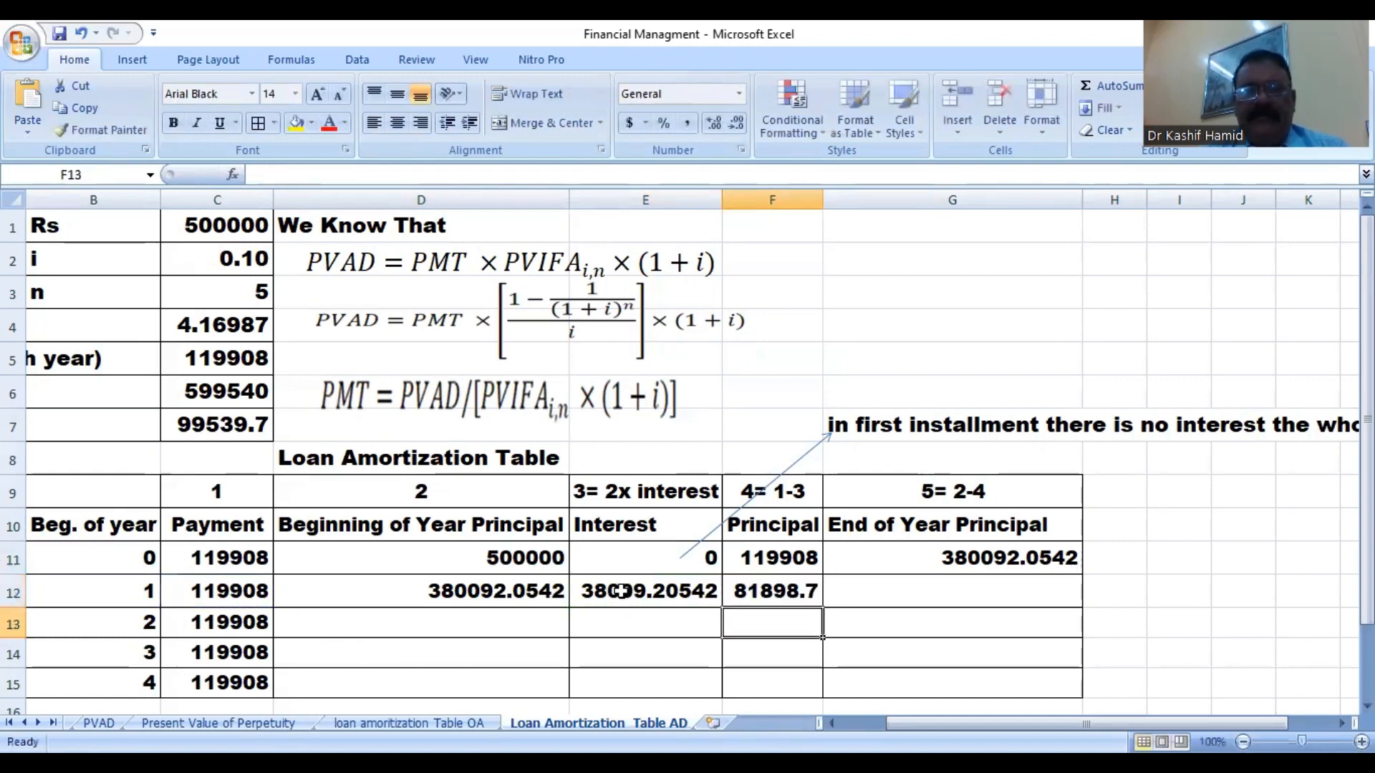
Calculate the year 1 end-of-year principal in G12 as D12-F12.
click(908, 594)
text(=)
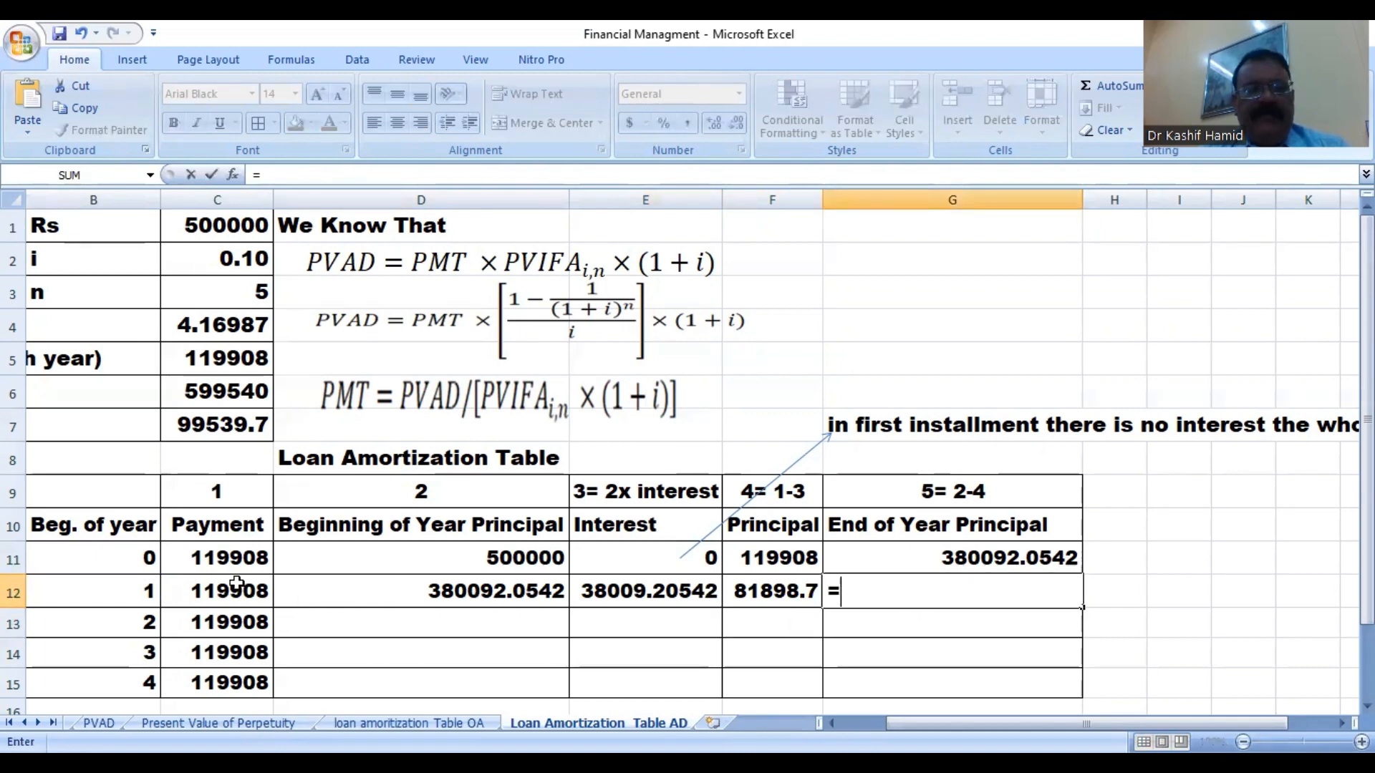
click(448, 592)
text(-)
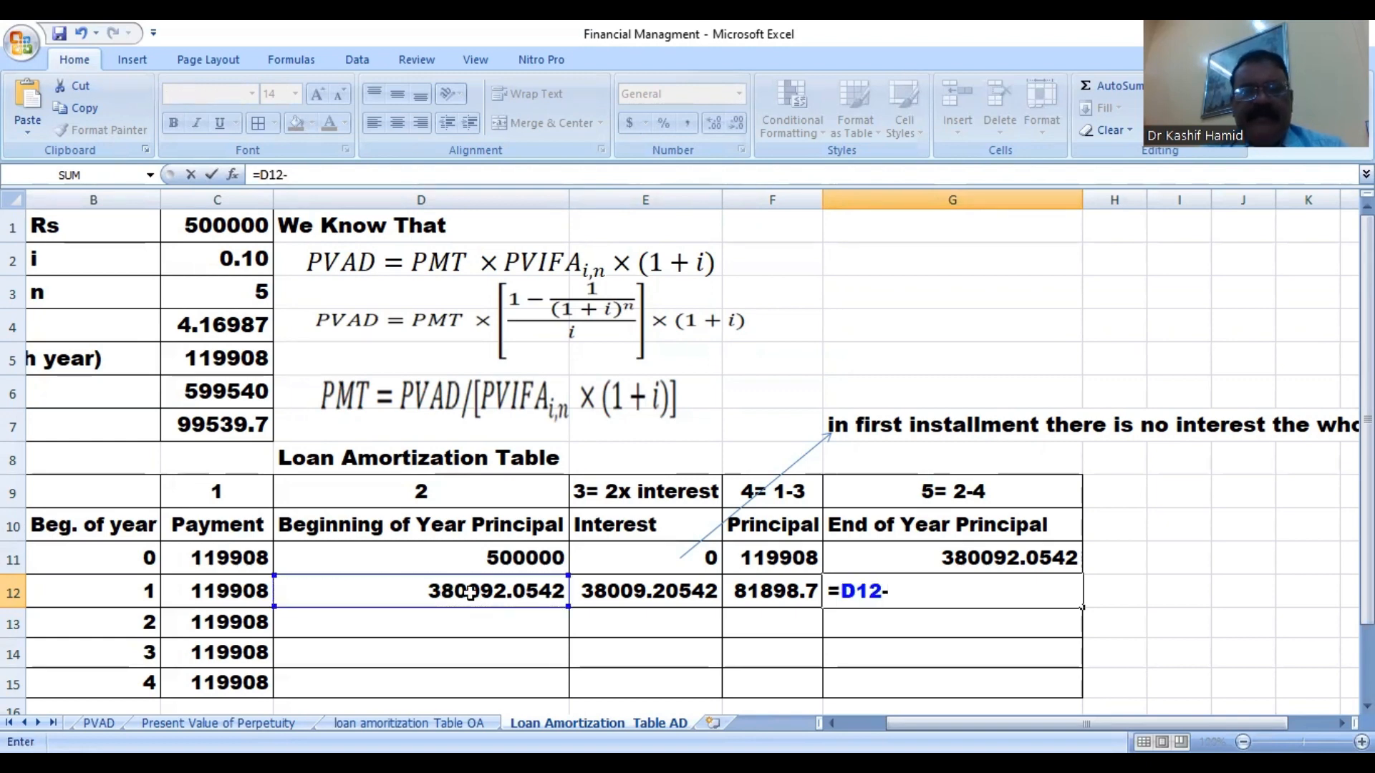
click(754, 586)
key(Return)
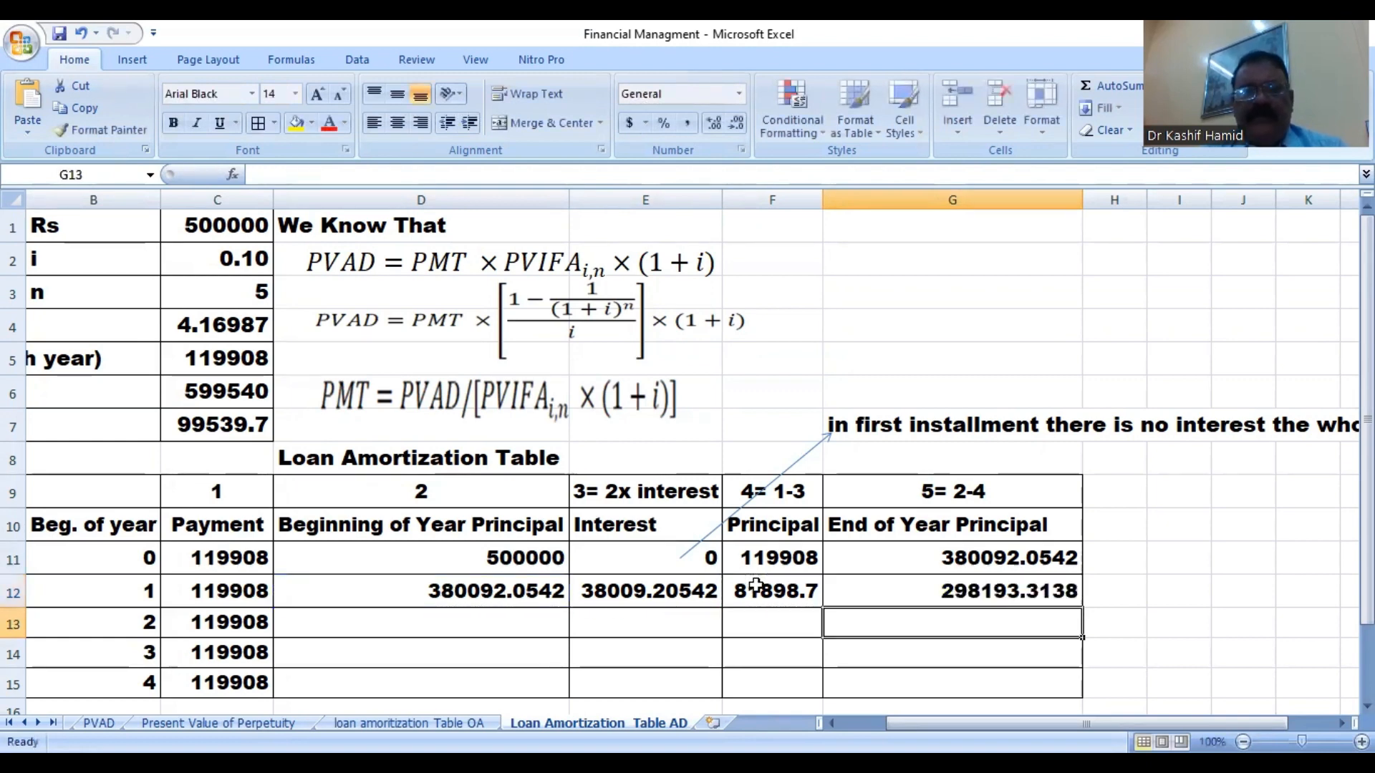
Copy the year 1 formulas in G12, F12, E12 and D12 down through row 15 for years 2 to 4.
click(996, 589)
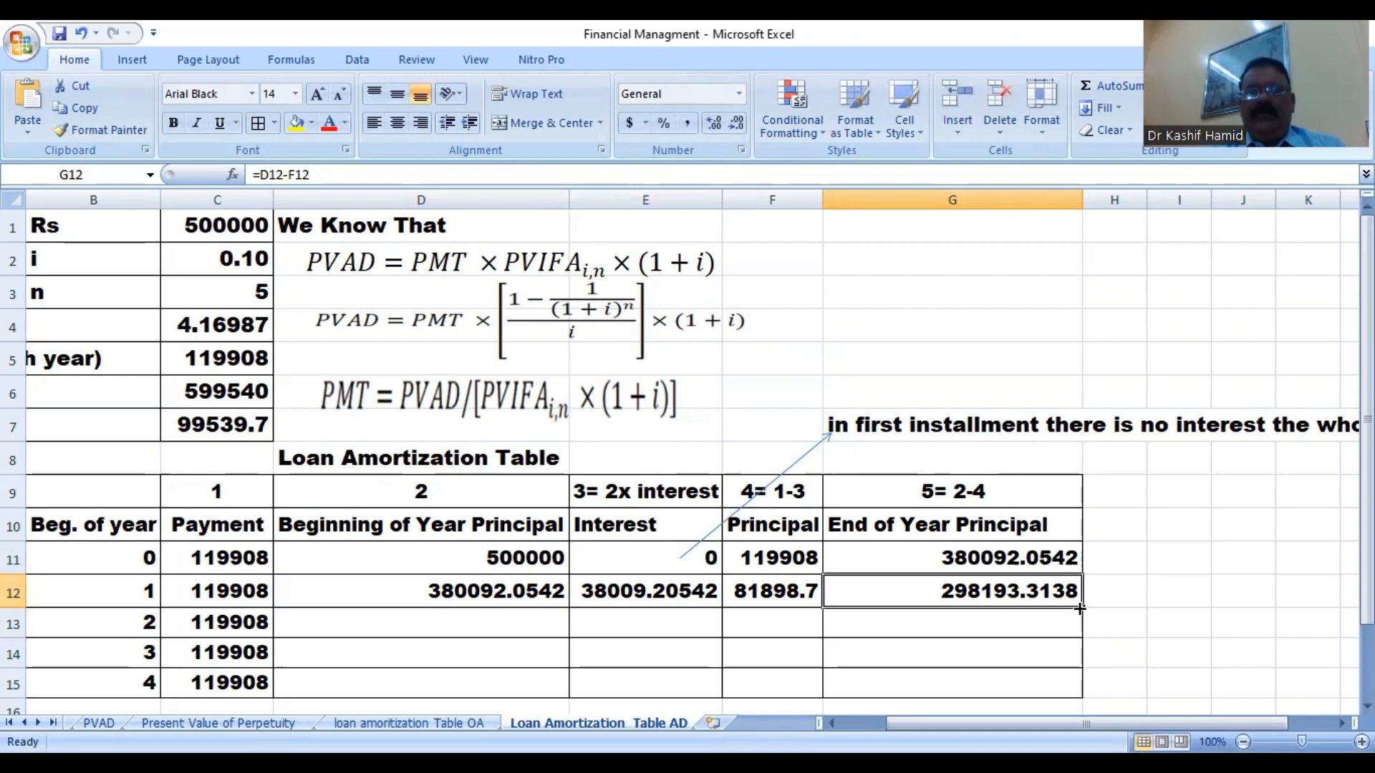
drag(1081, 607, 1083, 696)
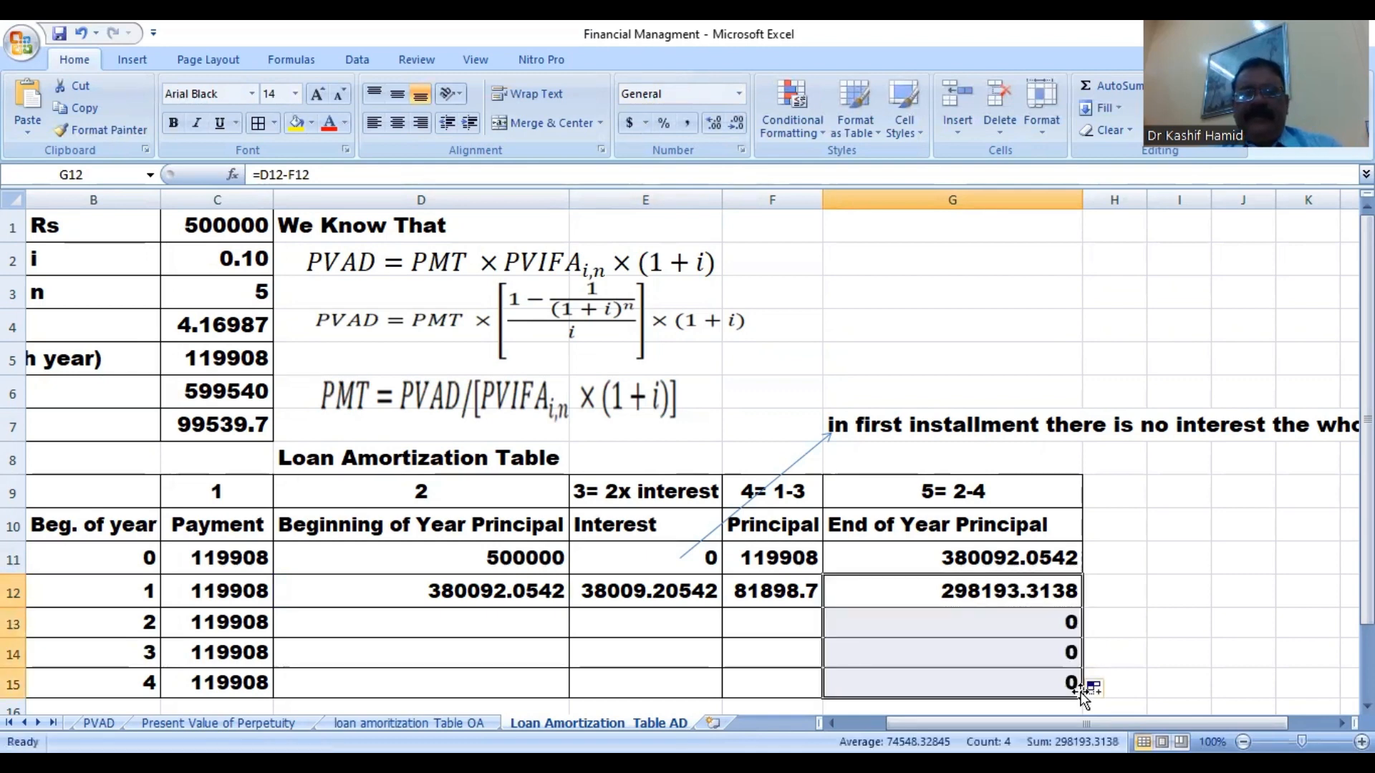
click(784, 591)
drag(823, 607, 824, 689)
click(708, 606)
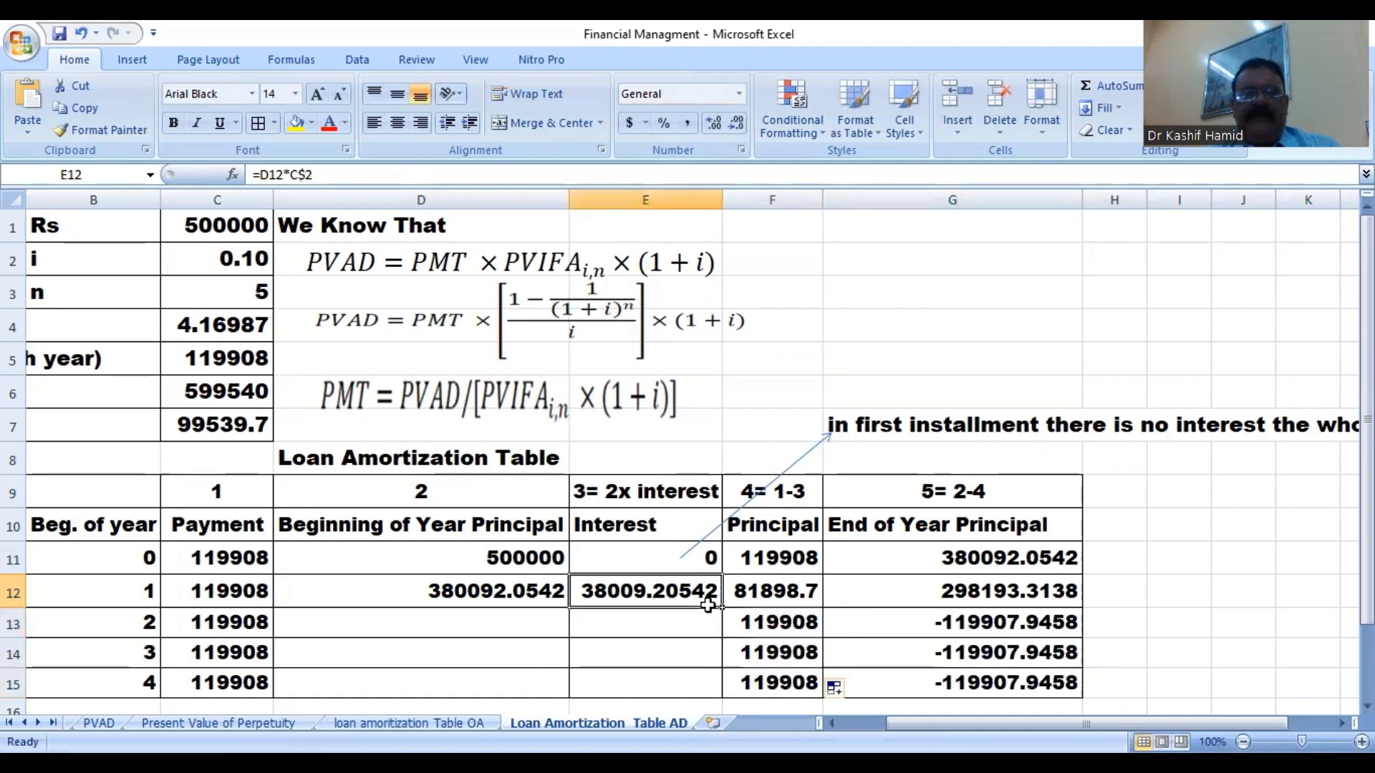
drag(720, 607, 725, 689)
click(543, 602)
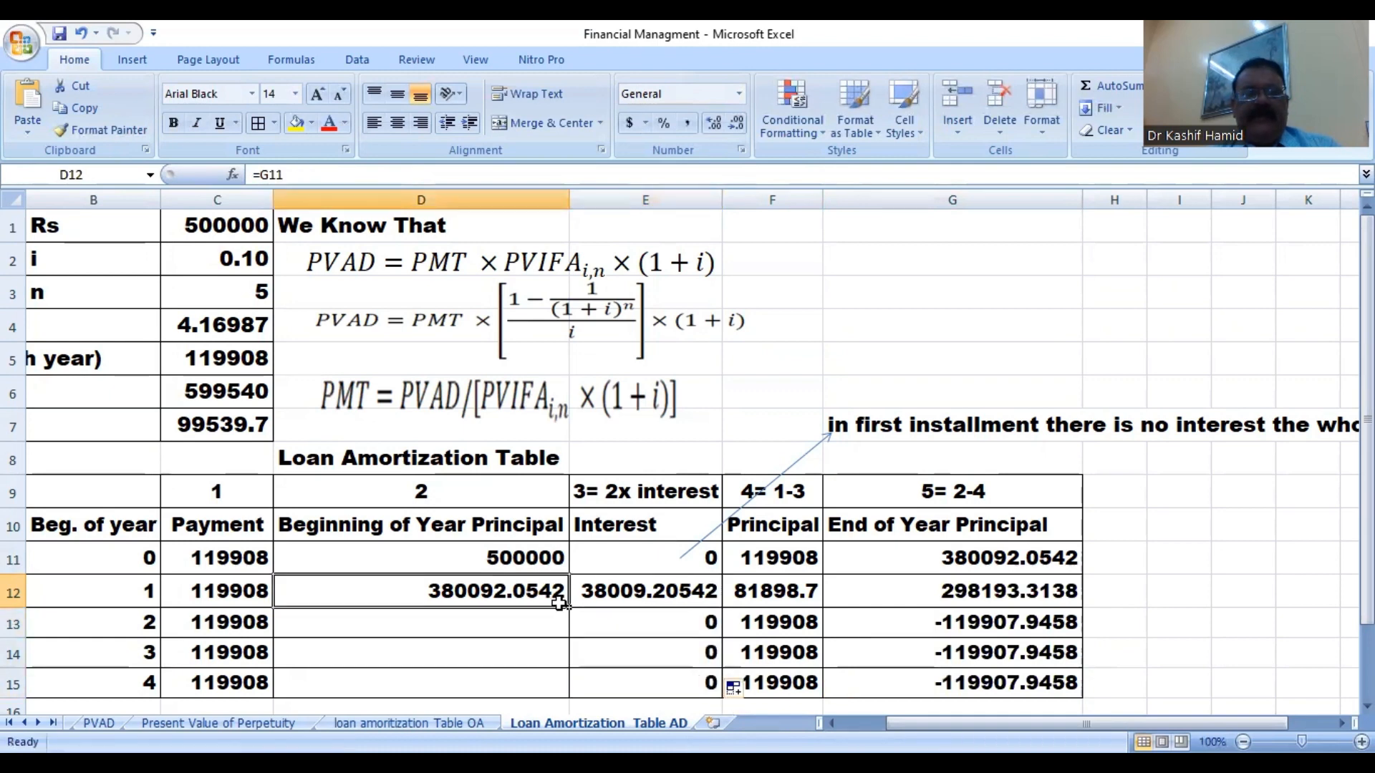
drag(561, 603, 573, 689)
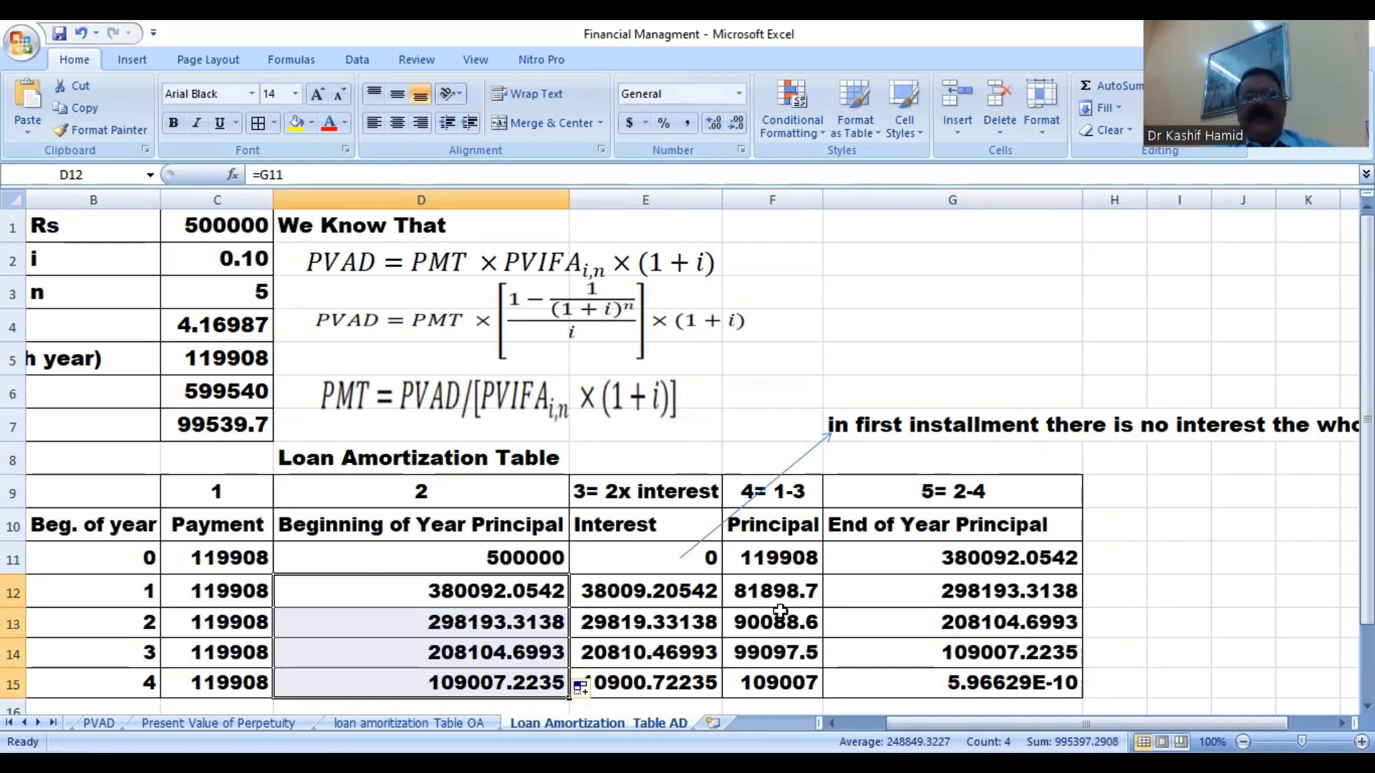
Format the end-of-year principal amounts in G11:G15 as Number with 2 decimal places.
drag(930, 554, 1017, 684)
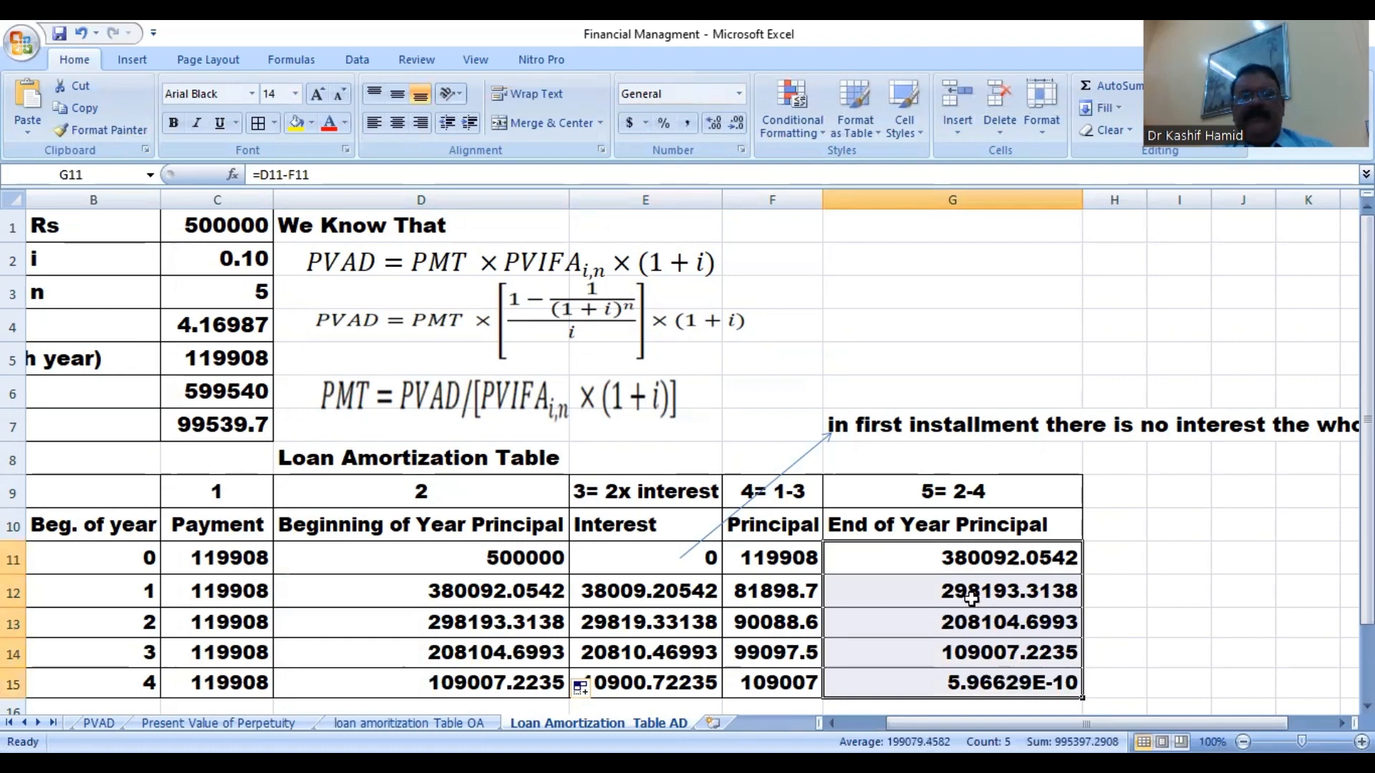
right_click(917, 564)
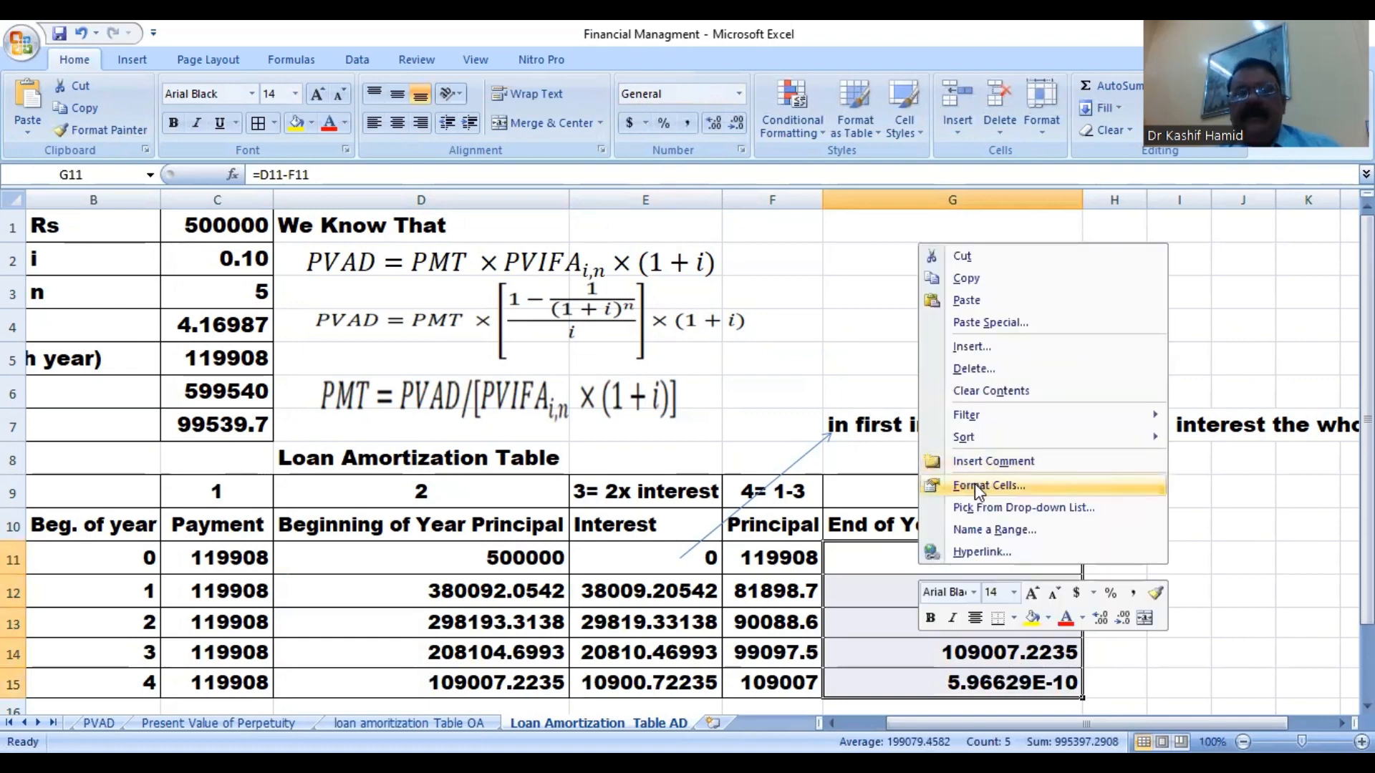
click(974, 488)
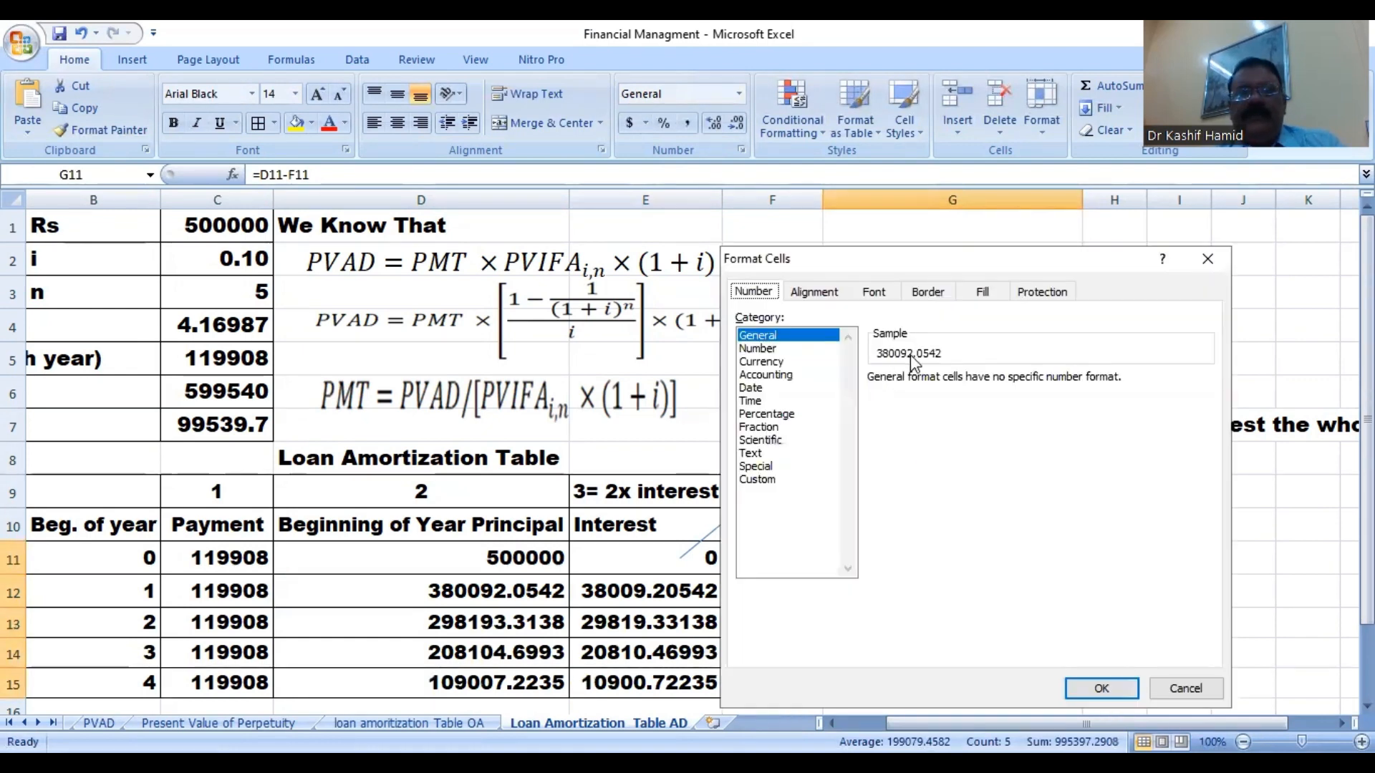
click(760, 349)
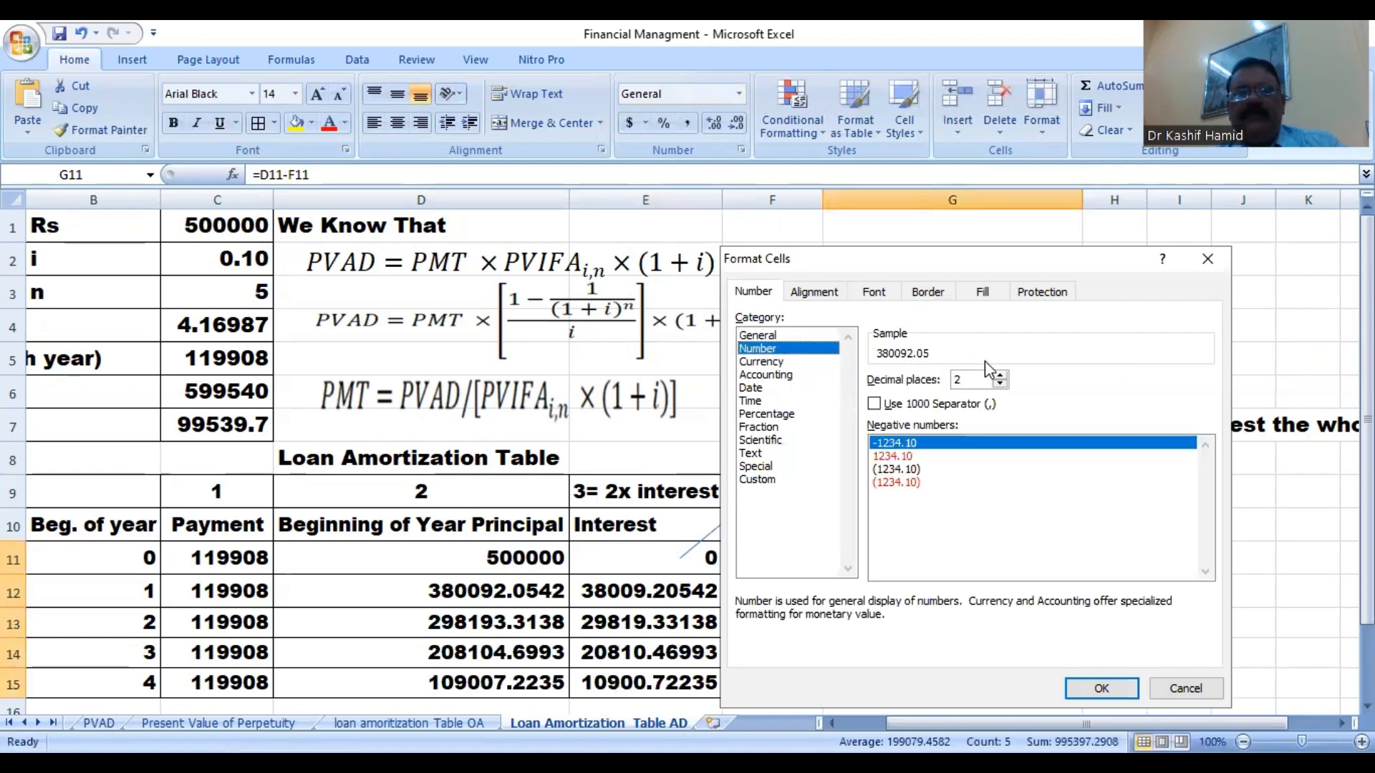
click(1002, 385)
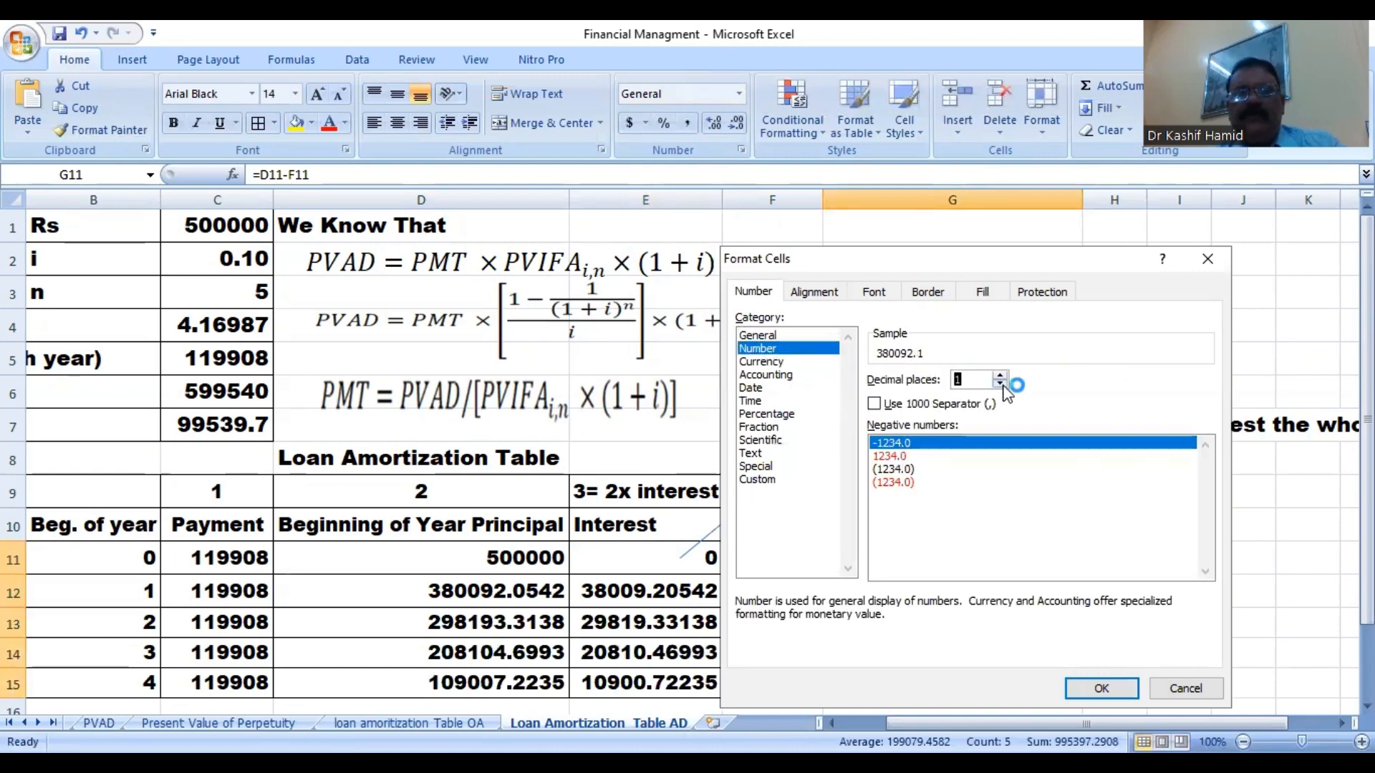
click(1001, 376)
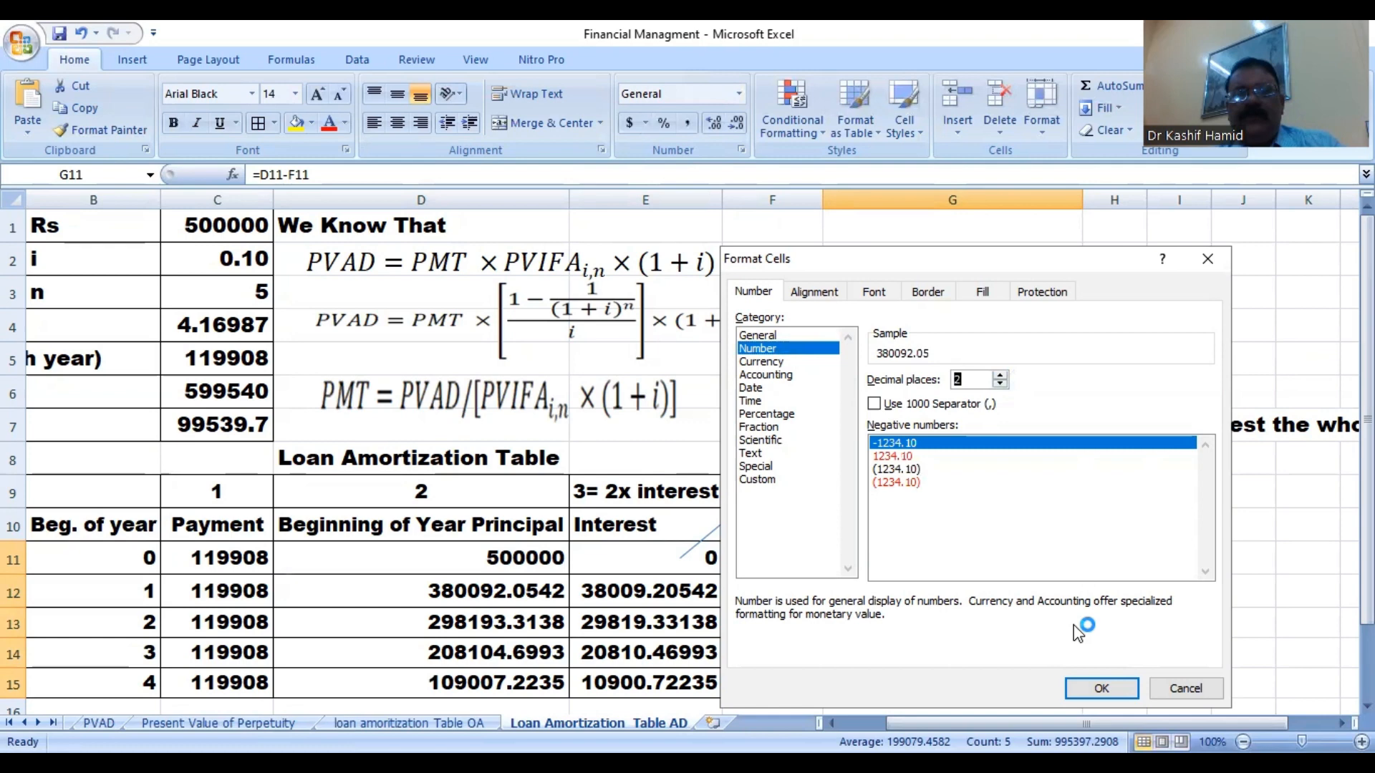
click(1079, 689)
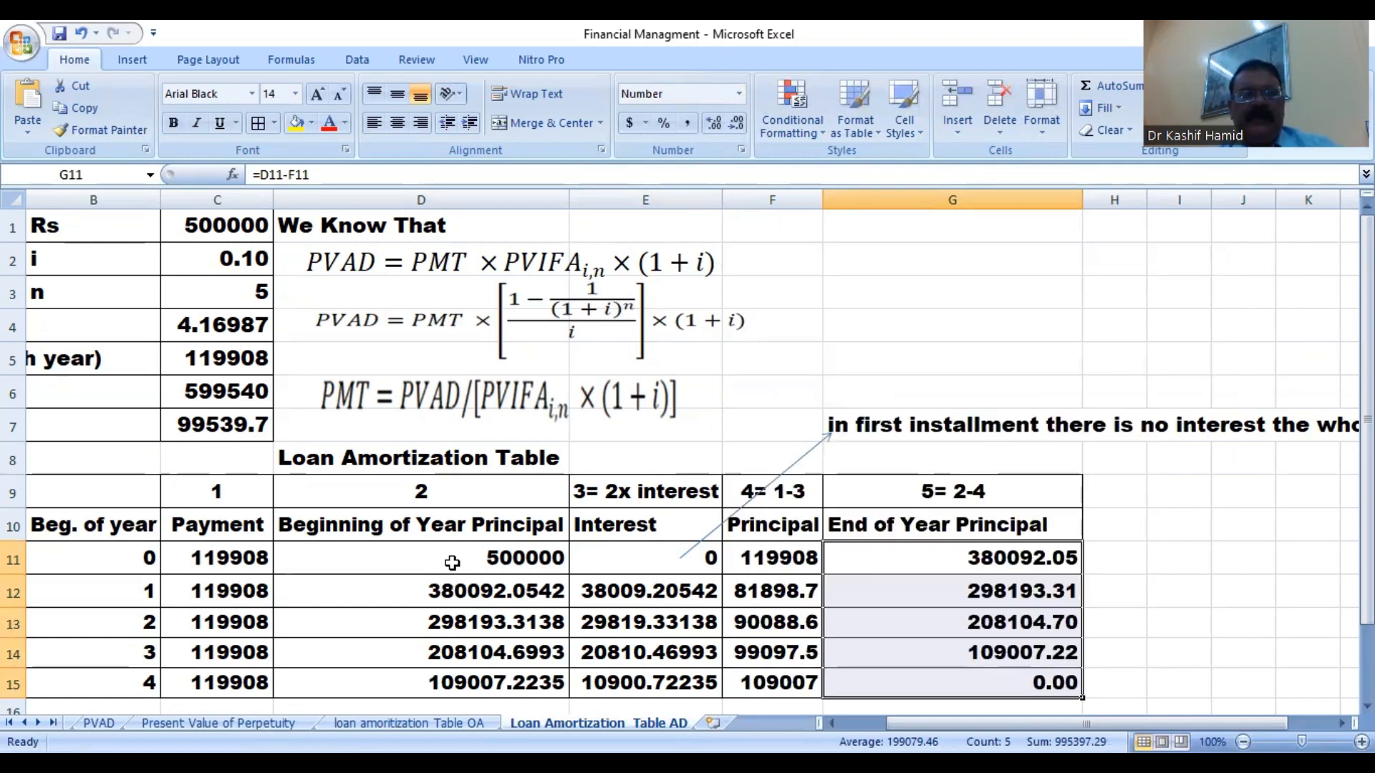
Format the beginning-of-year principal amounts in D11:D15 as Number with 2 decimal places.
drag(452, 563, 476, 681)
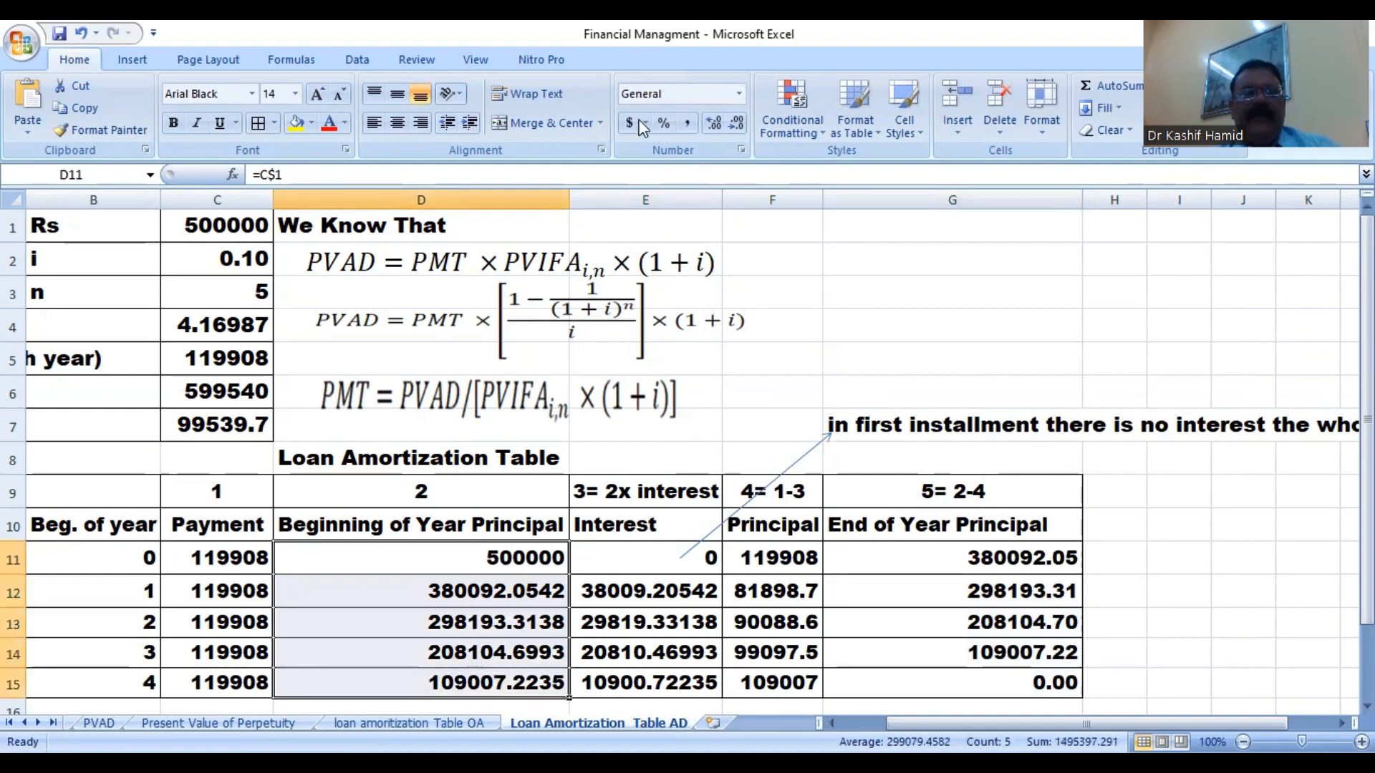
right_click(503, 591)
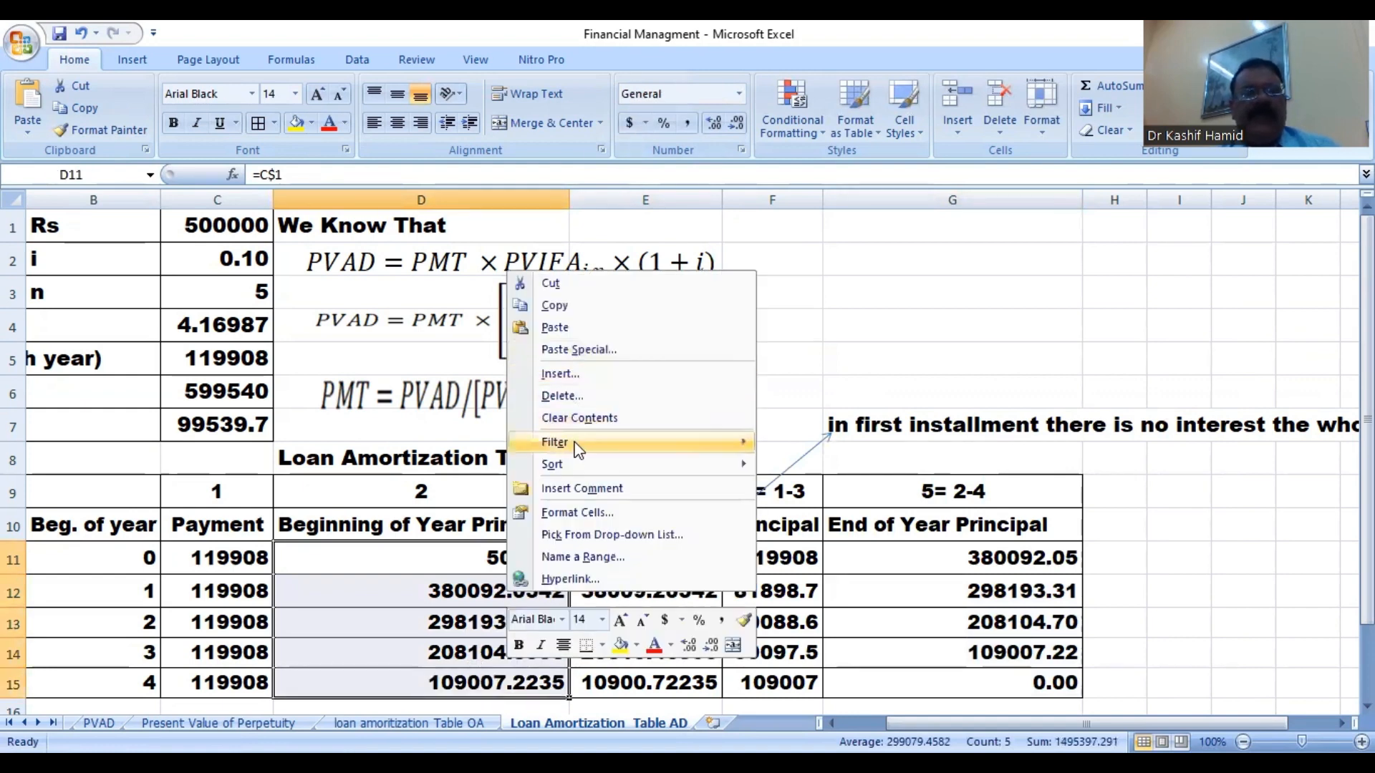
click(583, 512)
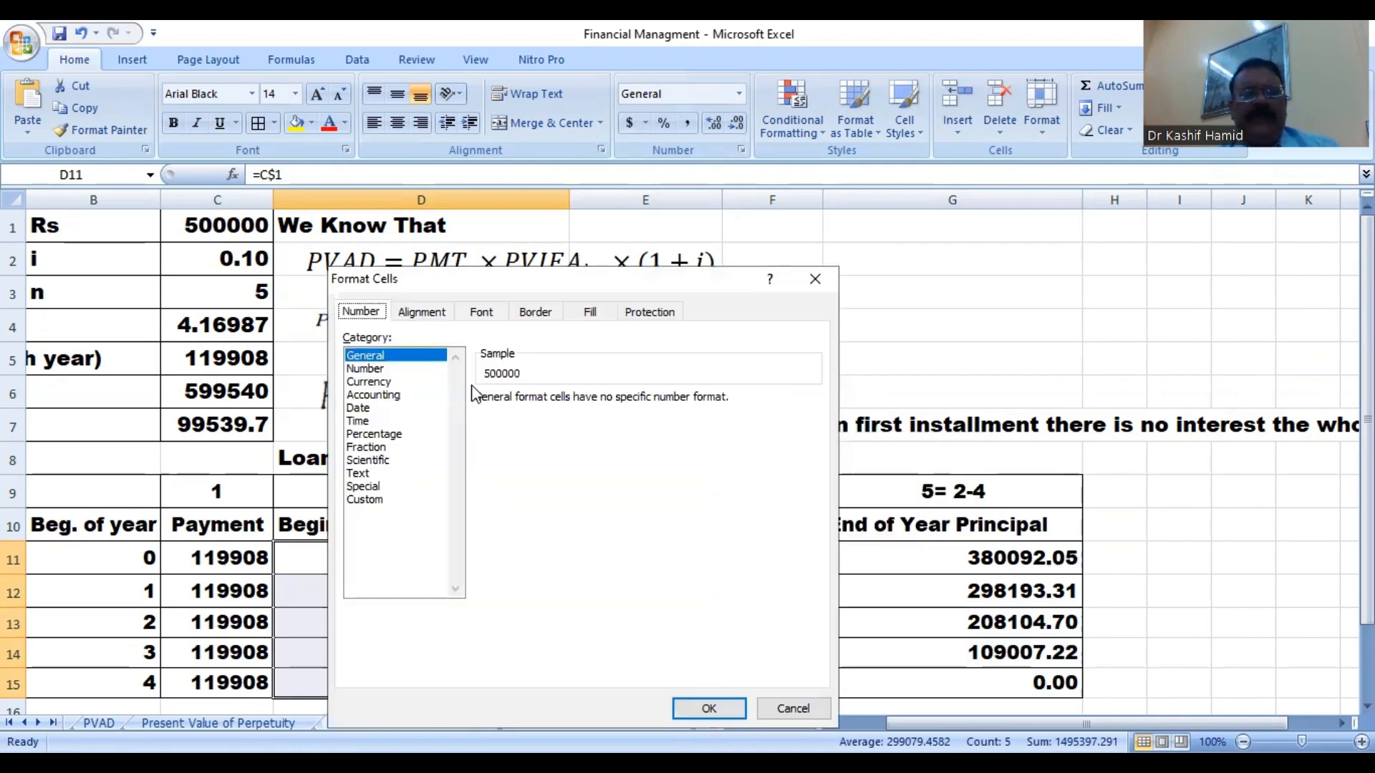
click(380, 368)
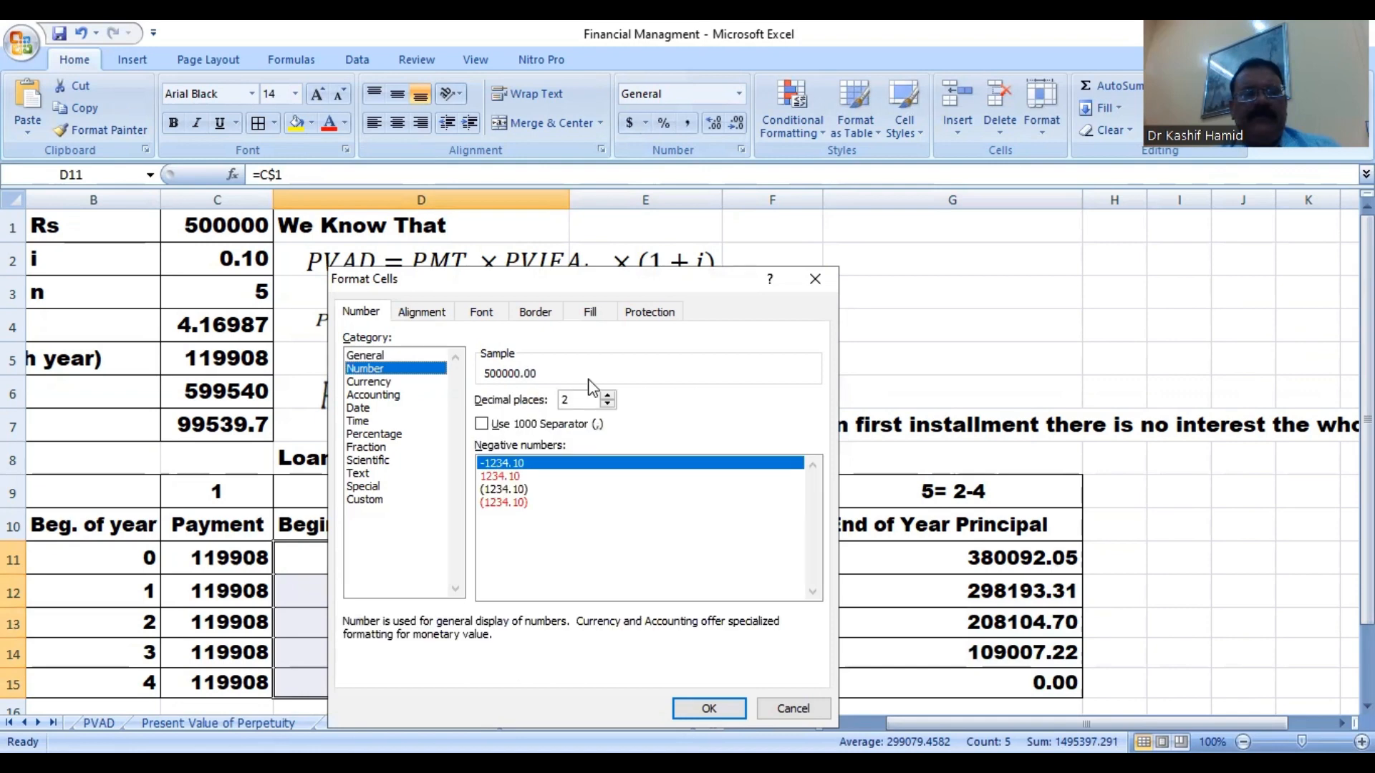
click(684, 709)
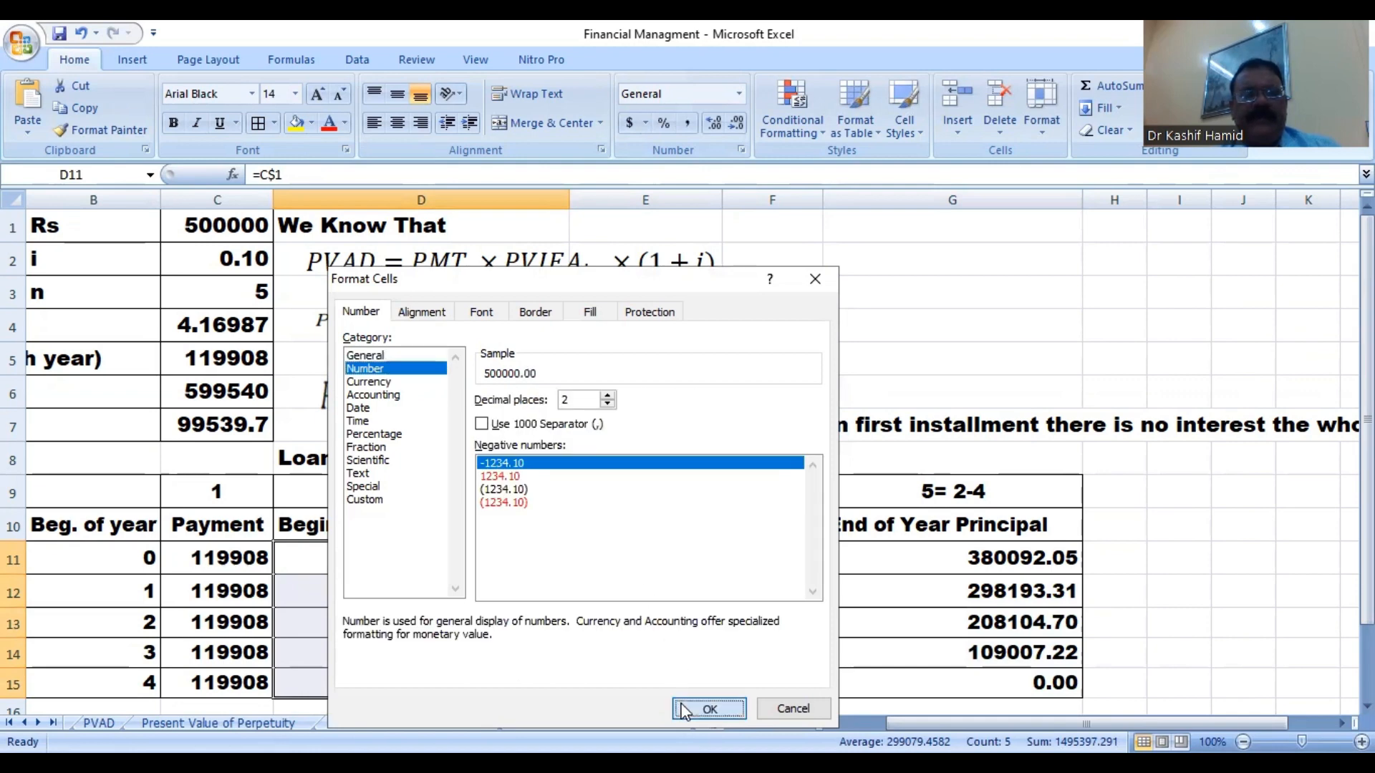
Format the interest amounts for years 1 to 4 in E12:E15 as Number with 2 decimal places.
drag(630, 592, 764, 676)
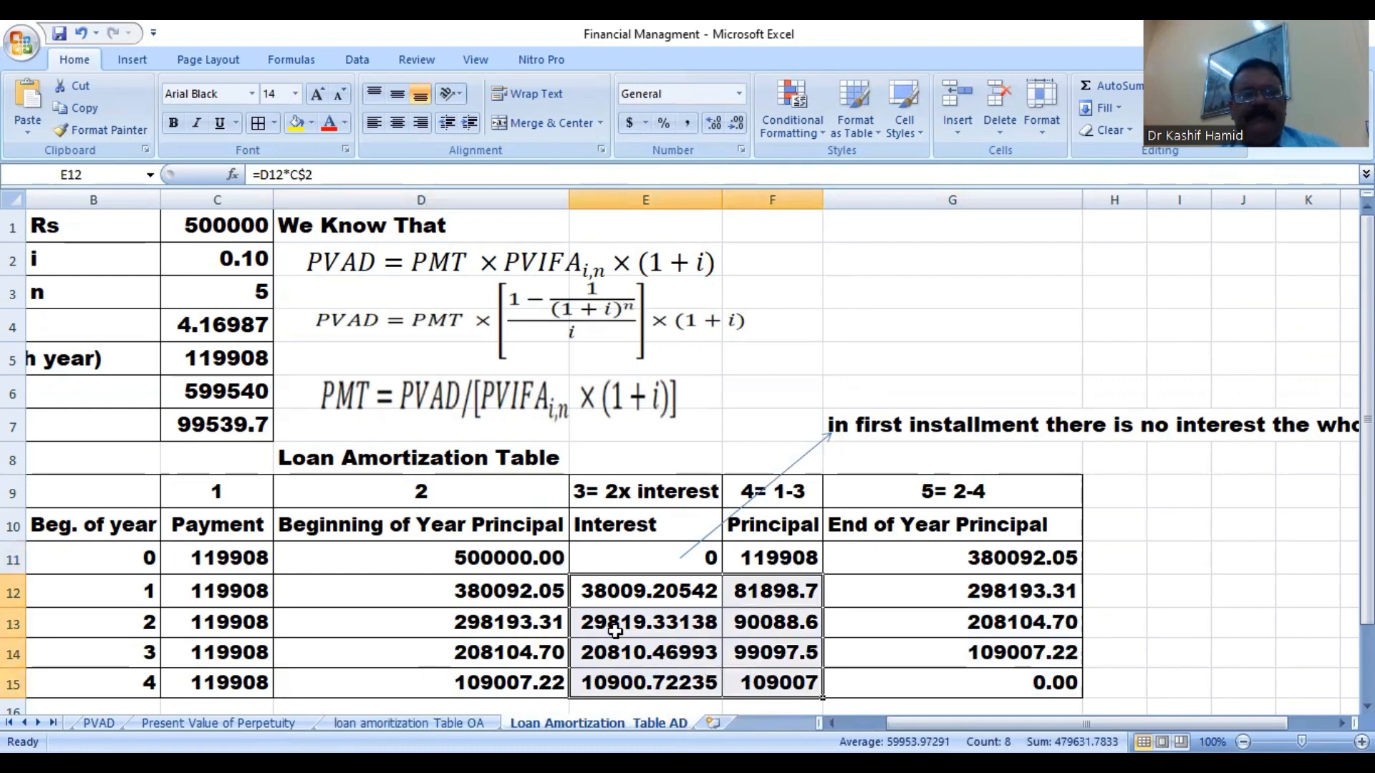
right_click(624, 599)
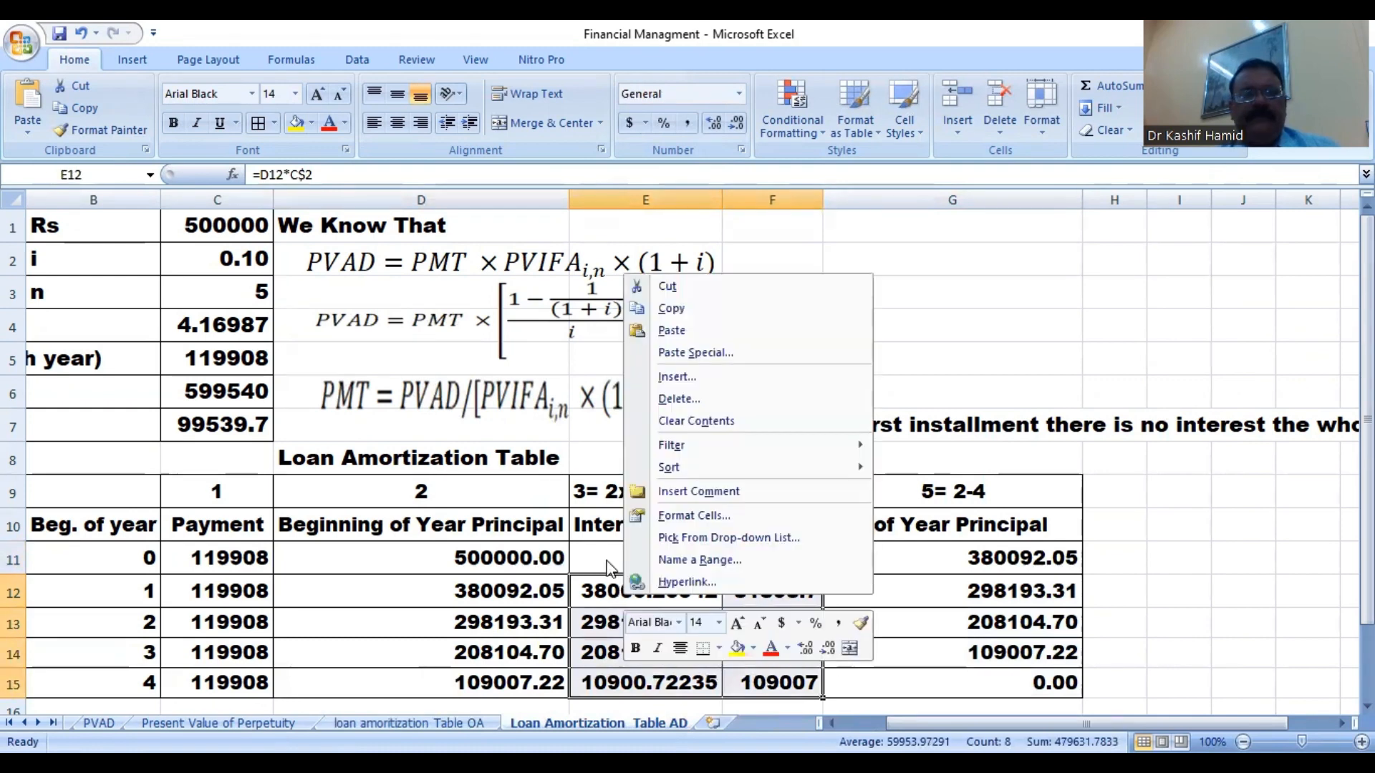
drag(583, 584, 648, 684)
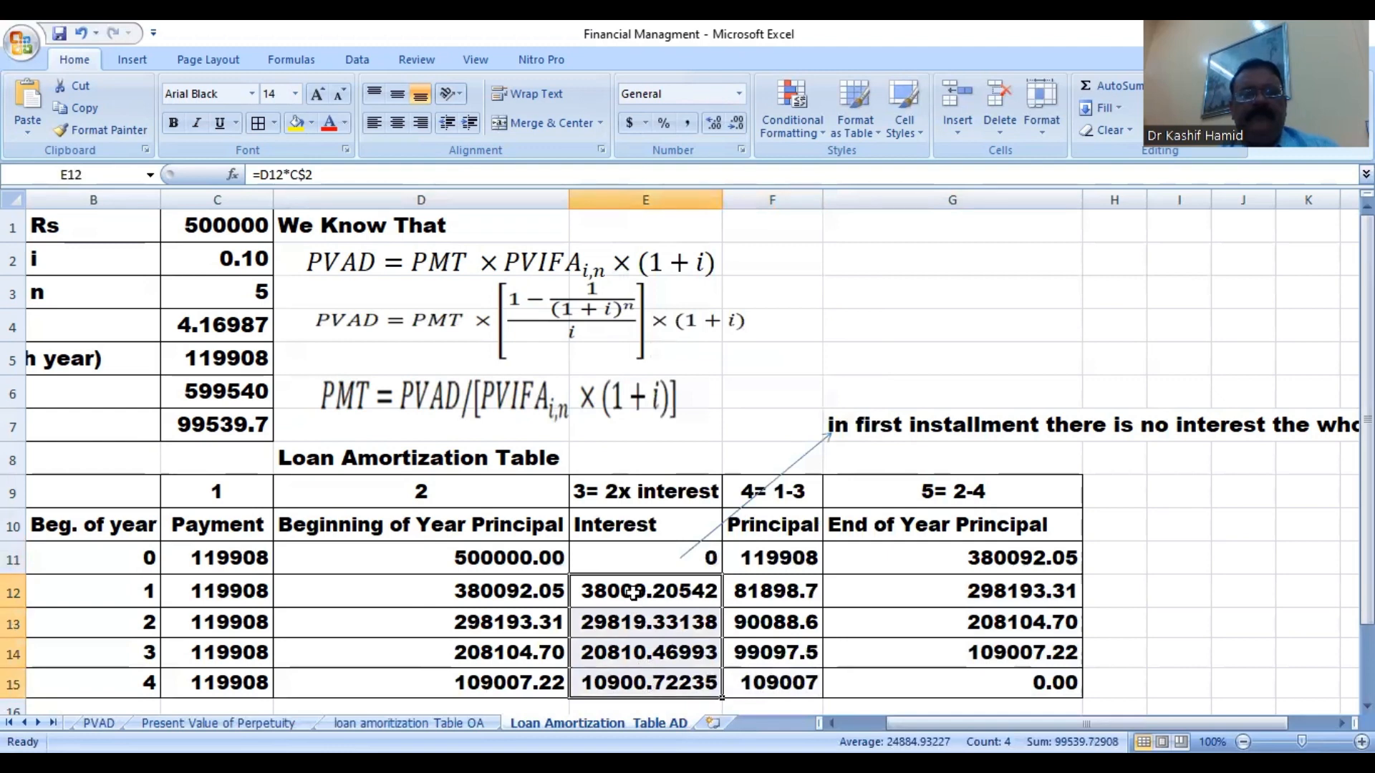
right_click(633, 596)
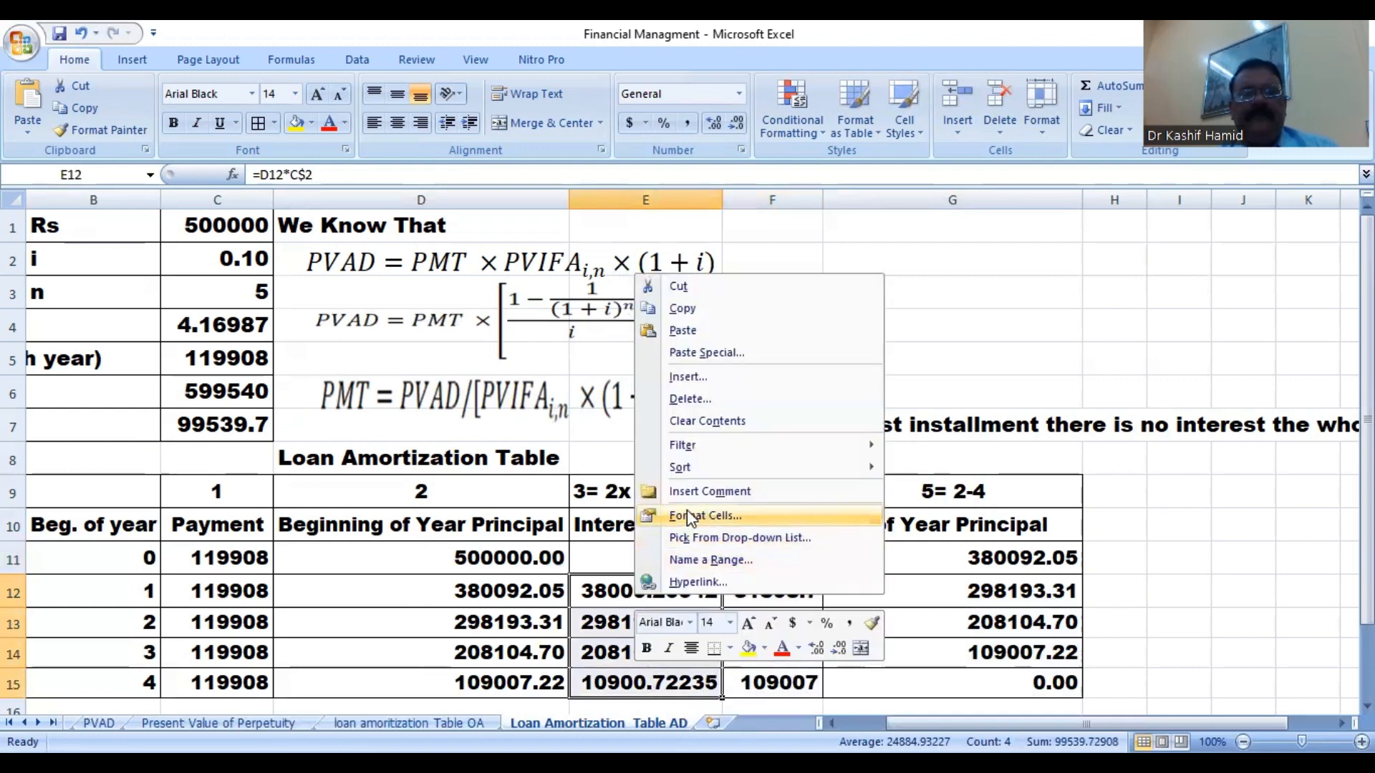
click(689, 517)
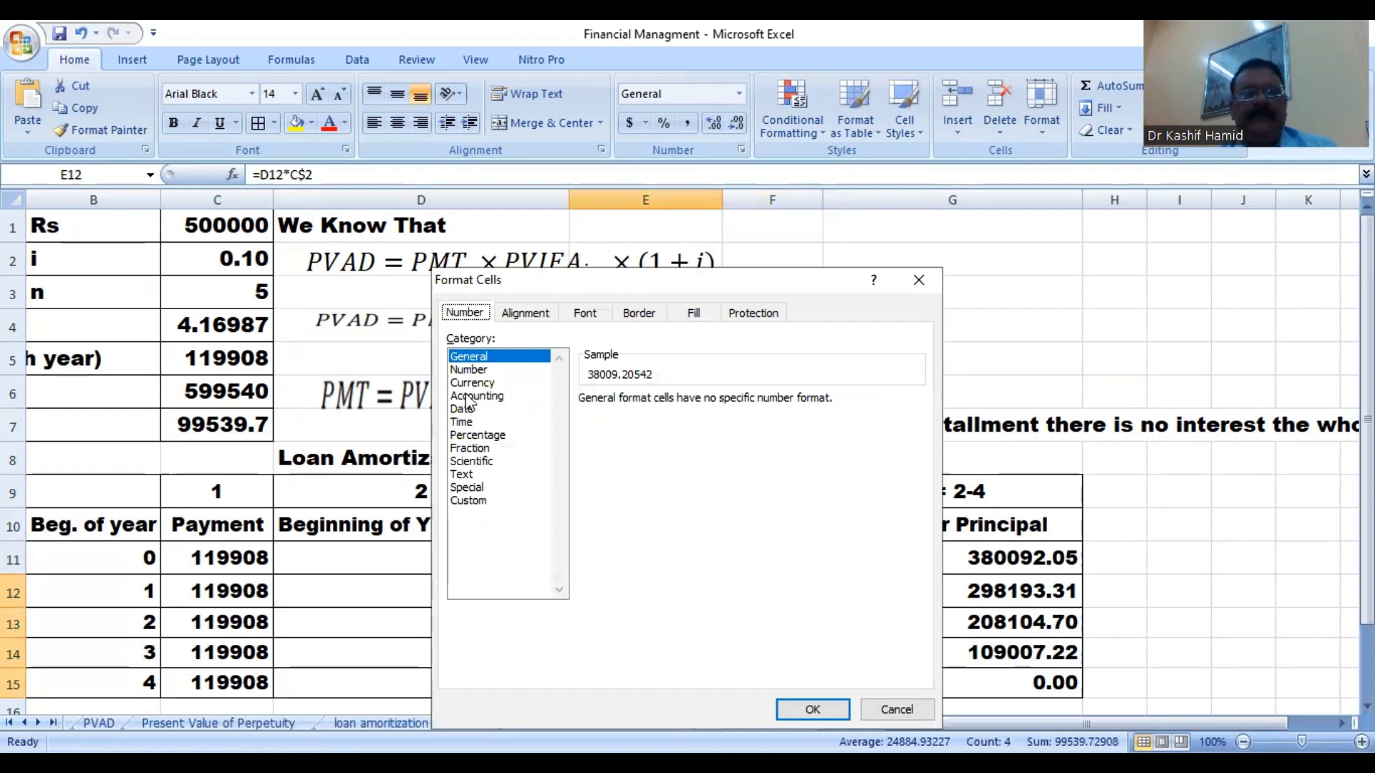
click(467, 370)
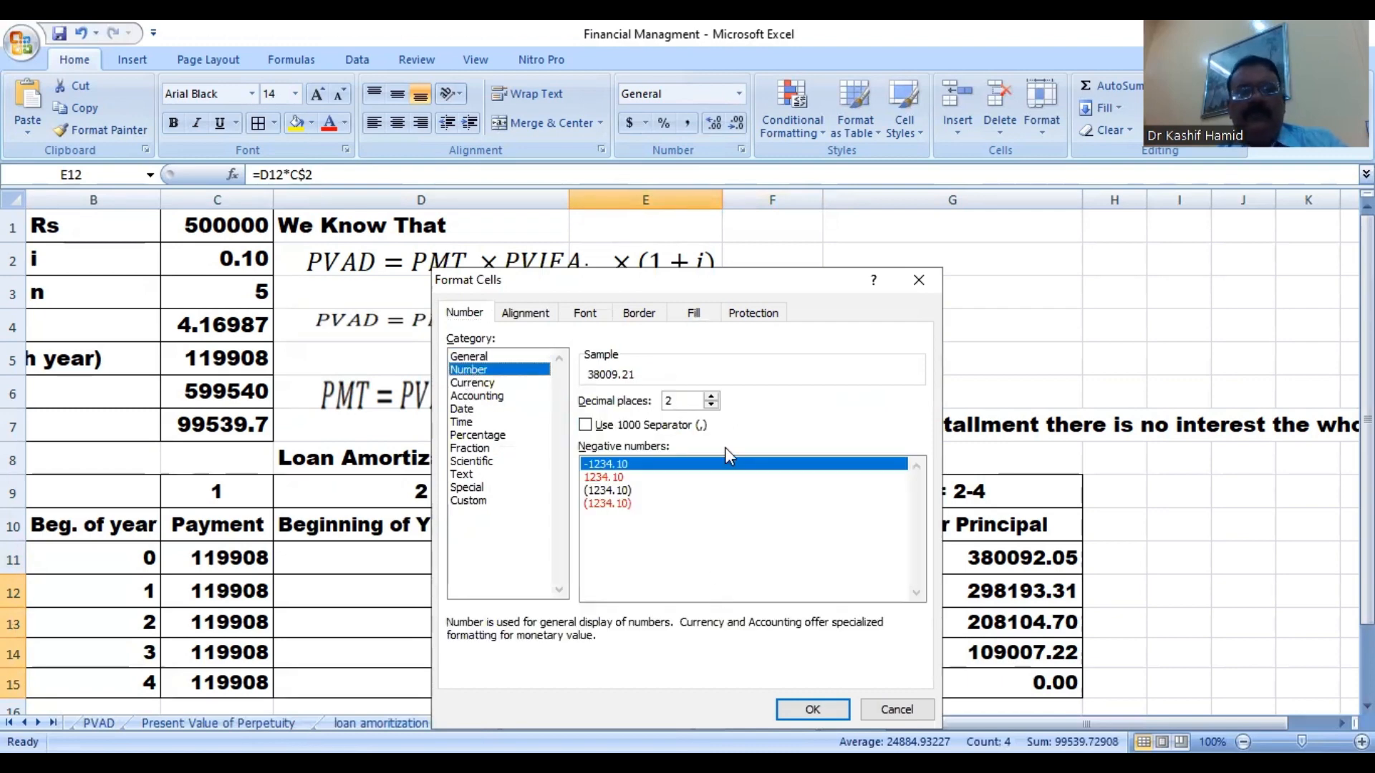
click(814, 710)
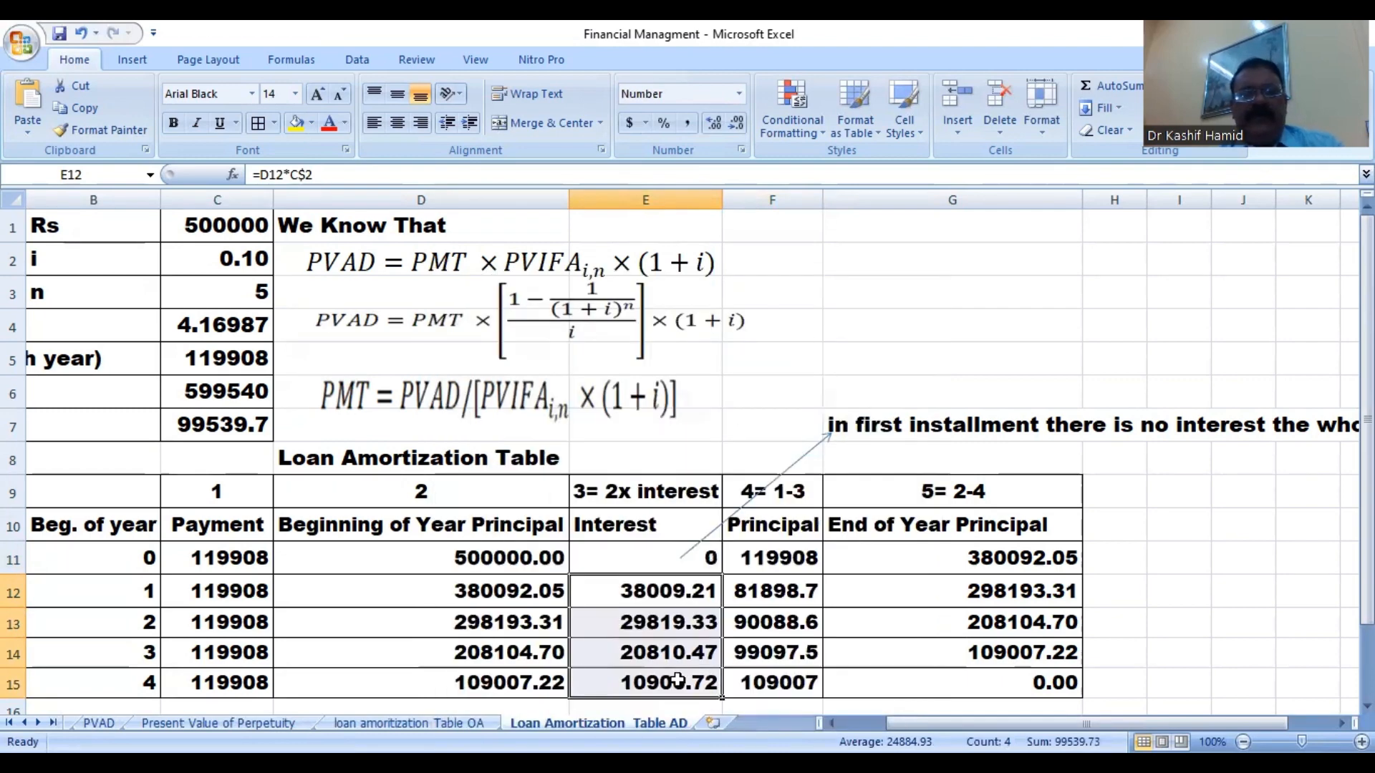
Total the interest amounts E11:E15 in E16 with AutoSum and make the result bold.
scroll(875, 552, down, 1)
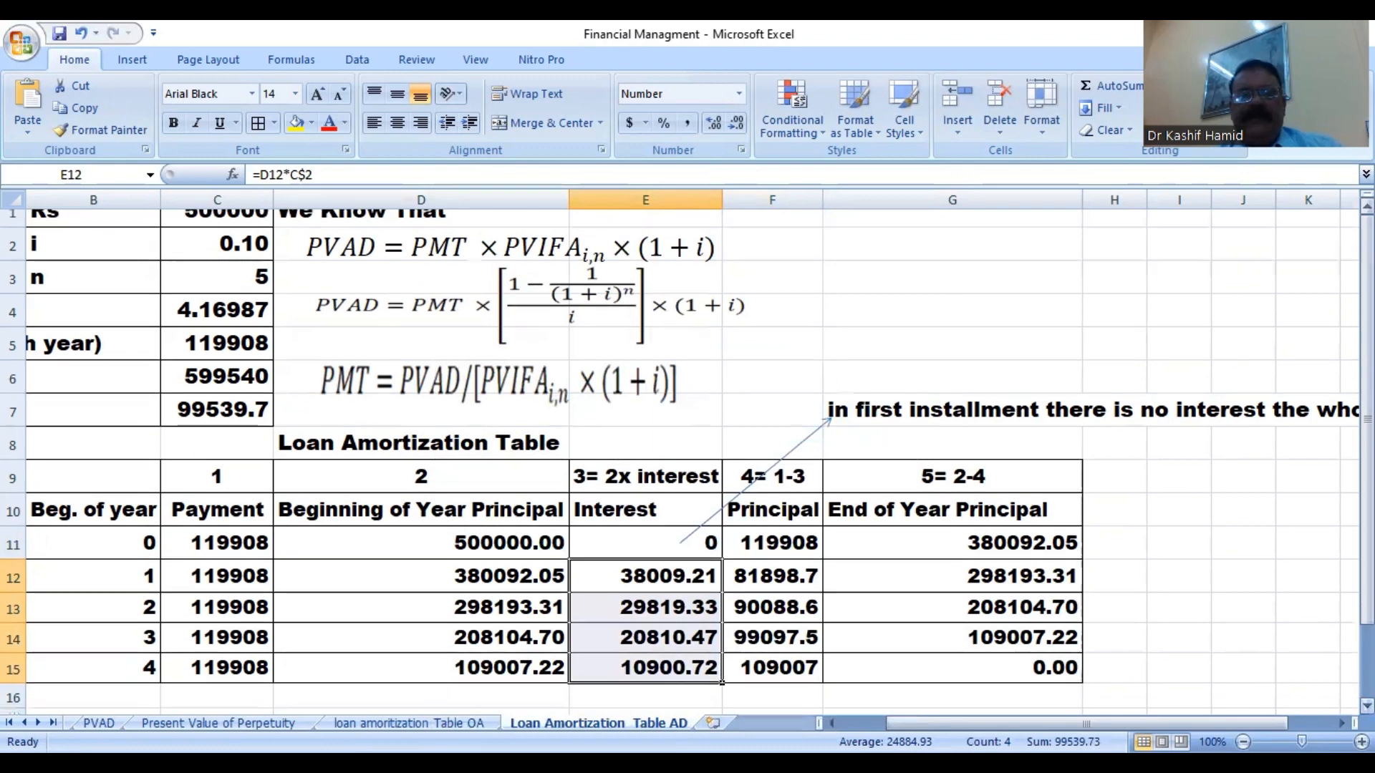
drag(641, 471, 672, 583)
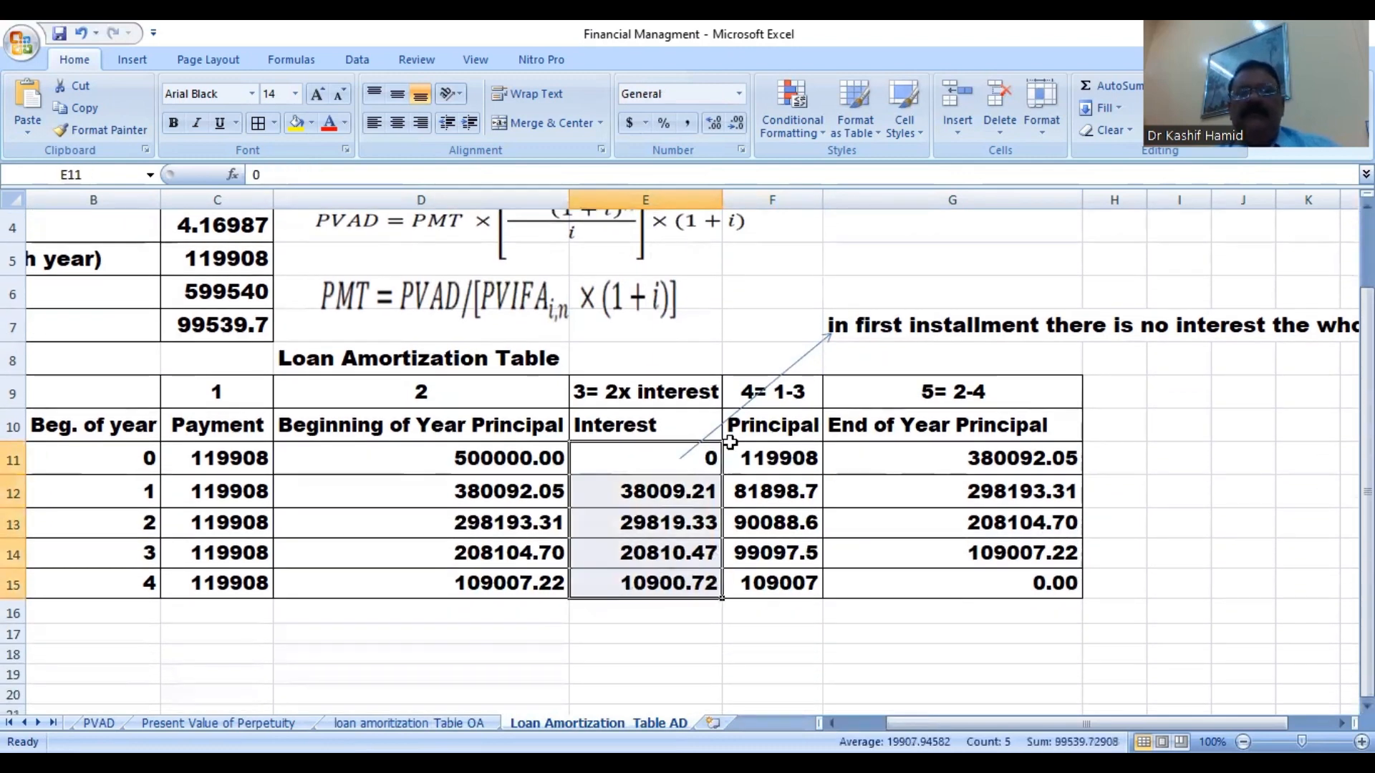
click(1092, 92)
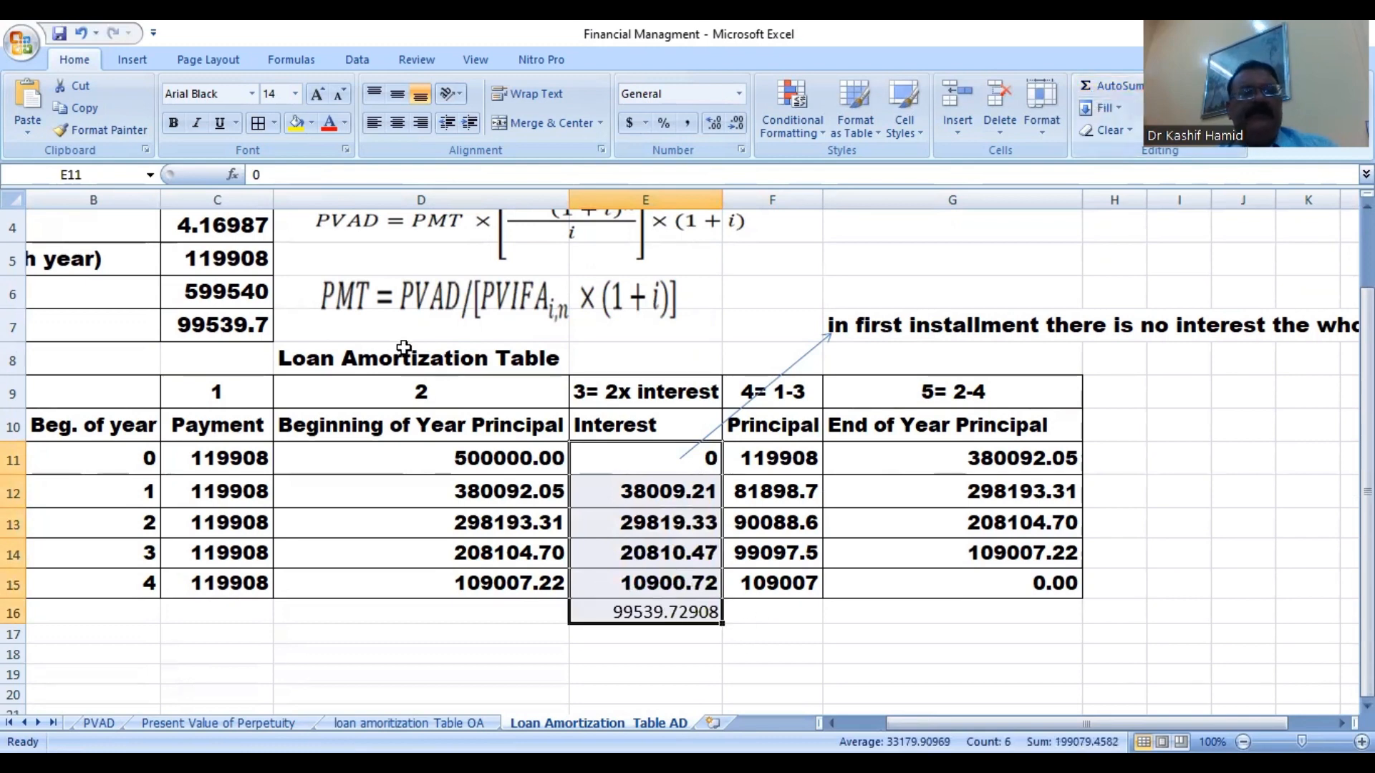
click(174, 123)
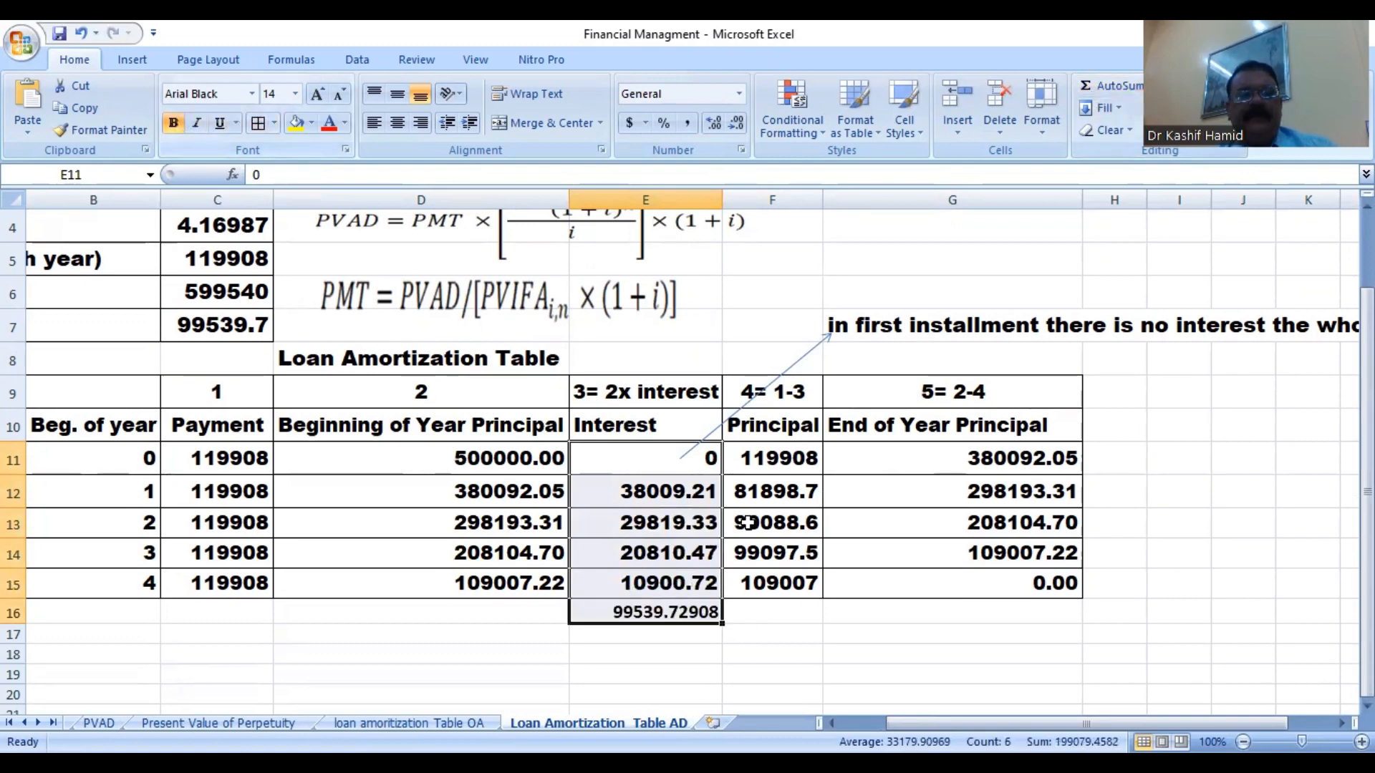
click(828, 635)
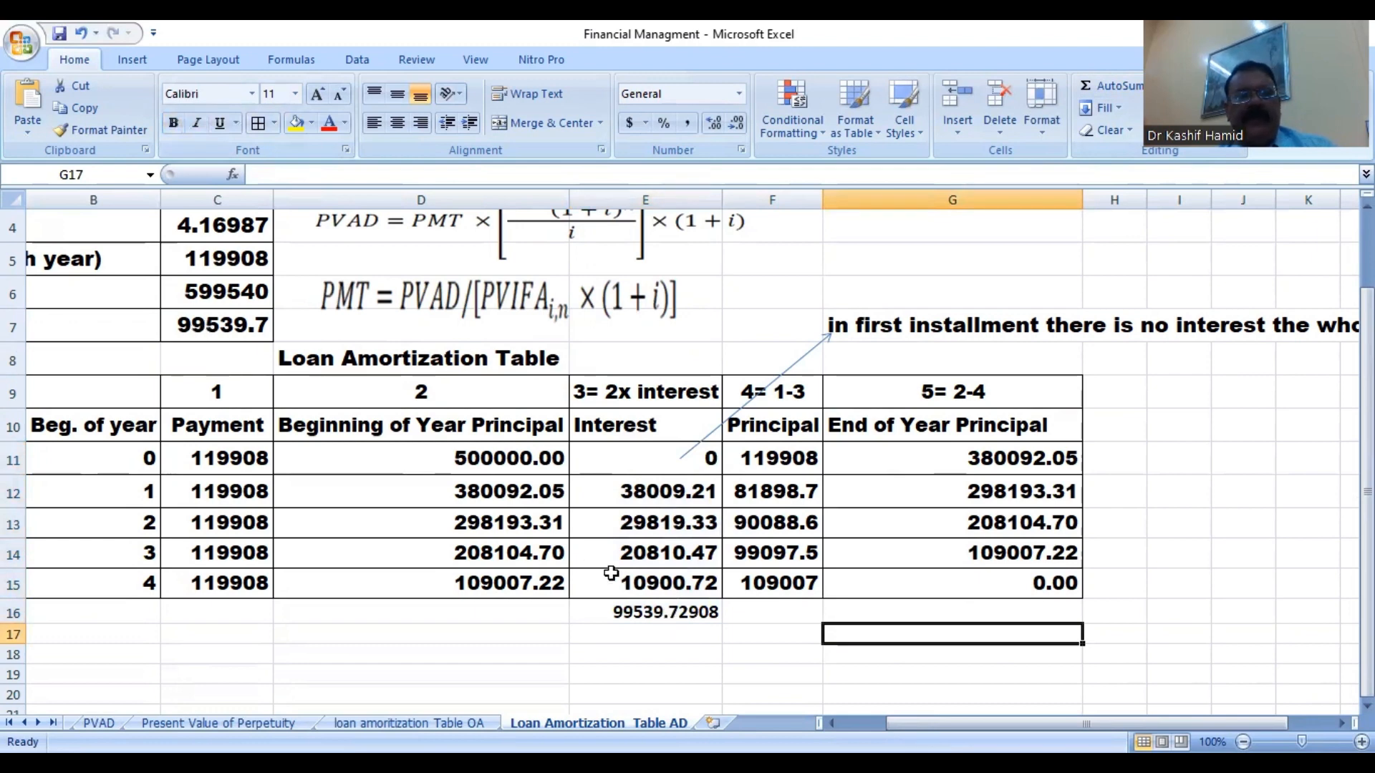
Try to total the principal amounts in F16 with the formula =F11:F15.
click(784, 613)
text(=)
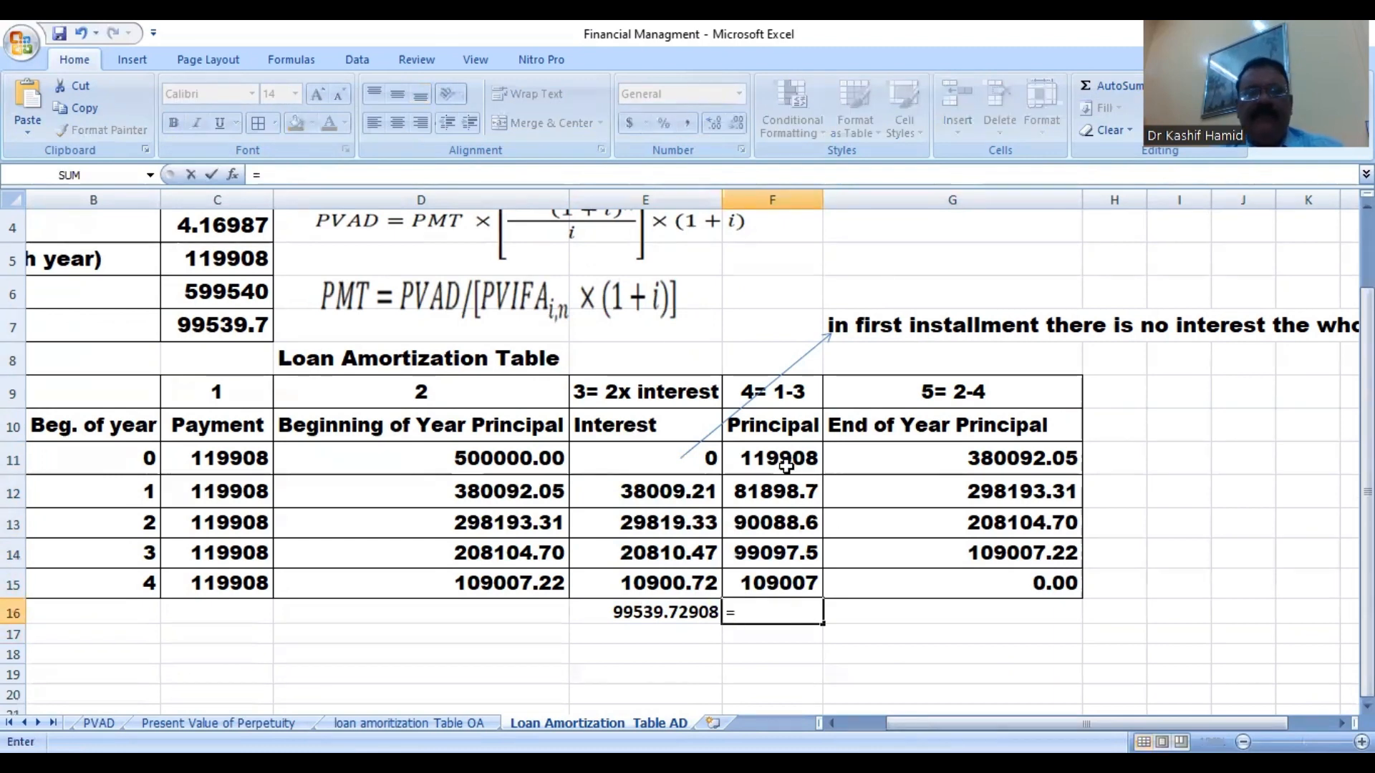
drag(785, 465, 791, 502)
drag(805, 576, 805, 580)
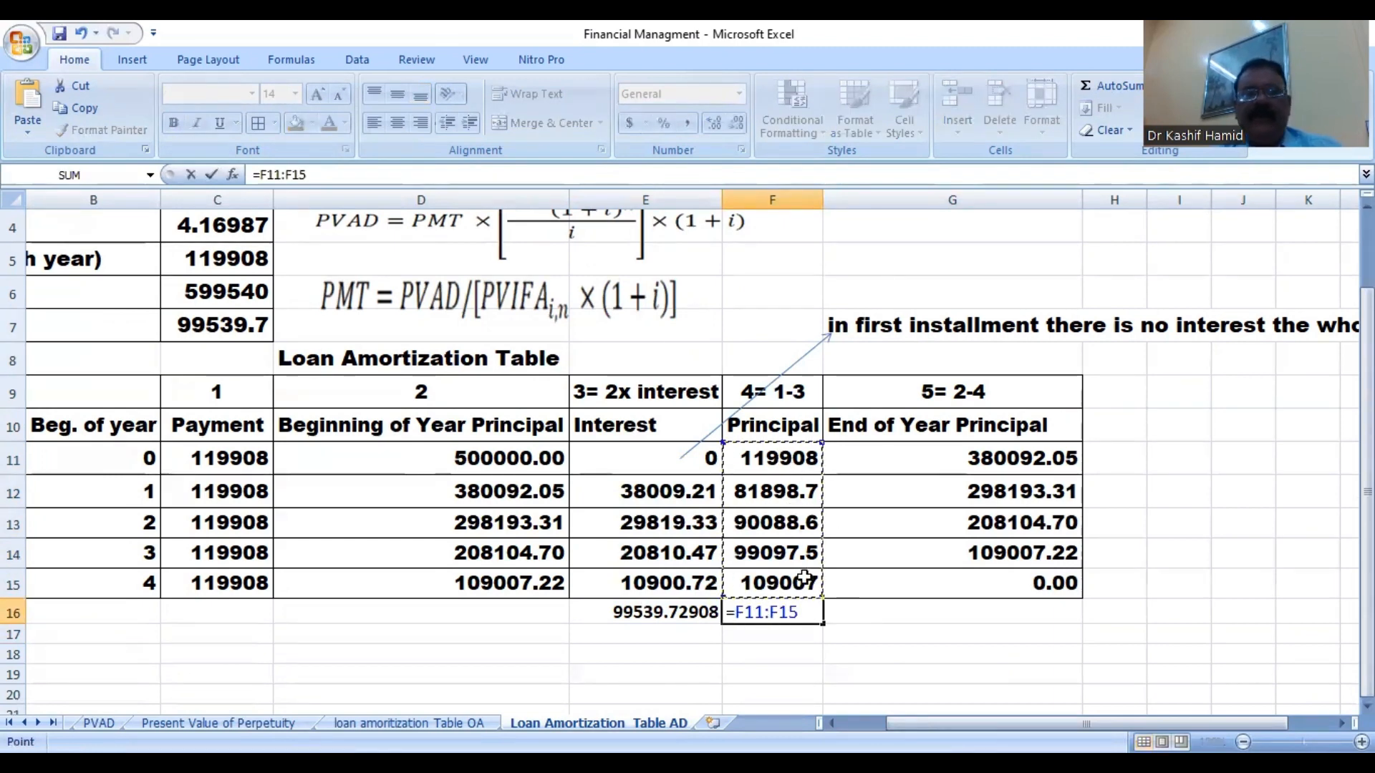
key(Return)
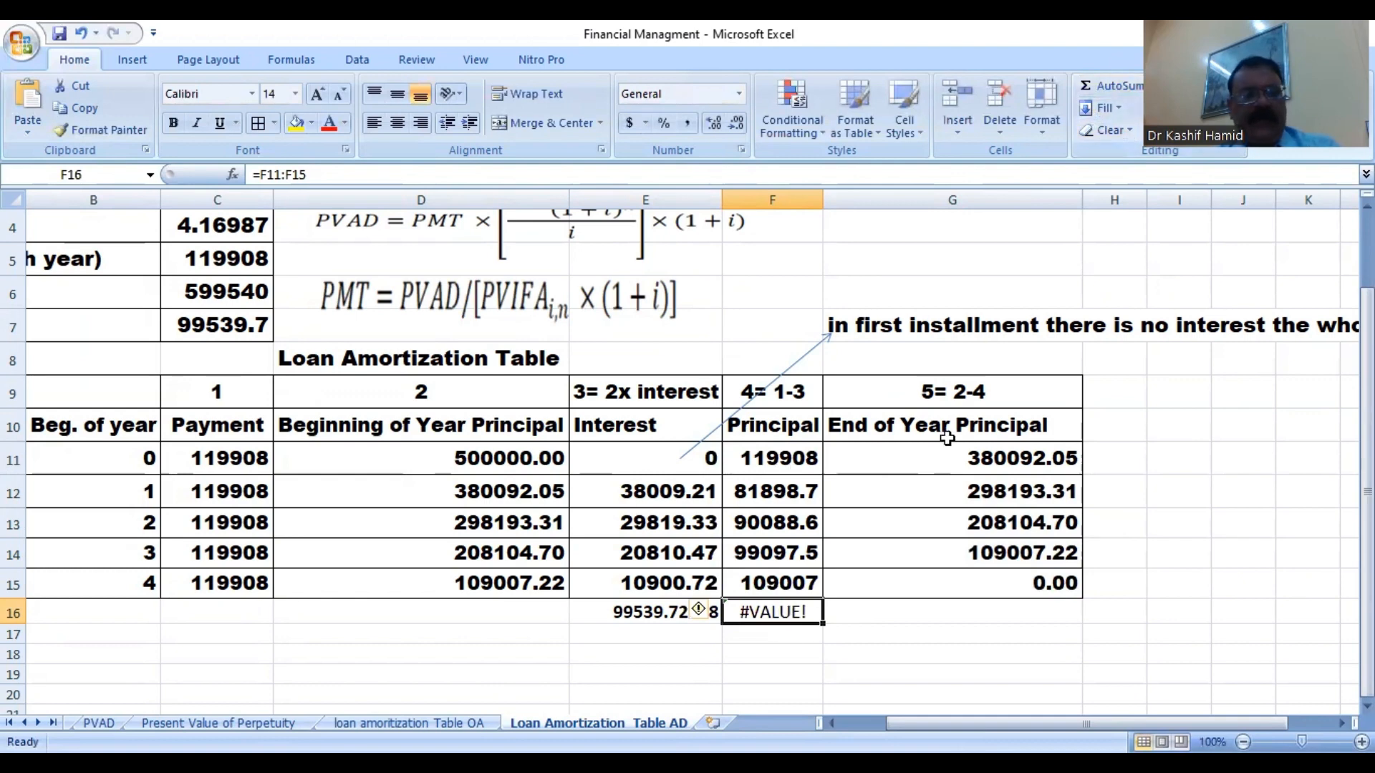
AutoSum the principal amounts F11:F15 into F17, and clear both F16 and F17.
click(897, 571)
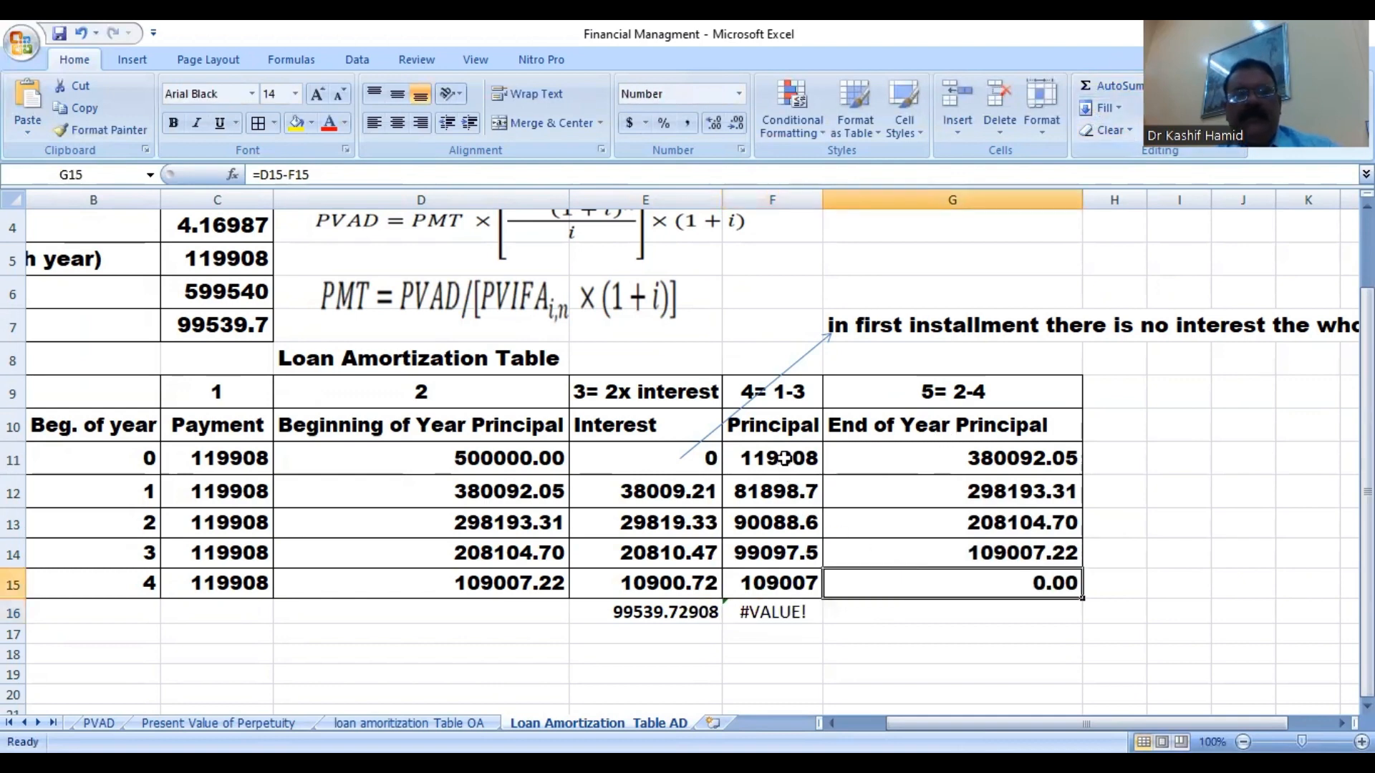
drag(786, 459, 786, 585)
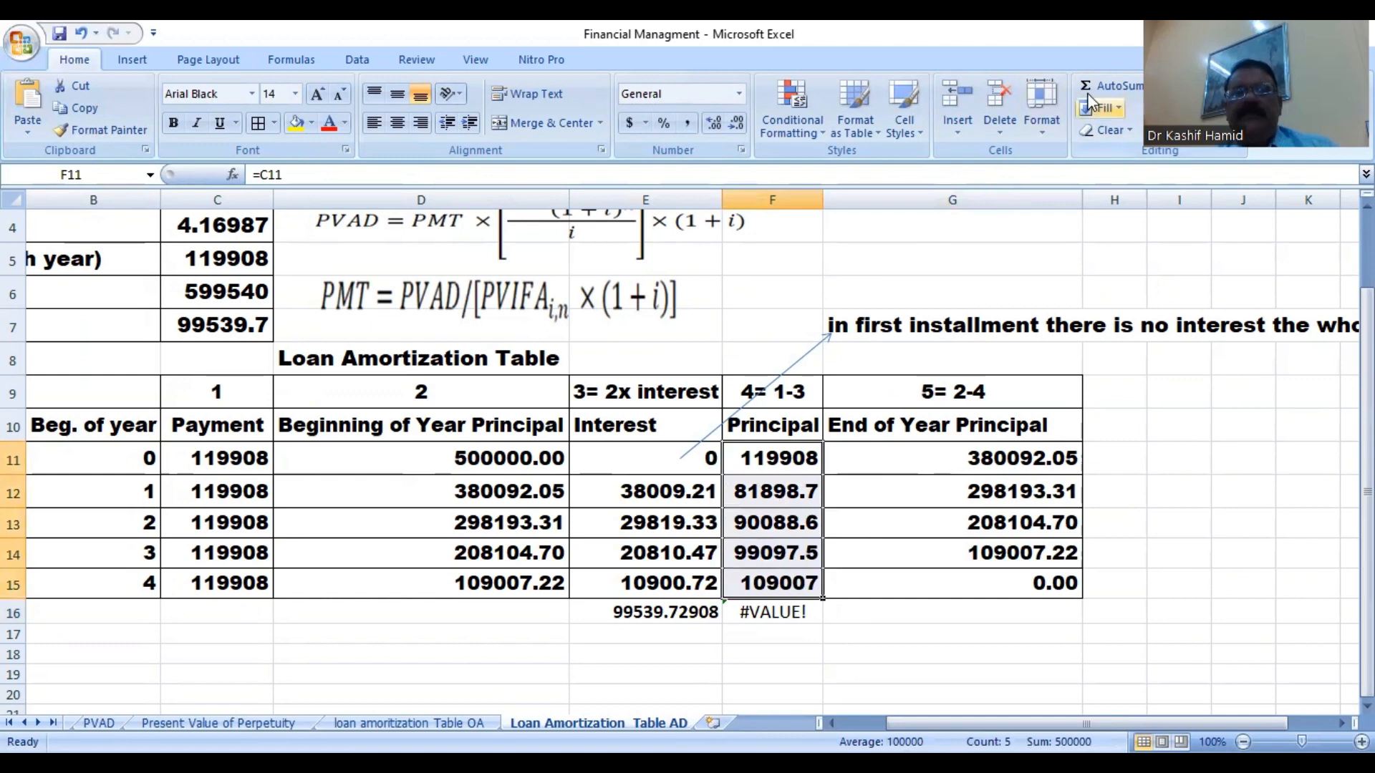
click(1119, 86)
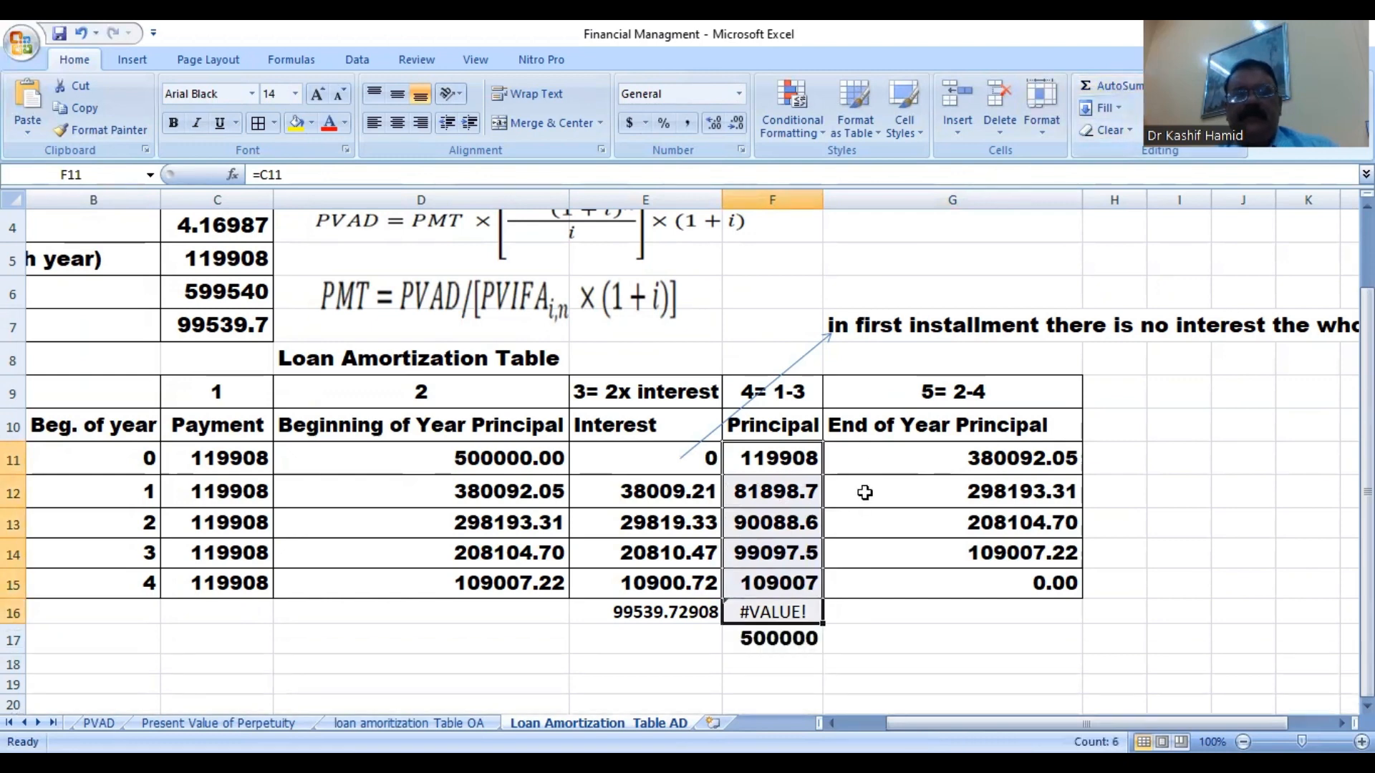
click(800, 609)
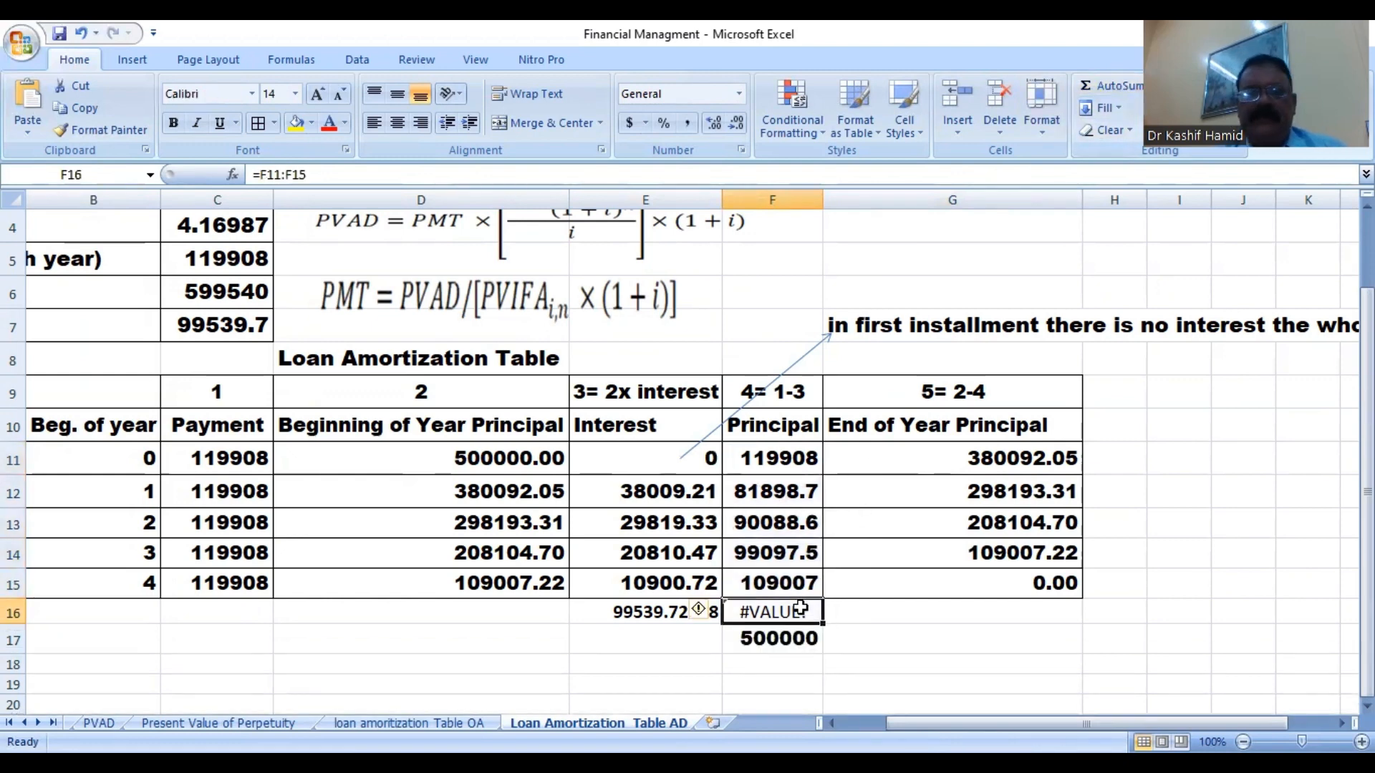
key(Delete)
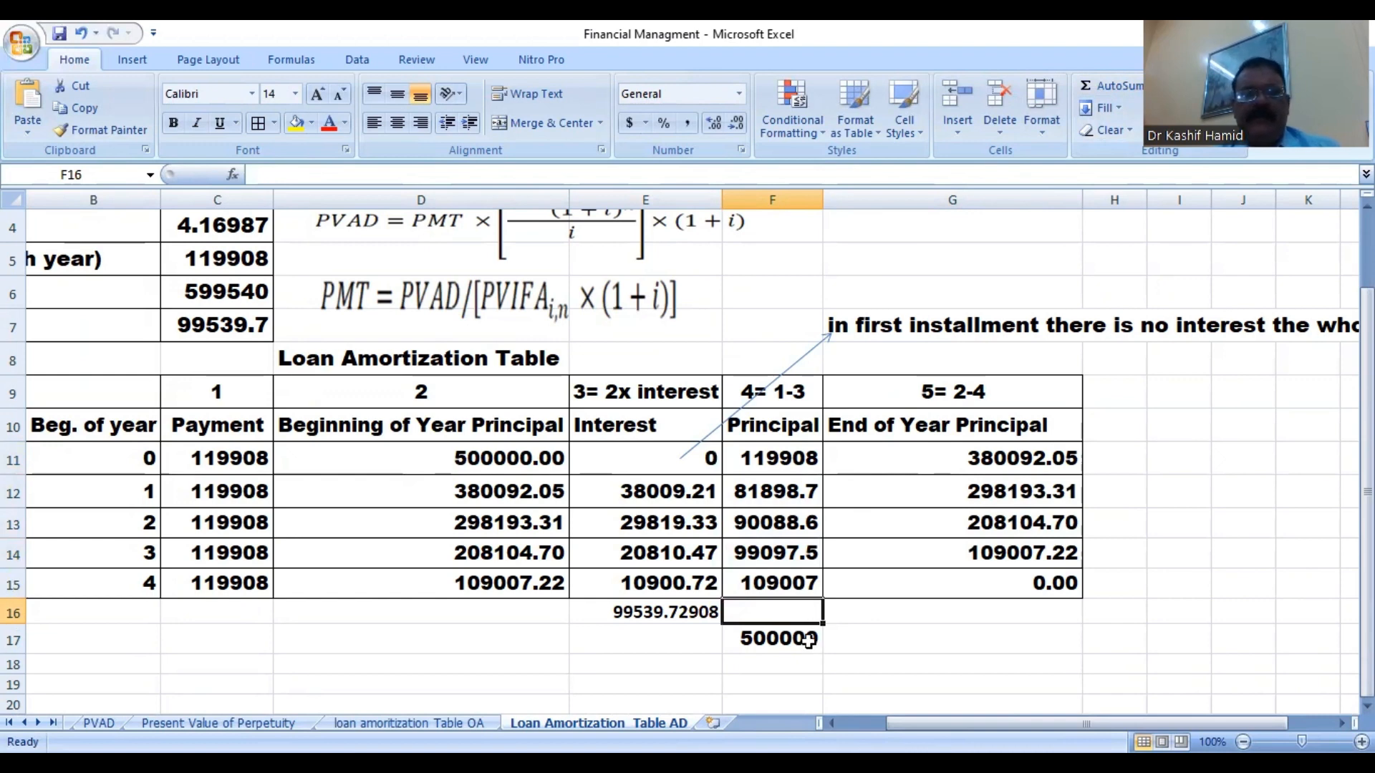
click(808, 639)
key(Delete)
Total the principal amounts F11:F15 in F16 with AutoSum.
click(778, 450)
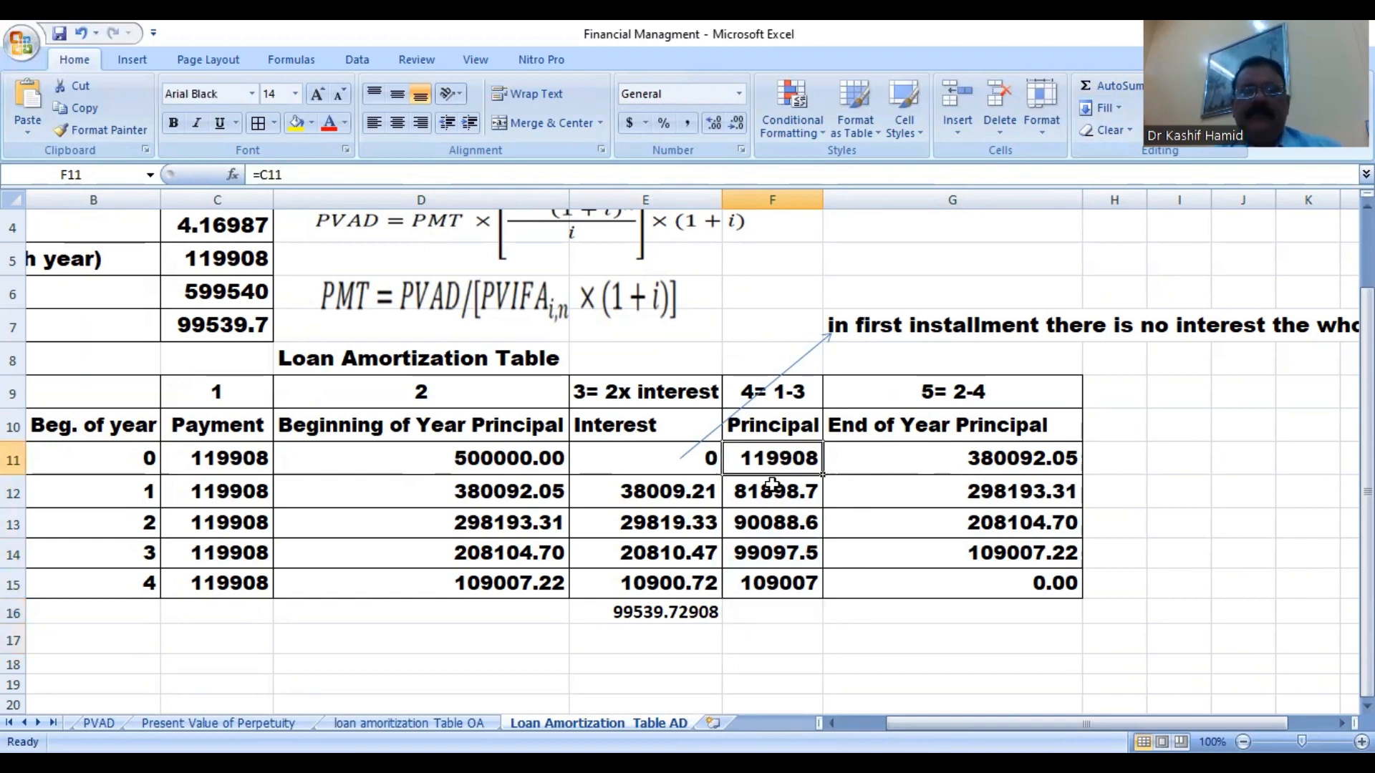
drag(772, 484, 778, 579)
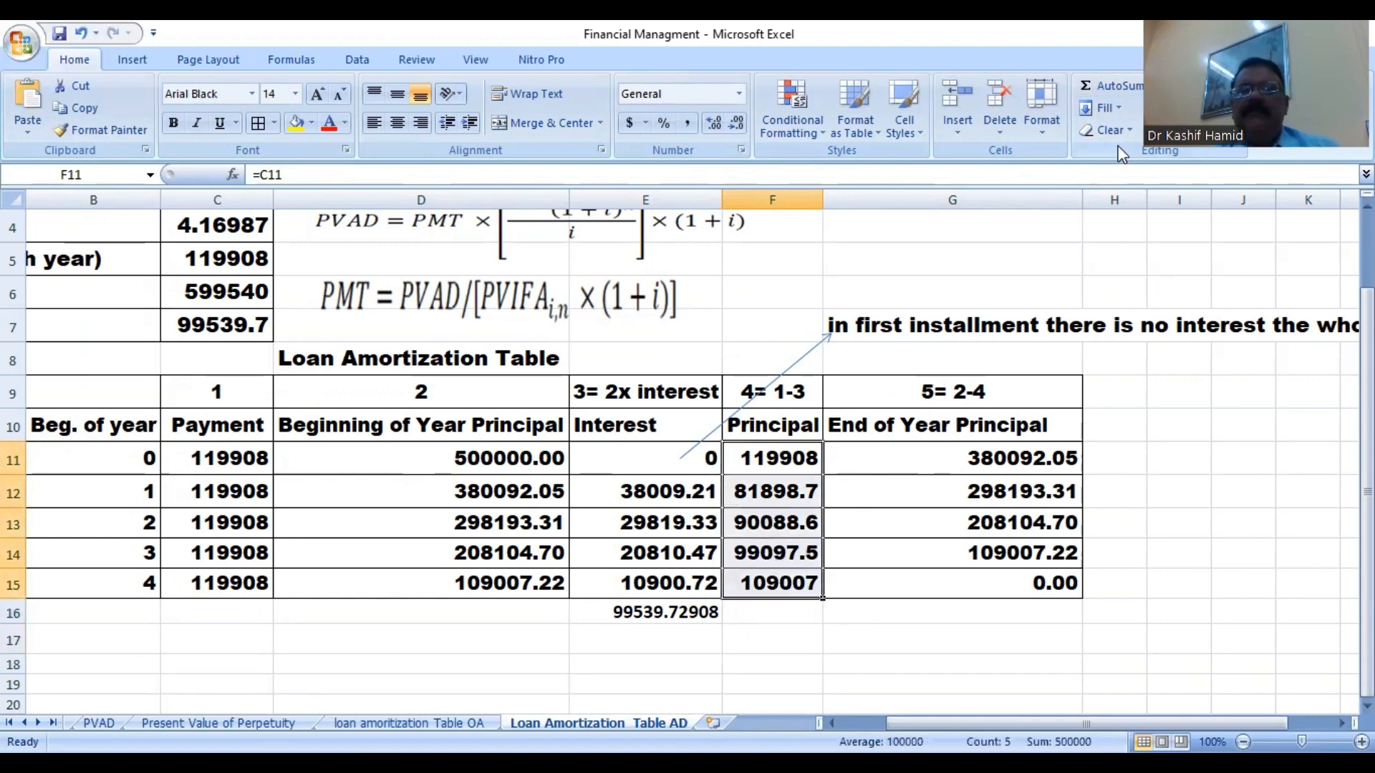
click(1117, 90)
click(889, 640)
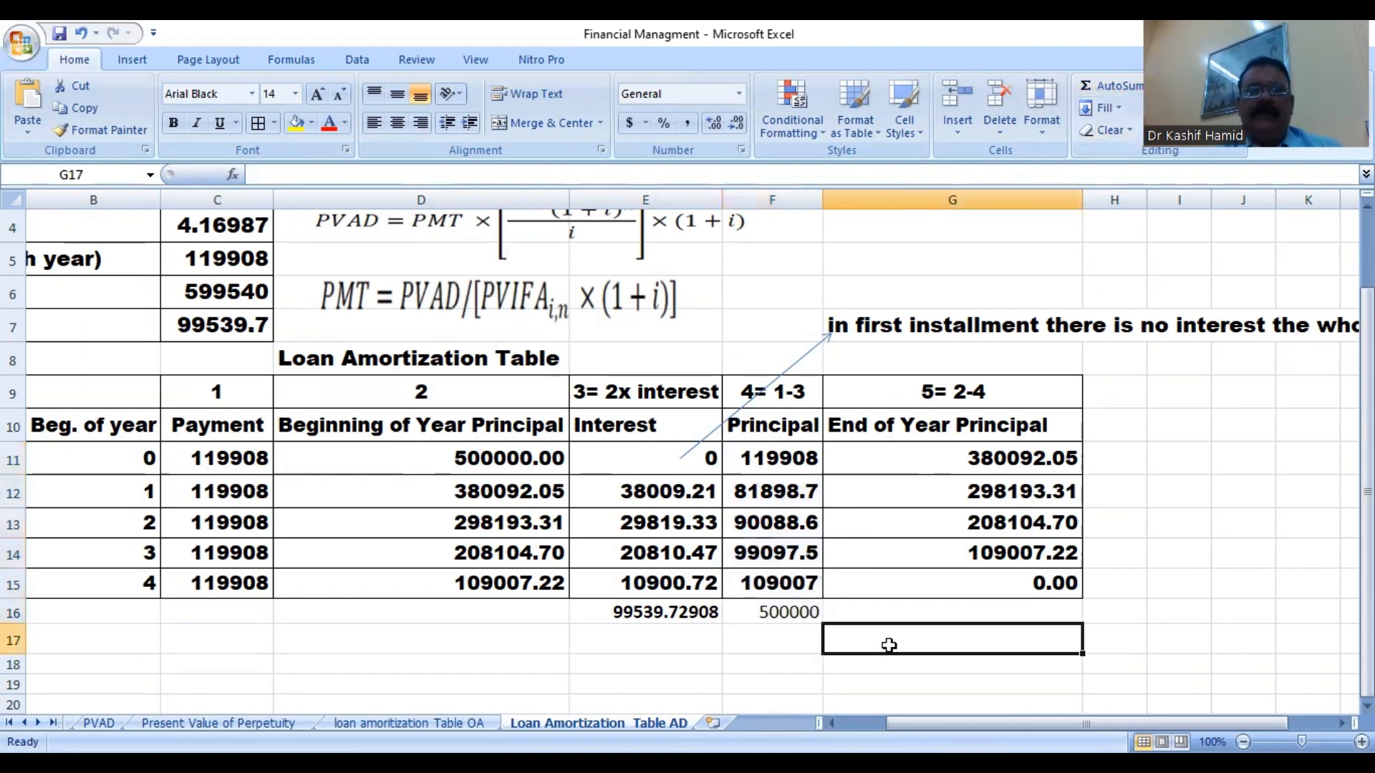
Make the interest and principal totals in E16:F16 bold.
click(684, 614)
drag(684, 614, 803, 614)
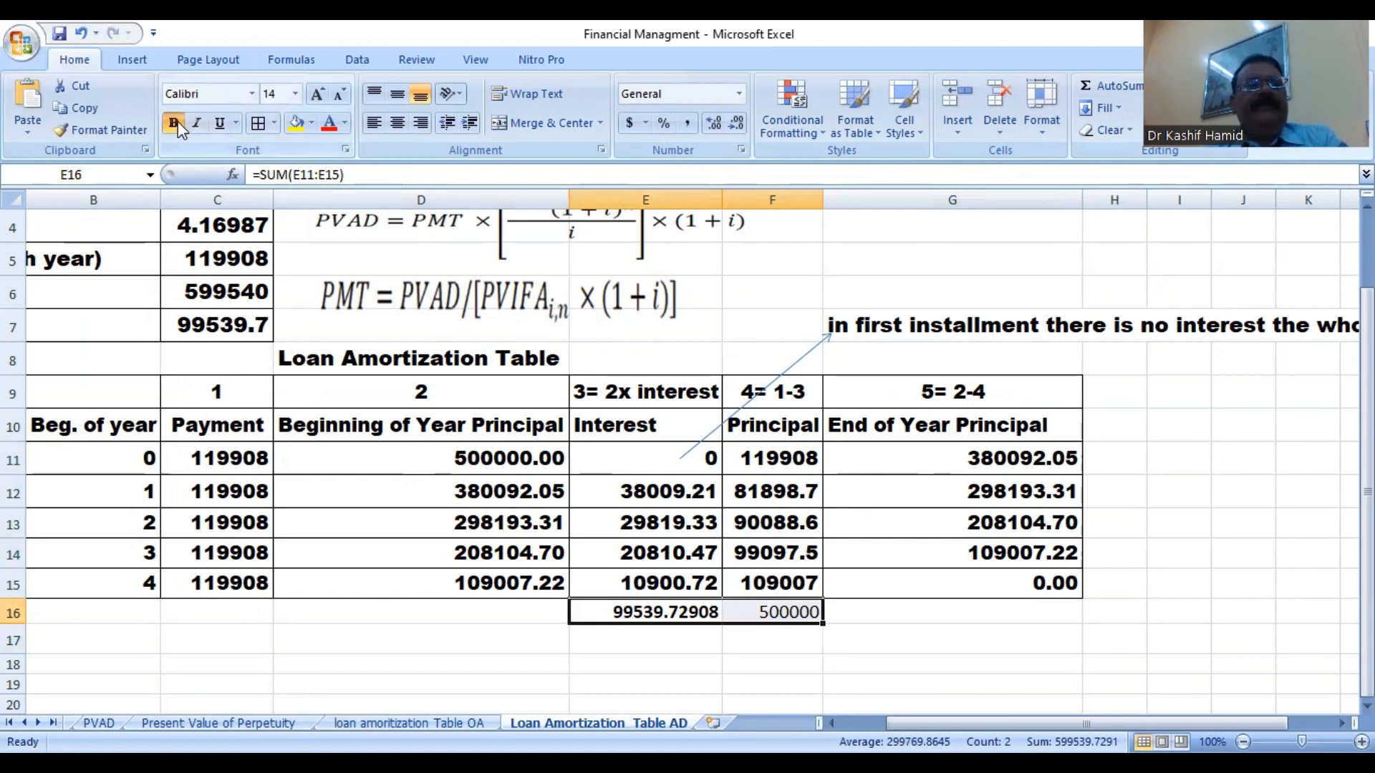
click(252, 95)
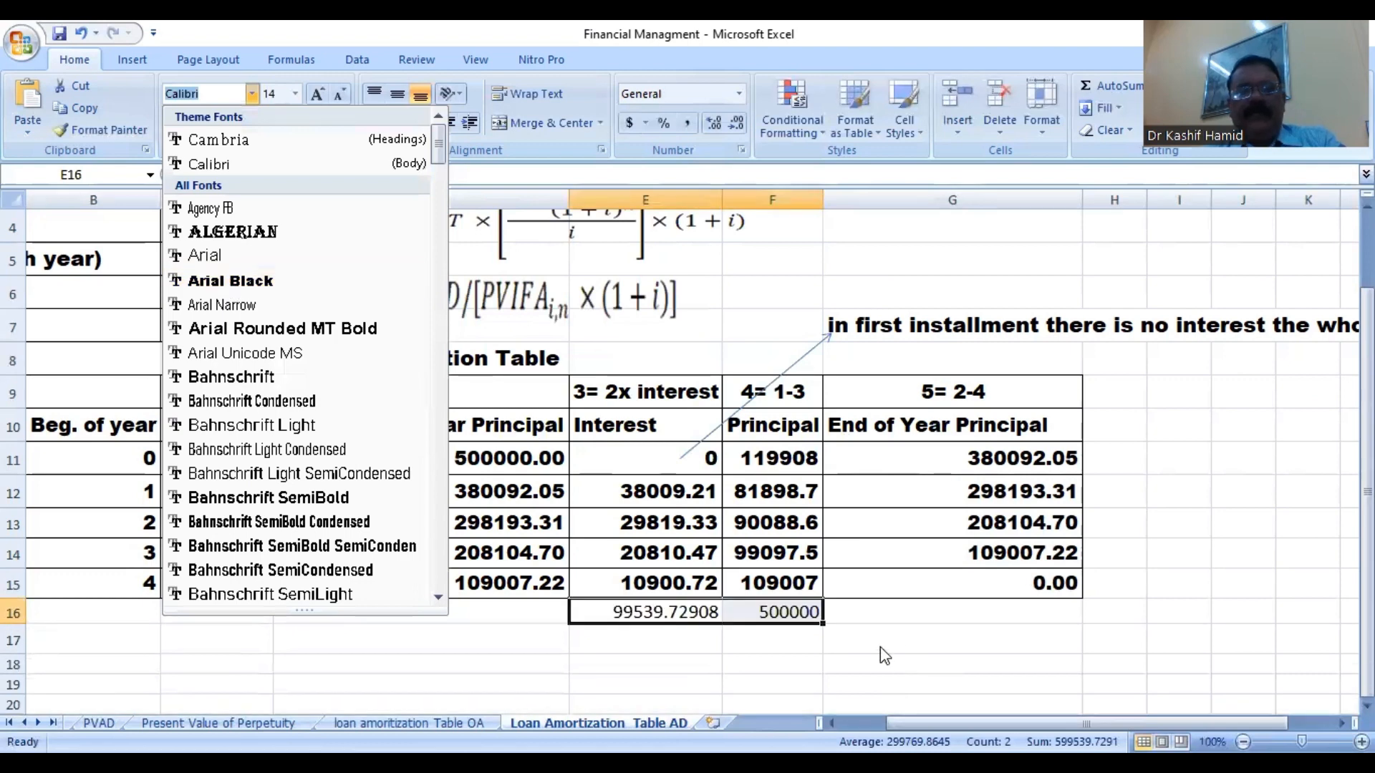
click(661, 666)
drag(607, 606, 757, 614)
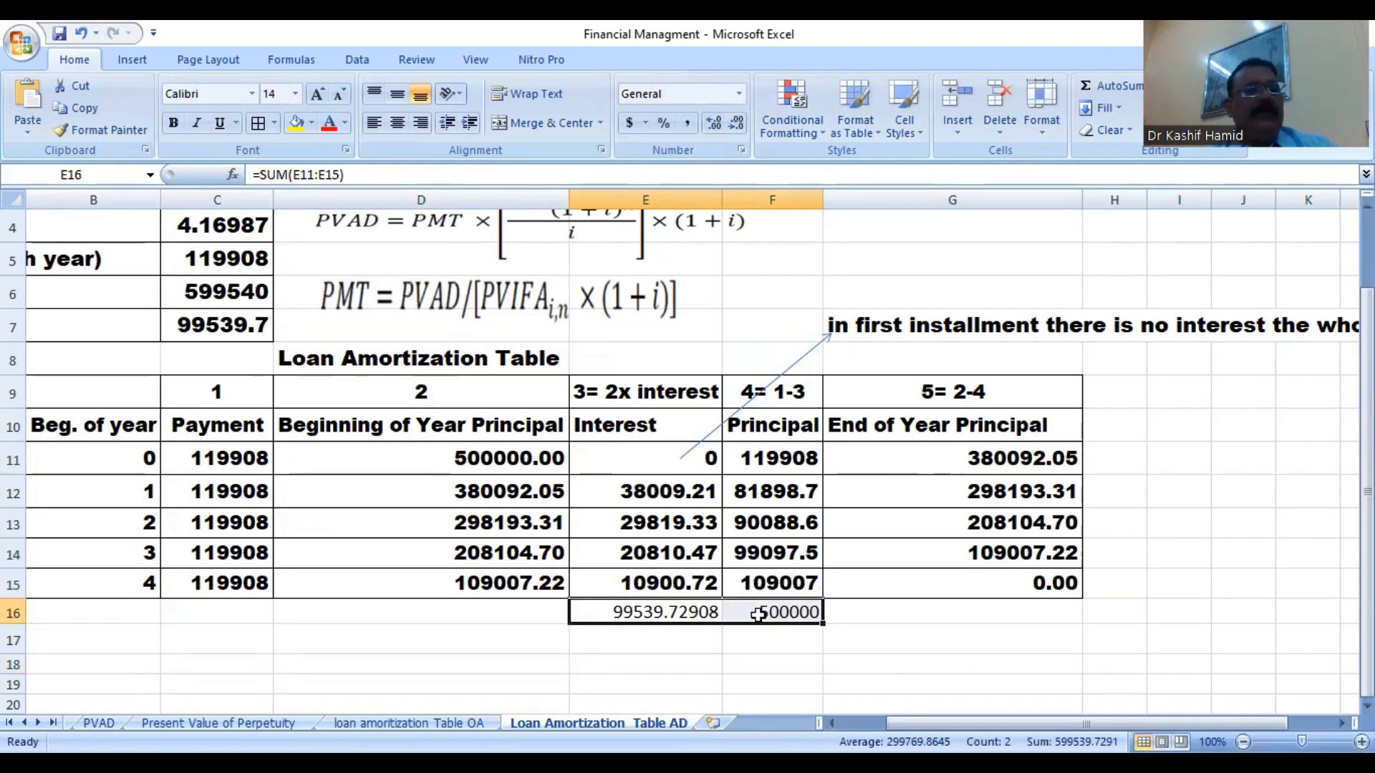
click(179, 124)
click(907, 651)
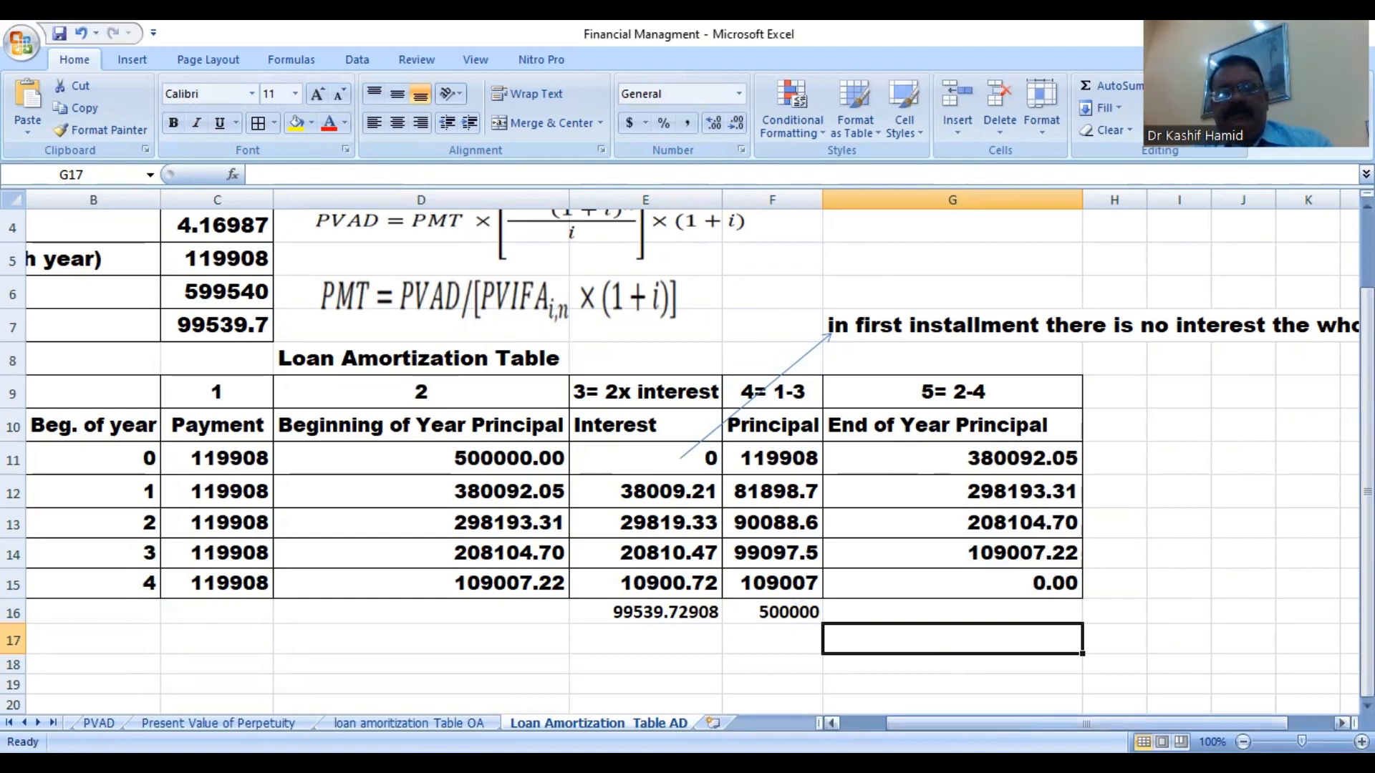
mouse_move(1086, 723)
mouse_down()
mouse_move(1031, 723)
mouse_move(1132, 723)
mouse_move(1086, 723)
mouse_up()
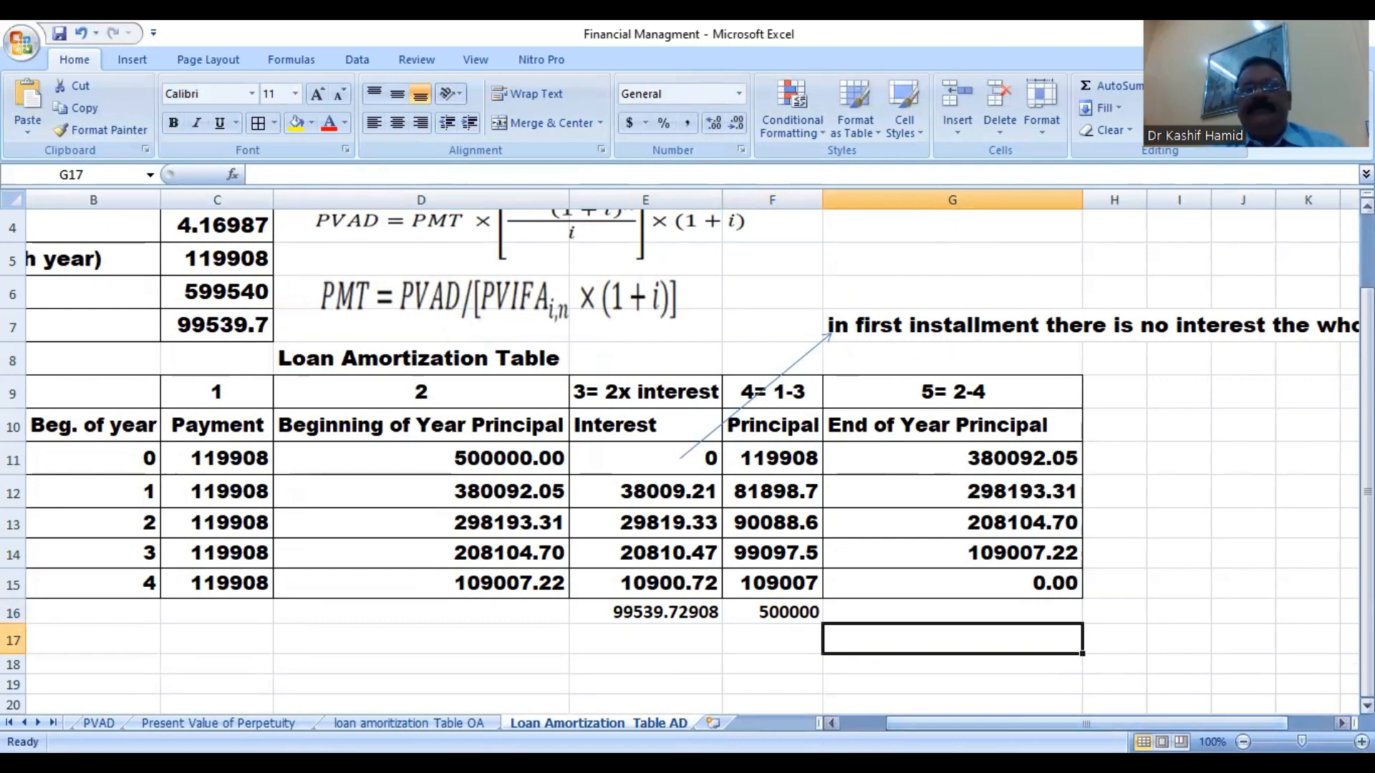
drag(1349, 553, 1356, 553)
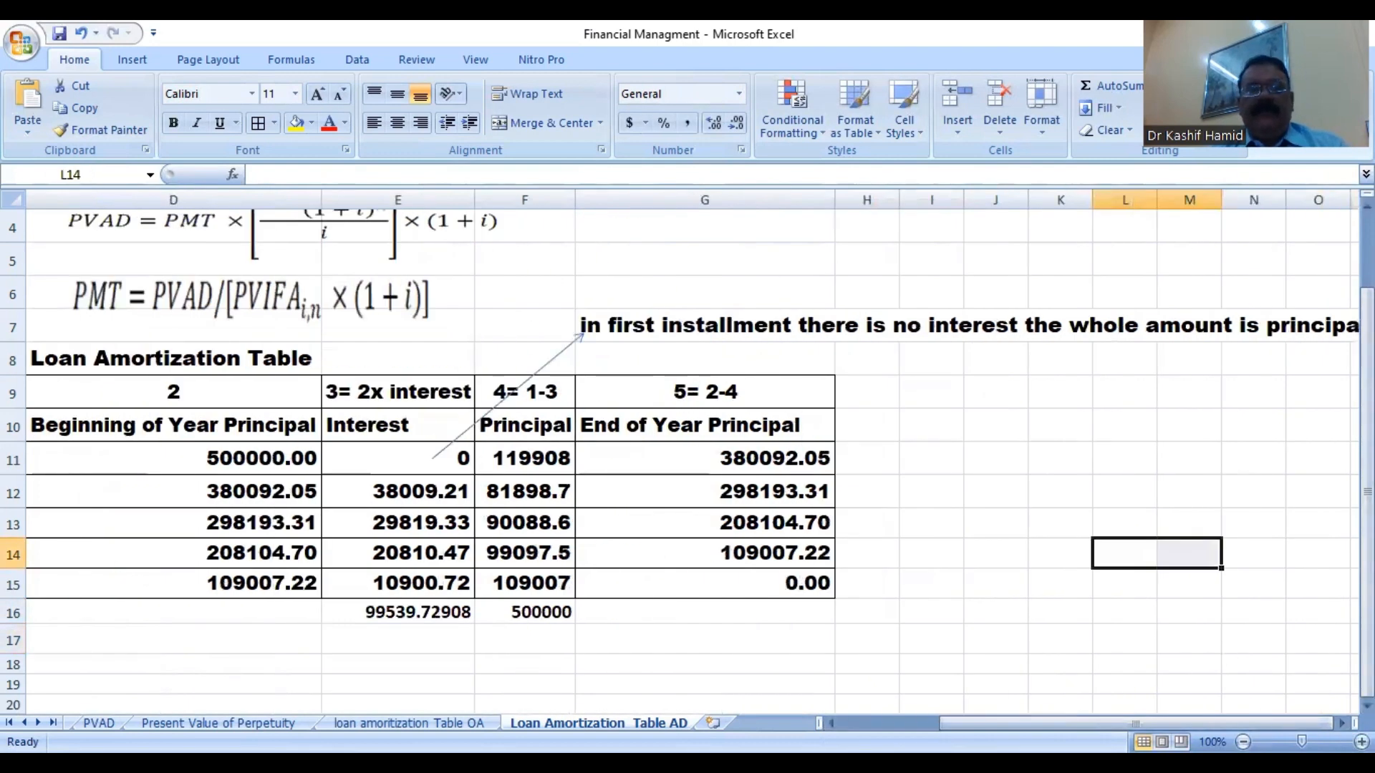
drag(1053, 723, 949, 723)
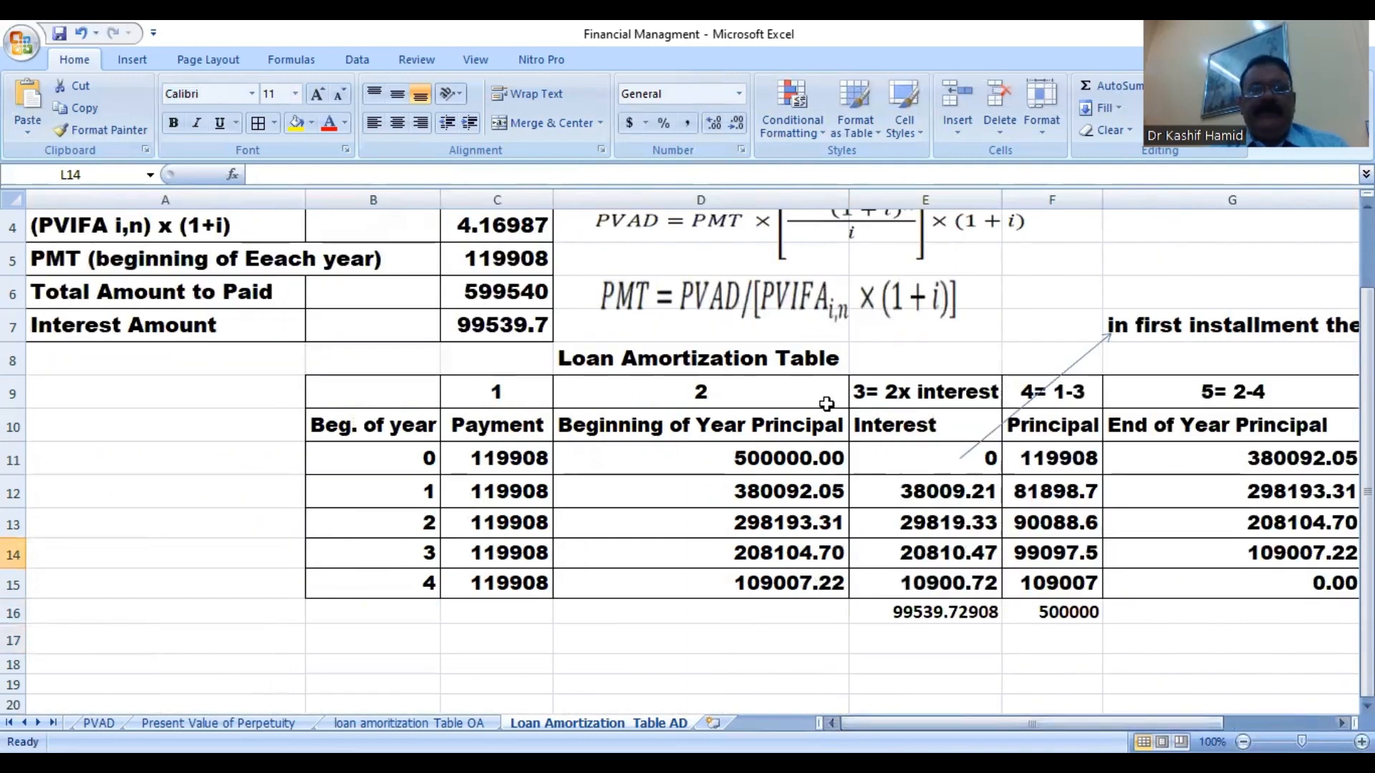